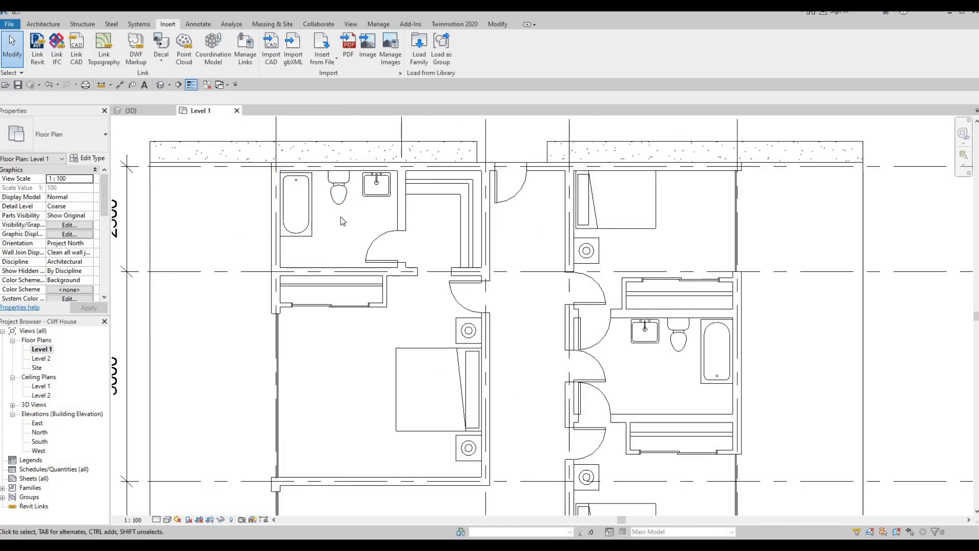
pyautogui.scroll(-1, 340, 216)
pyautogui.scroll(2, 280, 246)
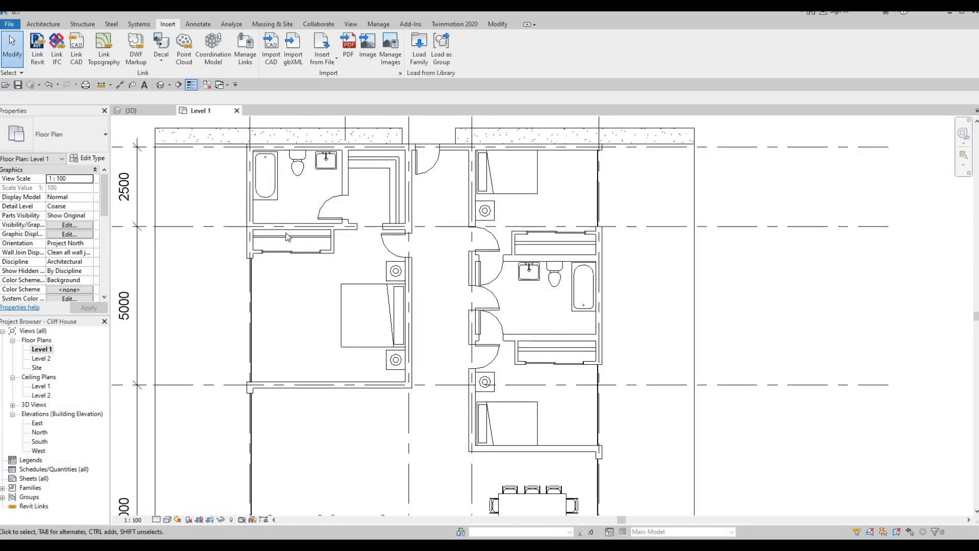
pyautogui.scroll(1, 284, 246)
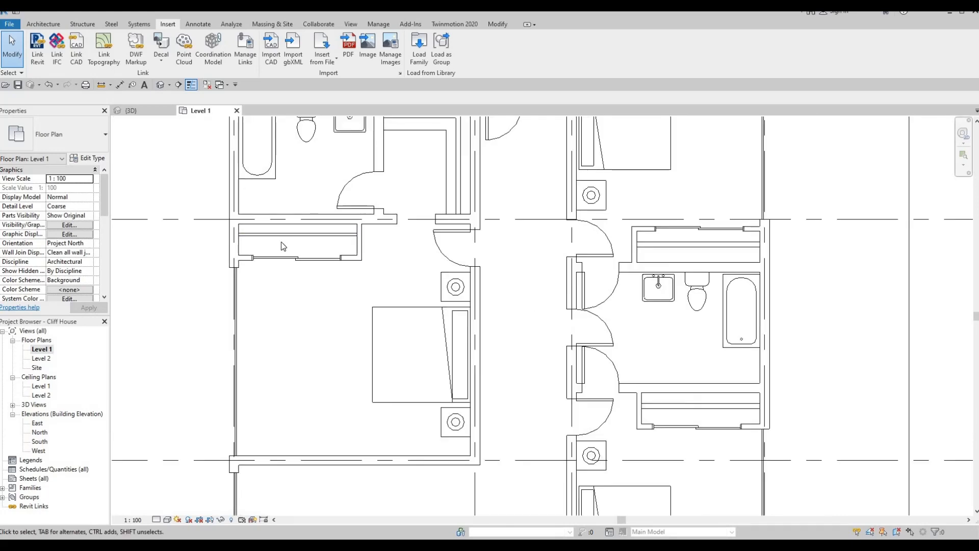
pyautogui.scroll(-2, 300, 249)
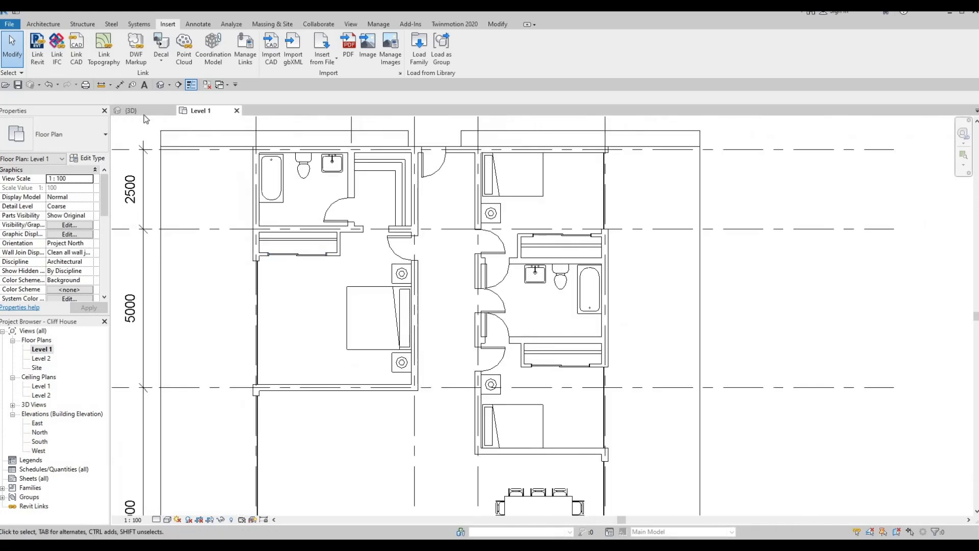
# Open the 3D view and examine the curtain walls and wall heads around the living and dining area.
pyautogui.click(161, 85)
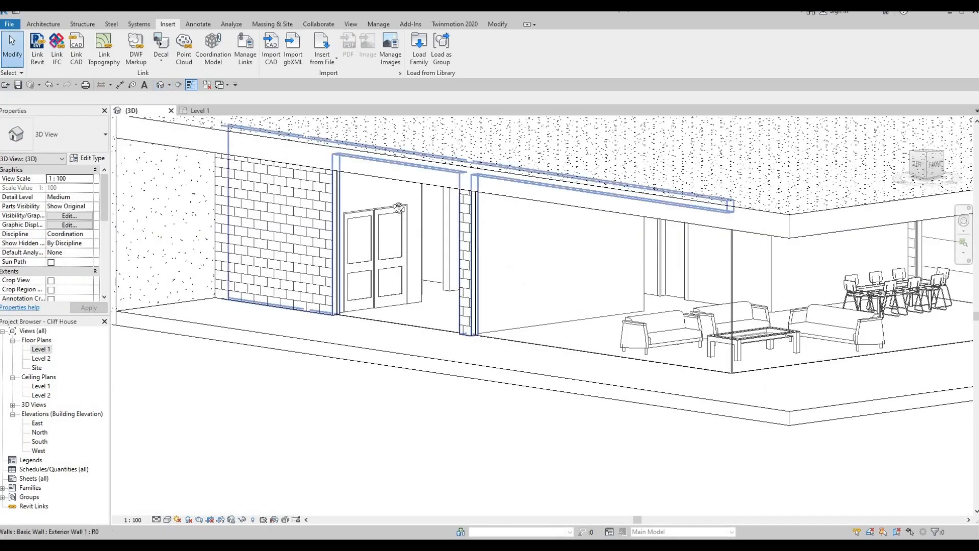
pyautogui.scroll(2, 485, 204)
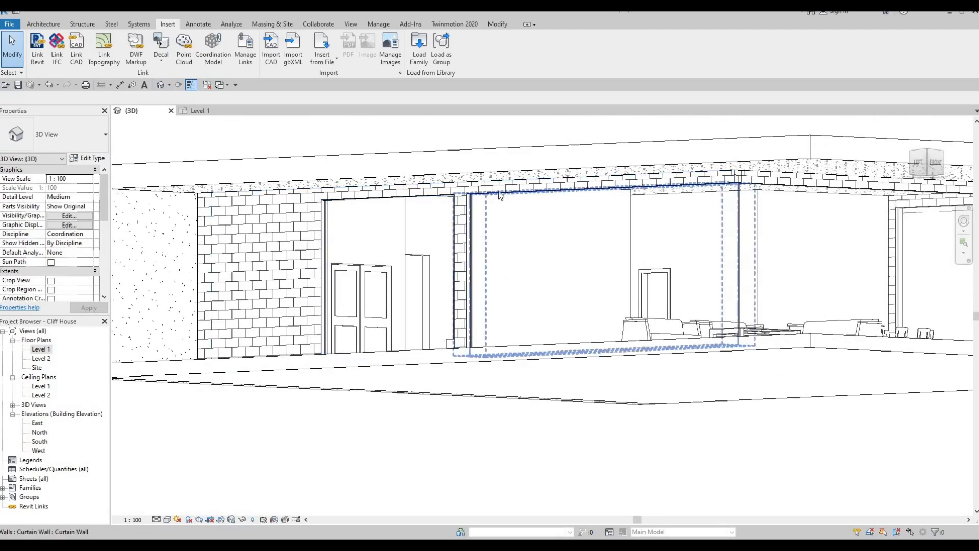
pyautogui.press('F1')
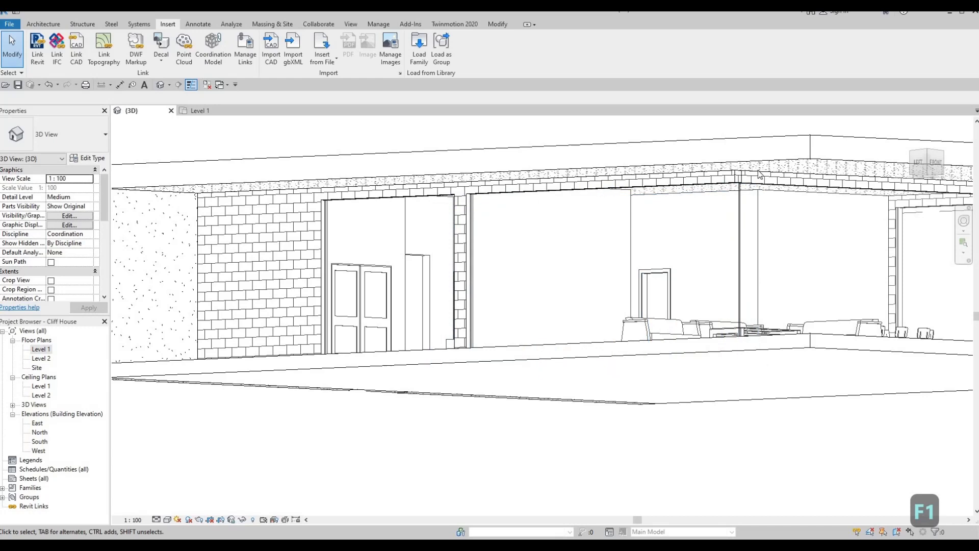
pyautogui.keyDown('shift'); pyautogui.moveTo(781, 170); pyautogui.dragTo(776, 182, button='middle'); pyautogui.keyUp('shift')
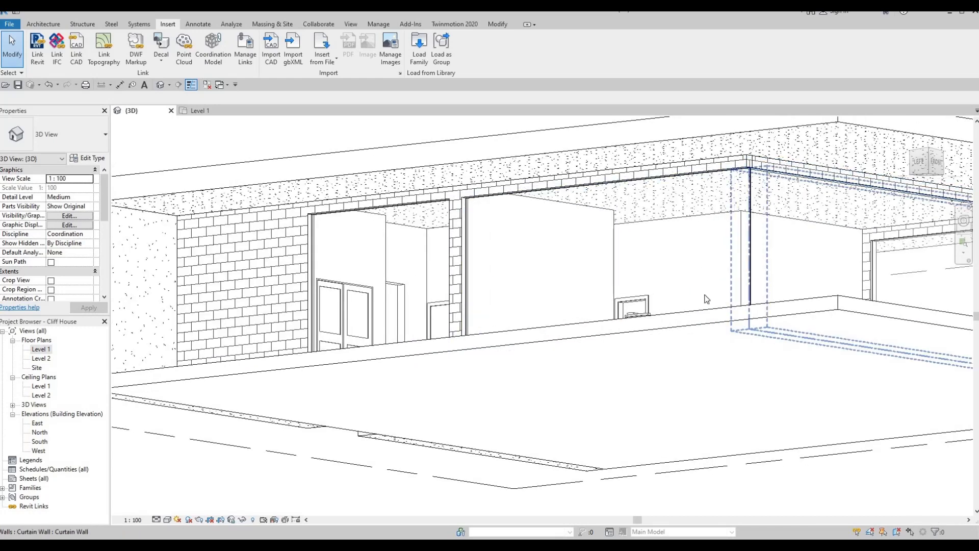
pyautogui.keyDown('shift'); pyautogui.moveTo(704, 294); pyautogui.dragTo(406, 303, button='middle'); pyautogui.keyUp('shift')
pyautogui.moveTo(667, 285); pyautogui.dragTo(466, 357, button='middle')
pyautogui.moveTo(403, 347); pyautogui.dragTo(407, 355, button='middle')
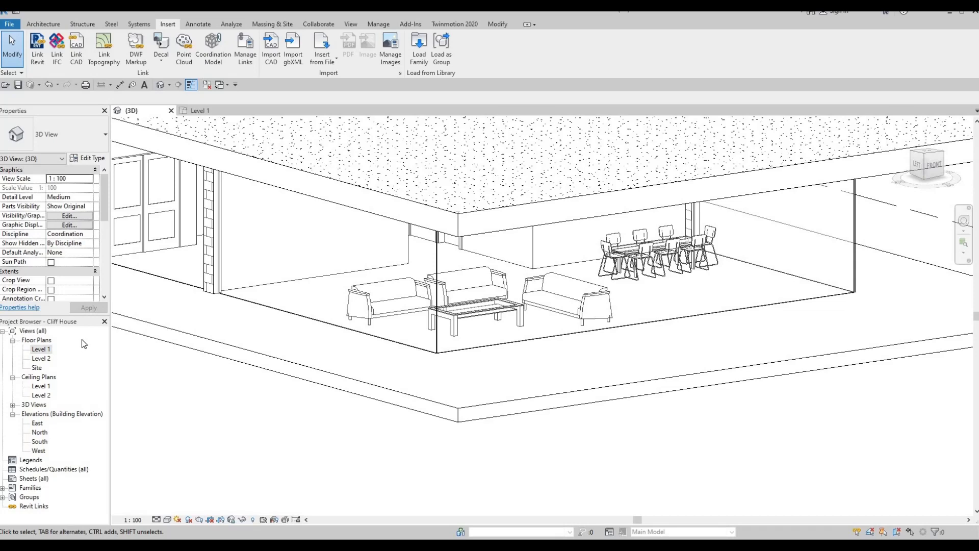
# On the Level 1 plan, pull the grid 1 living-room curtain wall's upper end to about 1100 mm below grid C, extending the joined wall stub.
pyautogui.doubleClick(42, 349)
pyautogui.scroll(3, 300, 251)
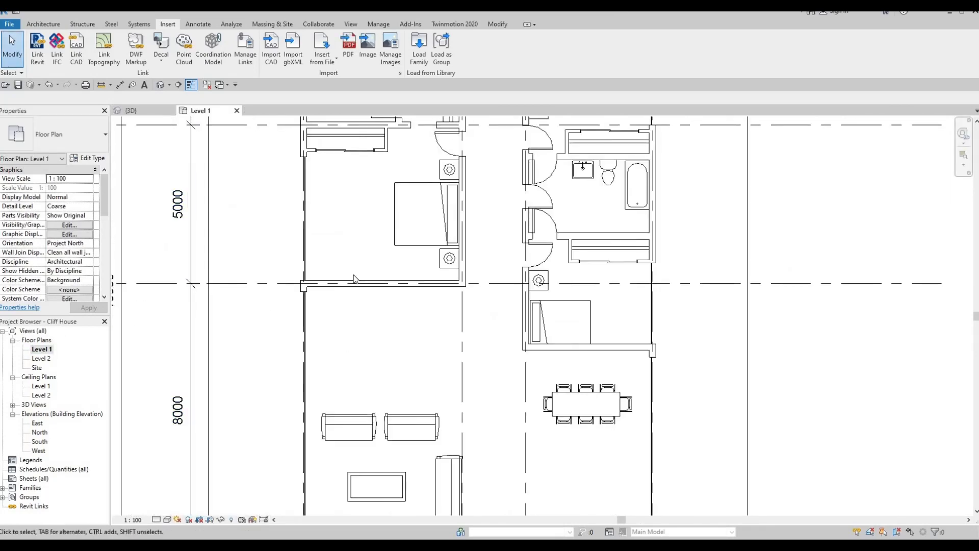
pyautogui.scroll(2, 300, 251)
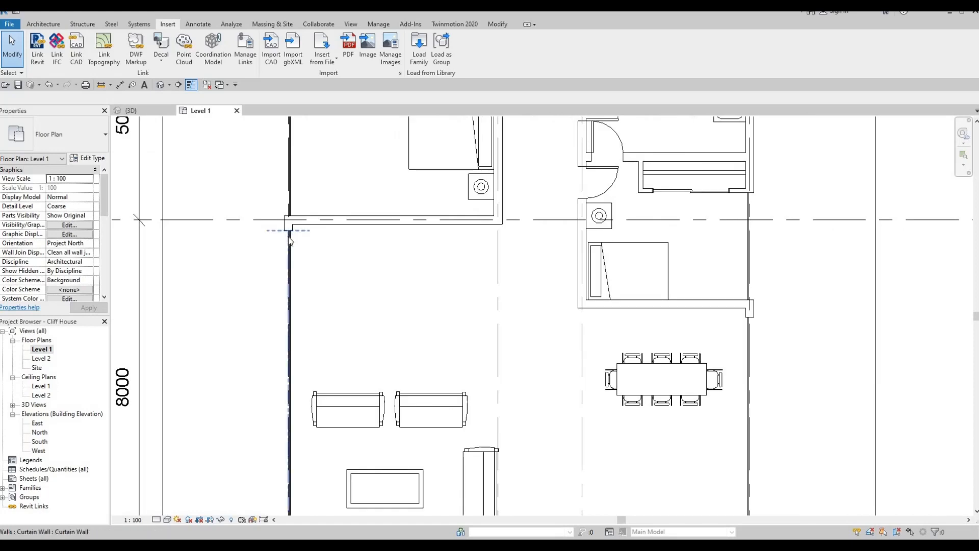
pyautogui.click(289, 236)
pyautogui.moveTo(289, 231); pyautogui.dragTo(289, 265)
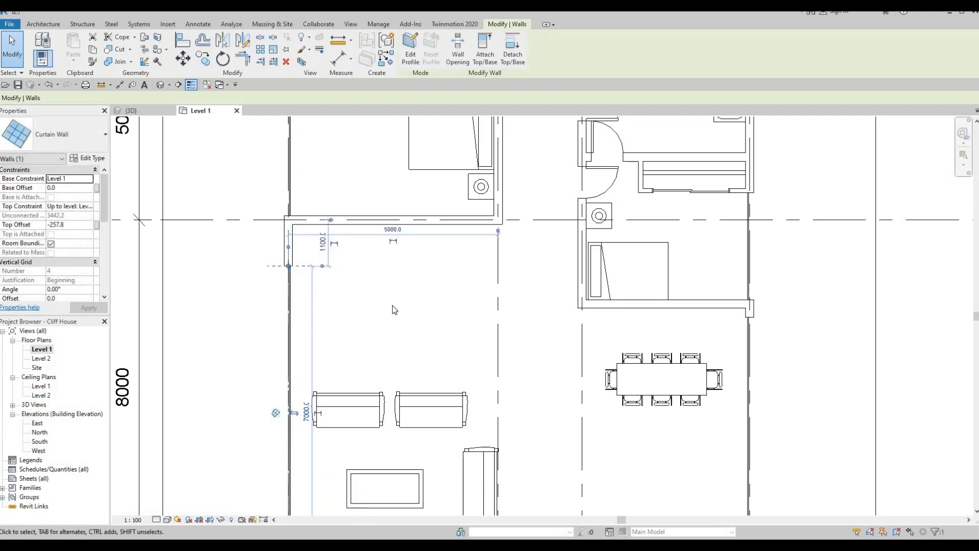
pyautogui.moveTo(393, 305); pyautogui.dragTo(347, 283, button='middle')
pyautogui.press('Escape')
# Draw a horizontal building section across the full house width between grids C and D, looking towards the bedrooms.
pyautogui.scroll(3, 326, 262)
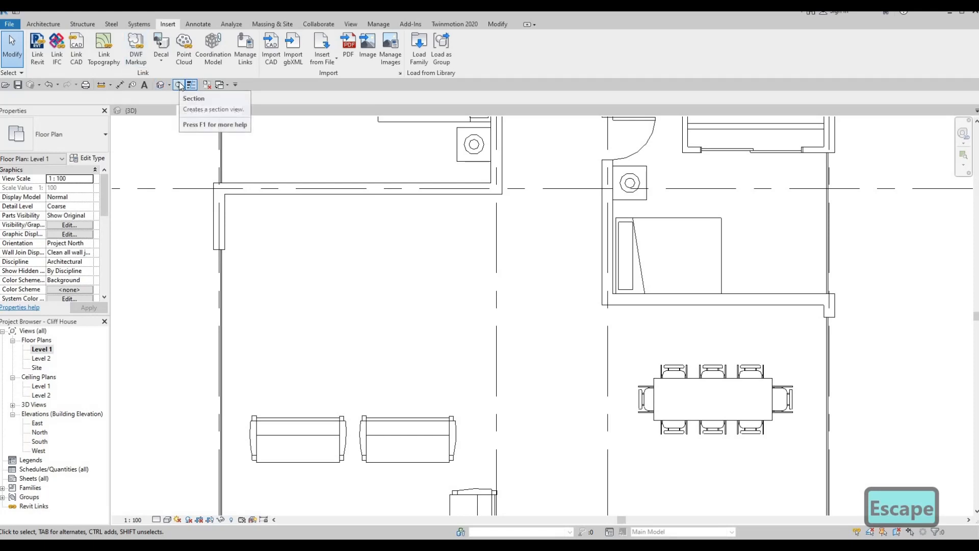
pyautogui.click(180, 85)
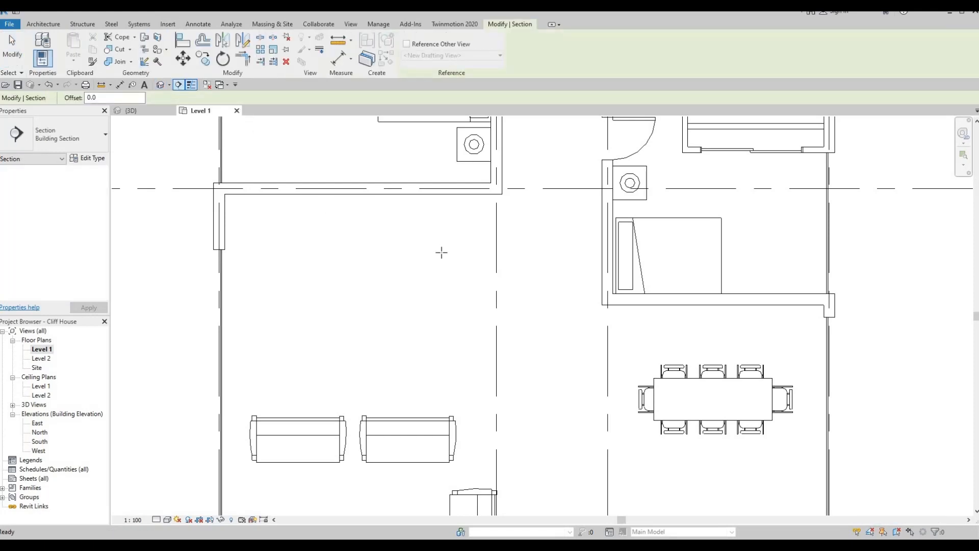
pyautogui.scroll(-2, 549, 237)
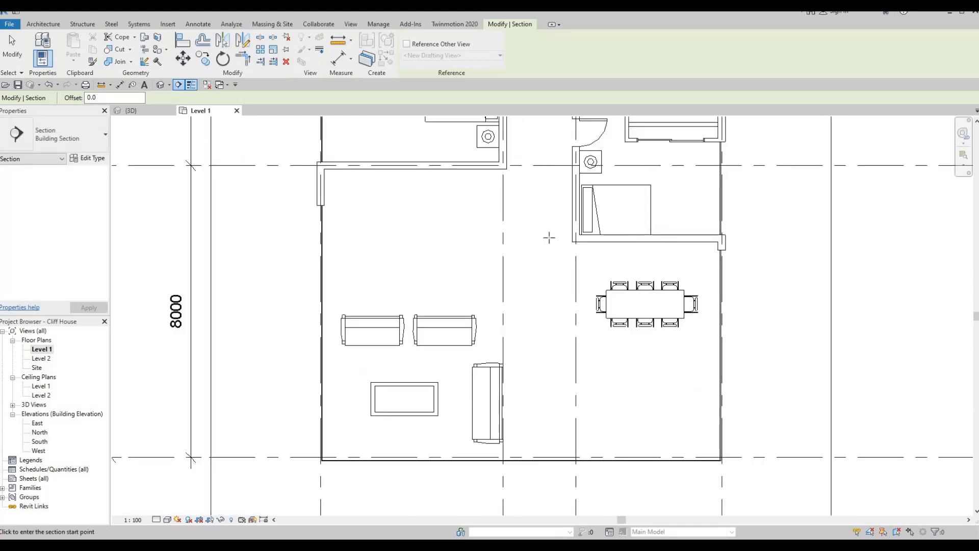
pyautogui.click(447, 229)
pyautogui.press('Escape')
pyautogui.click(496, 238)
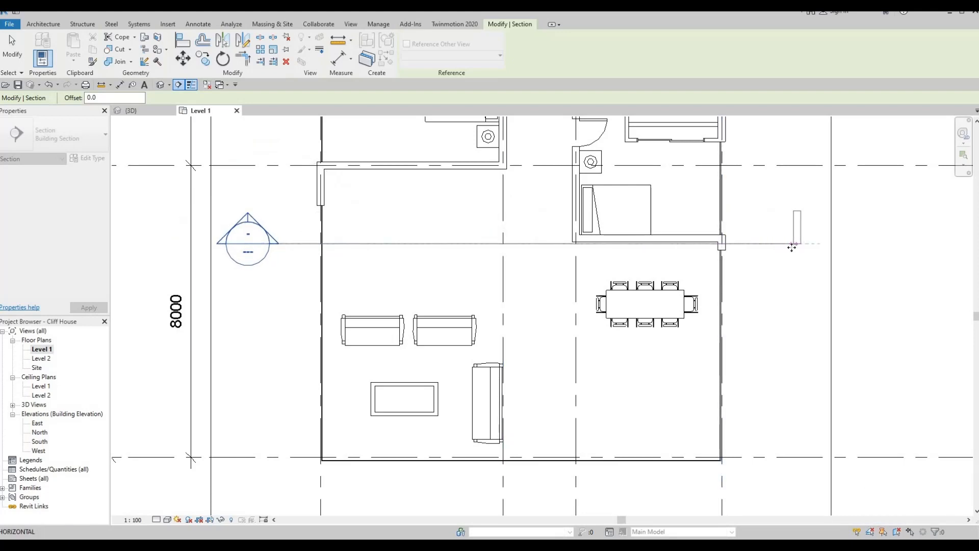
pyautogui.click(792, 247)
pyautogui.scroll(-2, 495, 319)
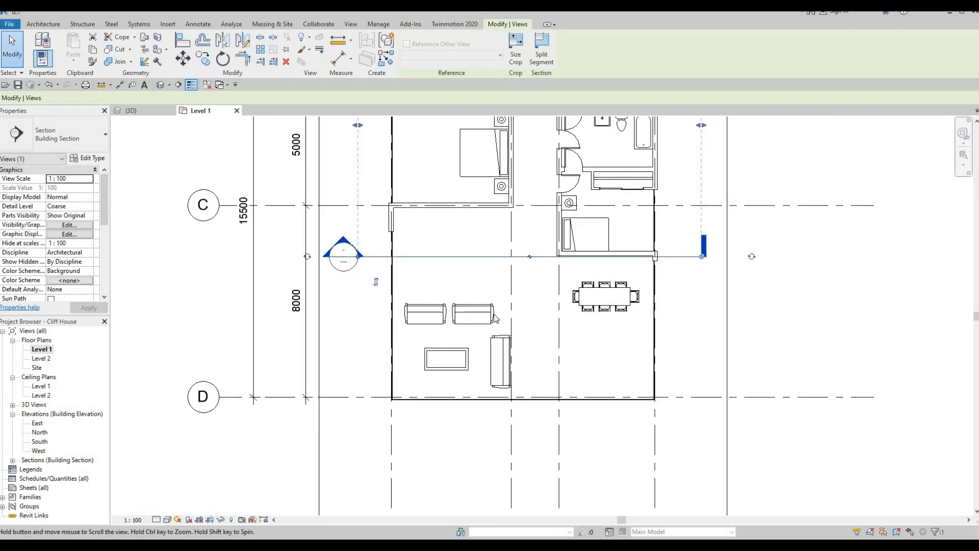
pyautogui.moveTo(495, 318); pyautogui.dragTo(465, 363, button='middle')
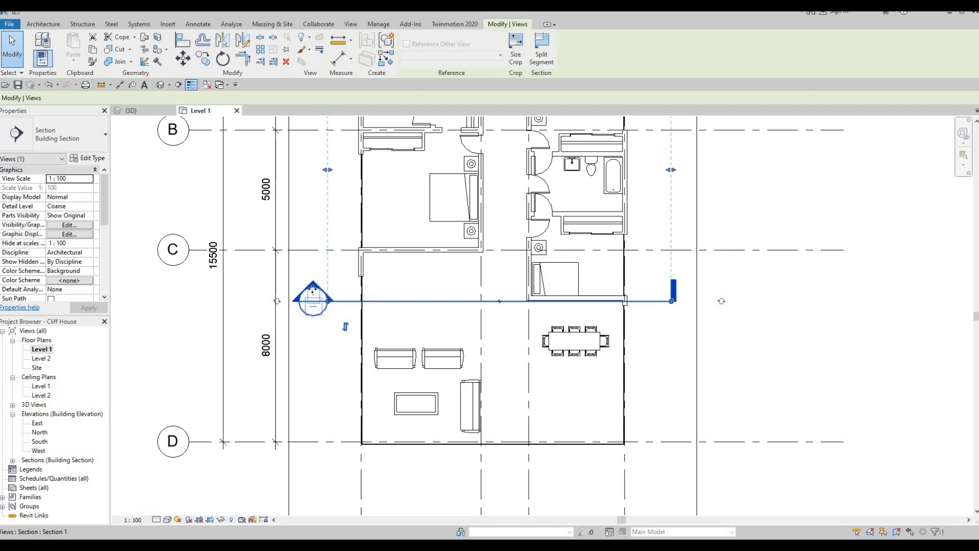
# Open the new section's view and enlarge its crop region upward and past both ends of the building.
pyautogui.scroll(4, 312, 288)
pyautogui.press('Escape')
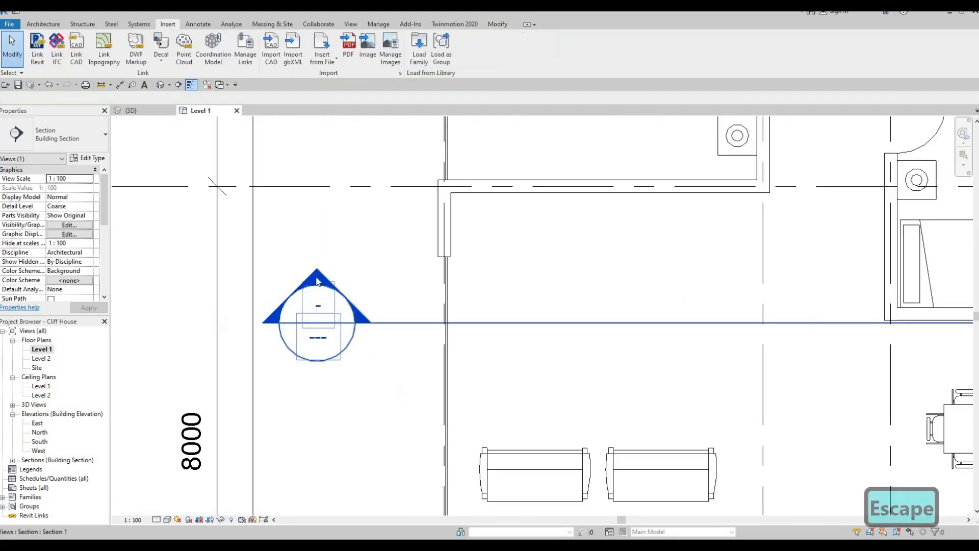
pyautogui.doubleClick(331, 289)
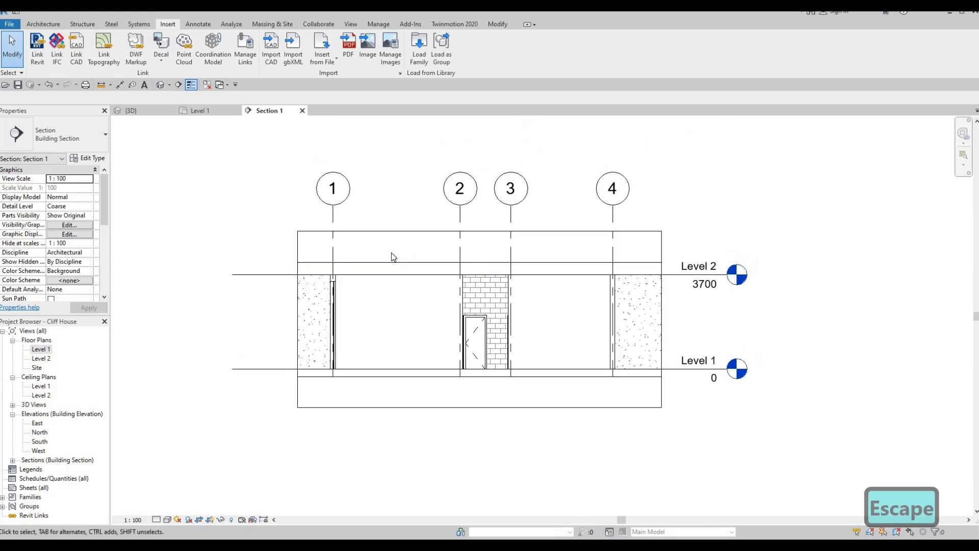
pyautogui.click(484, 231)
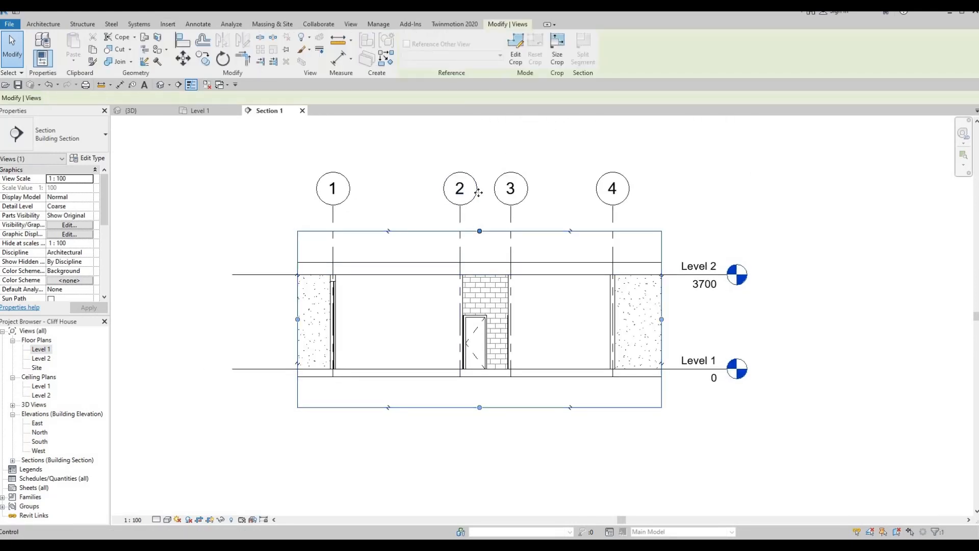
pyautogui.moveTo(480, 231); pyautogui.dragTo(479, 194)
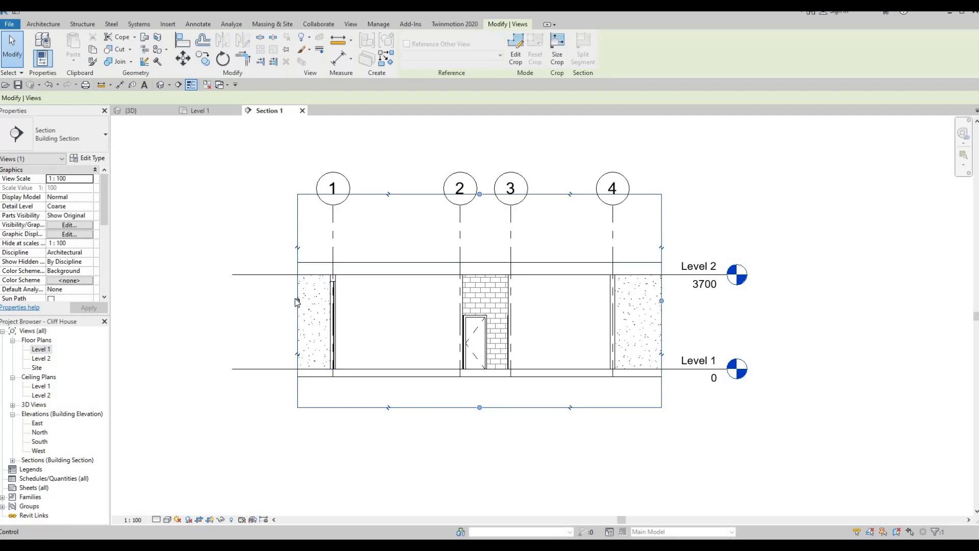
pyautogui.moveTo(297, 301); pyautogui.dragTo(217, 300)
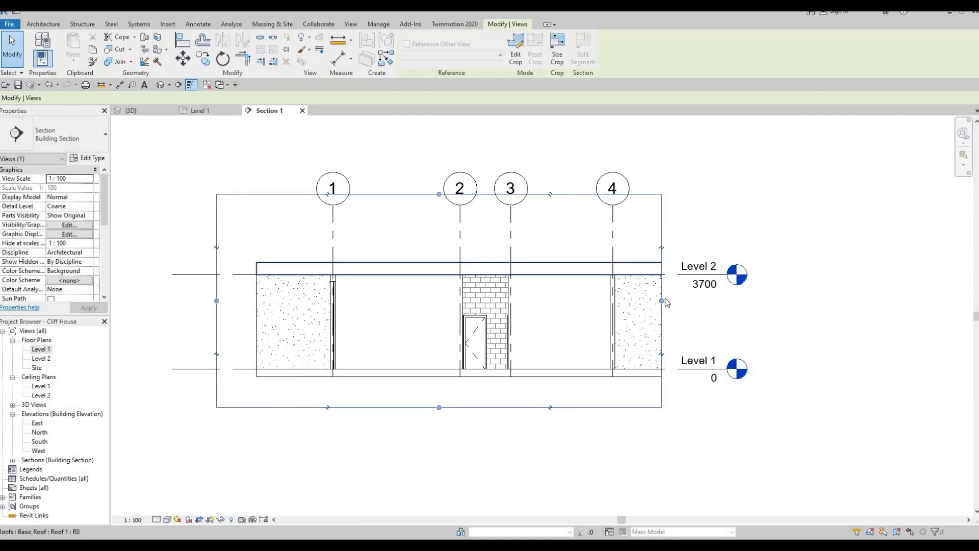
pyautogui.moveTo(728, 285); pyautogui.dragTo(728, 301)
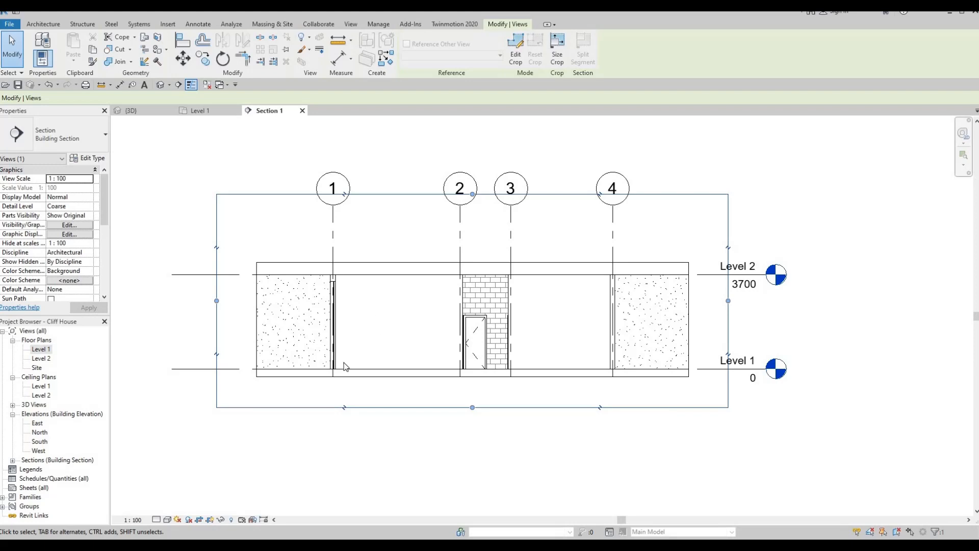
pyautogui.scroll(3, 365, 352)
pyautogui.scroll(1, 350, 347)
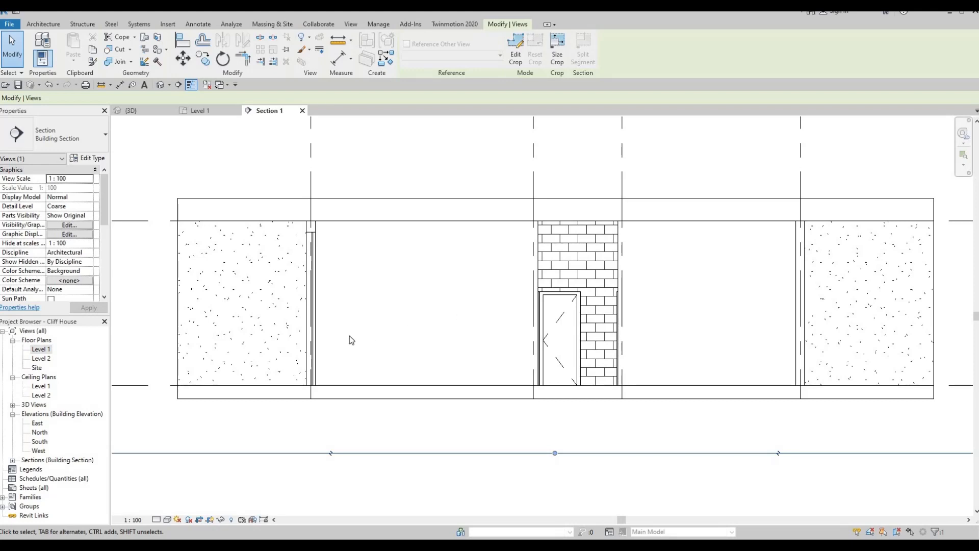
pyautogui.press('F1')
pyautogui.press('F1')
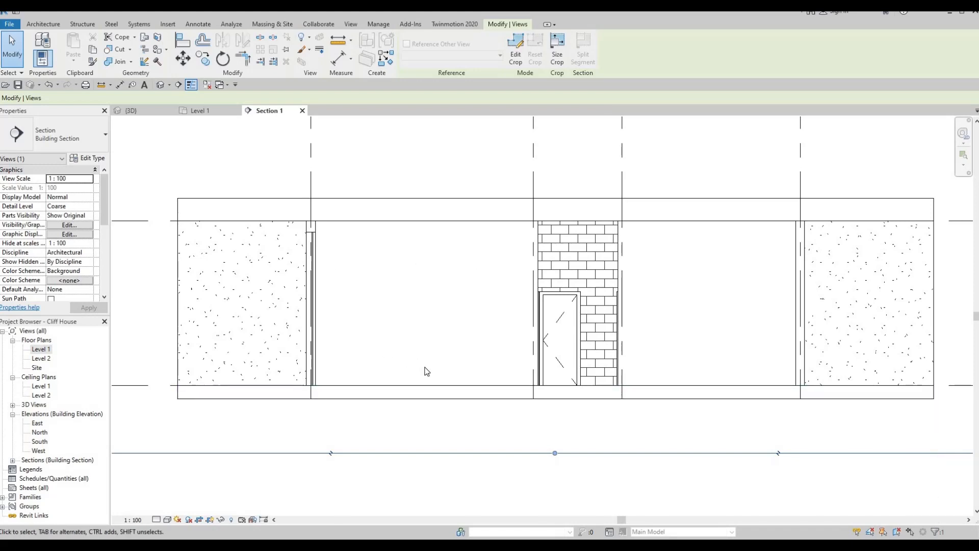
pyautogui.press('F1')
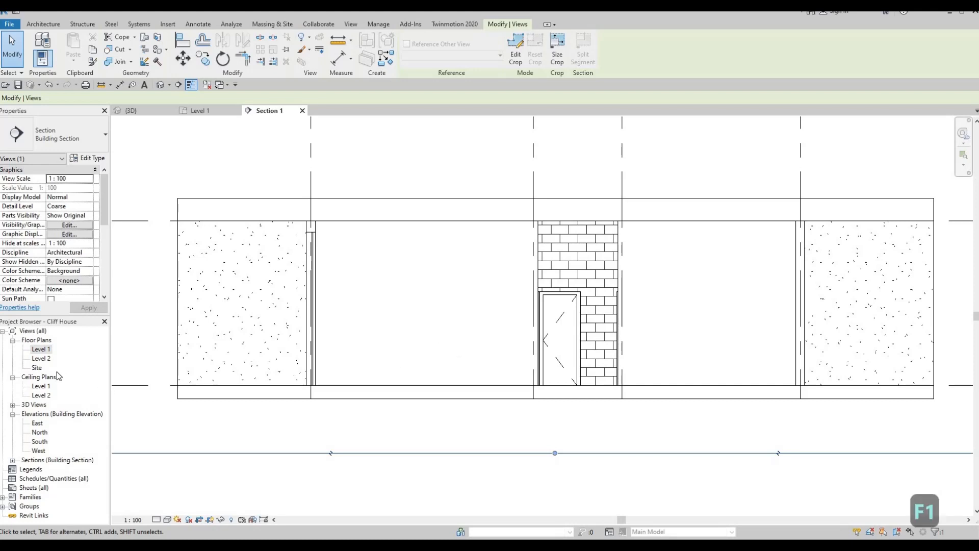
# Return to the Level 1 plan and move the section line slightly down, clear of the bedroom wall above the dining table.
pyautogui.doubleClick(36, 352)
pyautogui.scroll(-2, 405, 338)
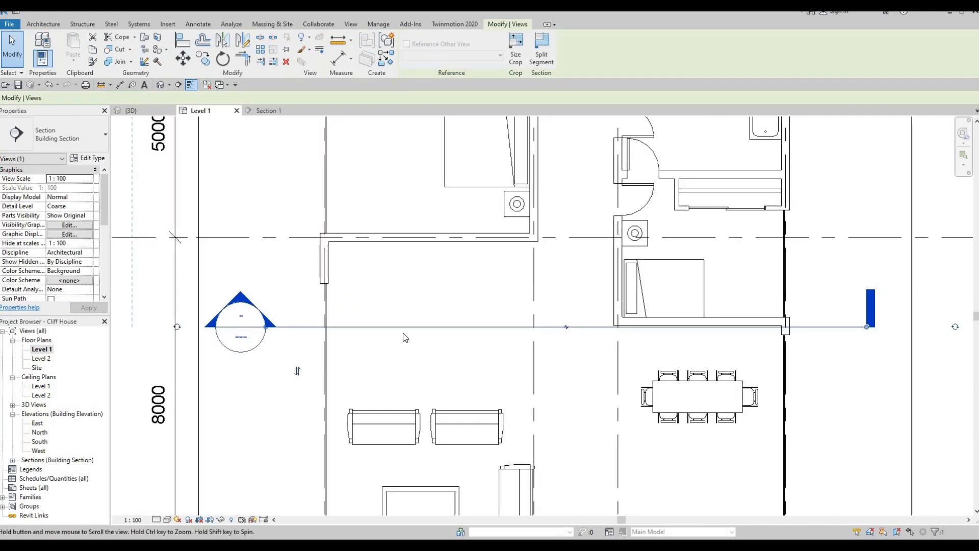
pyautogui.moveTo(403, 334); pyautogui.dragTo(398, 330, button='middle')
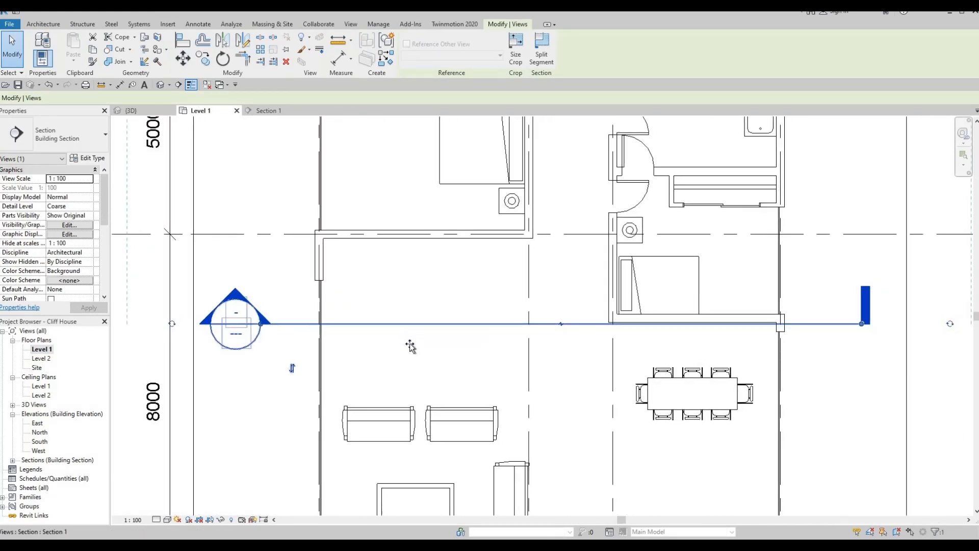
pyautogui.moveTo(412, 342); pyautogui.dragTo(412, 361)
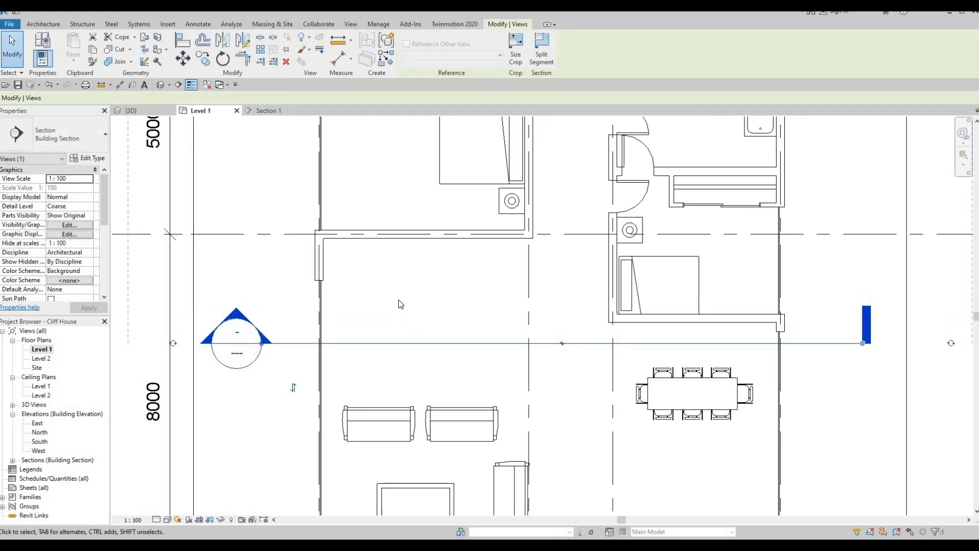
# Start an in-place model in the Generic Models category, accepting the suggested name.
pyautogui.scroll(1, 349, 286)
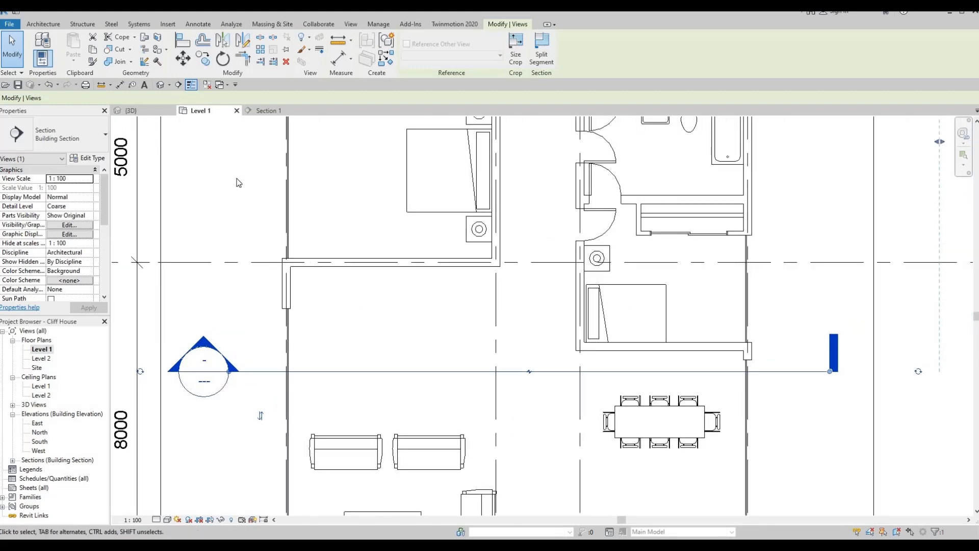
pyautogui.scroll(1, 349, 287)
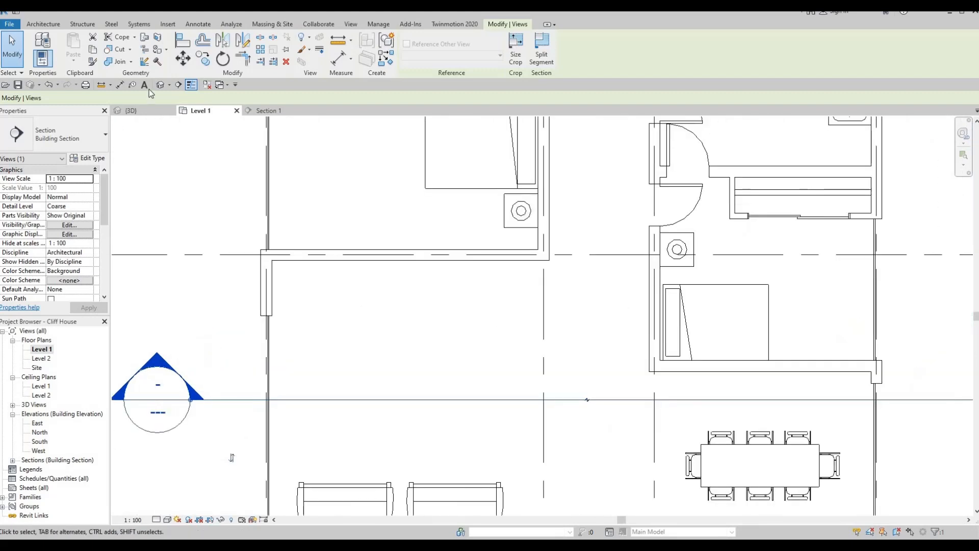
pyautogui.click(44, 24)
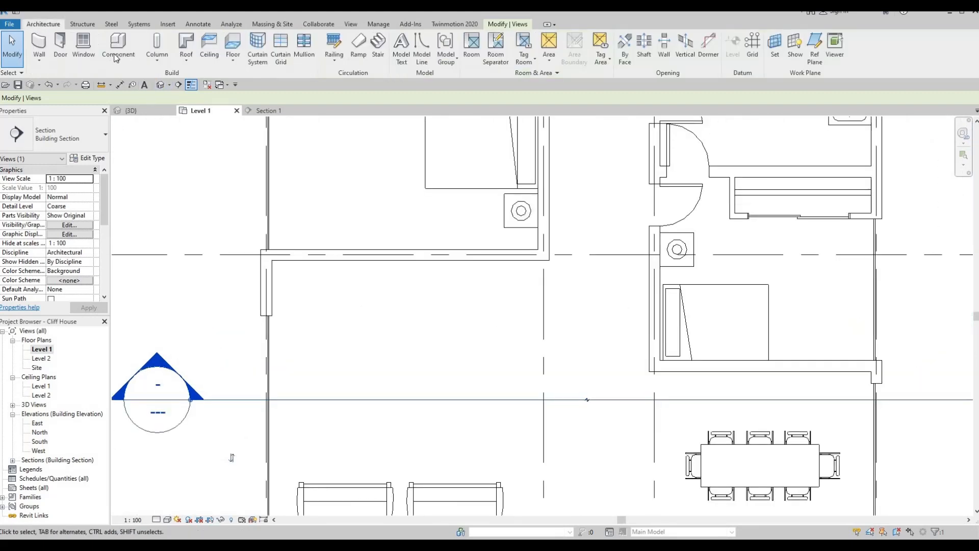
pyautogui.click(118, 57)
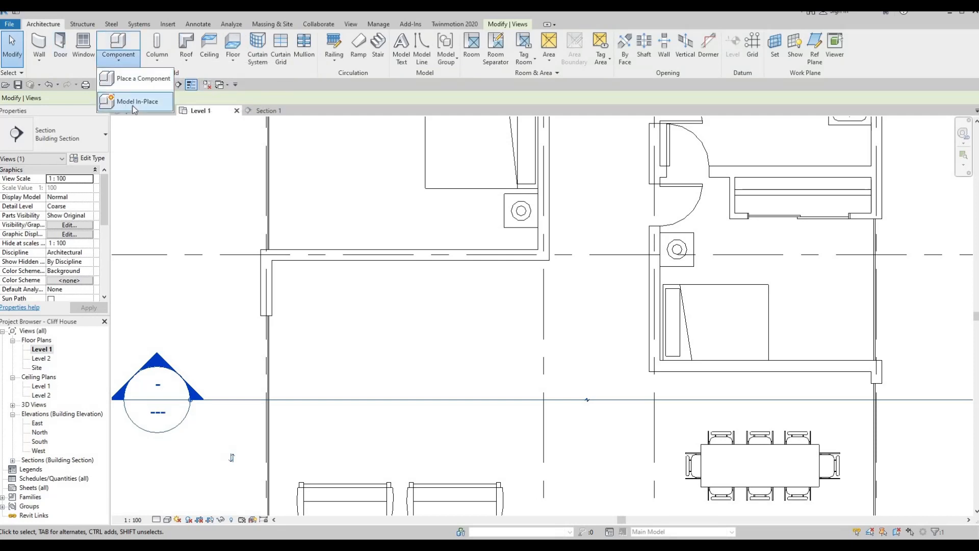
pyautogui.click(137, 101)
pyautogui.scroll(-3, 482, 250)
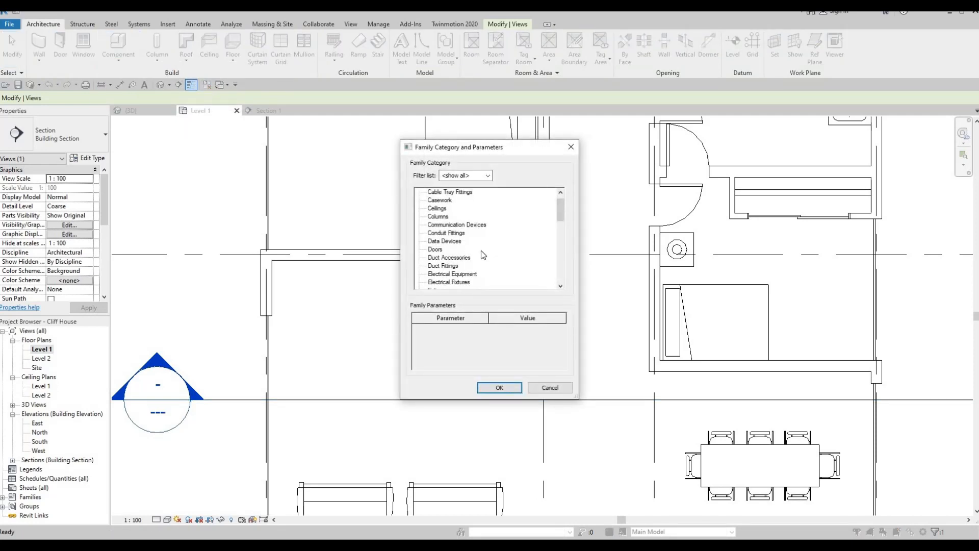
pyautogui.scroll(-2, 474, 253)
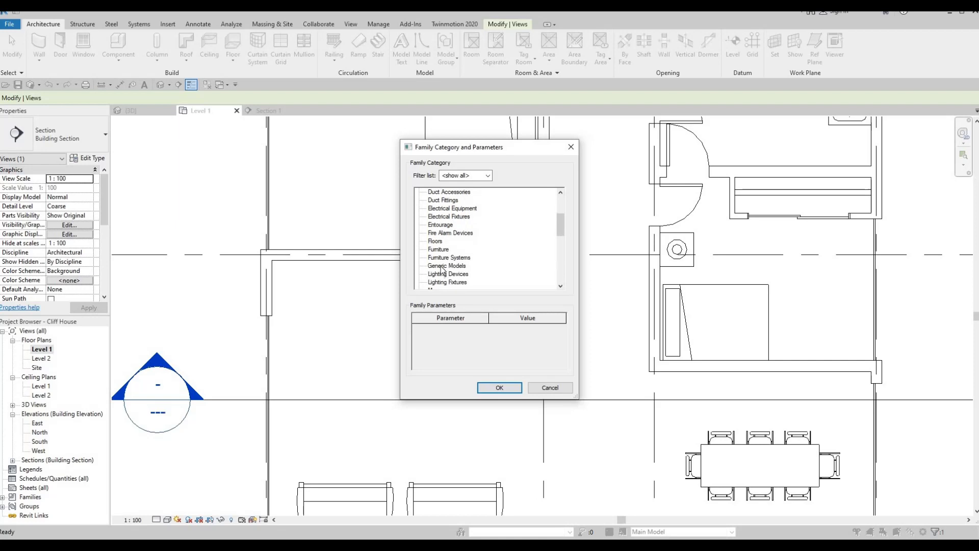
pyautogui.click(461, 268)
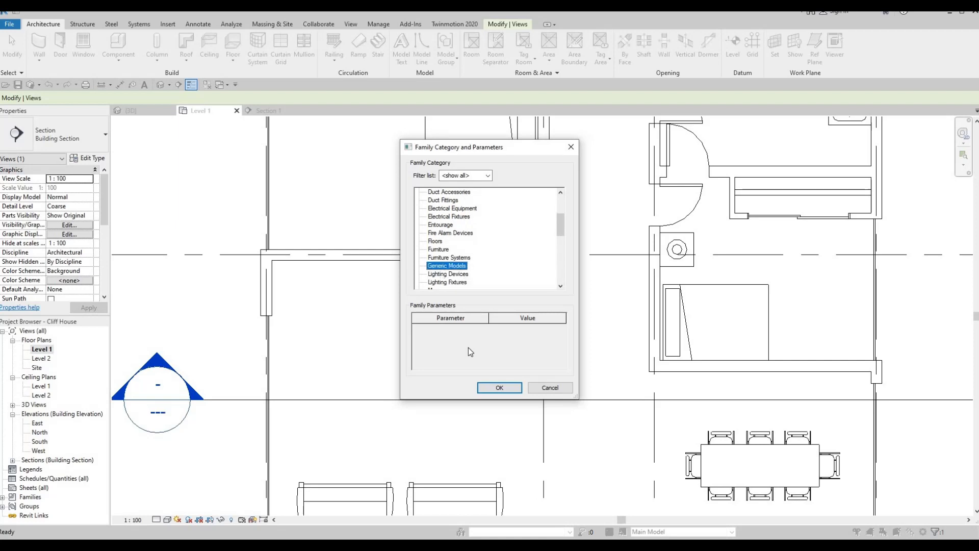
pyautogui.click(495, 388)
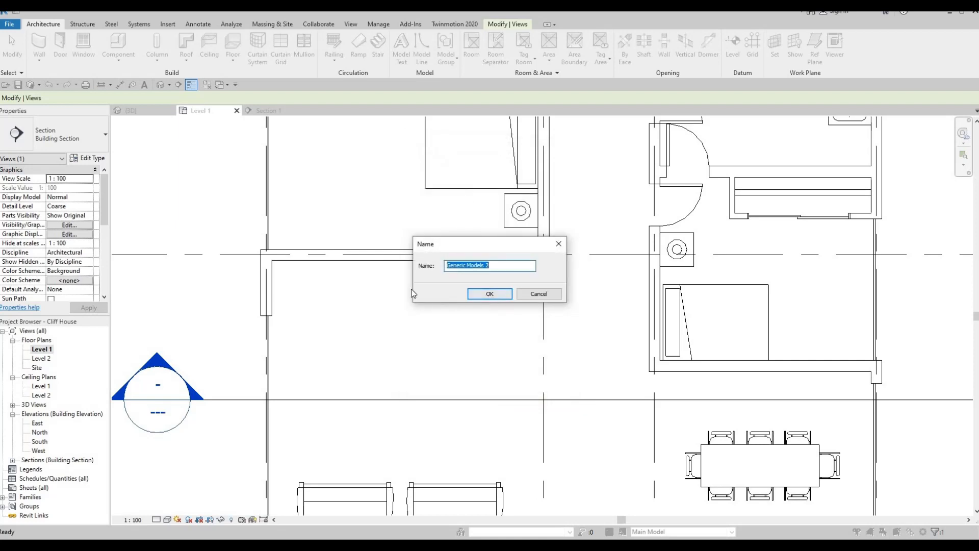
pyautogui.press('Return')
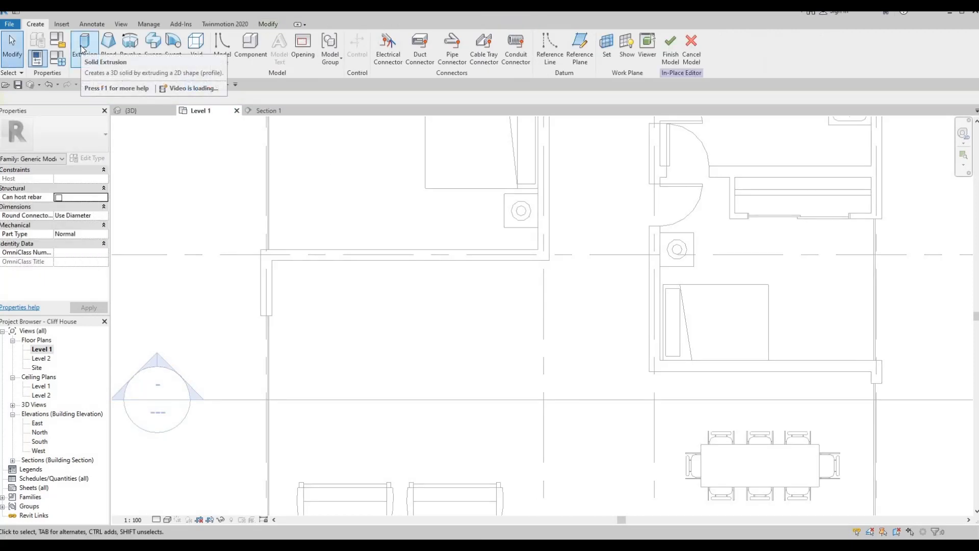
# Begin a solid extrusion with a 3900 by 800 mm rectangle in the living room's inner wall corner, just below grid C.
pyautogui.click(83, 49)
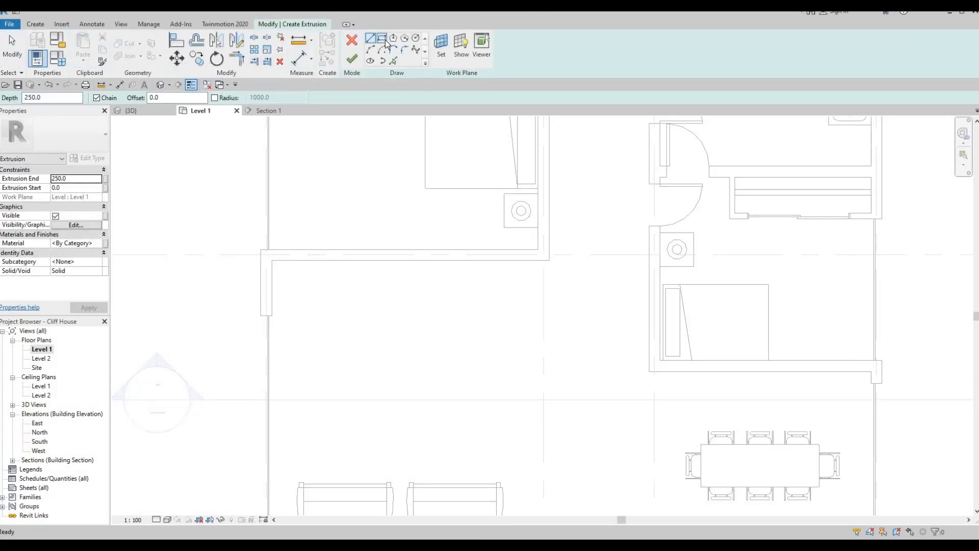
pyautogui.click(384, 40)
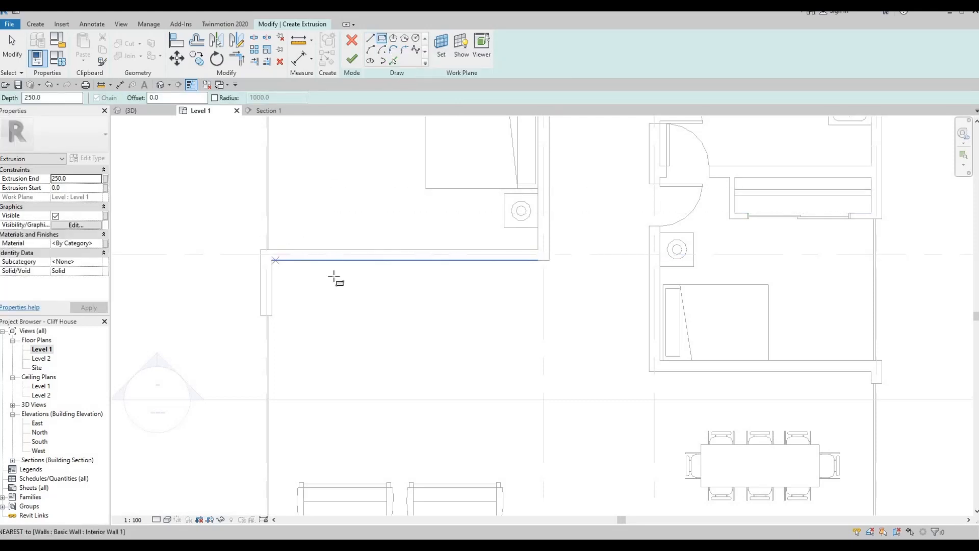
pyautogui.click(273, 260)
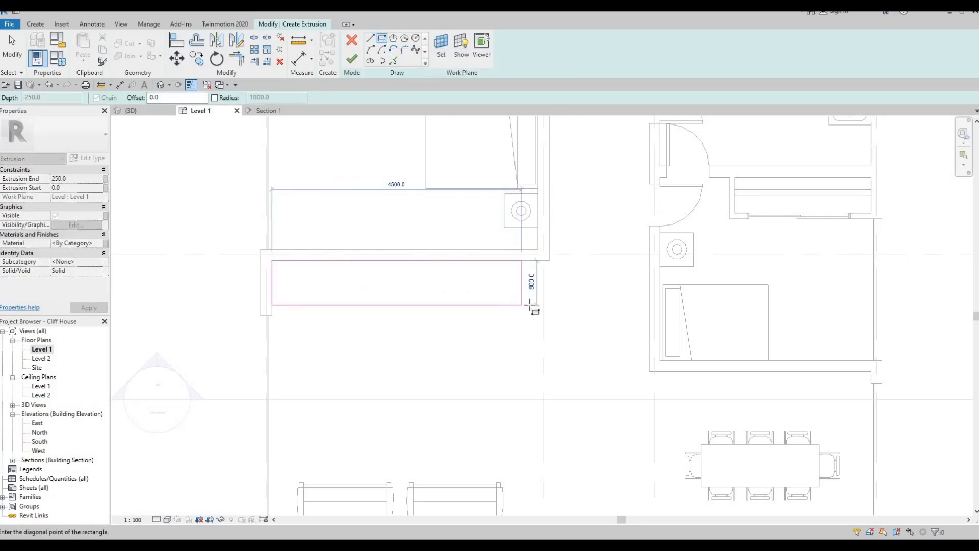
pyautogui.click(493, 300)
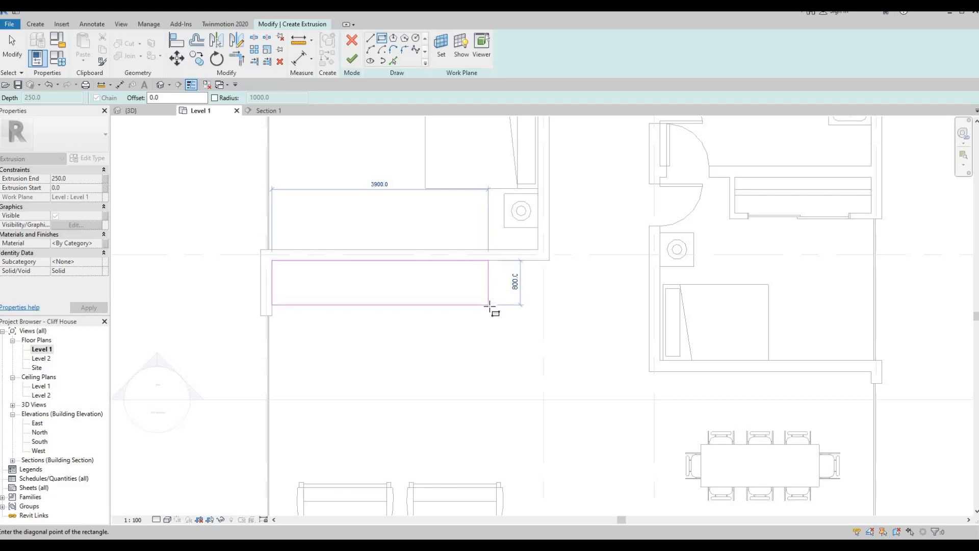
pyautogui.click(489, 304)
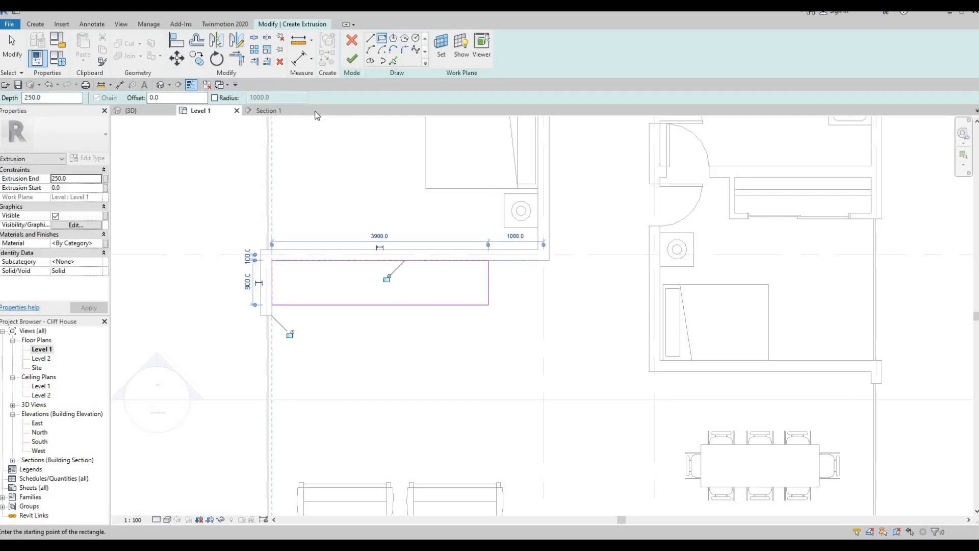
# Open the material selection for the extrusion and look through the project materials for a suitable finish.
pyautogui.click(99, 243)
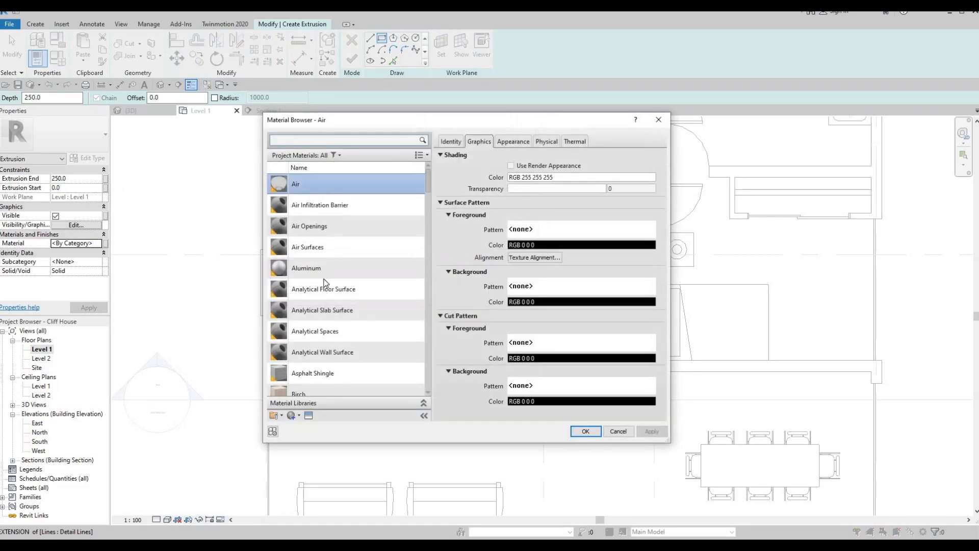
pyautogui.scroll(-3, 299, 289)
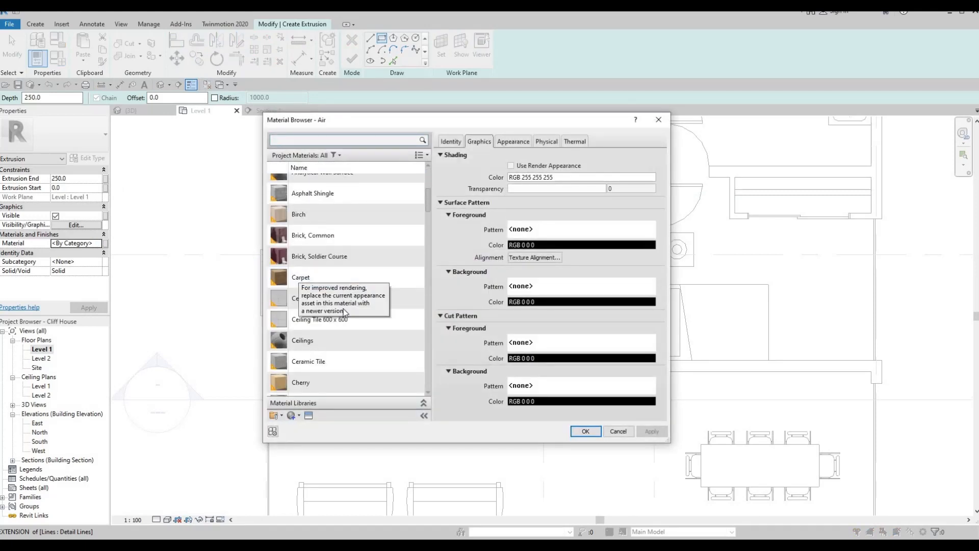
pyautogui.scroll(-12, 318, 319)
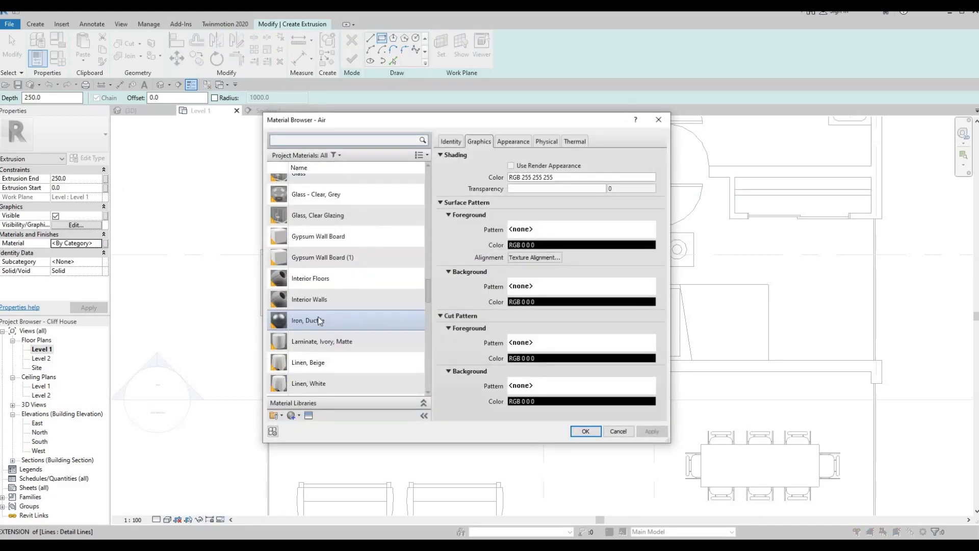
pyautogui.scroll(4, 326, 321)
pyautogui.scroll(-7, 327, 320)
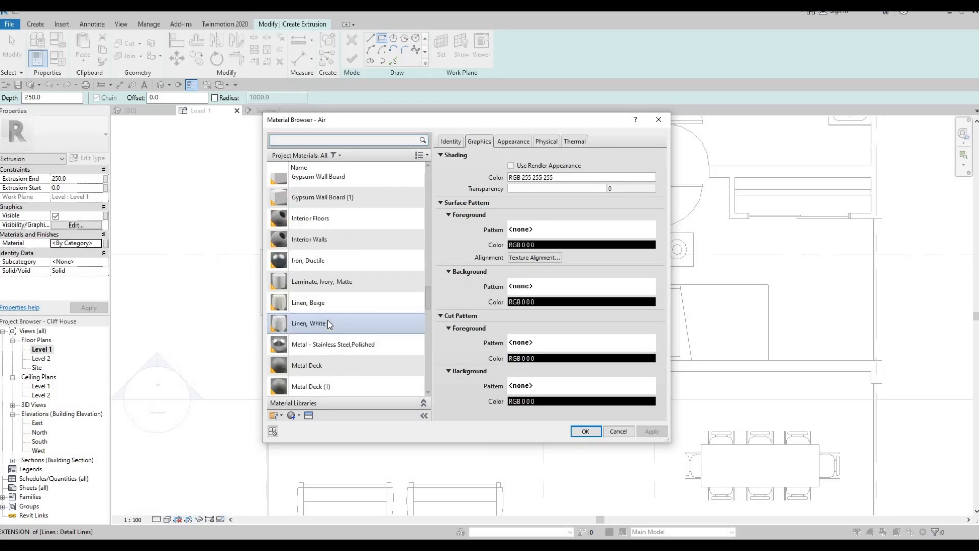
pyautogui.scroll(-5, 323, 321)
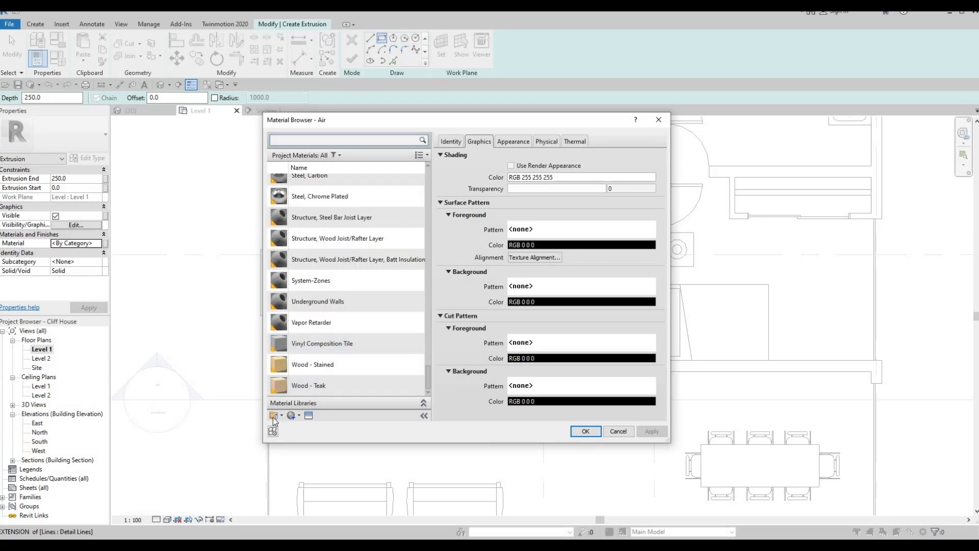
# Browse the appearance library and replace the Air material's appearance with 4in Squares and Rectangles - Pastel Pink.
pyautogui.click(282, 417)
pyautogui.press('Escape')
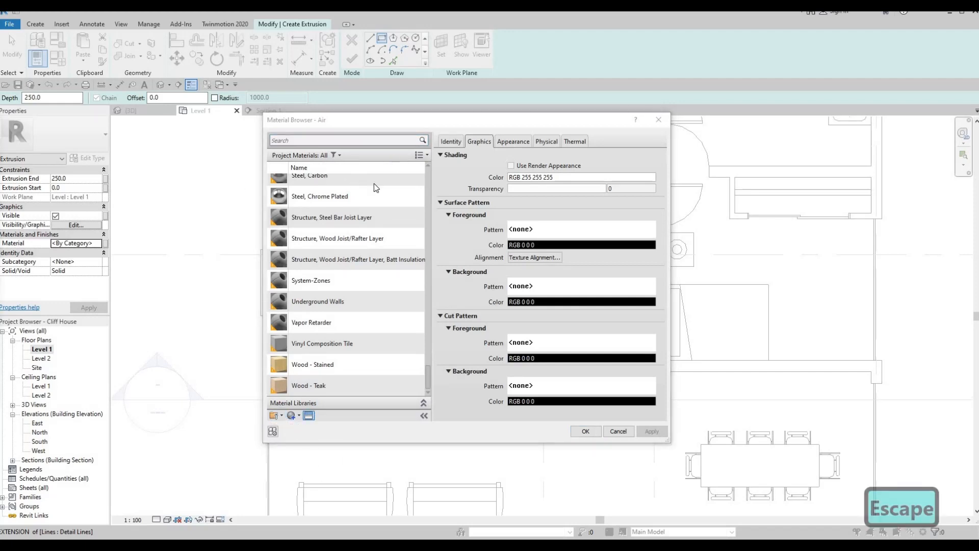
pyautogui.click(308, 415)
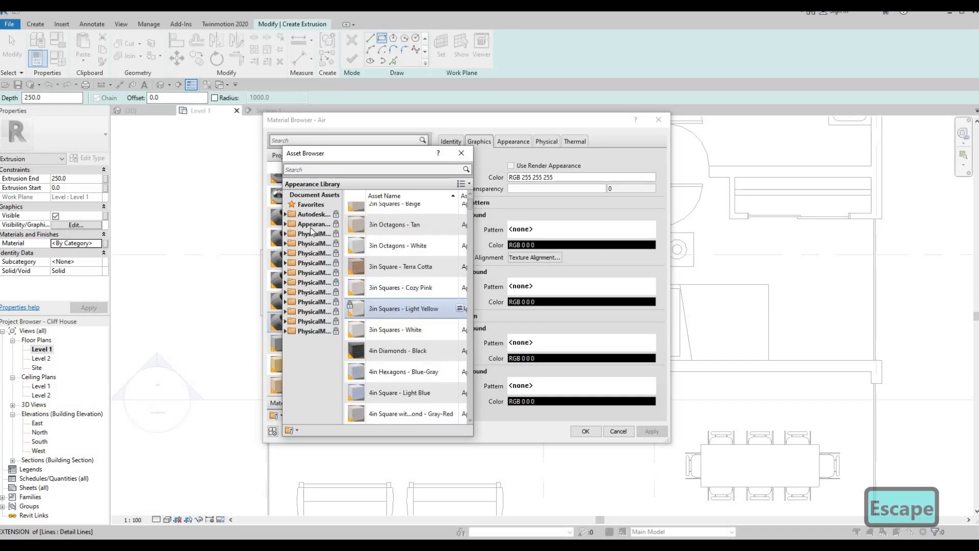
pyautogui.scroll(-3, 433, 316)
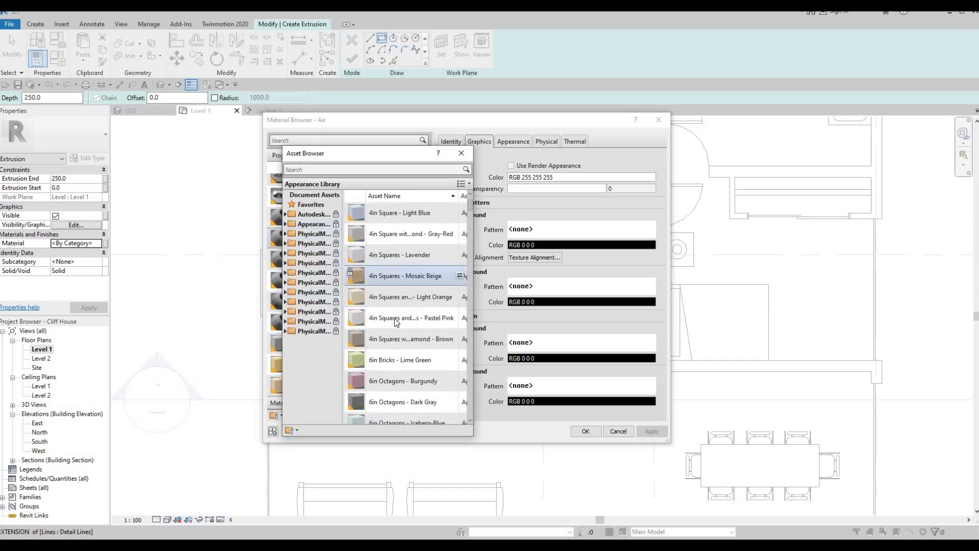
pyautogui.click(459, 317)
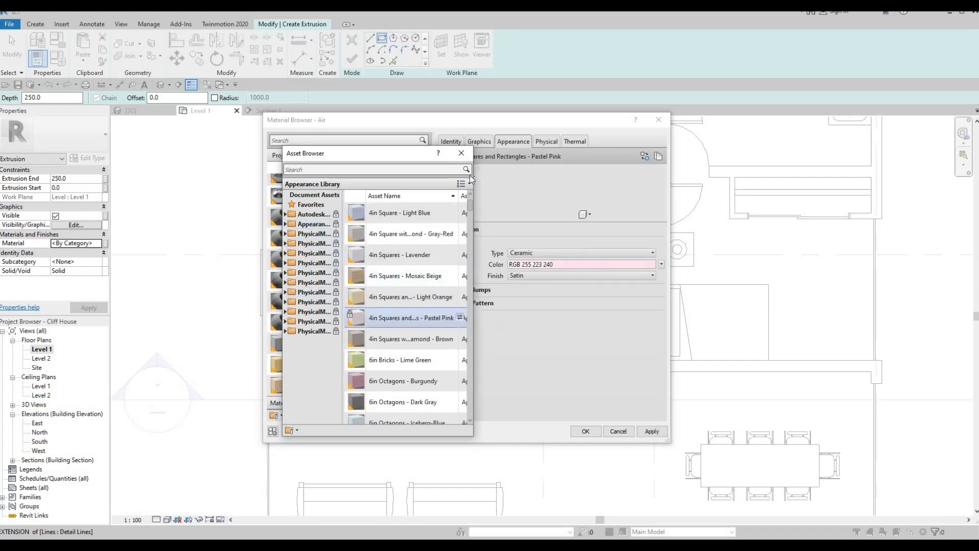
pyautogui.click(462, 153)
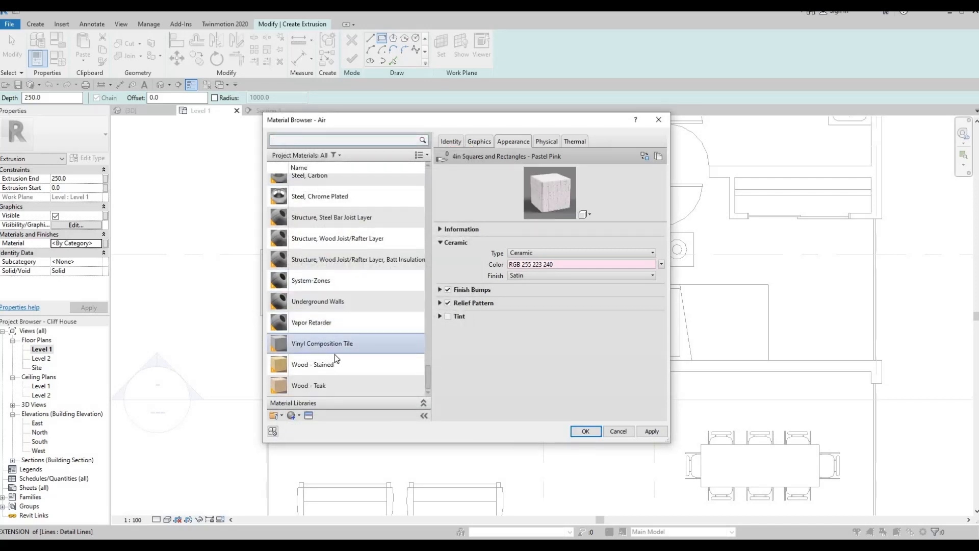
# Assign the Plastic material to the extrusion and finish its sketch.
pyautogui.scroll(6, 336, 358)
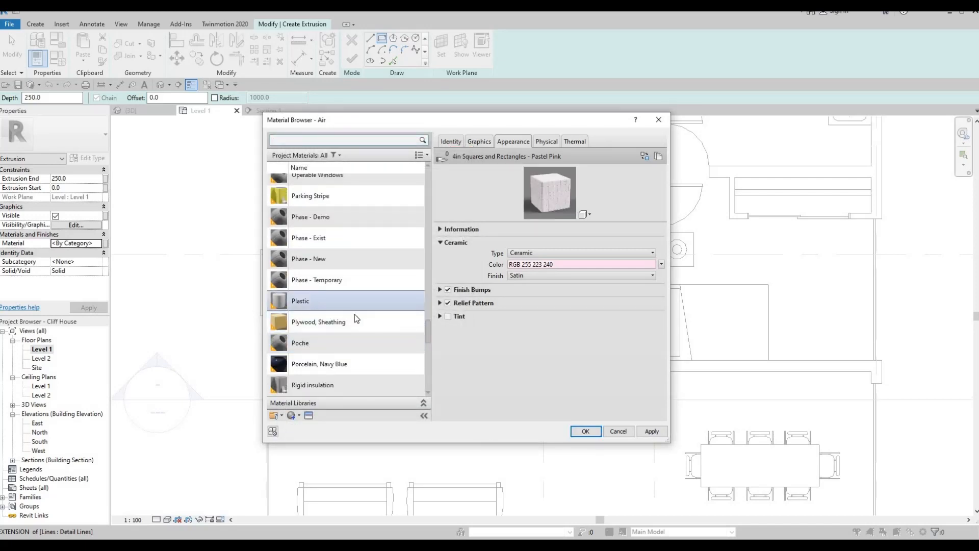
pyautogui.click(352, 303)
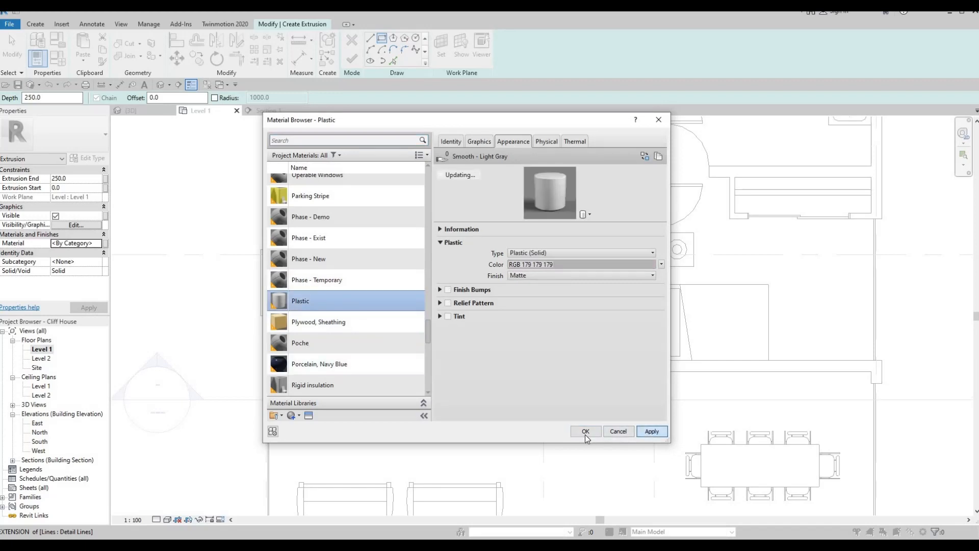
pyautogui.click(585, 431)
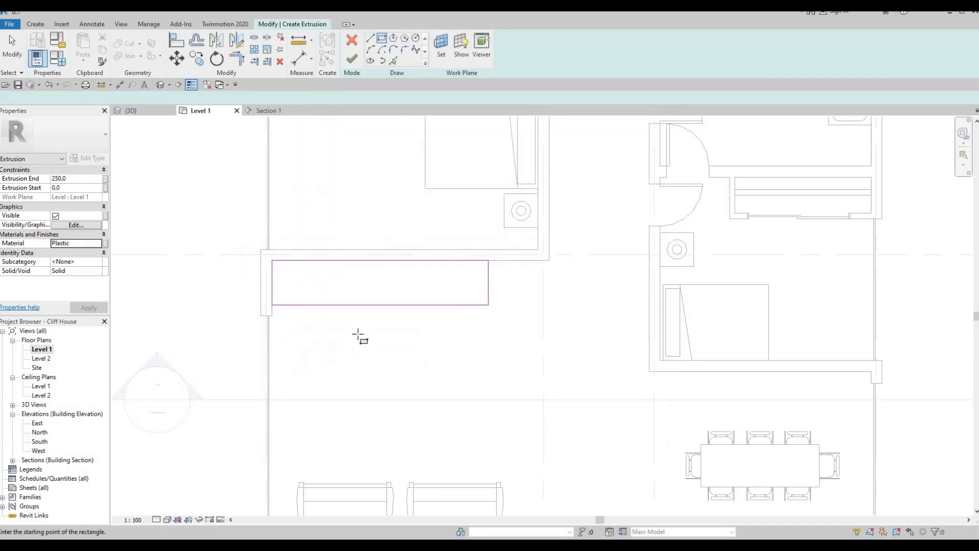
pyautogui.click(351, 58)
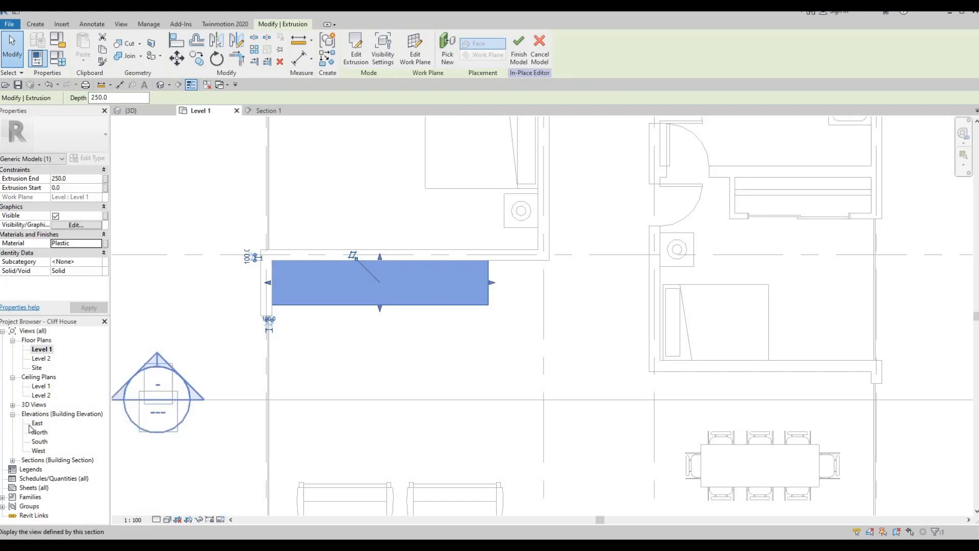
# Open the Section 1 view from the building sections.
pyautogui.click(13, 378)
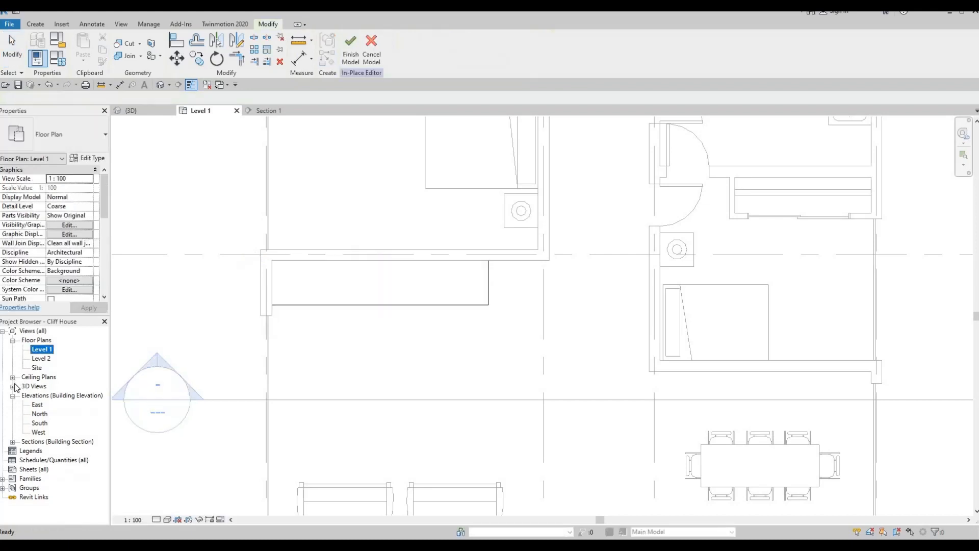
pyautogui.click(12, 442)
pyautogui.doubleClick(41, 451)
# Raise the extrusion's upper face to about 1360 mm and its lower face to about 1272 mm above Level 1.
pyautogui.click(332, 386)
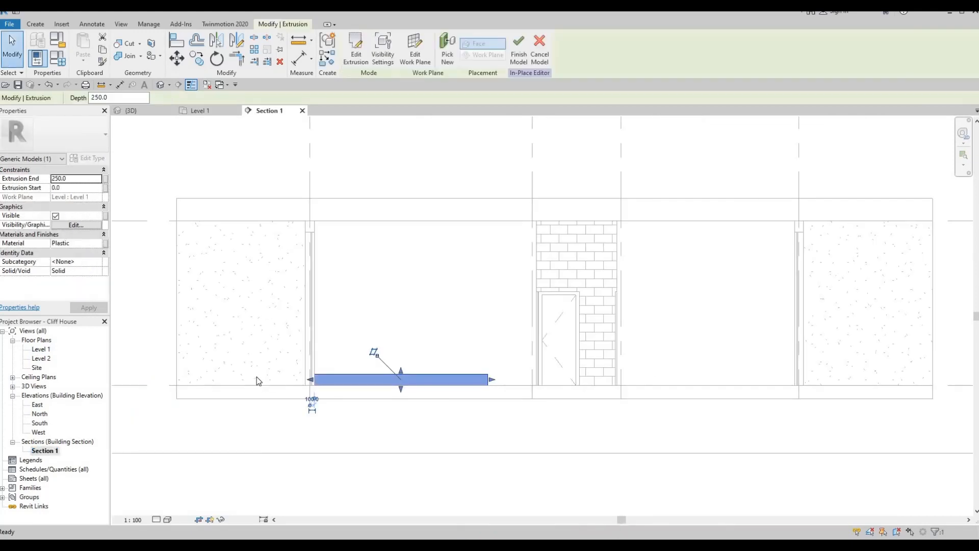
pyautogui.scroll(2, 361, 377)
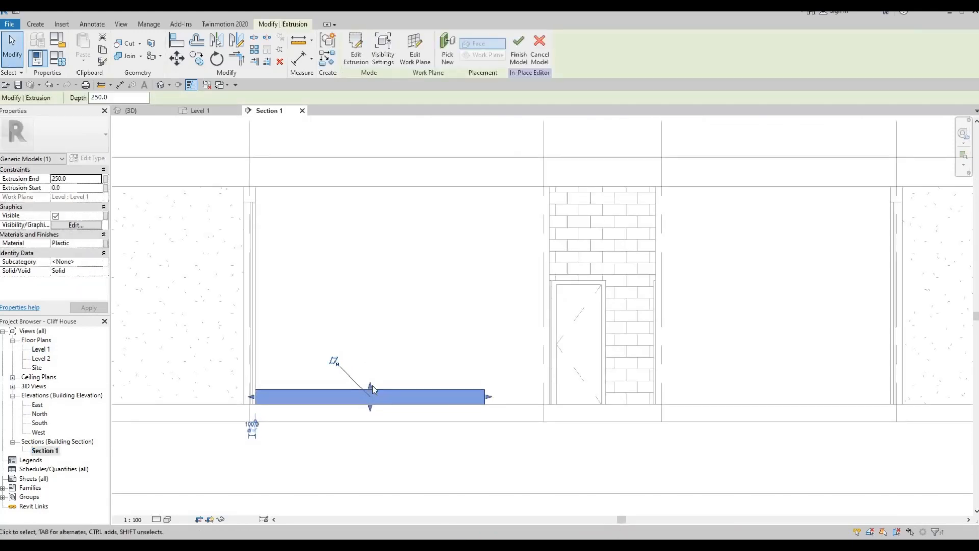
pyautogui.moveTo(371, 359); pyautogui.dragTo(375, 320)
pyautogui.moveTo(370, 395); pyautogui.dragTo(372, 327)
pyautogui.scroll(2, 372, 327)
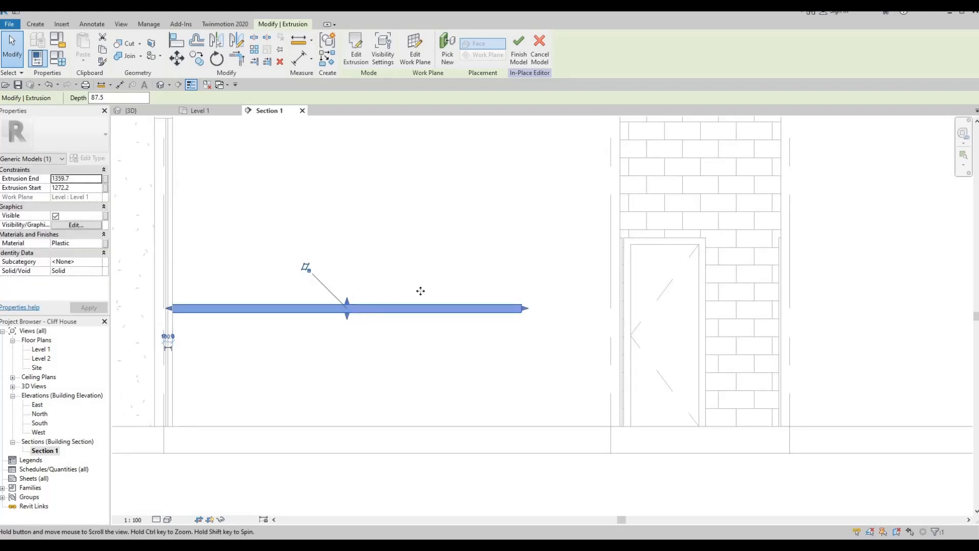
# Pull the extrusion's underside down to about 1133 mm above Level 1.
pyautogui.scroll(-3, 420, 291)
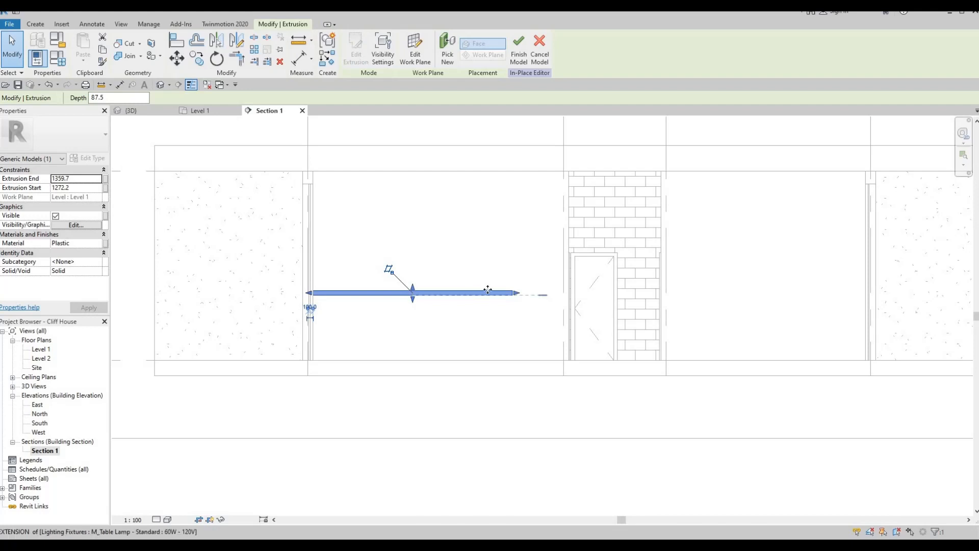
pyautogui.moveTo(413, 300); pyautogui.dragTo(414, 306)
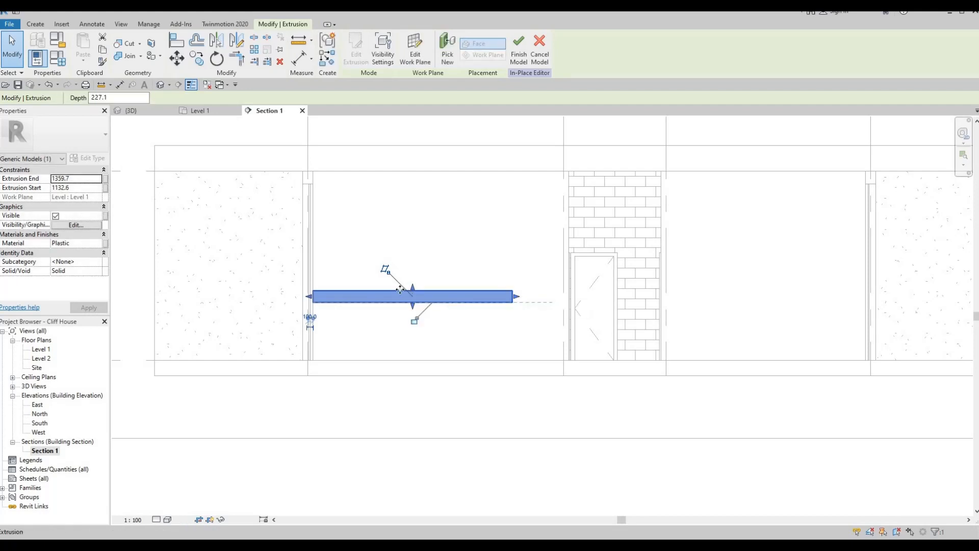
pyautogui.scroll(1, 385, 291)
pyautogui.scroll(3, 440, 297)
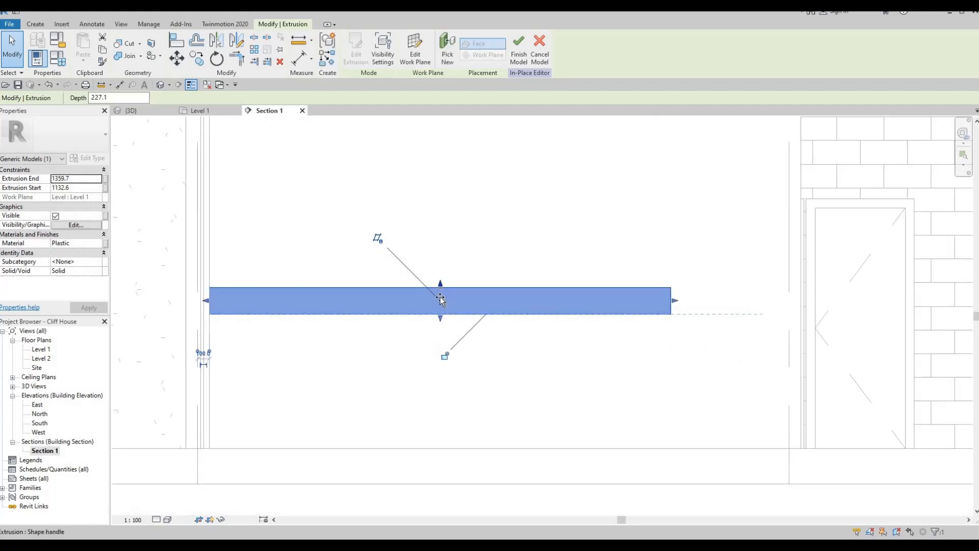
# Lower the plastic extrusion's upper face to about 1205 mm above Level 1, return to the Level 1 plan and finish the in-place model.
pyautogui.moveTo(440, 308); pyautogui.dragTo(439, 307)
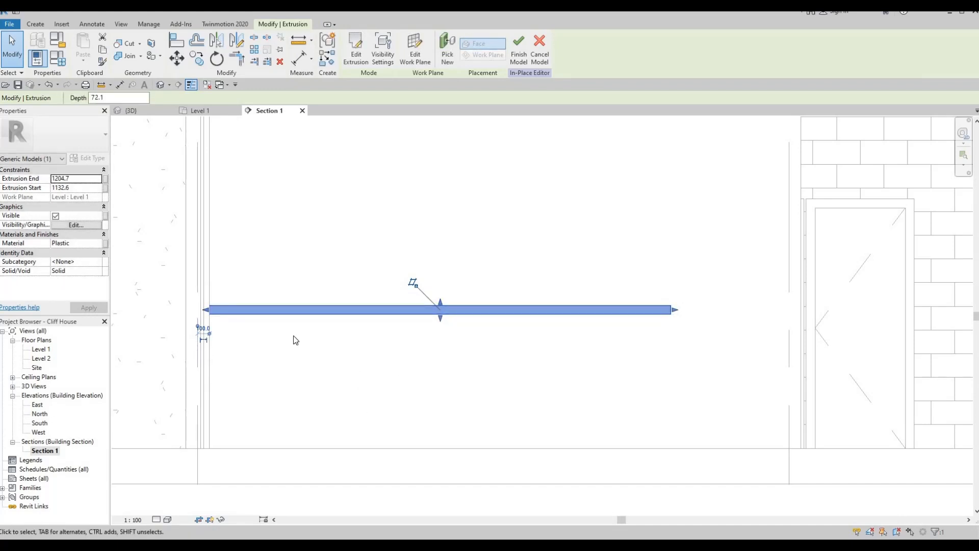
pyautogui.doubleClick(41, 350)
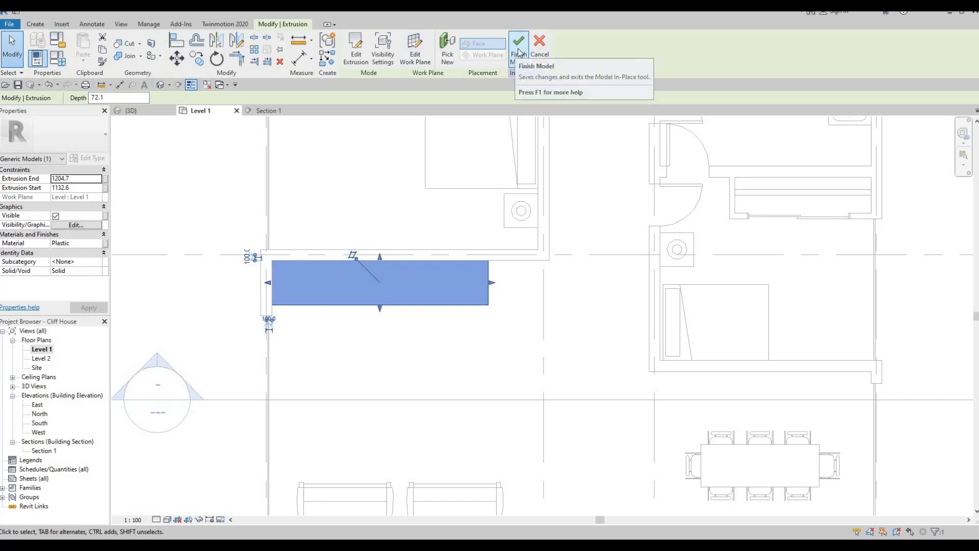
pyautogui.click(519, 51)
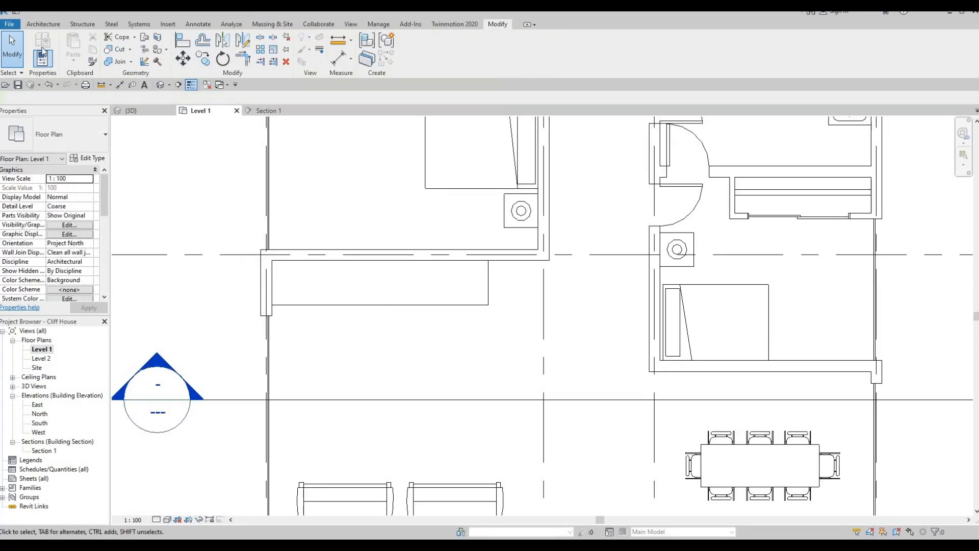
# Start another in-place model in the Generic Models category, accepting the suggested name.
pyautogui.click(41, 24)
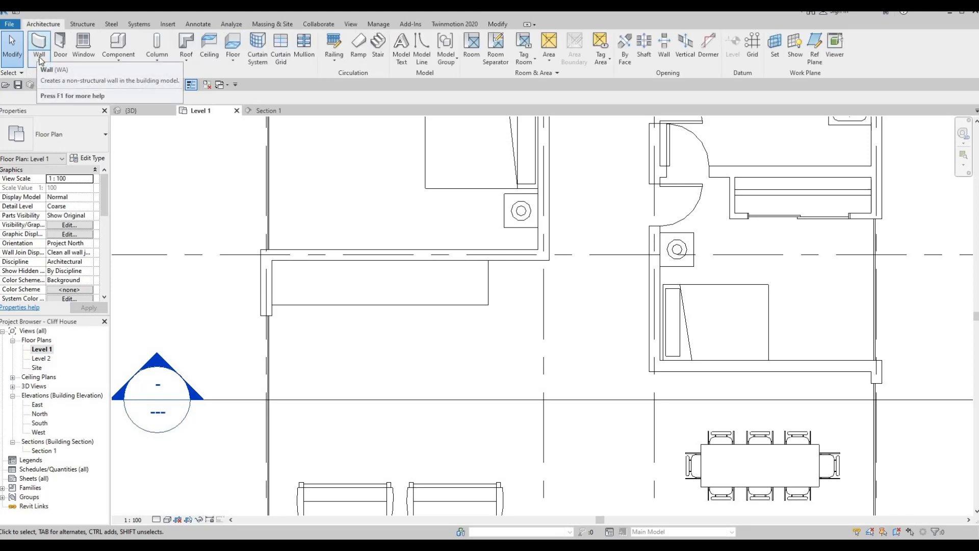
pyautogui.click(118, 57)
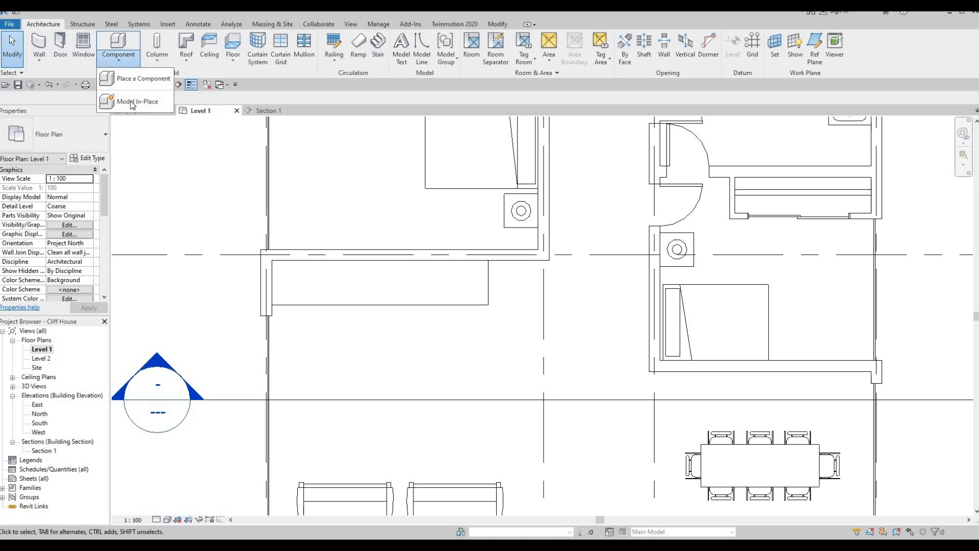
pyautogui.click(133, 102)
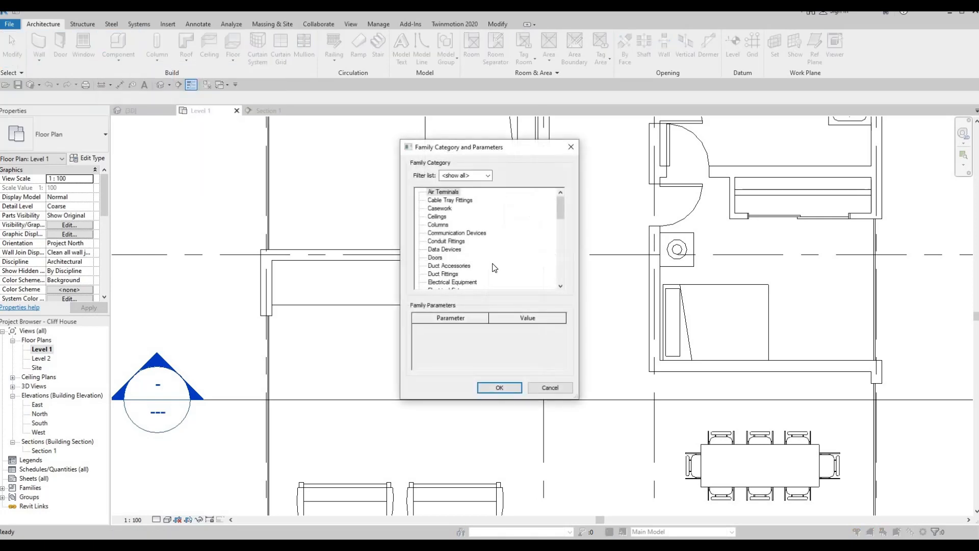
pyautogui.scroll(-4, 487, 265)
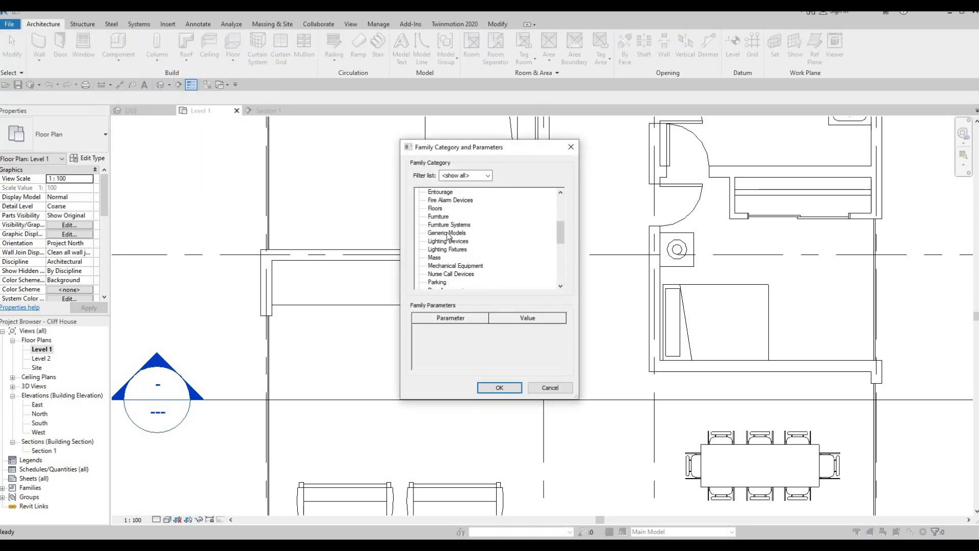
pyautogui.click(497, 388)
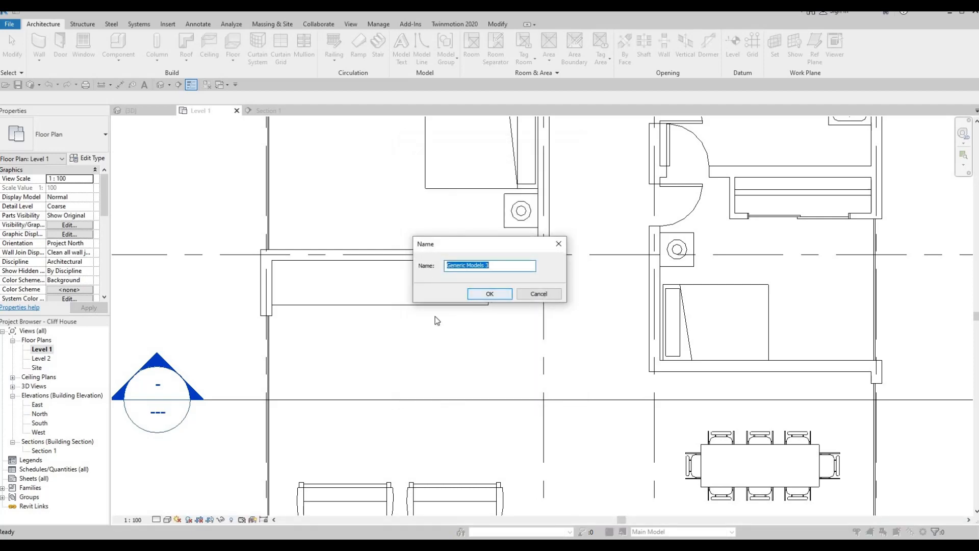
pyautogui.click(489, 294)
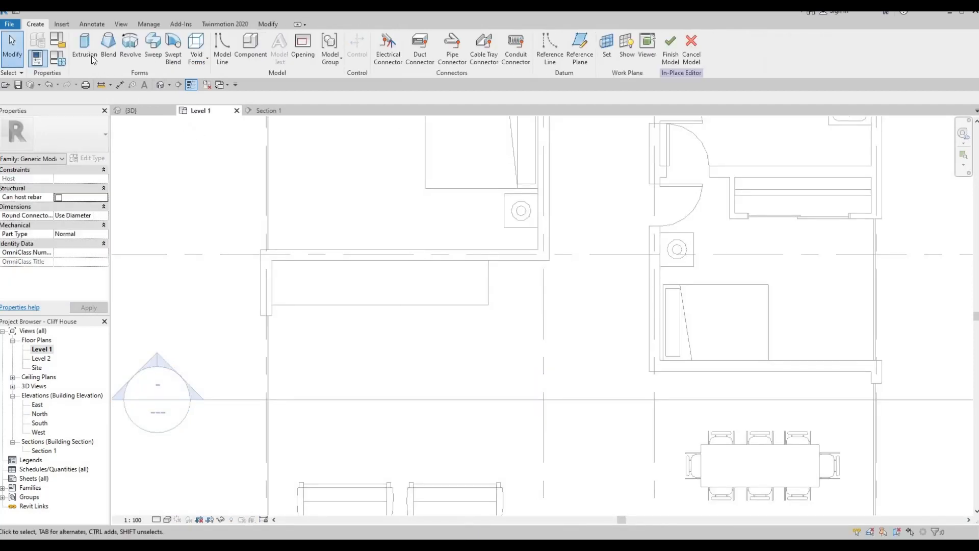
# Sketch a 3900 by 800 mm rectangular extrusion profile directly over the plastic slab's outline and finish the sketch.
pyautogui.click(84, 50)
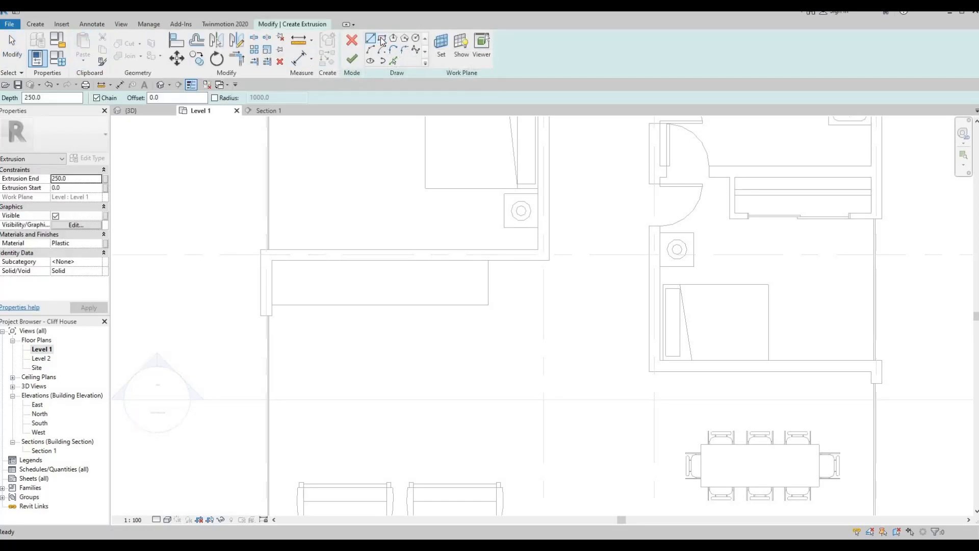
pyautogui.click(382, 41)
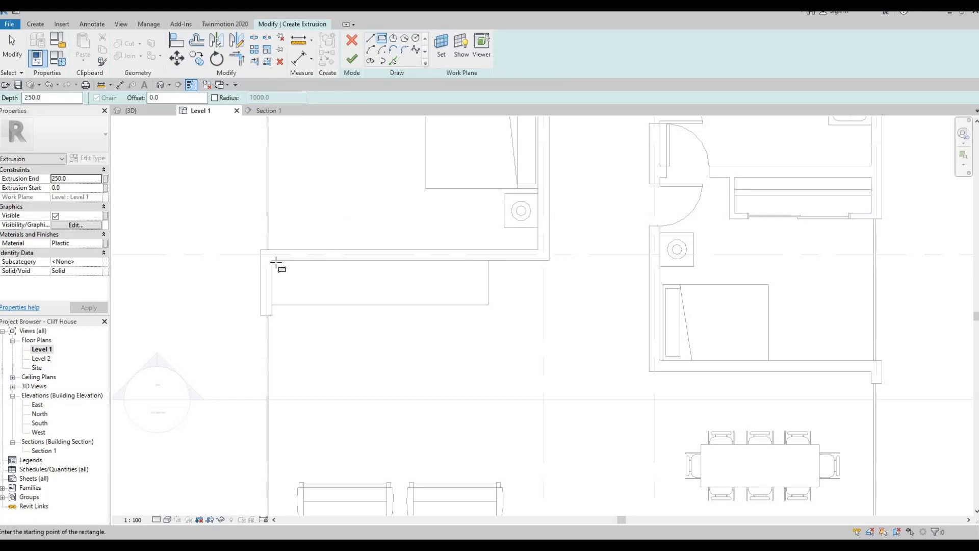
pyautogui.click(272, 260)
pyautogui.click(468, 304)
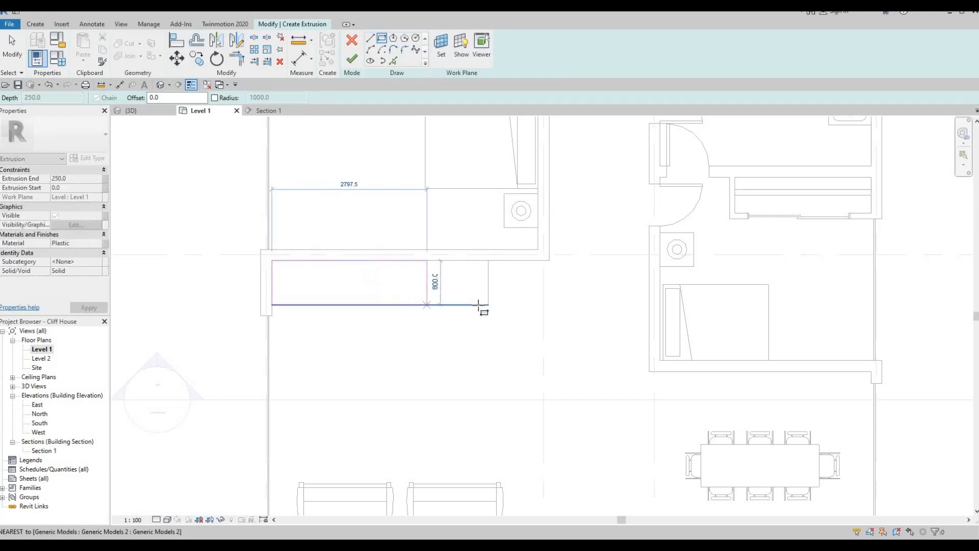
pyautogui.click(486, 273)
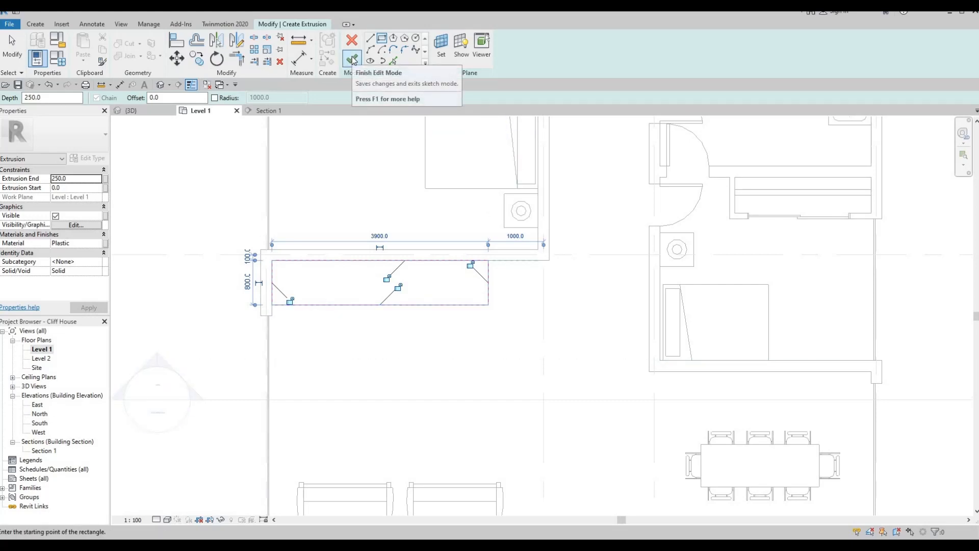
# Assign the Plywood, Sheathing material to the new extrusion.
pyautogui.click(103, 245)
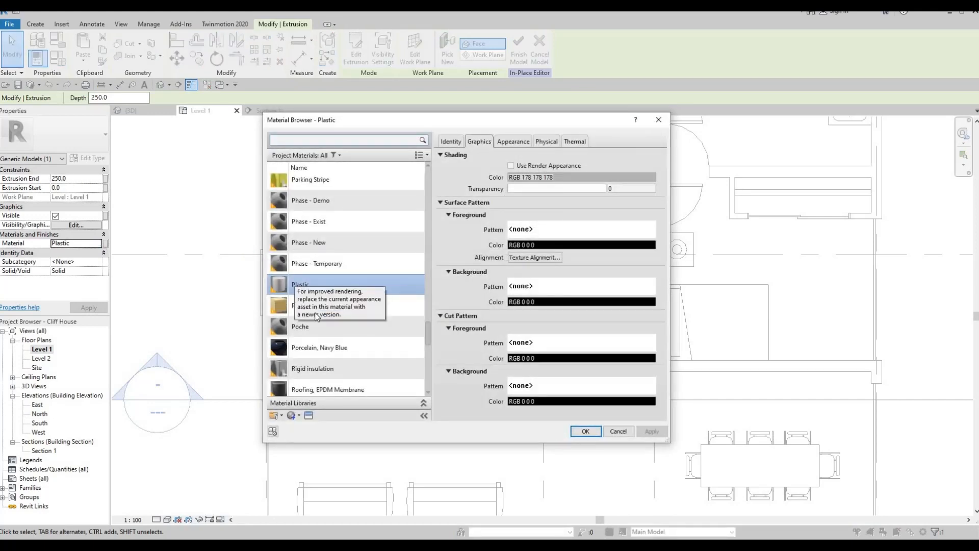
pyautogui.click(295, 307)
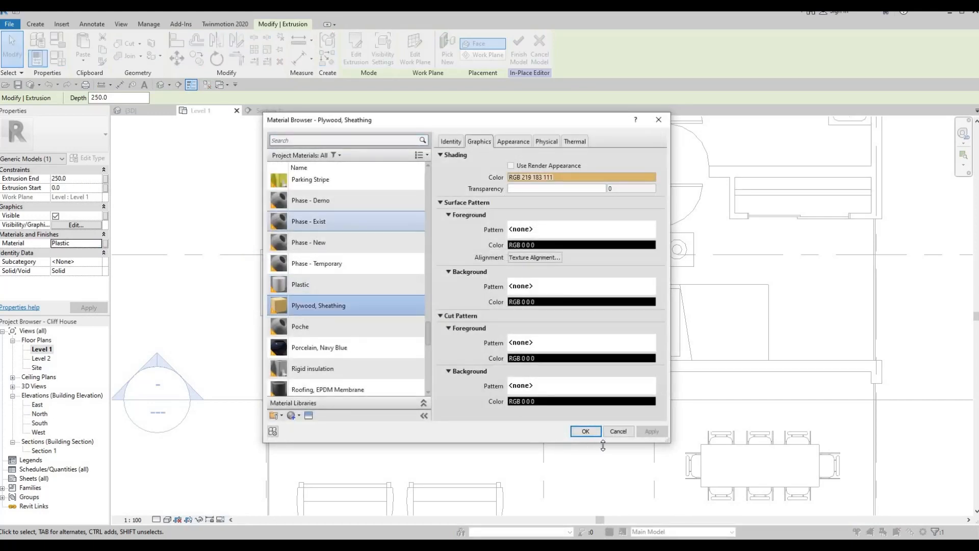
pyautogui.press('Return')
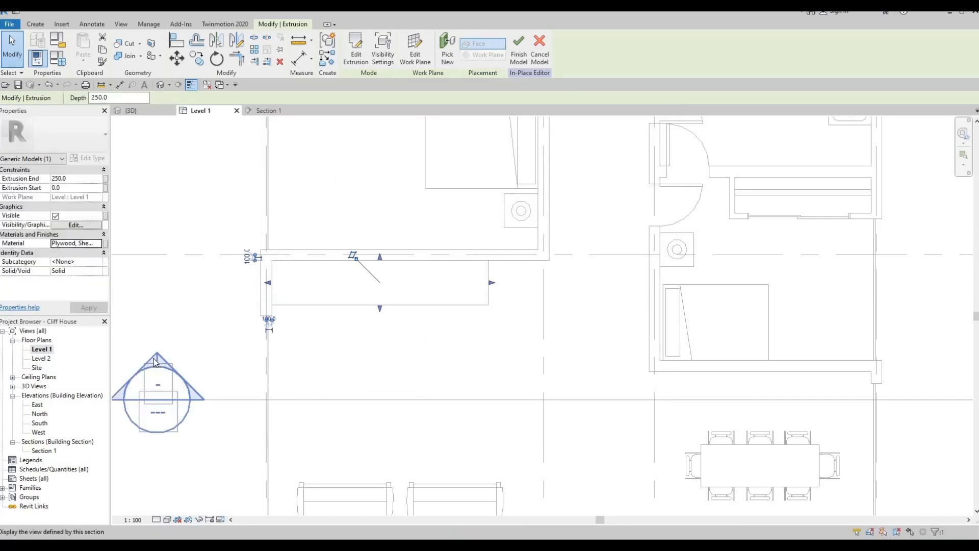
# In the Section 1 view, raise the plywood extrusion's upper face to the plastic slab's underside, keeping its base on Level 1.
pyautogui.doubleClick(165, 368)
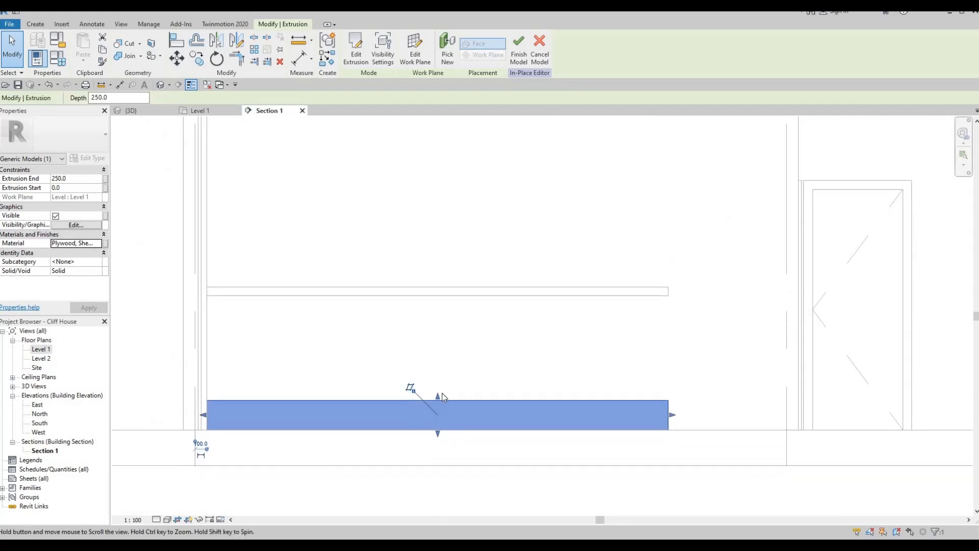
pyautogui.moveTo(442, 393); pyautogui.dragTo(442, 292)
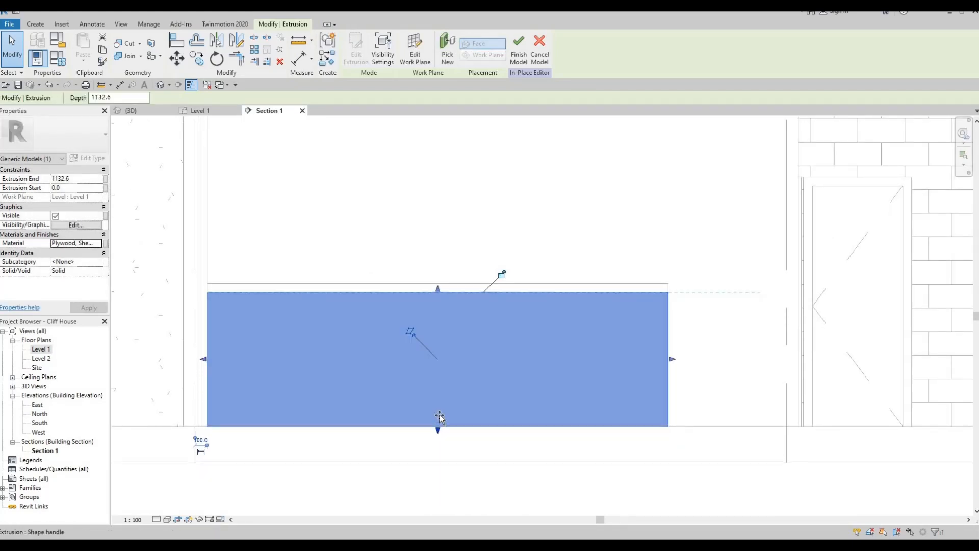
pyautogui.moveTo(439, 425); pyautogui.dragTo(412, 415)
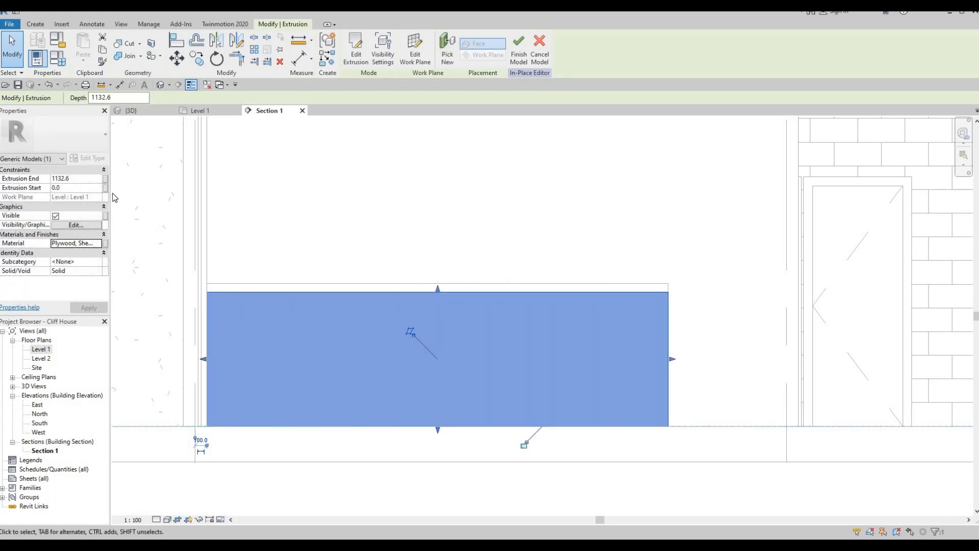
pyautogui.scroll(-2, 179, 105)
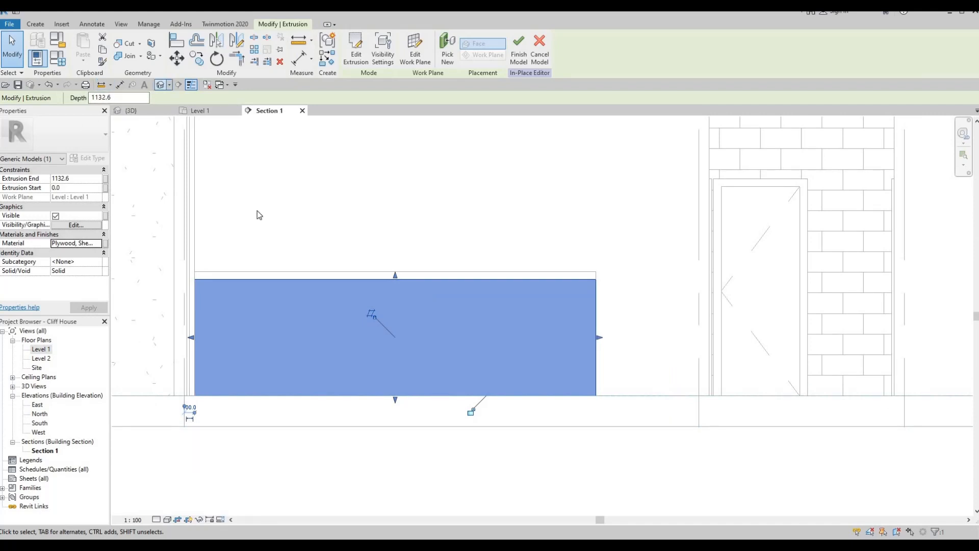
# Start a void extrusion in the 3D view, picking the plywood block's exposed short end face as its work plane.
pyautogui.scroll(4, 260, 268)
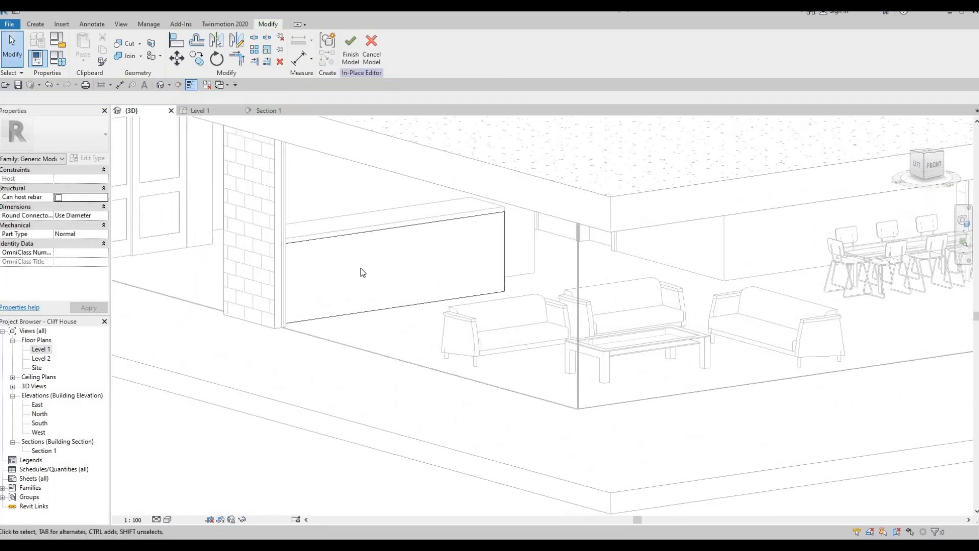
pyautogui.keyDown('shift'); pyautogui.moveTo(404, 269); pyautogui.dragTo(403, 288, button='middle'); pyautogui.keyUp('shift')
pyautogui.keyDown('shift'); pyautogui.moveTo(299, 269); pyautogui.dragTo(395, 122, button='middle'); pyautogui.keyUp('shift')
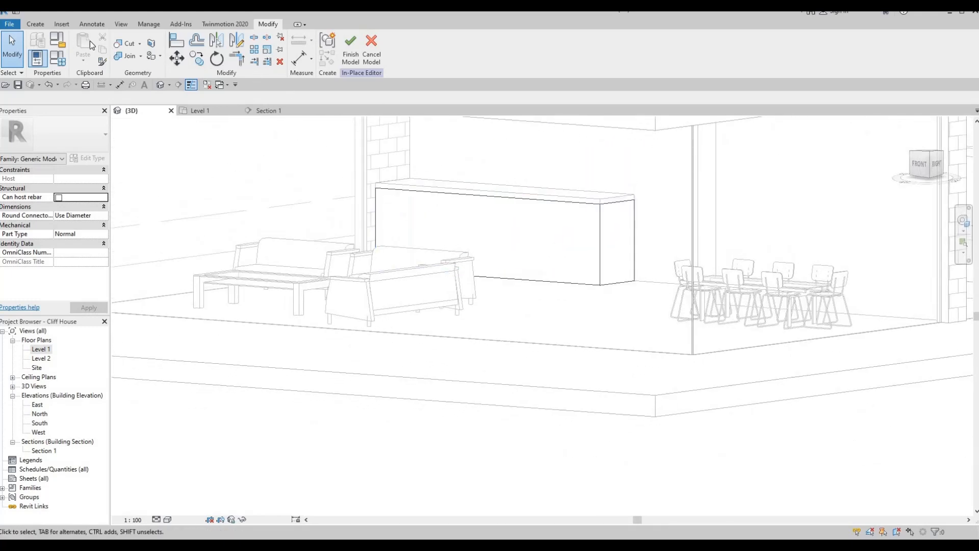
pyautogui.press('r')
pyautogui.press('o')
pyautogui.click(36, 25)
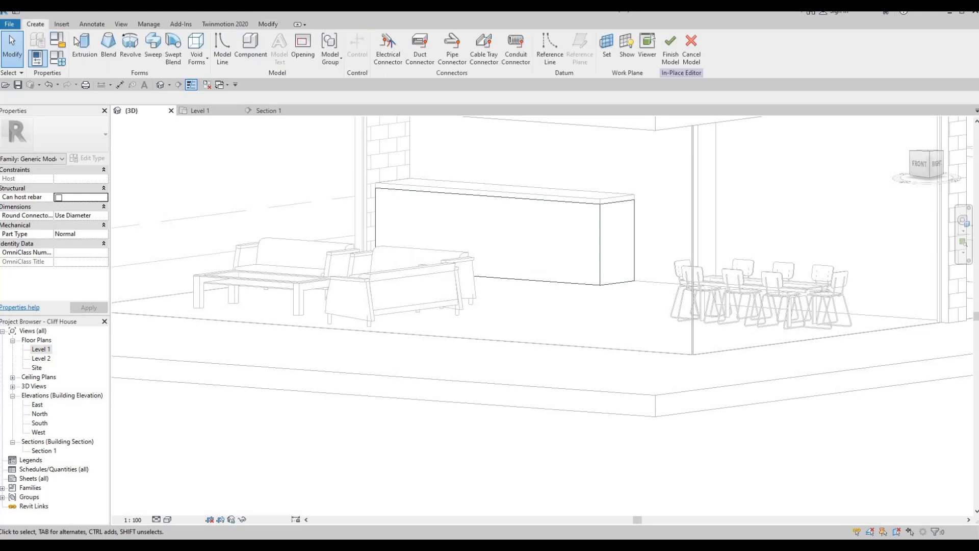
pyautogui.click(196, 54)
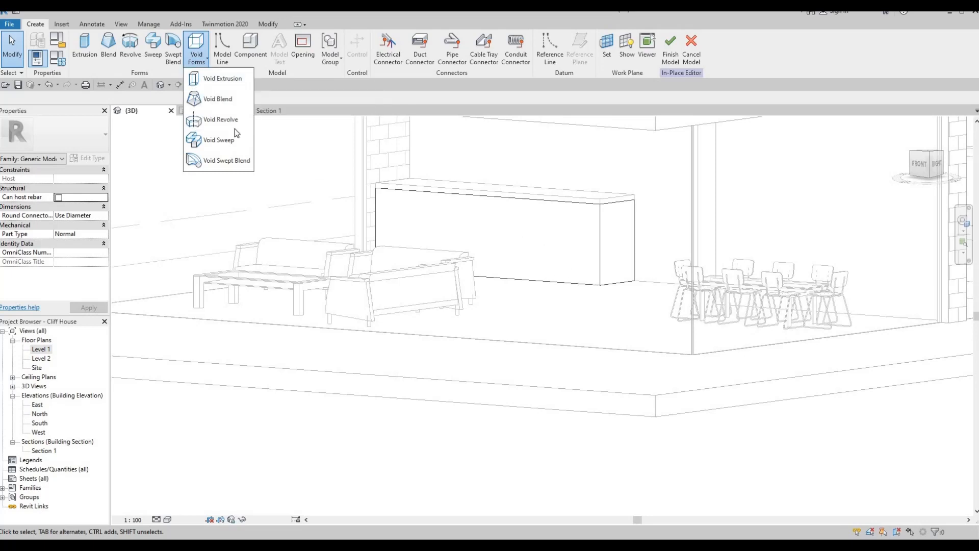
pyautogui.click(214, 82)
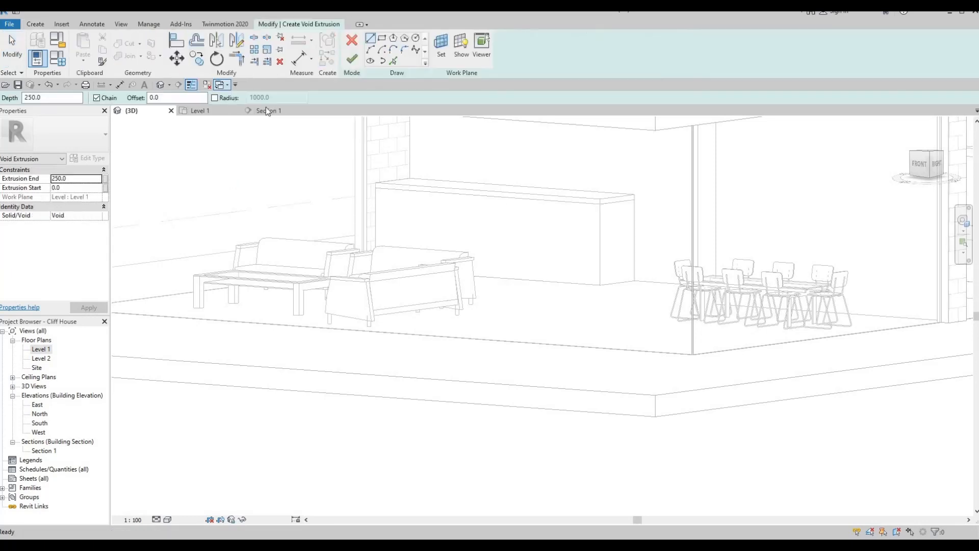
pyautogui.click(444, 52)
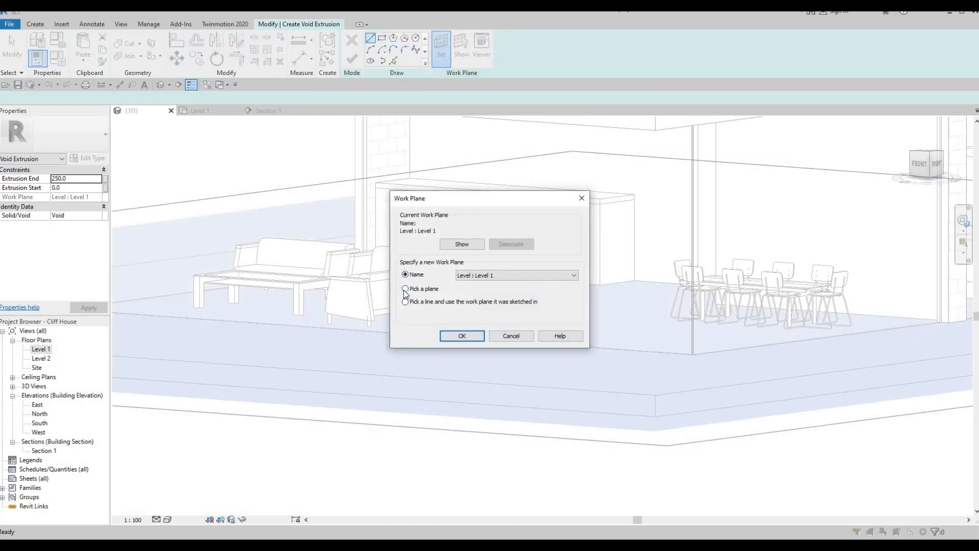
pyautogui.click(461, 336)
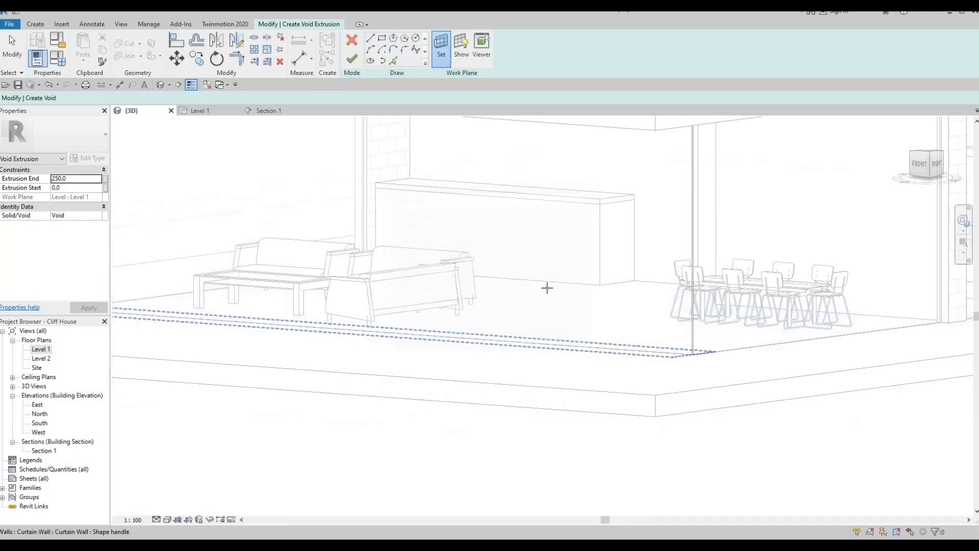
pyautogui.click(601, 253)
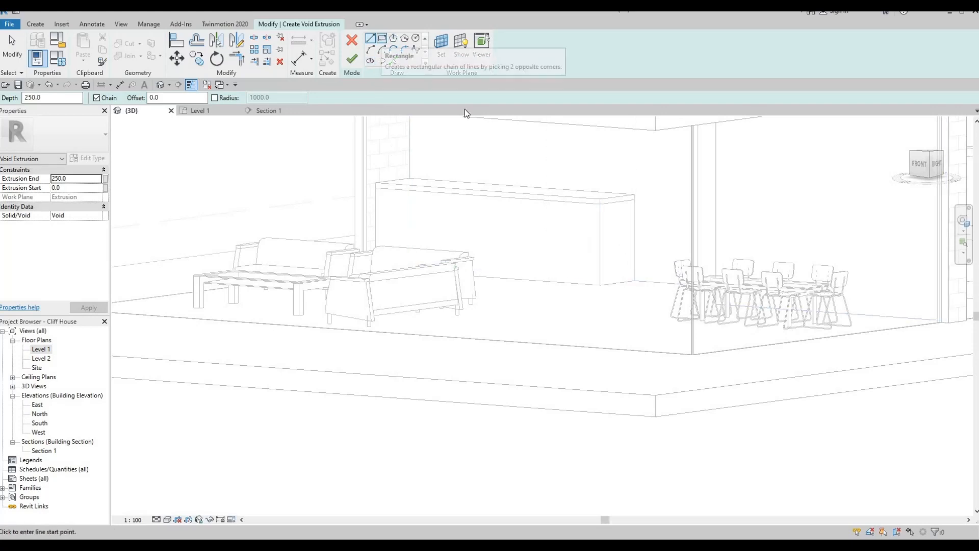
# Sketch a 100 by 100 mm square at the end face's lower front corner and finish the void with a 250 mm depth.
pyautogui.click(382, 38)
pyautogui.scroll(4, 581, 306)
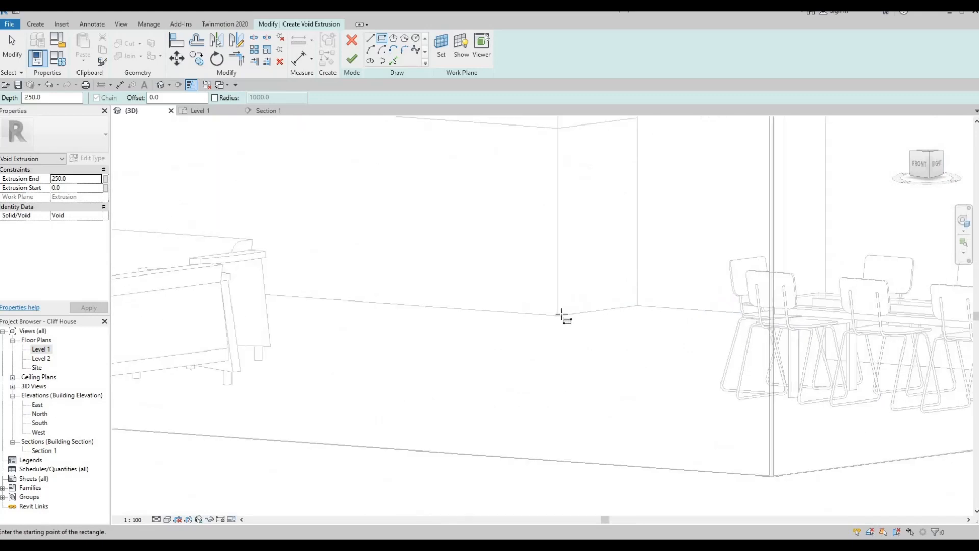
pyautogui.click(559, 313)
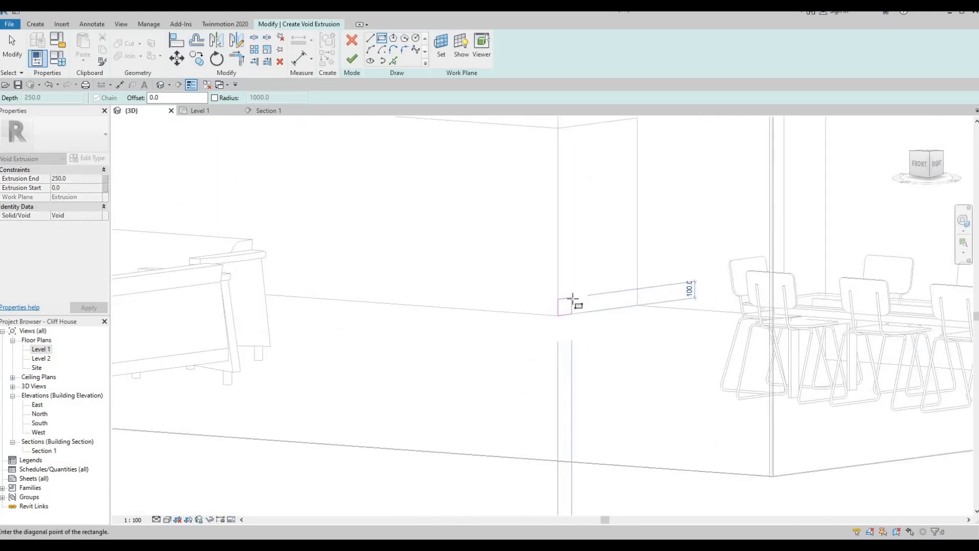
pyautogui.click(571, 301)
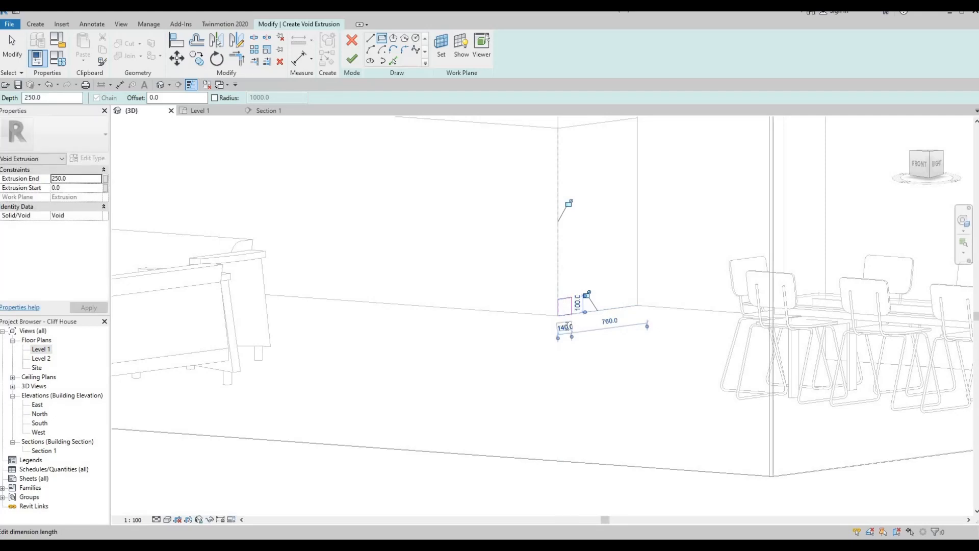
pyautogui.click(571, 326)
pyautogui.write('100')
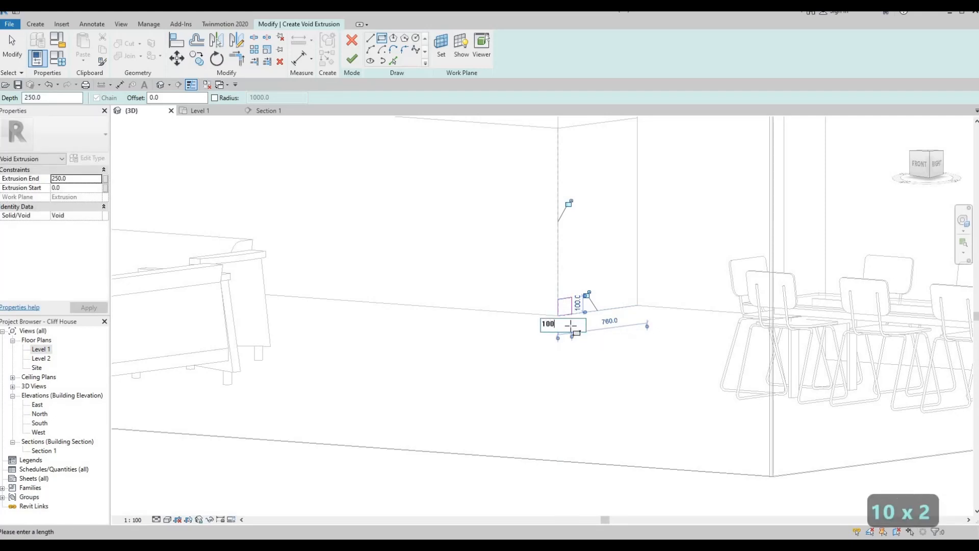
pyautogui.press('Return')
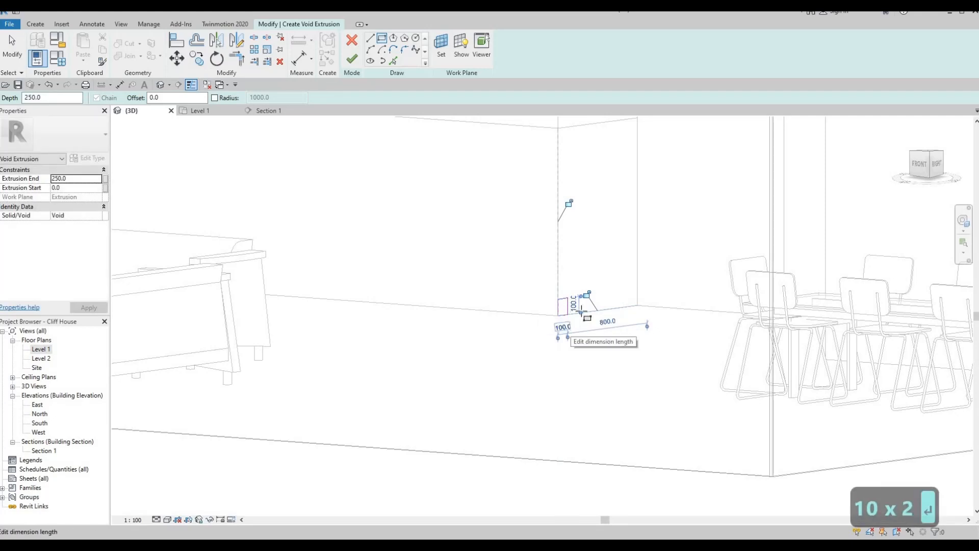
pyautogui.scroll(1, 582, 326)
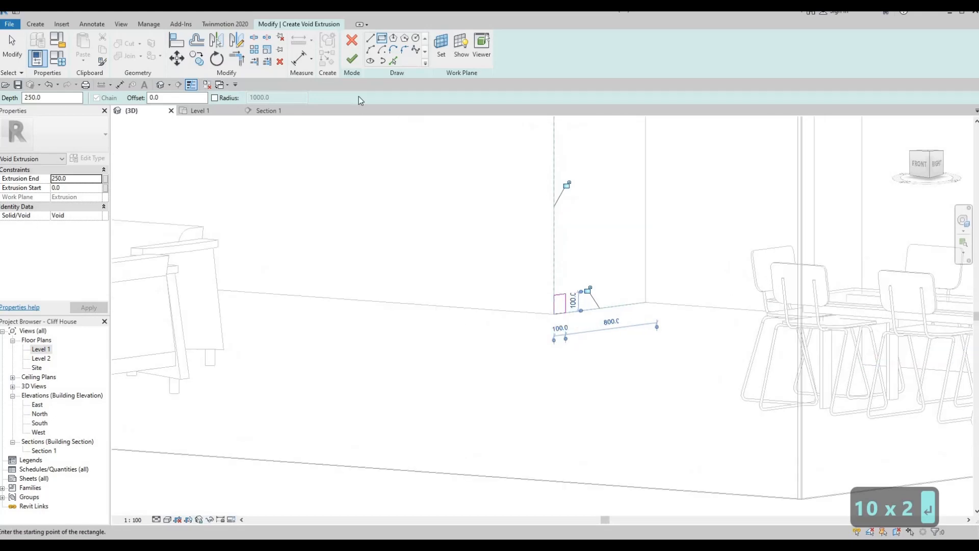
pyautogui.click(352, 63)
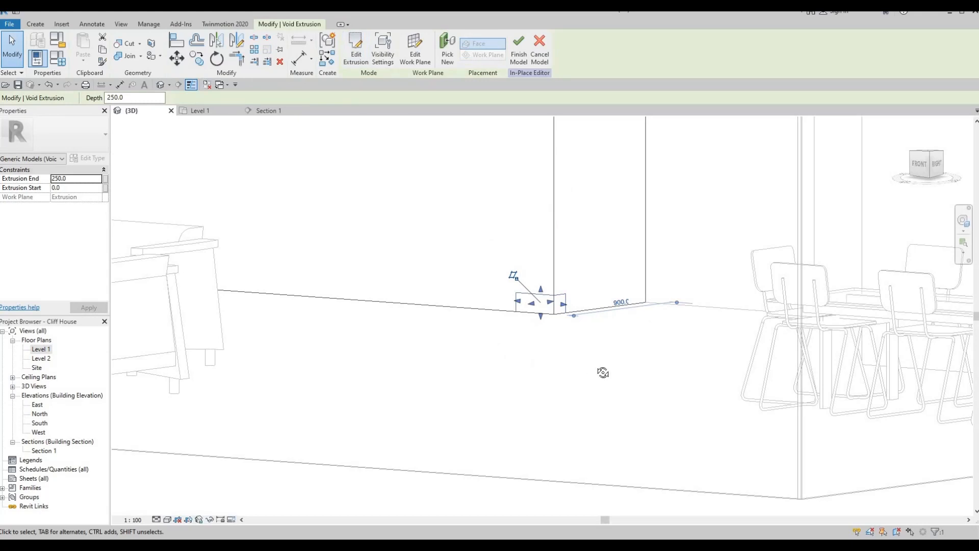
# Stretch the void extrusion along the plywood block's full length to the exterior wall and finish the in-place model.
pyautogui.moveTo(603, 371)
pyautogui.keyDown('shift'); pyautogui.mouseDown(button='middle')
pyautogui.moveTo(628, 427)
pyautogui.moveTo(629, 387)
pyautogui.moveTo(640, 400)
pyautogui.moveTo(525, 314)
pyautogui.mouseUp(button='middle'); pyautogui.keyUp('shift')
pyautogui.moveTo(514, 305); pyautogui.dragTo(512, 306)
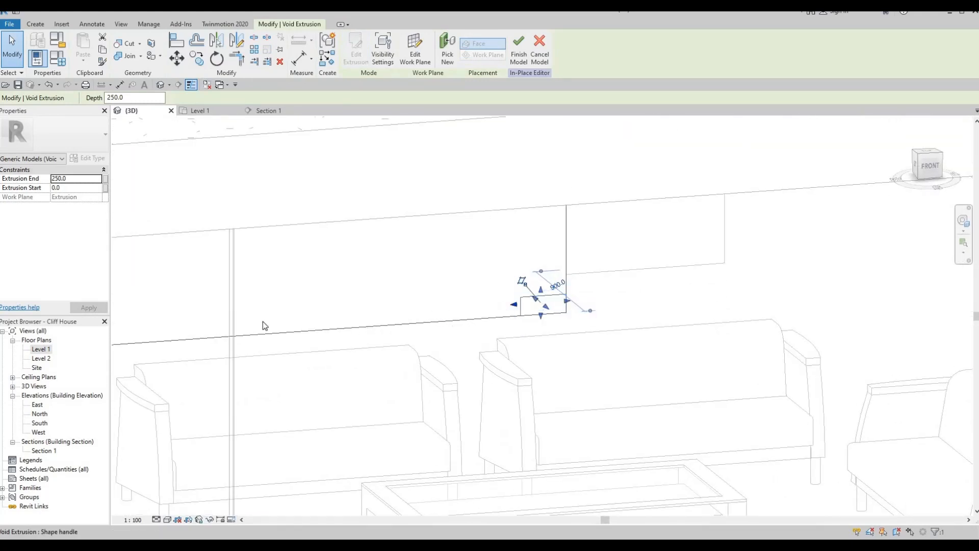
pyautogui.moveTo(263, 322); pyautogui.dragTo(262, 322)
pyautogui.moveTo(263, 322); pyautogui.dragTo(289, 332, button='middle')
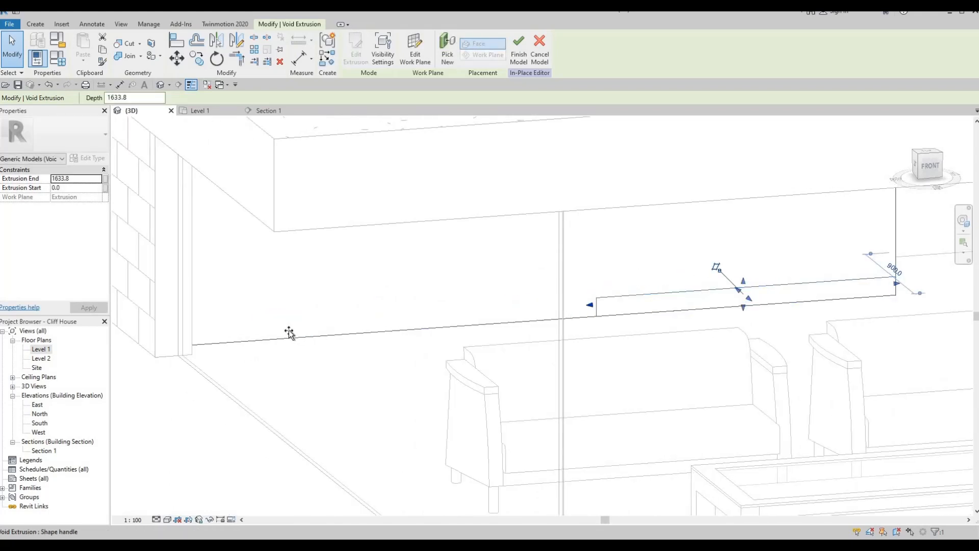
pyautogui.moveTo(289, 332); pyautogui.dragTo(185, 341)
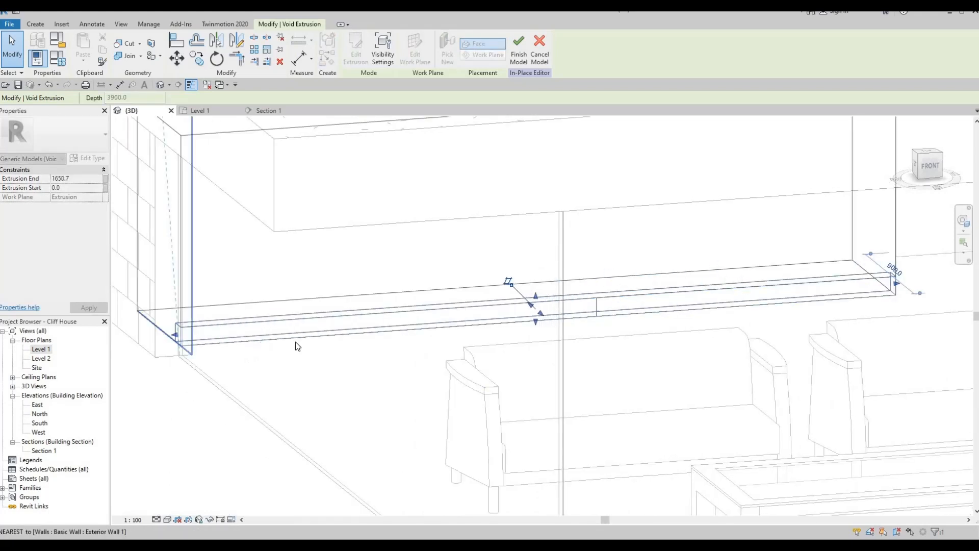
pyautogui.click(518, 51)
pyautogui.keyDown('shift'); pyautogui.moveTo(667, 273); pyautogui.dragTo(605, 298, button='middle'); pyautogui.keyUp('shift')
pyautogui.scroll(-2, 608, 293)
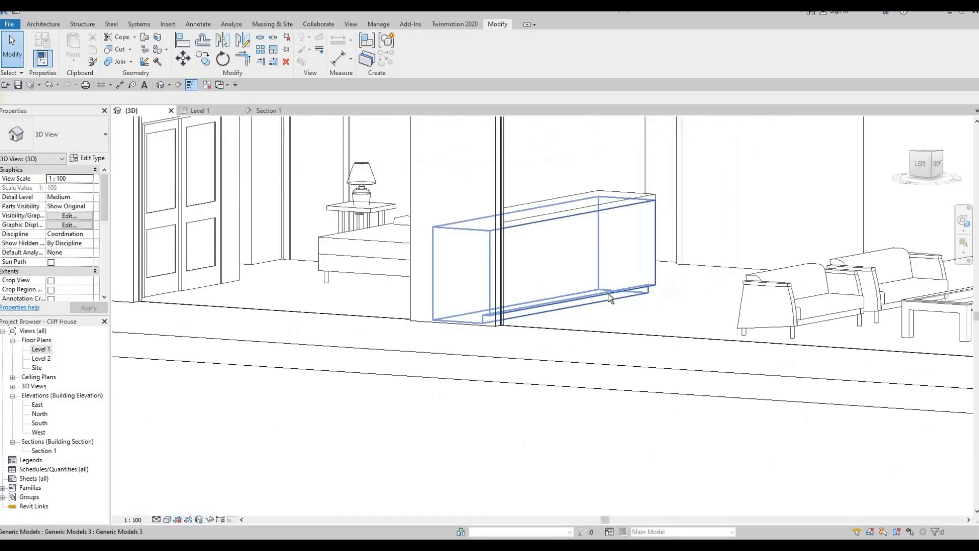
pyautogui.keyDown('shift'); pyautogui.moveTo(482, 309); pyautogui.dragTo(69, 372, button='middle'); pyautogui.keyUp('shift')
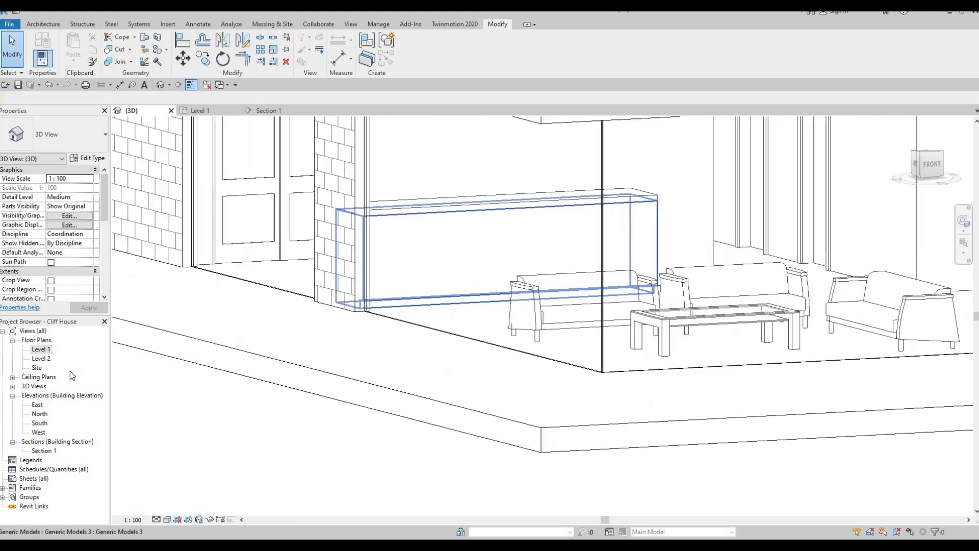
# In the Section 1 view, place an aligned dimension from the floor line to the plywood base's upper edge.
pyautogui.doubleClick(42, 450)
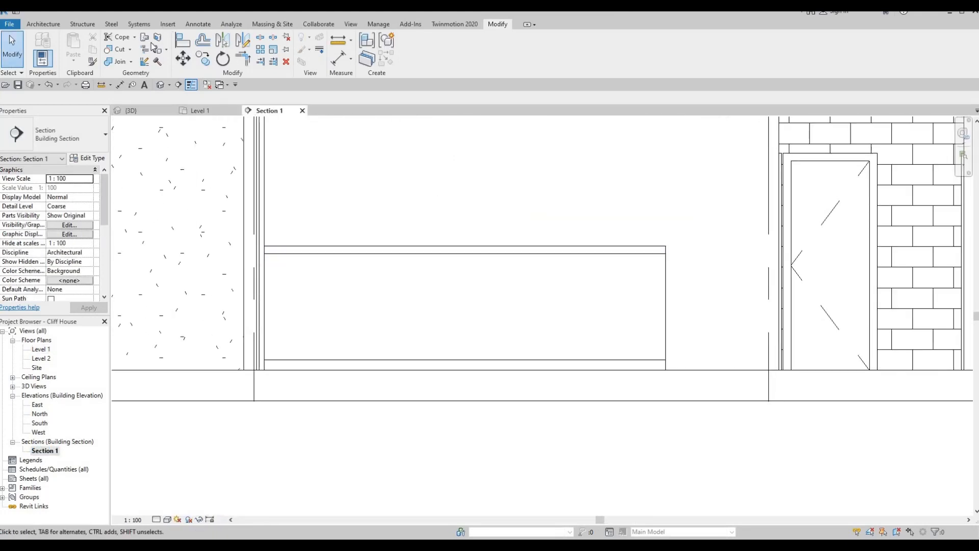
pyautogui.click(121, 86)
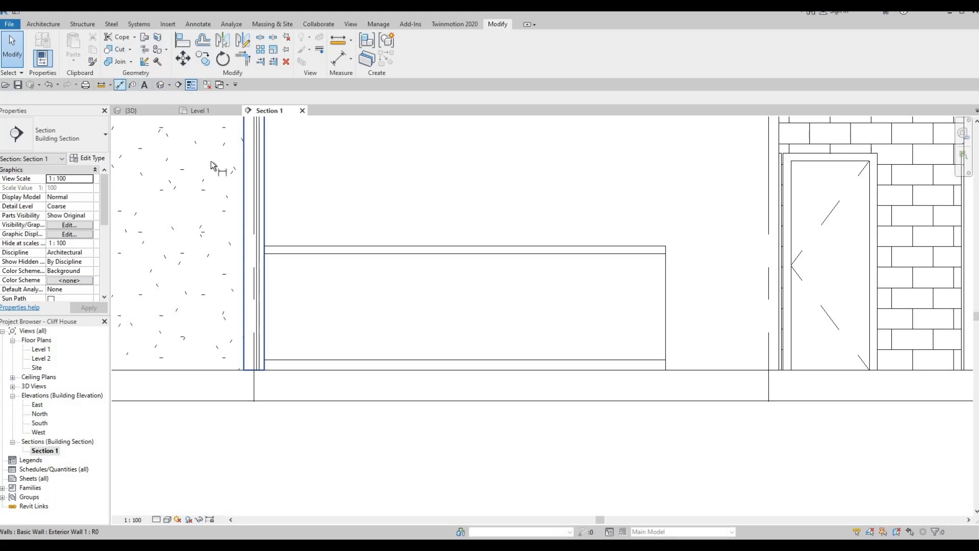
pyautogui.click(278, 254)
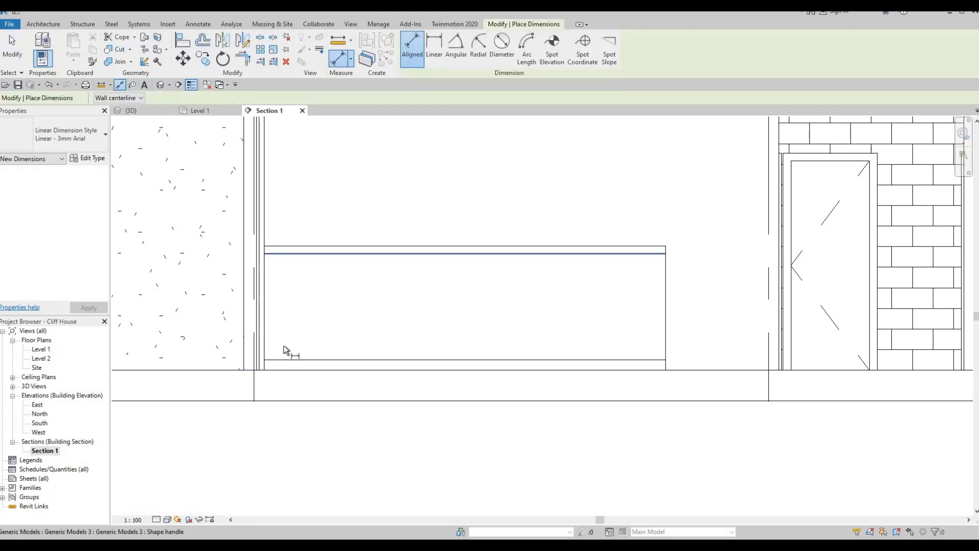
pyautogui.click(280, 369)
pyautogui.click(186, 333)
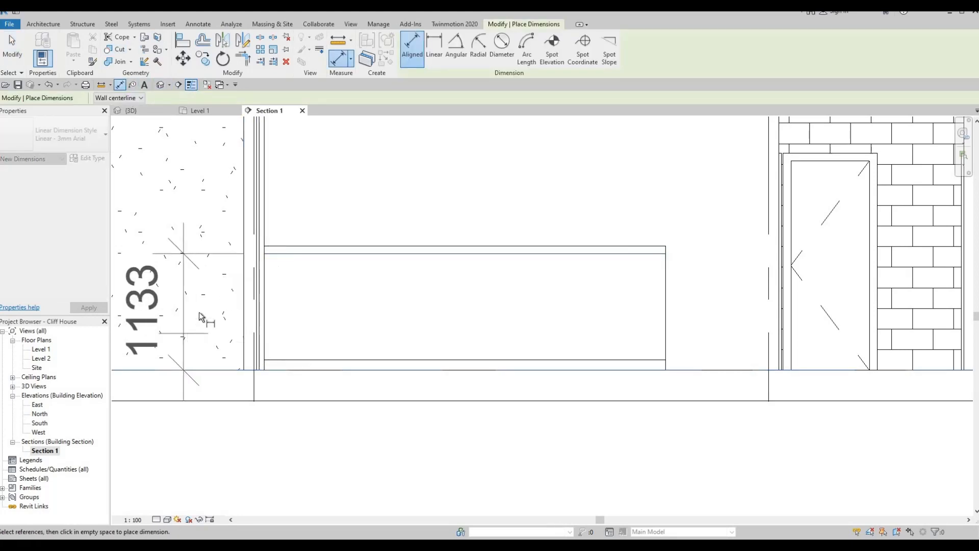
pyautogui.moveTo(346, 280); pyautogui.dragTo(371, 264, button='middle')
pyautogui.scroll(-1, 371, 263)
pyautogui.press('Escape')
pyautogui.press('Escape')
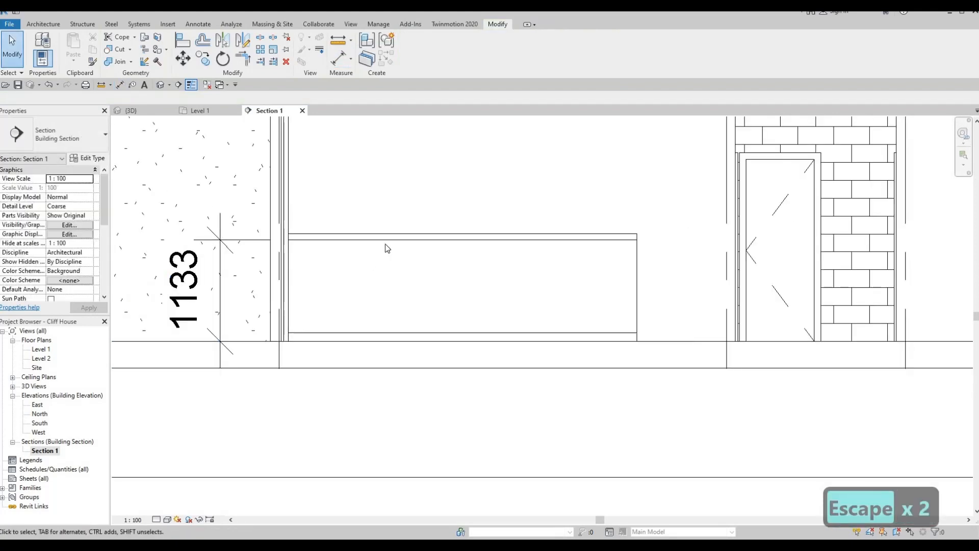
# Try to lower the plywood base's upper face to about 983 mm above the floor.
pyautogui.click(446, 246)
pyautogui.moveTo(462, 239); pyautogui.dragTo(460, 252)
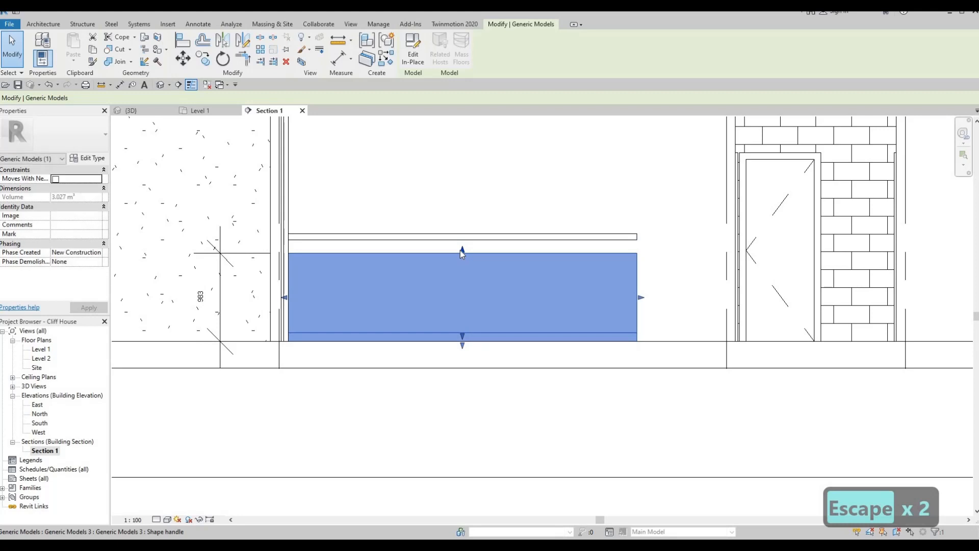
pyautogui.scroll(1, 201, 301)
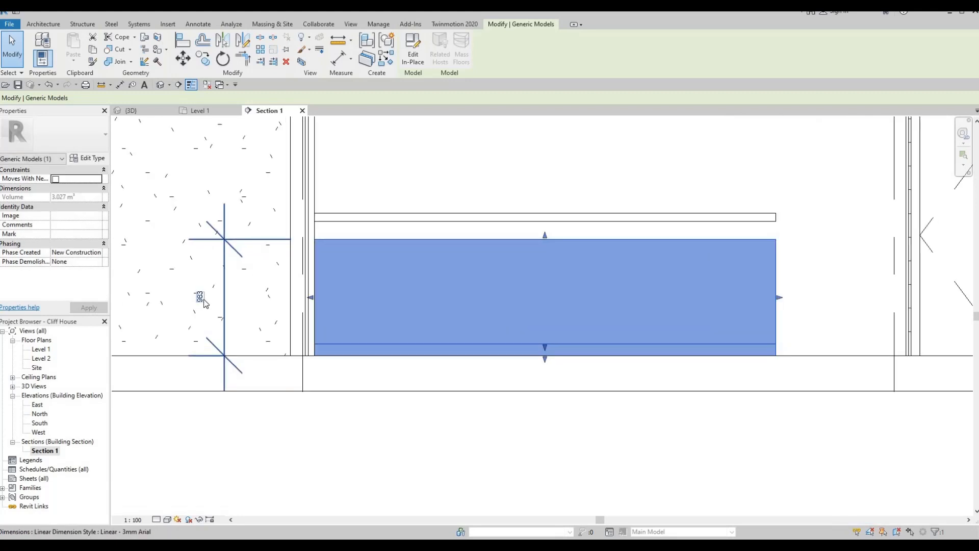
pyautogui.click(312, 274)
pyautogui.press('Escape')
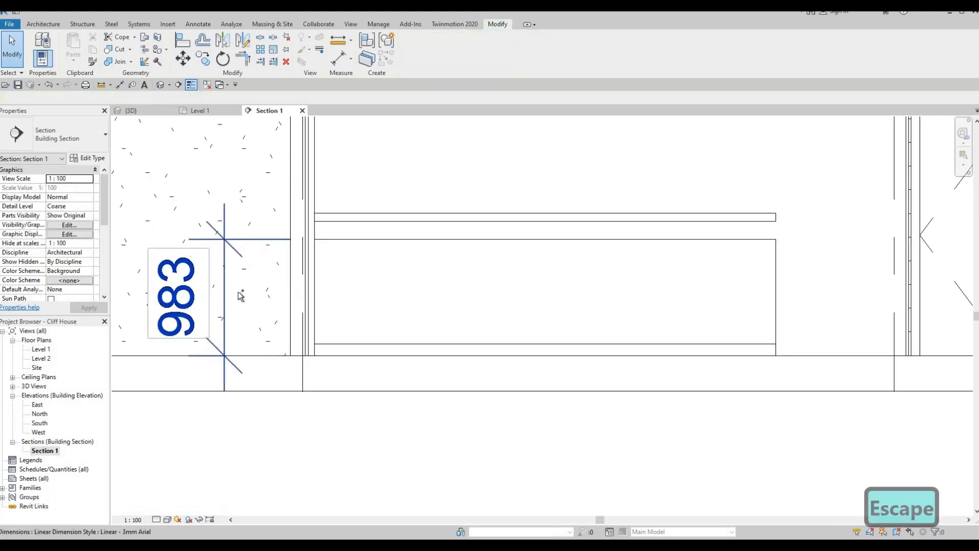
pyautogui.hotkey('ctrl', 'z')
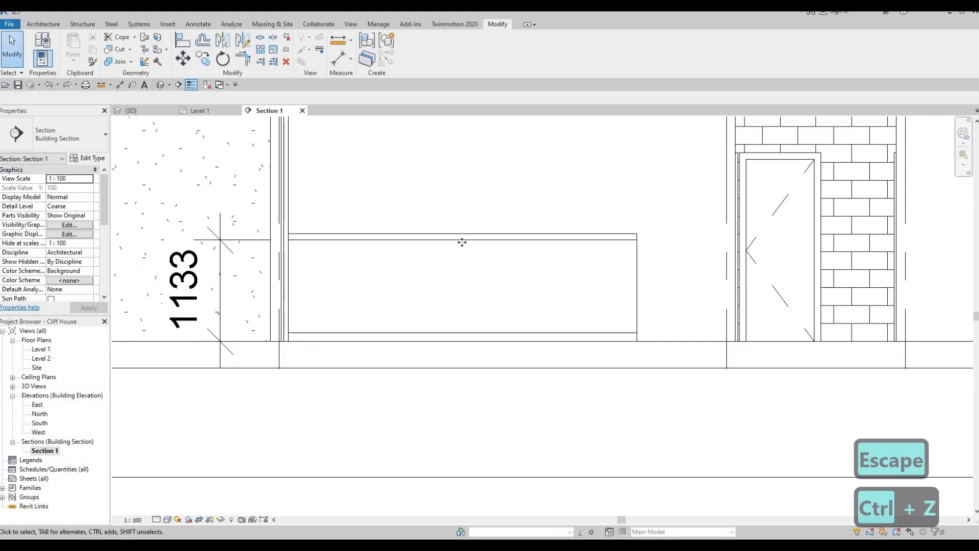
# Lower the plywood base's upper face to about 1000 mm above the floor.
pyautogui.click(462, 242)
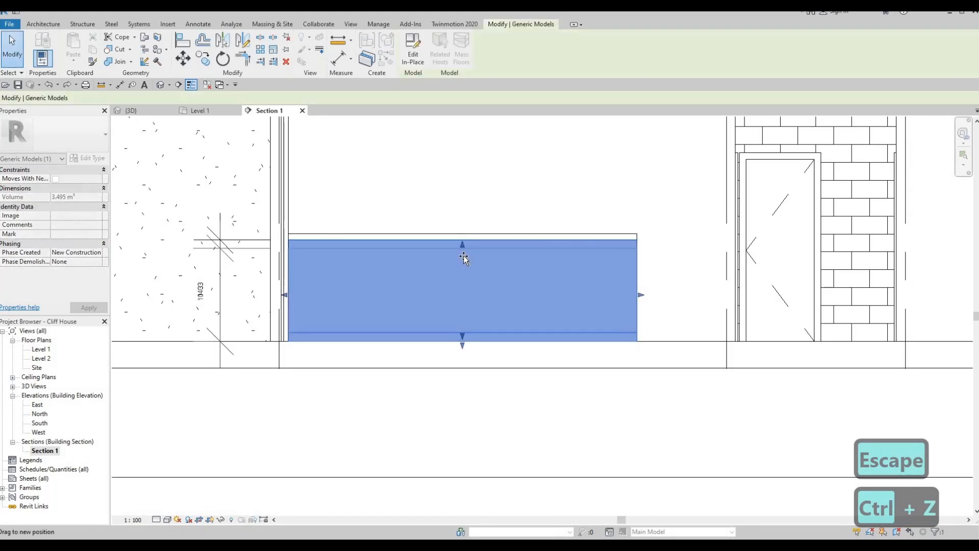
pyautogui.moveTo(463, 258); pyautogui.dragTo(358, 283)
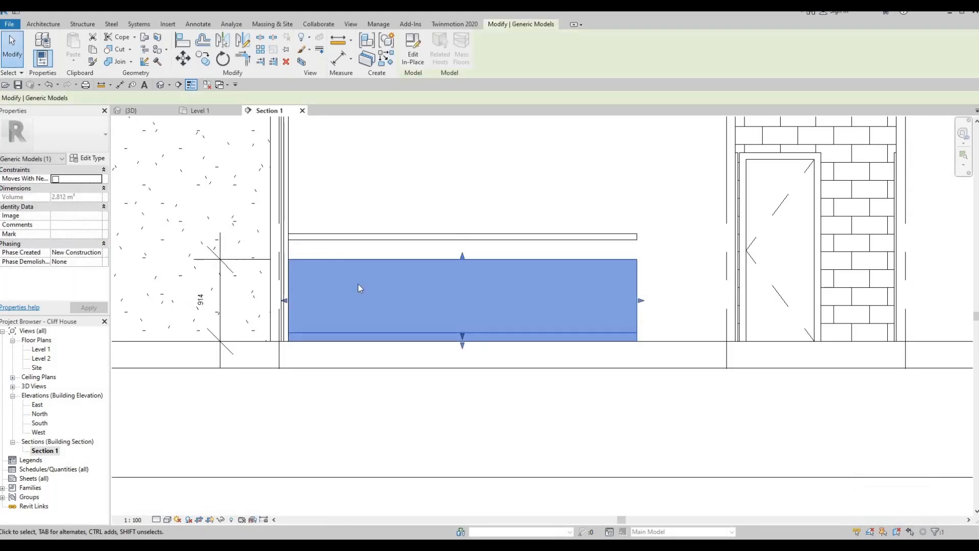
pyautogui.moveTo(464, 255); pyautogui.dragTo(464, 249)
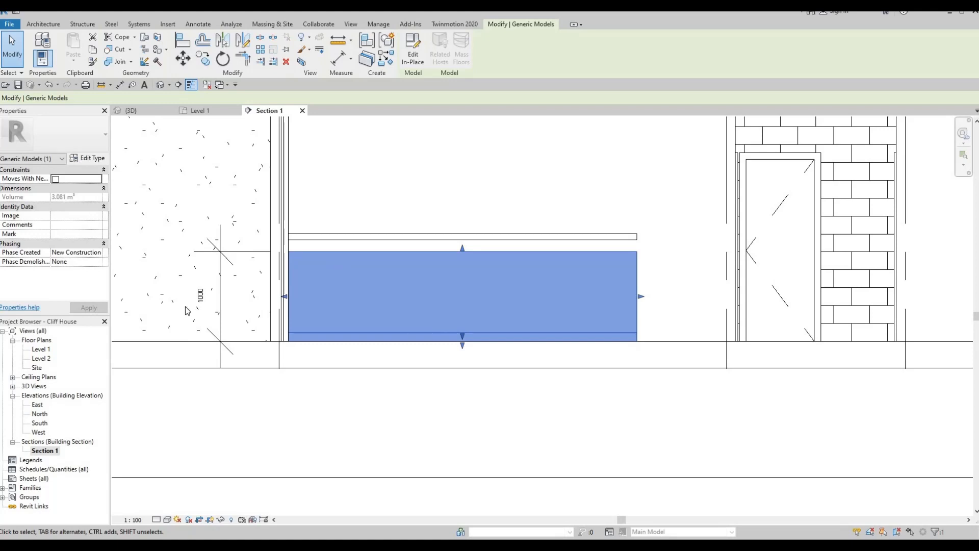
pyautogui.click(199, 295)
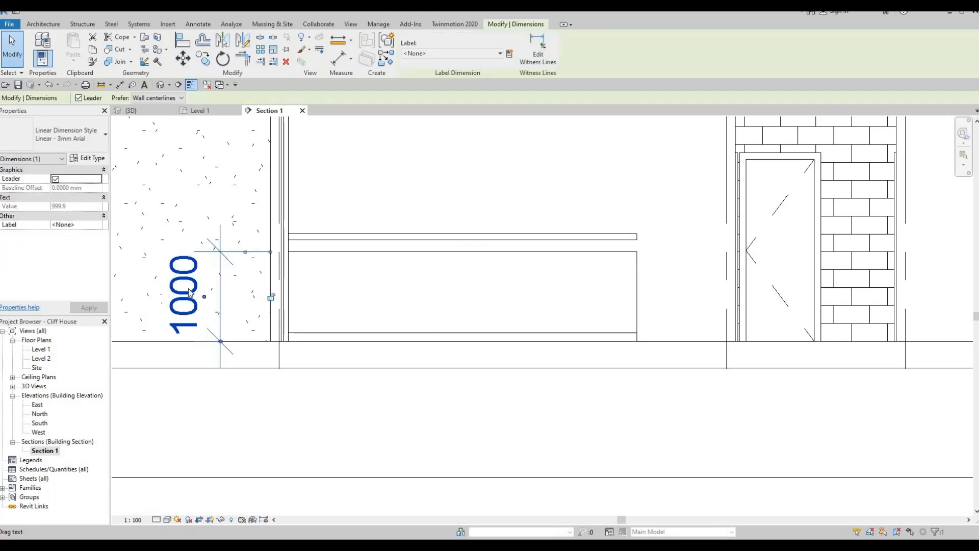
pyautogui.click(186, 295)
pyautogui.press('Escape')
pyautogui.press('Escape')
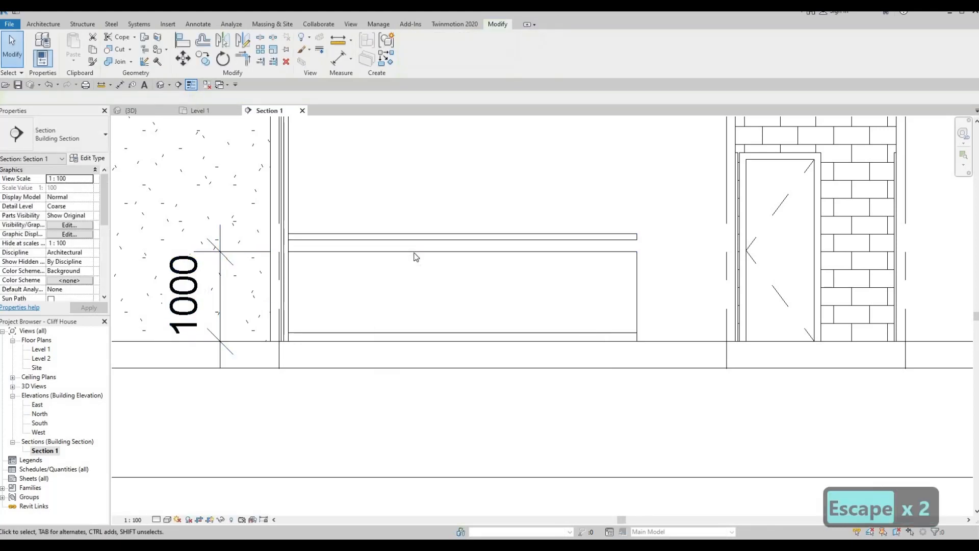
# Lower the plywood base's upper face to about 920 mm above the floor and delete the height dimension.
pyautogui.click(459, 253)
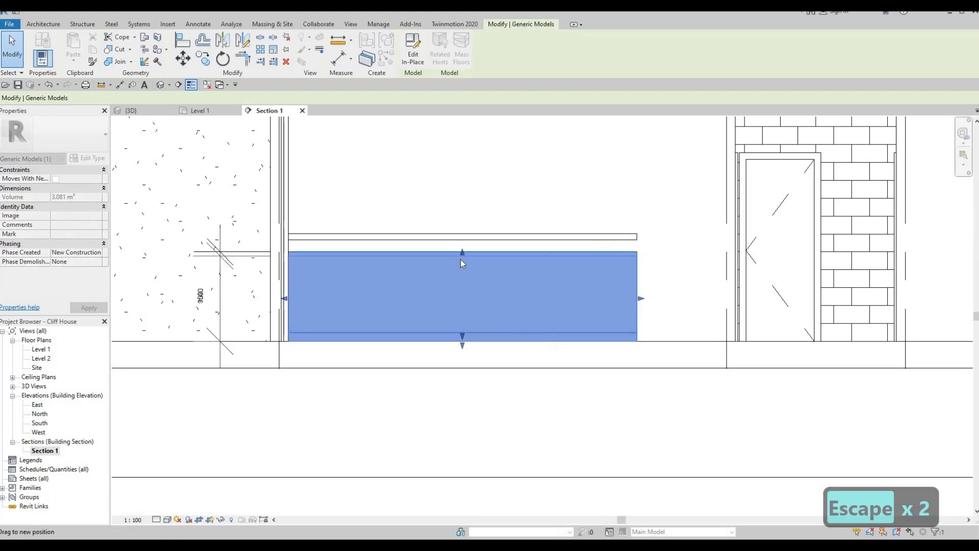
pyautogui.moveTo(460, 258); pyautogui.dragTo(460, 266)
pyautogui.press('Escape')
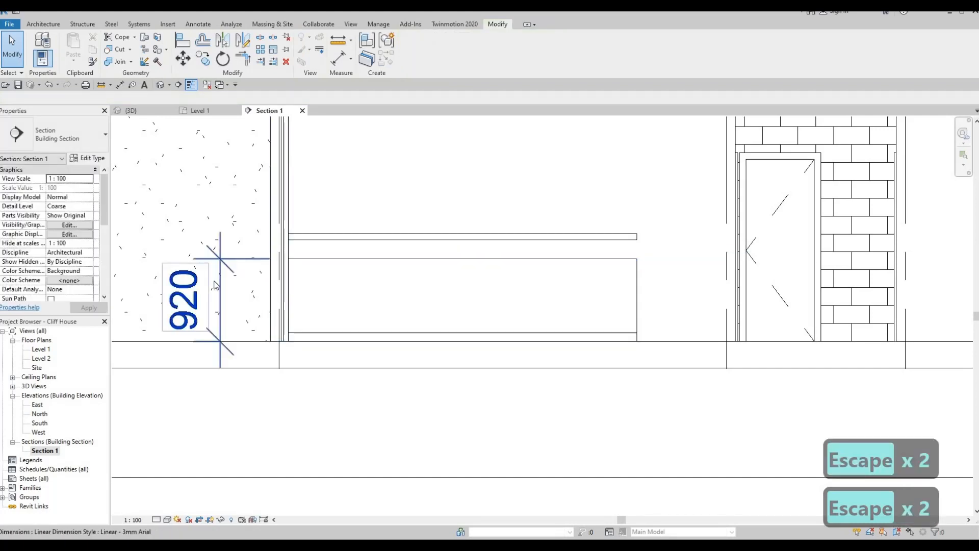
pyautogui.click(218, 285)
pyautogui.press('Delete')
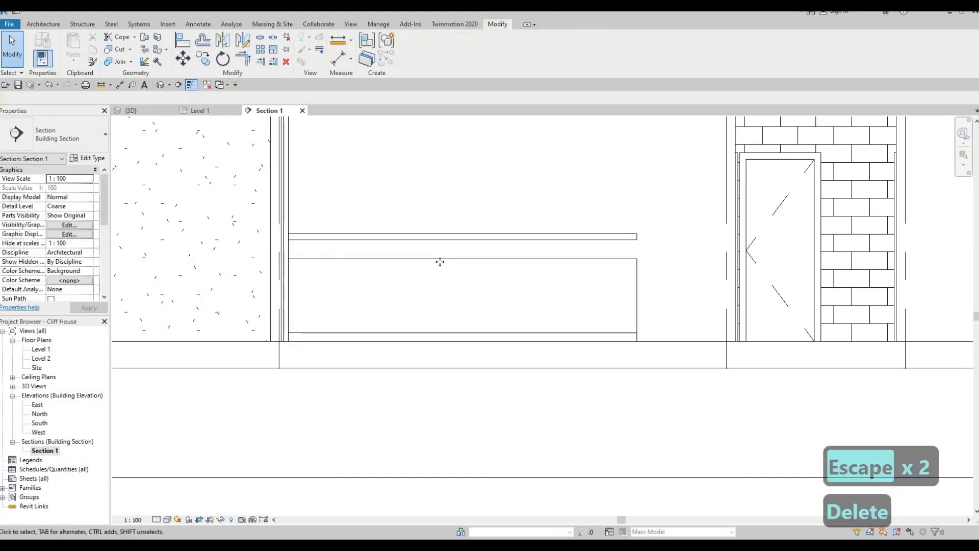
# Raise the plywood base's upper face slightly, leaving its bottom on the floor.
pyautogui.click(459, 259)
pyautogui.moveTo(461, 258); pyautogui.dragTo(461, 255)
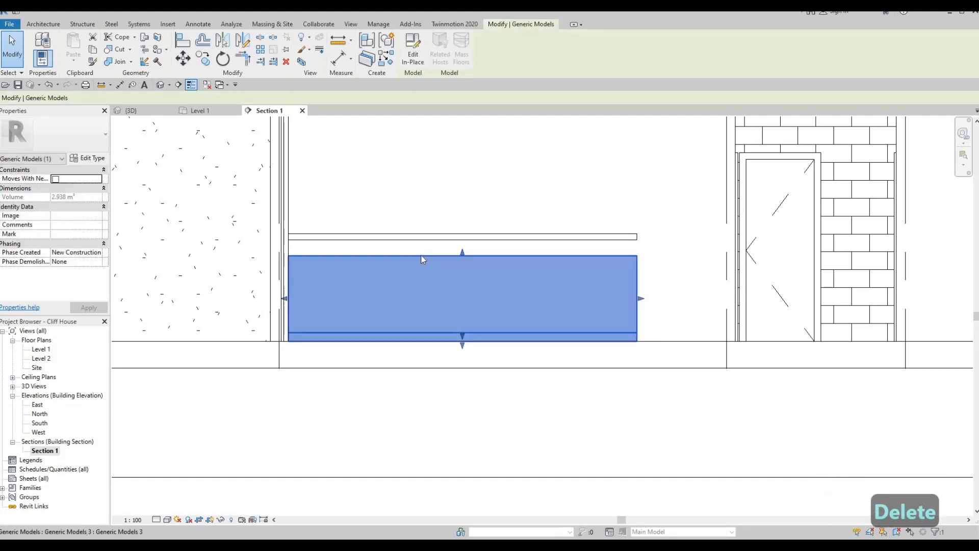
pyautogui.press('Escape')
pyautogui.press('Escape')
pyautogui.press('Escape')
# Bring the plastic top down onto the plywood base's upper face and dimension its thickness.
pyautogui.click(456, 245)
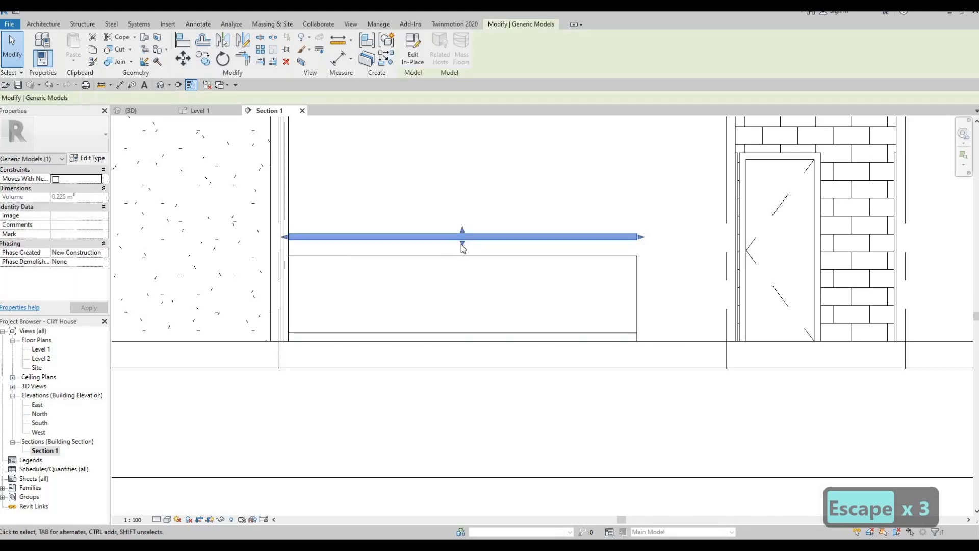
pyautogui.moveTo(465, 238); pyautogui.dragTo(458, 251)
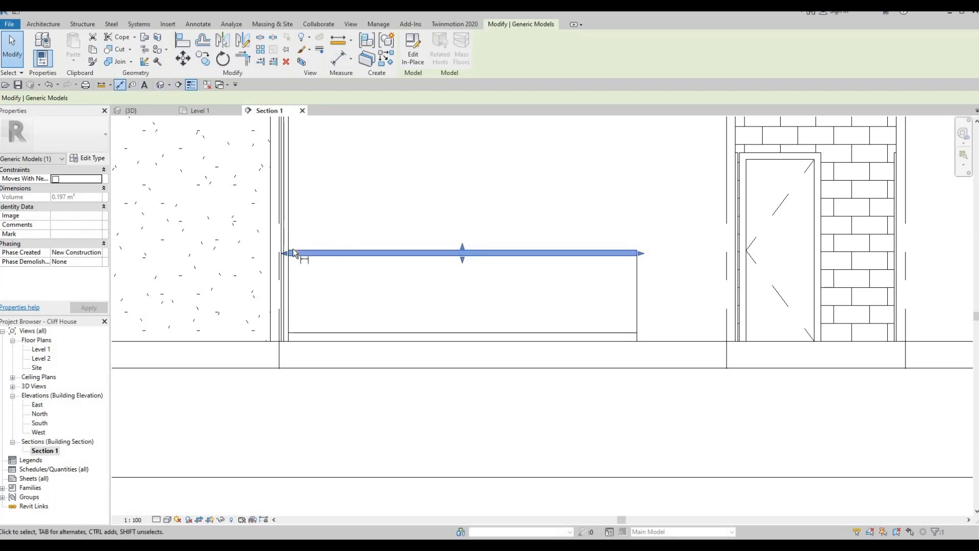
pyautogui.press('d')
pyautogui.press('i')
pyautogui.scroll(1, 293, 255)
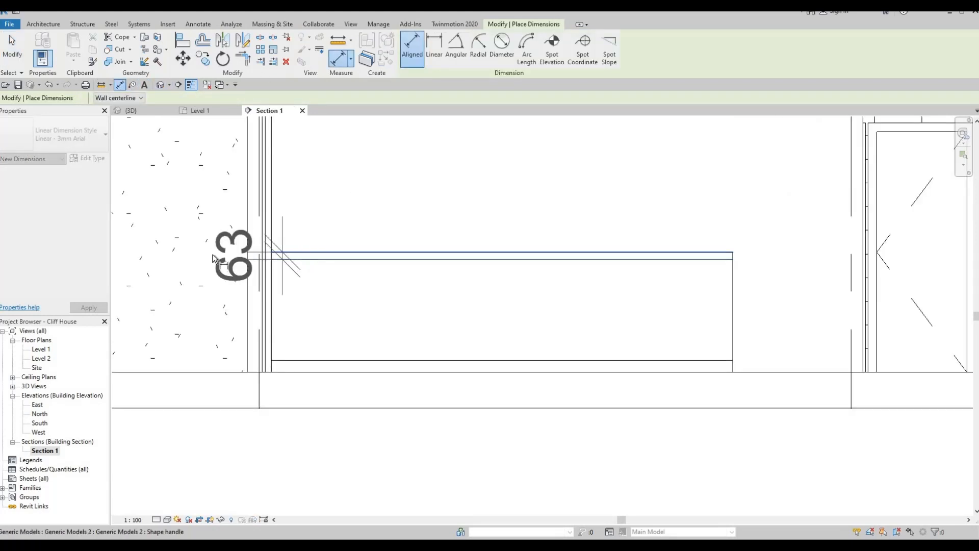
pyautogui.press('Escape')
pyautogui.press('Escape')
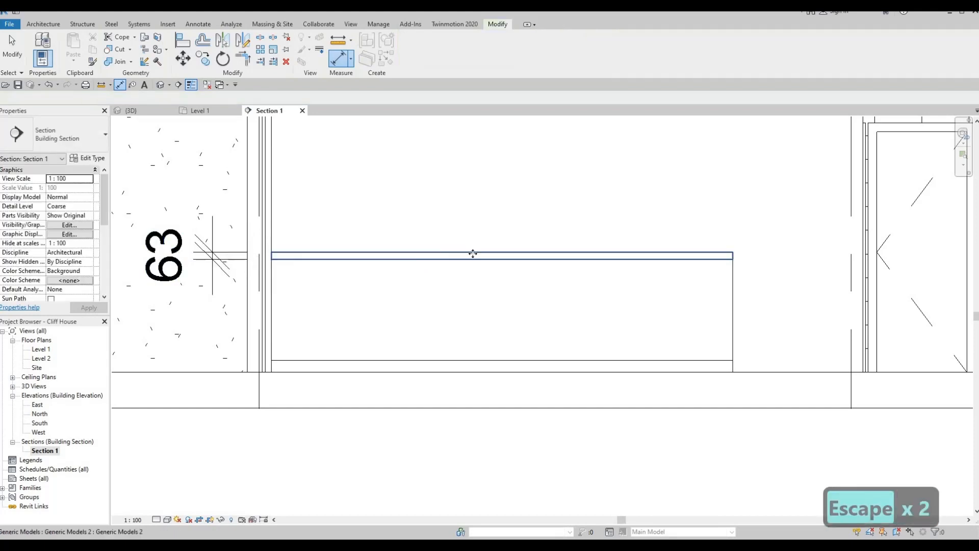
# Thin the plastic top to about 29 mm by lowering its upper face, keeping its underside on the plywood base.
pyautogui.click(474, 253)
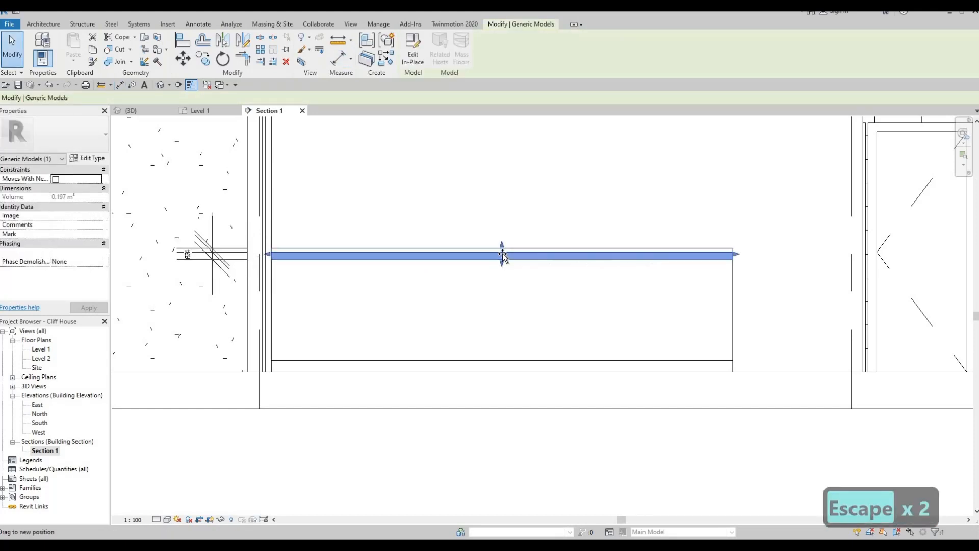
pyautogui.moveTo(502, 255); pyautogui.dragTo(489, 265)
pyautogui.press('Escape')
pyautogui.press('Escape')
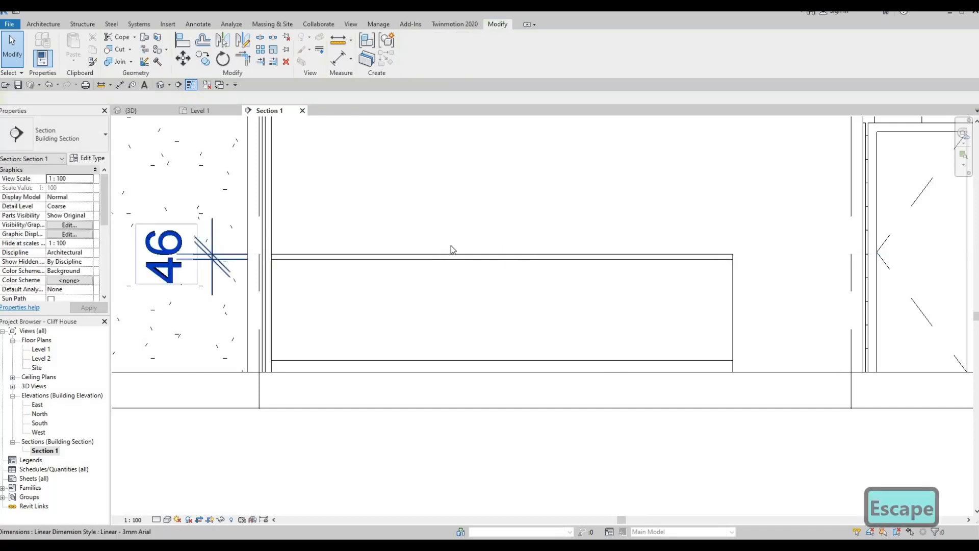
pyautogui.scroll(2, 490, 257)
pyautogui.click(533, 257)
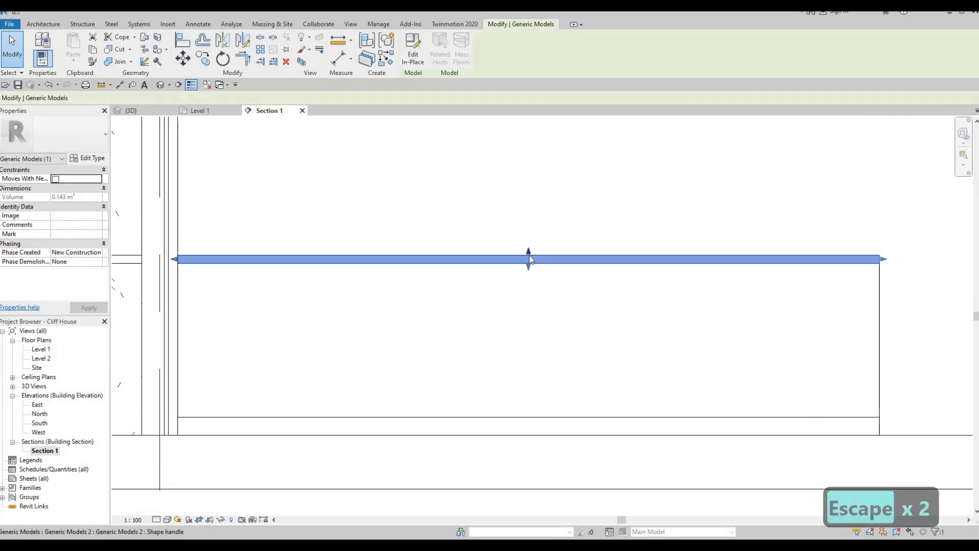
pyautogui.scroll(3, 528, 258)
pyautogui.moveTo(528, 264); pyautogui.dragTo(455, 277)
pyautogui.press('Escape')
pyautogui.scroll(5, 277, 279)
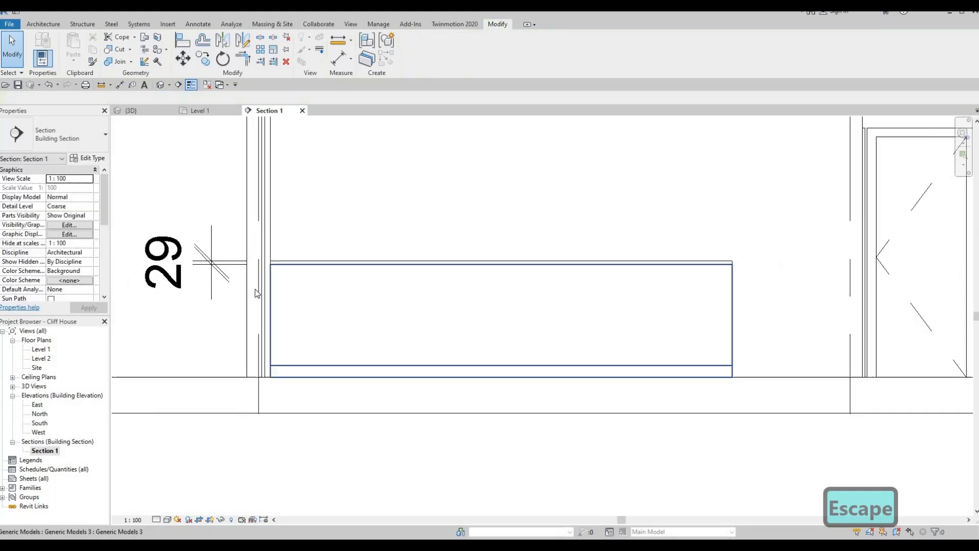
pyautogui.press('Escape')
pyautogui.press('Escape')
# Delete the thickness dimension of the plastic top from the section view.
pyautogui.click(193, 287)
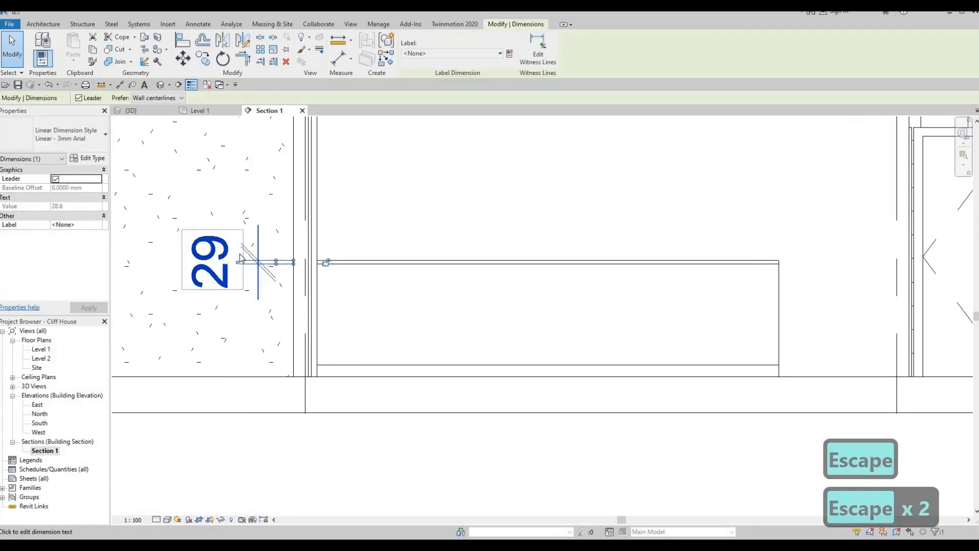
pyautogui.press('Escape')
pyautogui.press('Escape')
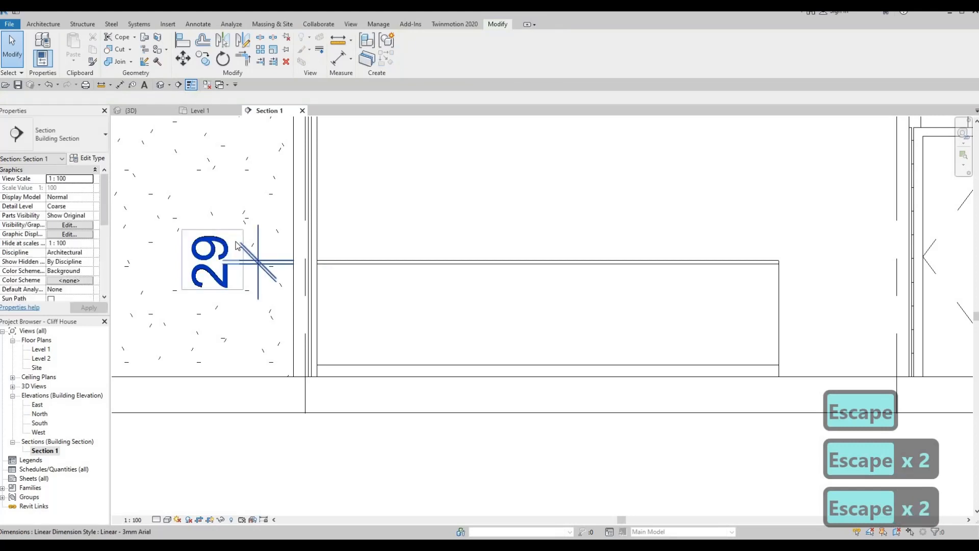
pyautogui.click(236, 244)
pyautogui.press('Delete')
pyautogui.scroll(-3, 339, 263)
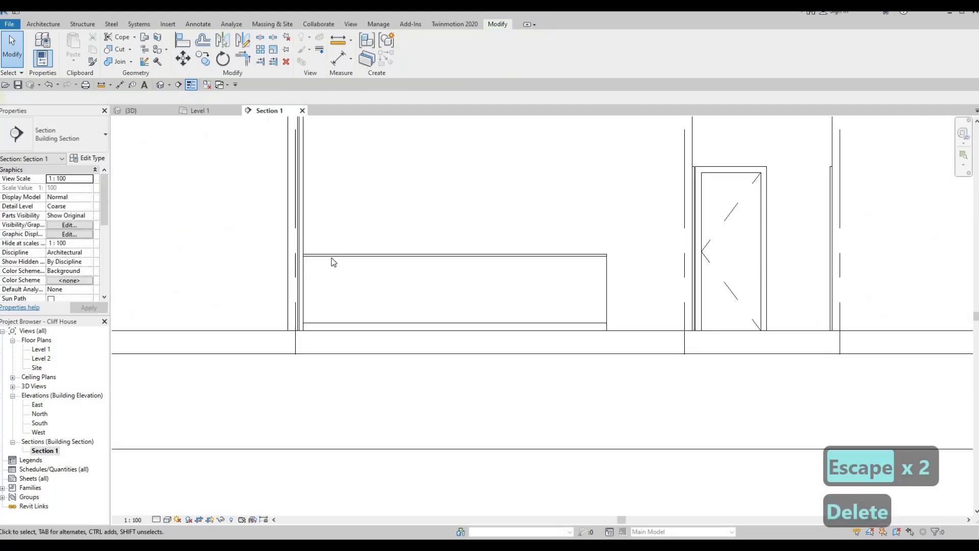
pyautogui.press('Escape')
pyautogui.press('Escape')
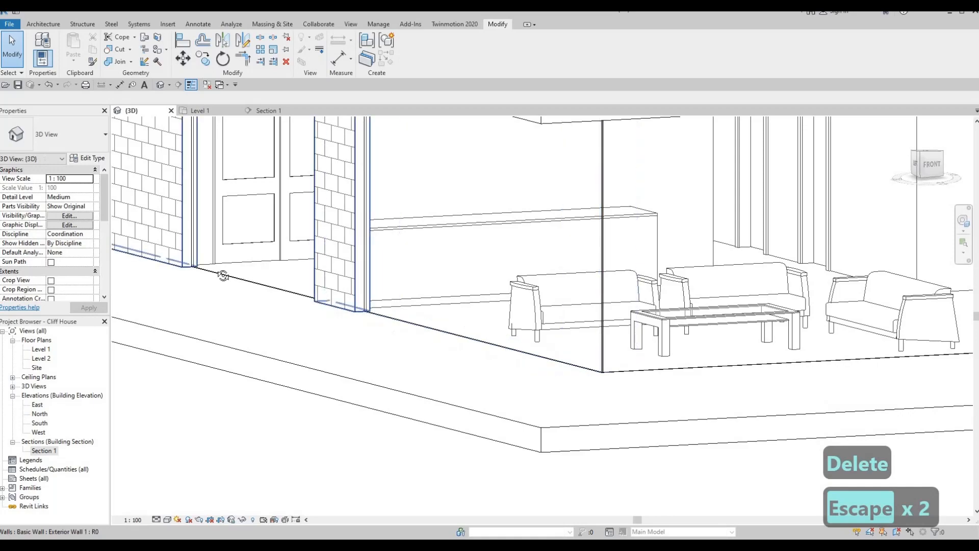
# Open the counter's plywood base for in-place editing in the 3D view and select its extrusion.
pyautogui.keyDown('shift'); pyautogui.moveTo(219, 277); pyautogui.dragTo(326, 280, button='middle'); pyautogui.keyUp('shift')
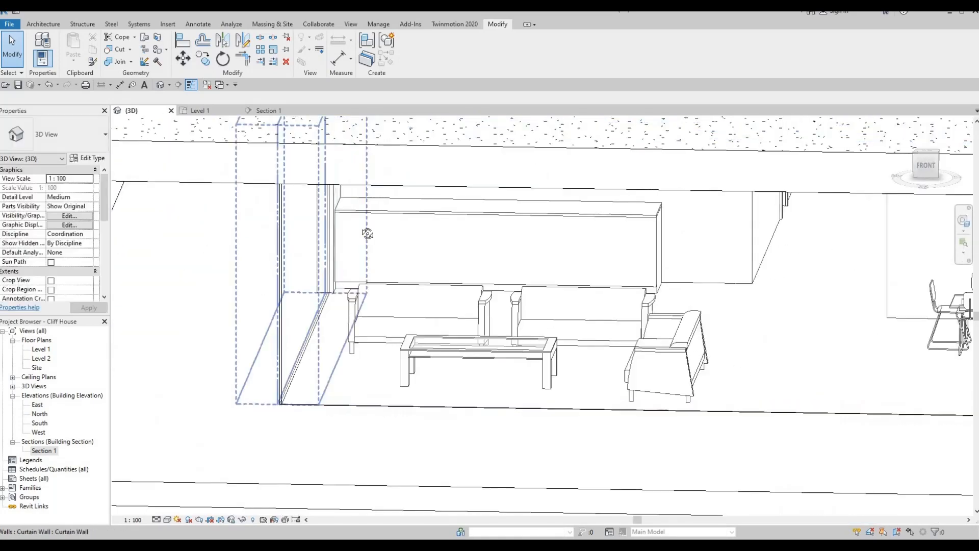
pyautogui.keyDown('shift'); pyautogui.moveTo(366, 246); pyautogui.dragTo(84, 400, button='middle'); pyautogui.keyUp('shift')
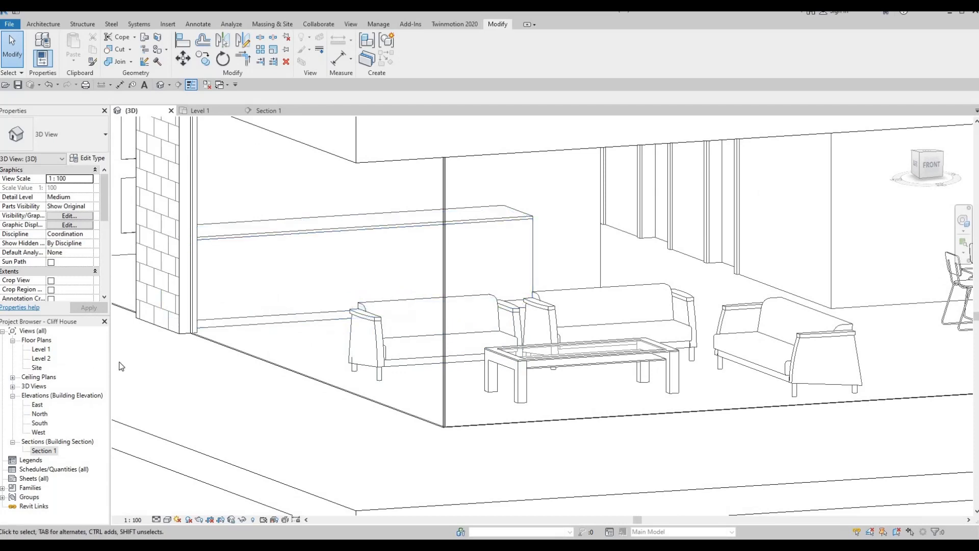
pyautogui.keyDown('shift'); pyautogui.moveTo(359, 358); pyautogui.dragTo(369, 290, button='middle'); pyautogui.keyUp('shift')
pyautogui.scroll(1, 341, 195)
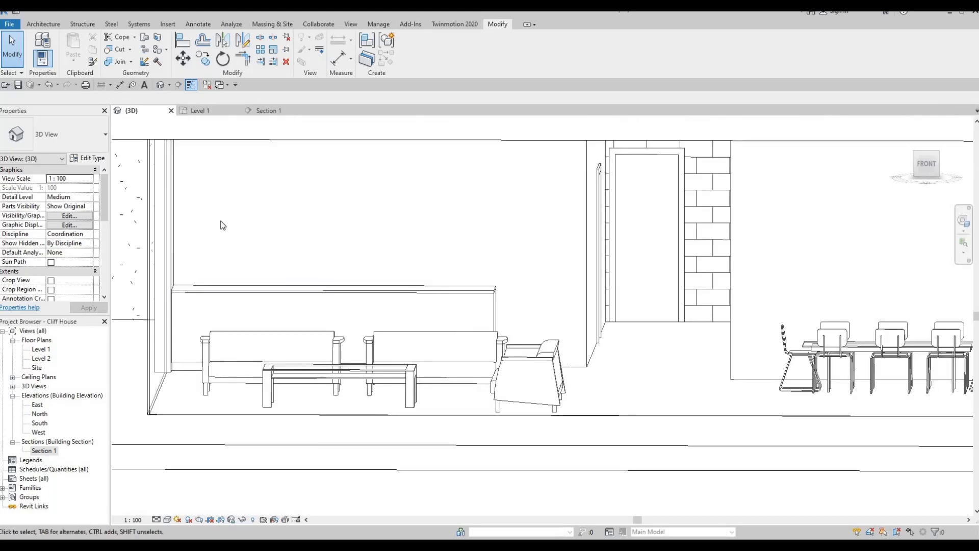
pyautogui.keyDown('shift'); pyautogui.moveTo(293, 355); pyautogui.dragTo(300, 383, button='middle'); pyautogui.keyUp('shift')
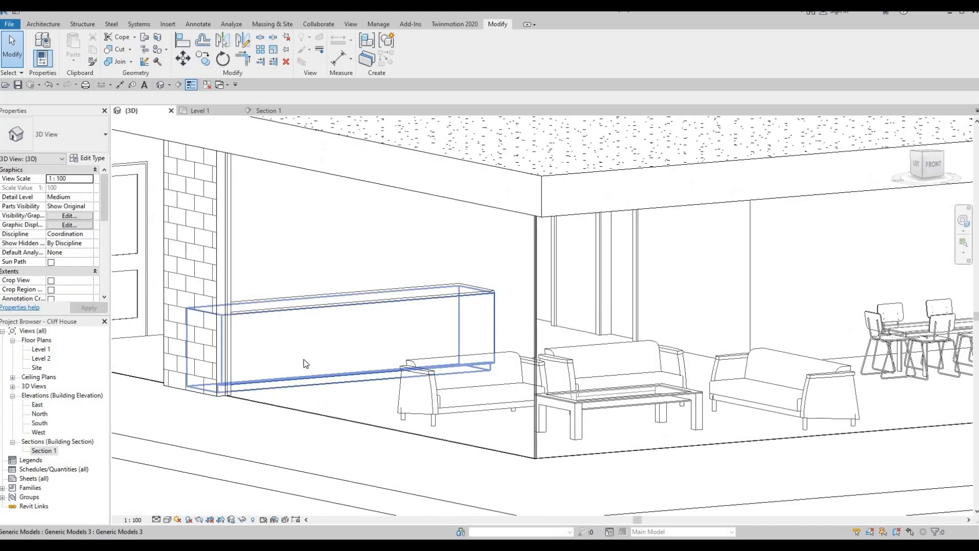
pyautogui.scroll(1, 280, 385)
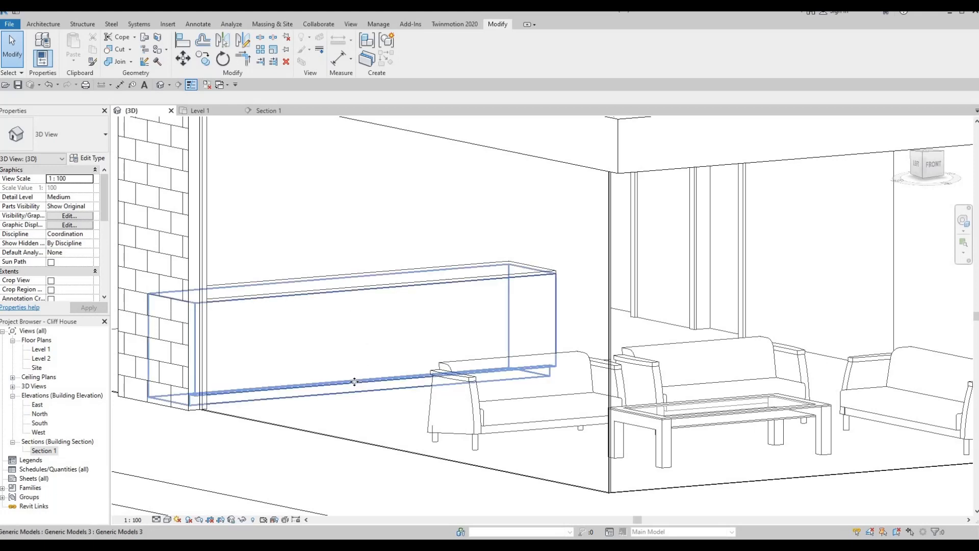
pyautogui.click(339, 387)
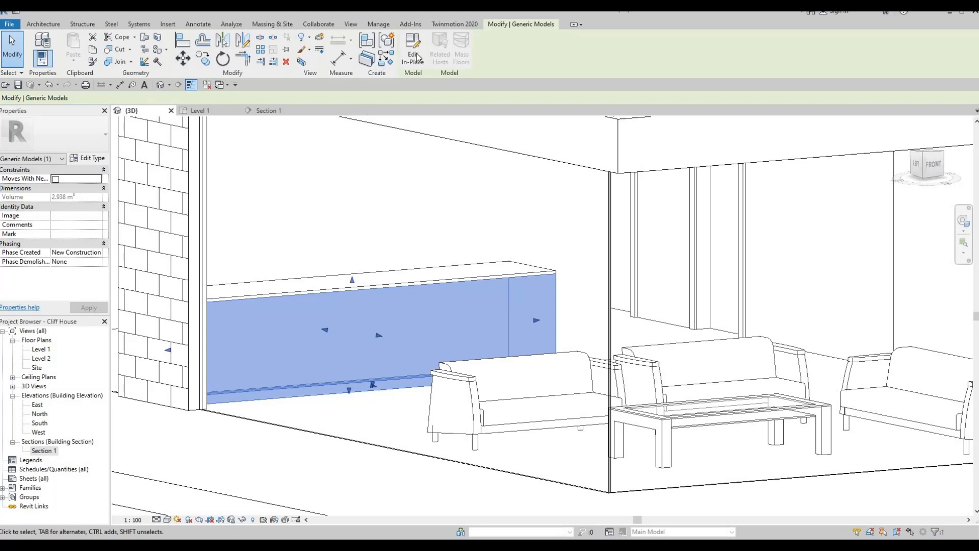
pyautogui.doubleClick(348, 380)
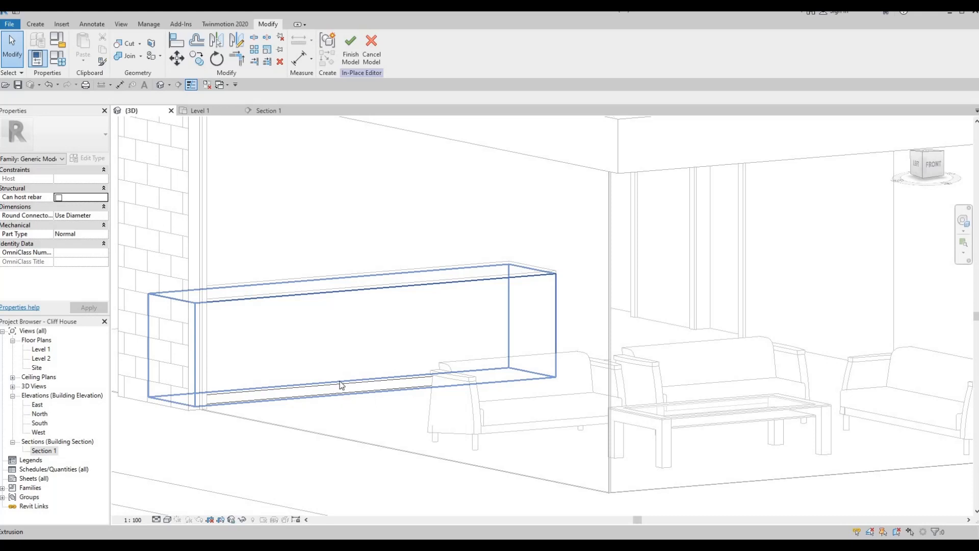
pyautogui.click(340, 384)
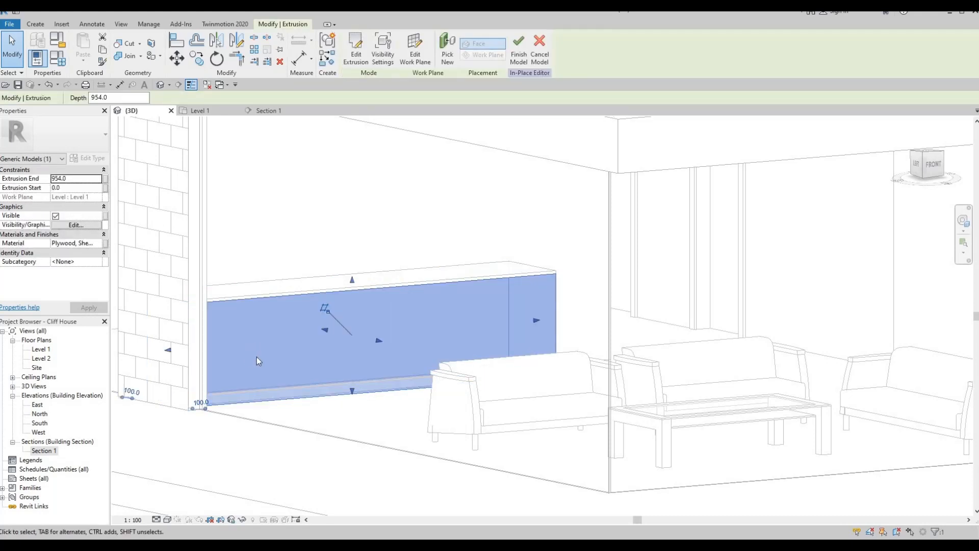
# Start a void extrusion and set its work plane by picking the front face of the plywood base.
pyautogui.click(34, 25)
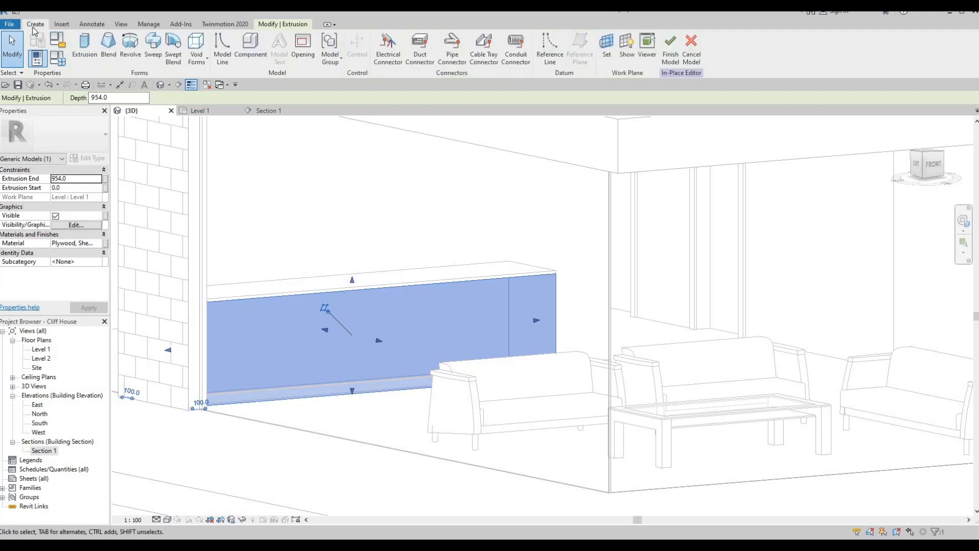
pyautogui.click(196, 56)
pyautogui.click(213, 82)
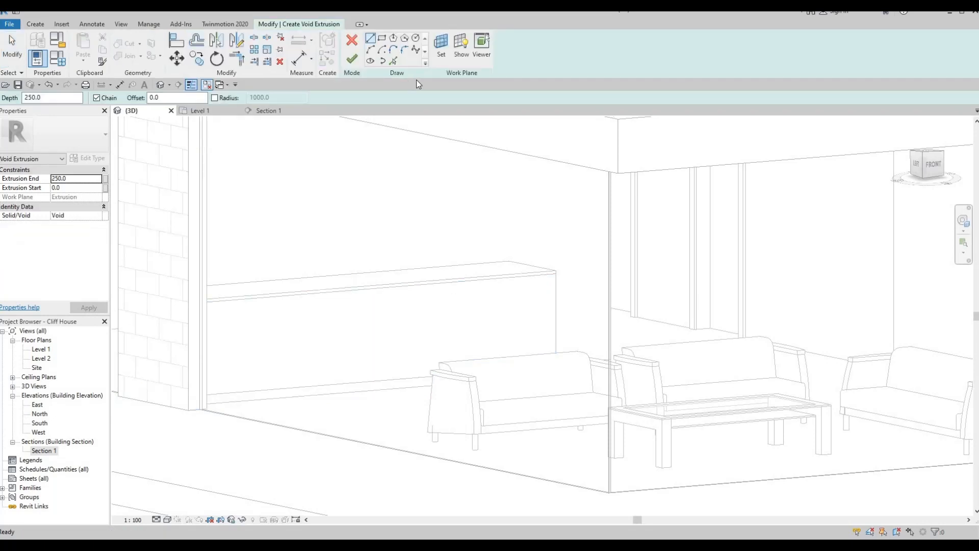
pyautogui.click(440, 51)
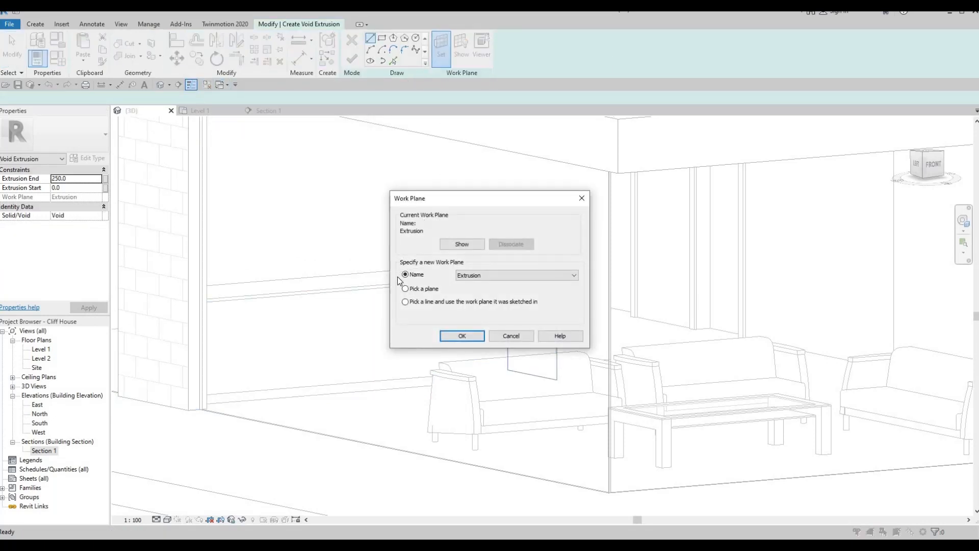
pyautogui.click(462, 336)
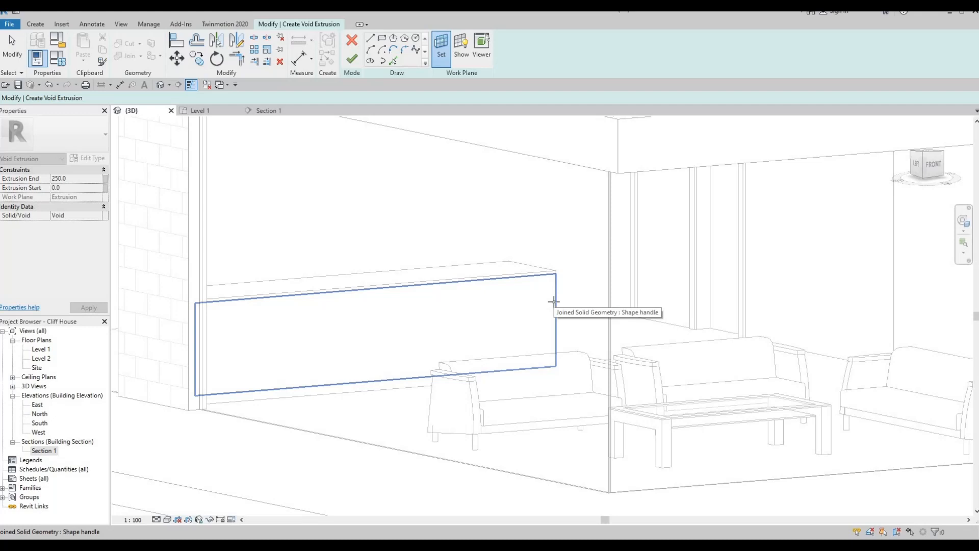
pyautogui.click(486, 329)
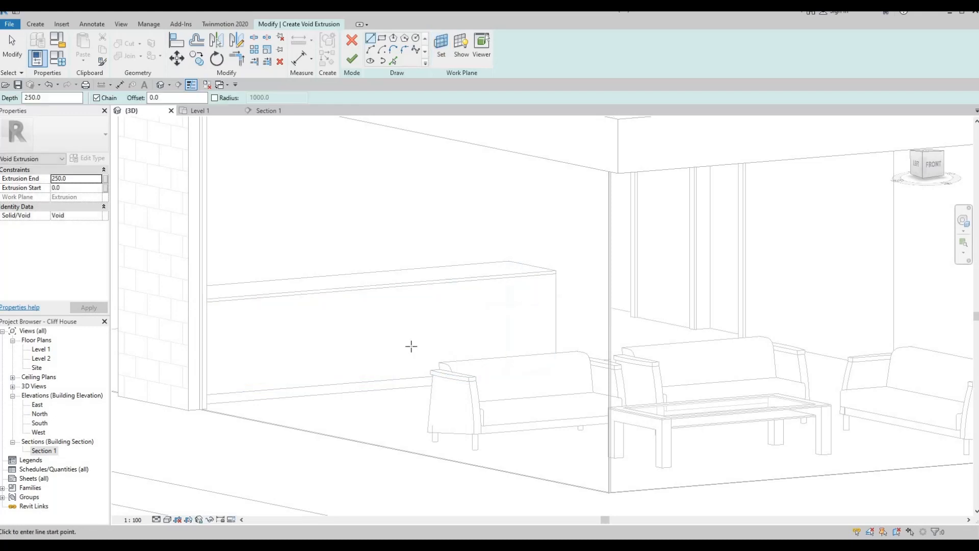
# In Section 1, sketch a vertical line at the middle of the base's front face, from its upper edge to the recess line.
pyautogui.doubleClick(44, 451)
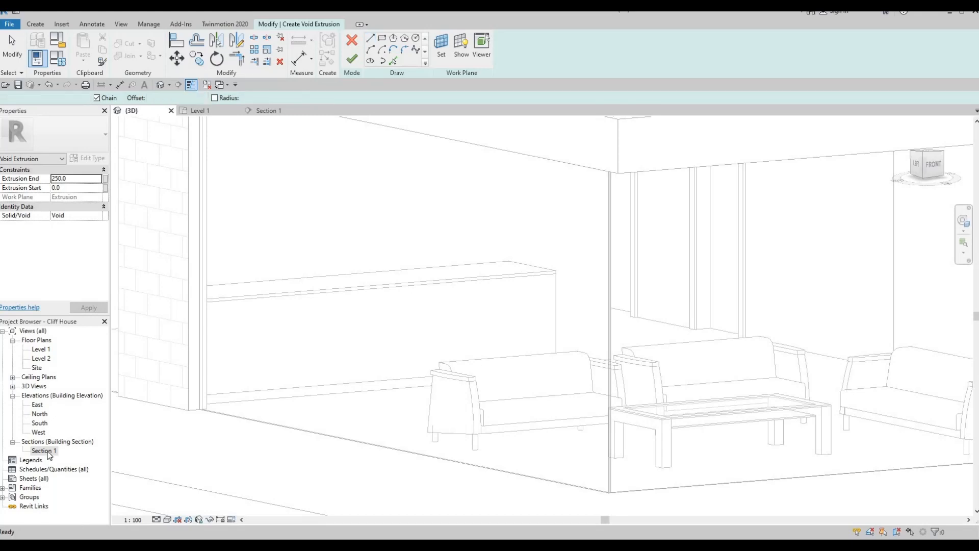
pyautogui.scroll(5, 332, 245)
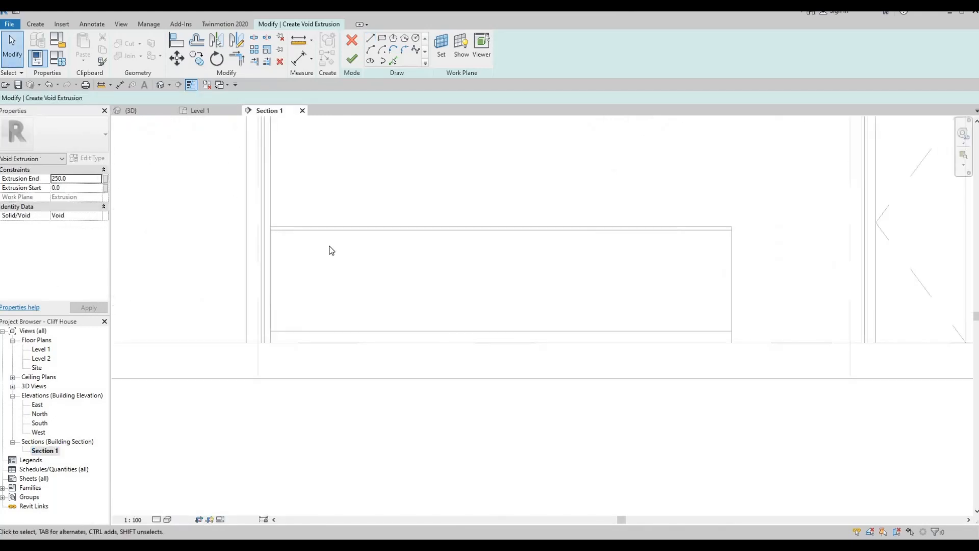
pyautogui.click(383, 36)
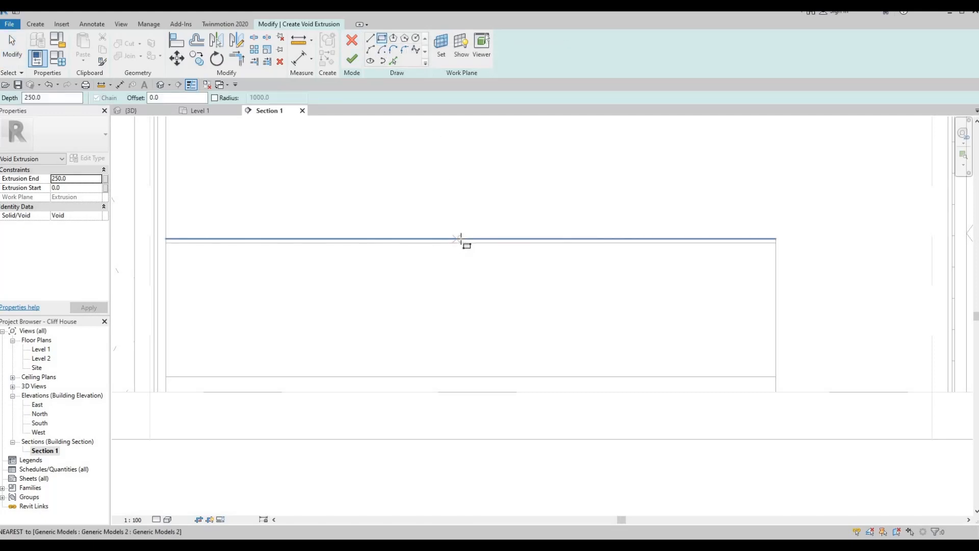
pyautogui.press('l')
pyautogui.press('i')
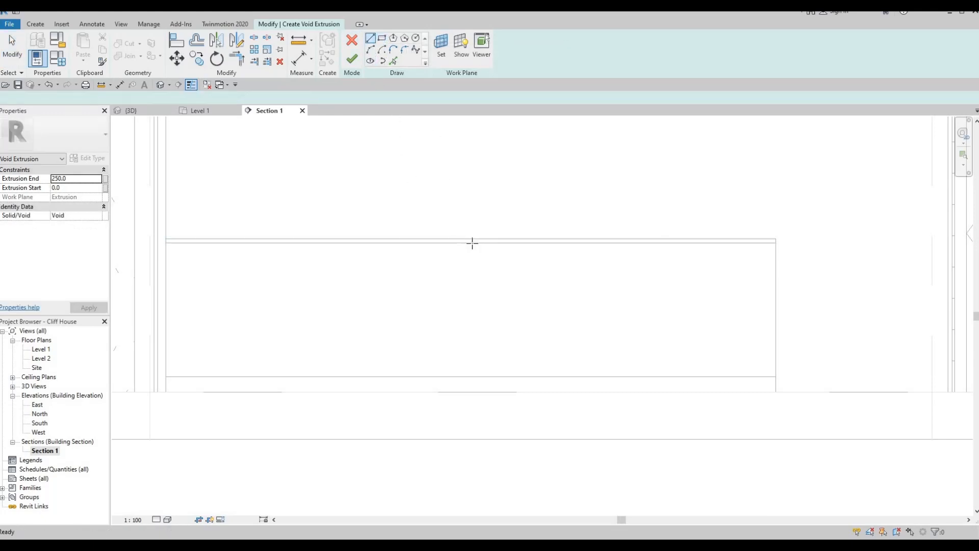
pyautogui.click(471, 241)
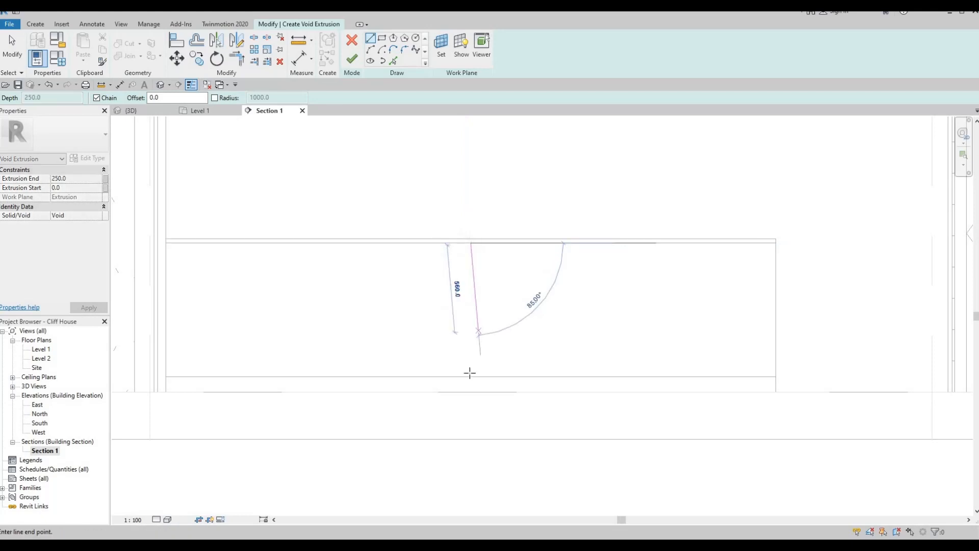
pyautogui.click(509, 348)
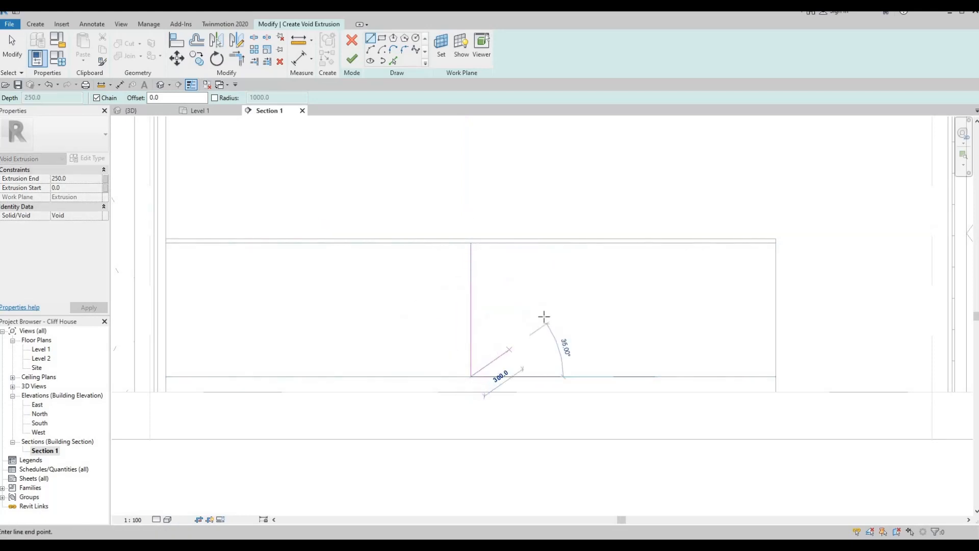
pyautogui.press('Escape')
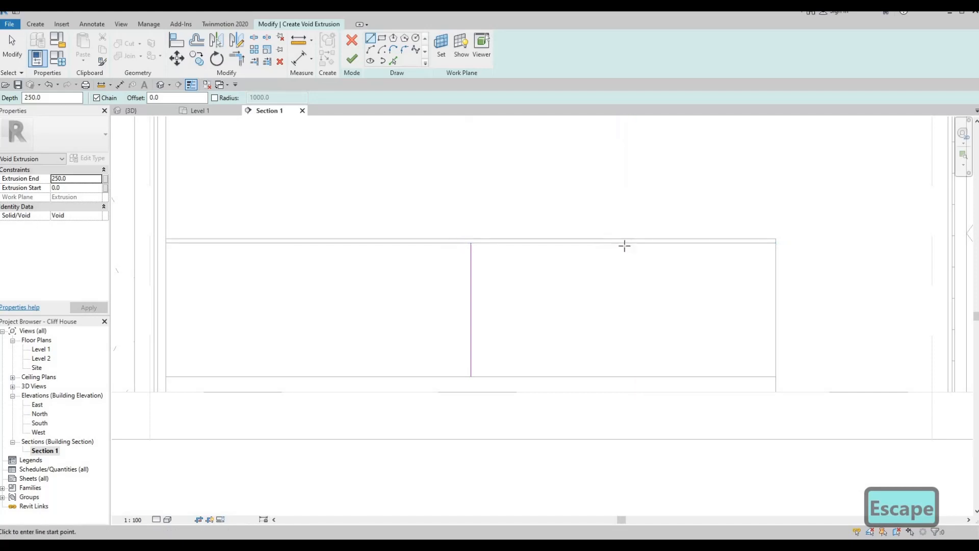
# Sketch two more vertical lines about 854 mm long, one midway across each half of the base's front face.
pyautogui.moveTo(588, 288); pyautogui.dragTo(589, 281, button='middle')
pyautogui.scroll(-2, 590, 281)
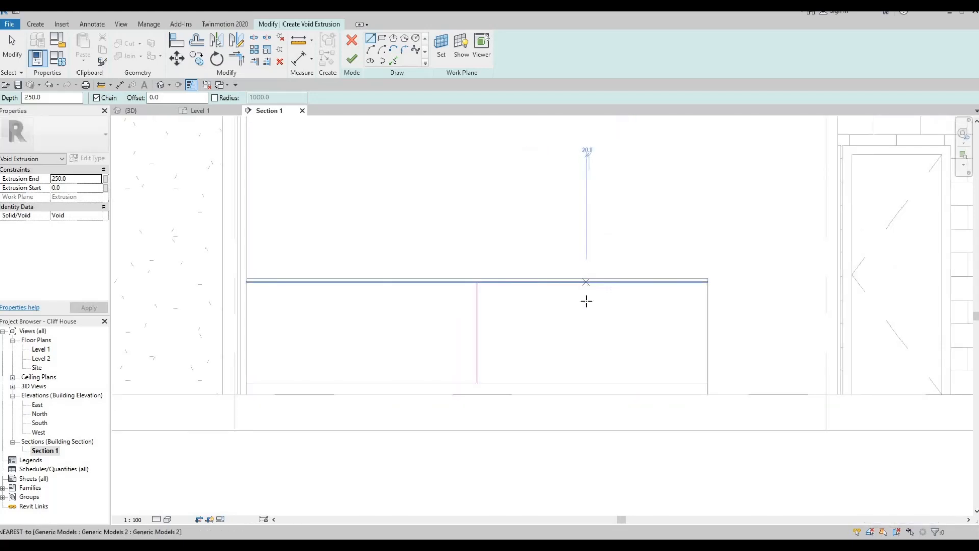
pyautogui.click(586, 381)
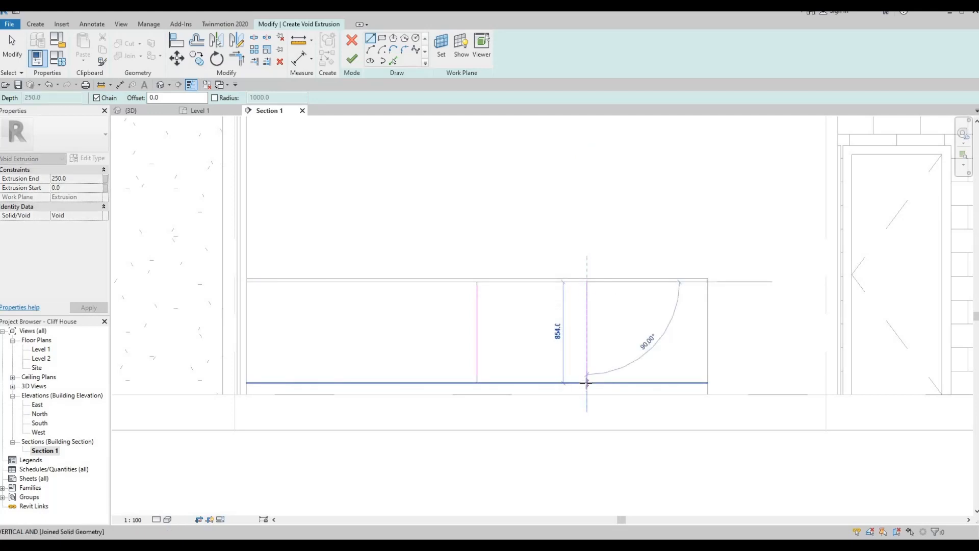
pyautogui.press('Escape')
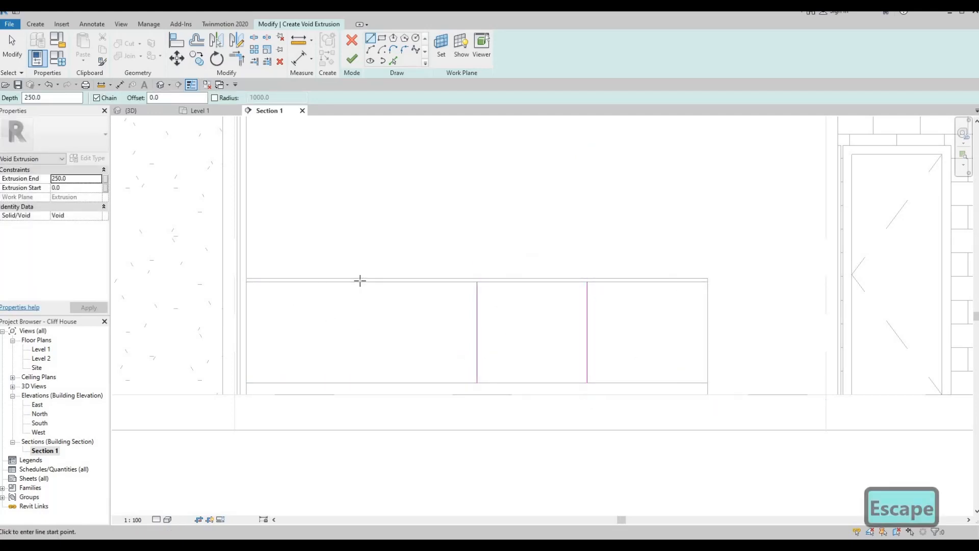
pyautogui.click(360, 281)
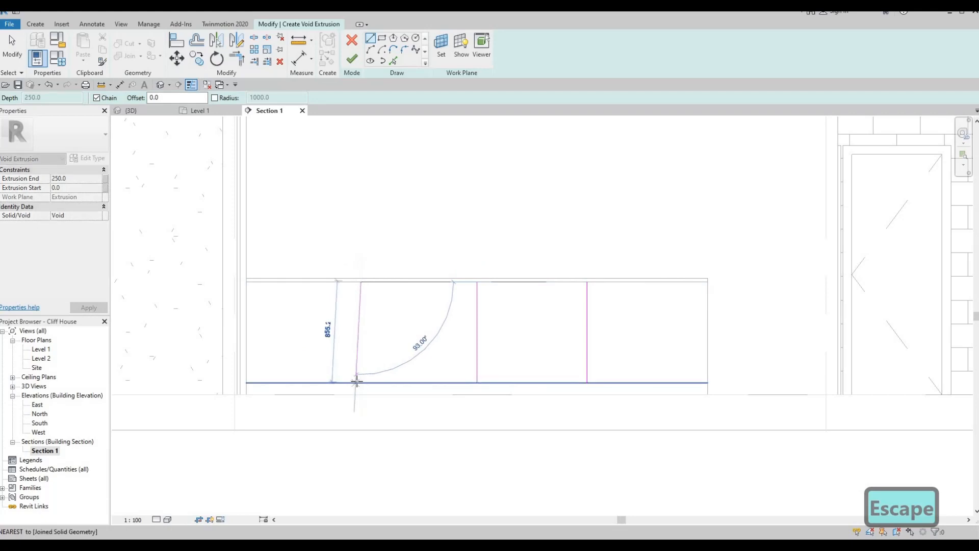
pyautogui.press('Escape')
pyautogui.press('Escape')
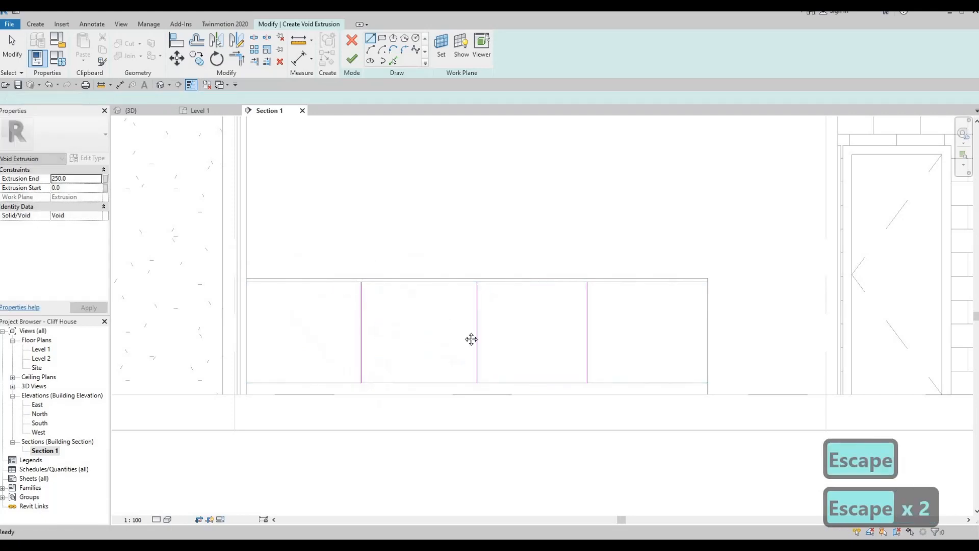
pyautogui.press('Escape')
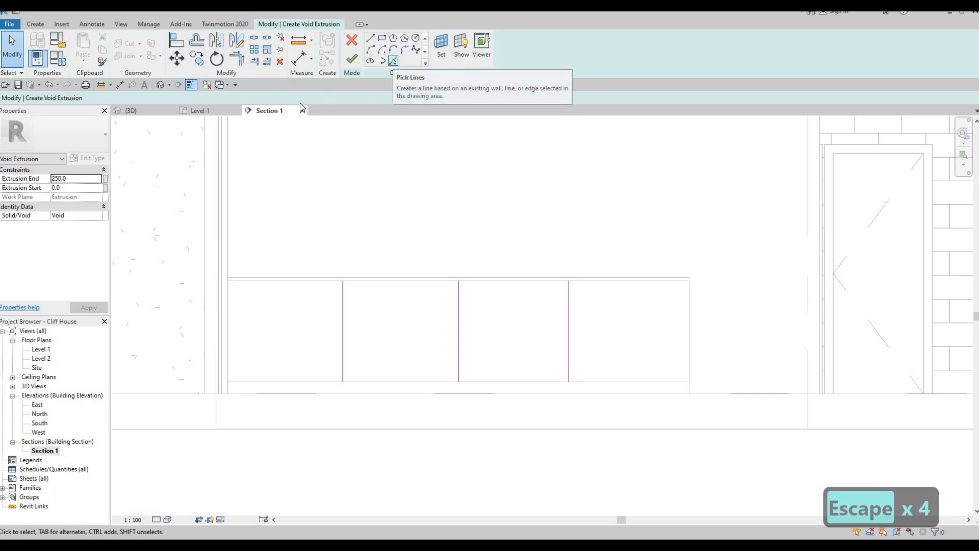
# Use Pick Lines with a 10 mm offset to add a parallel line to the right of each of the three vertical lines.
pyautogui.click(392, 60)
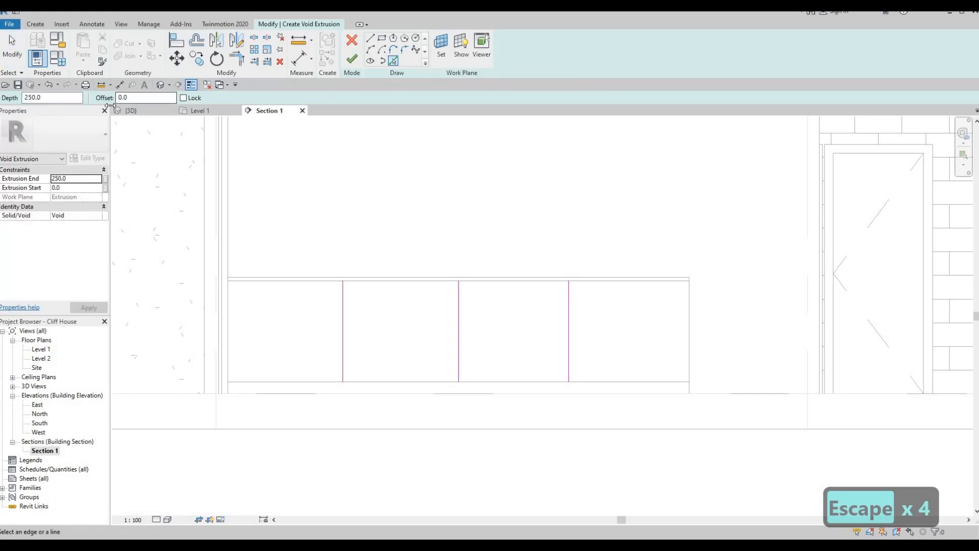
pyautogui.press('Tab')
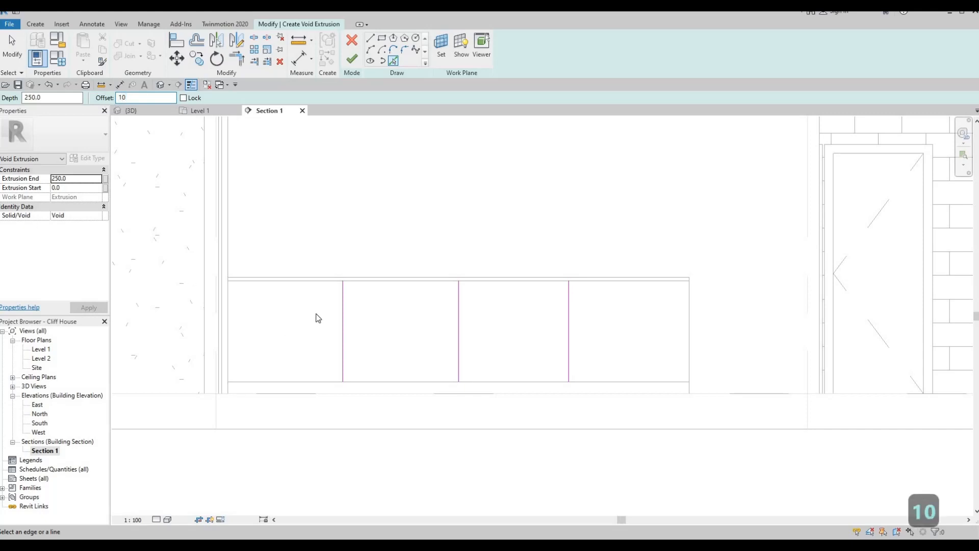
pyautogui.scroll(2, 342, 314)
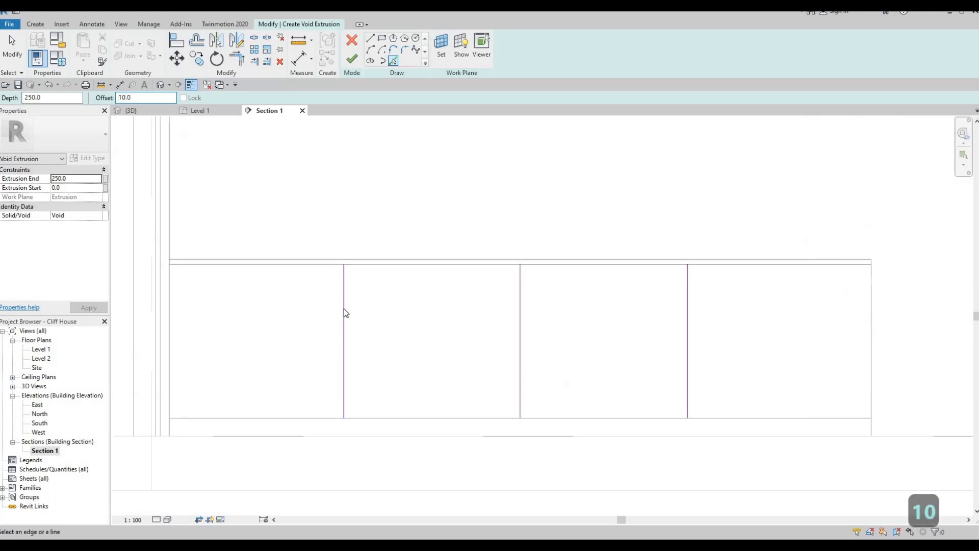
pyautogui.click(467, 313)
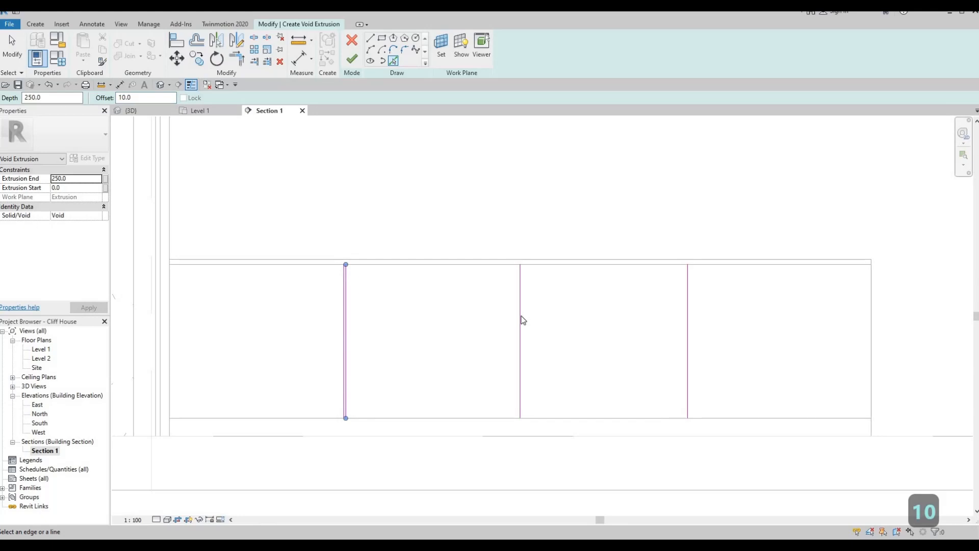
pyautogui.click(523, 320)
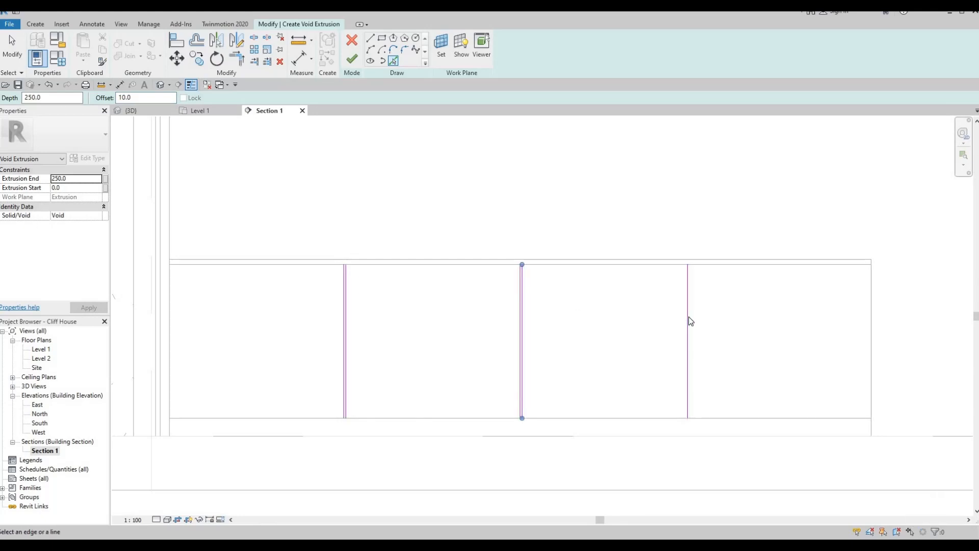
pyautogui.press('Escape')
# Draw a short line with a 10 mm offset across the upper end of the leftmost pair of vertical lines.
pyautogui.moveTo(400, 274); pyautogui.dragTo(348, 256, button='middle')
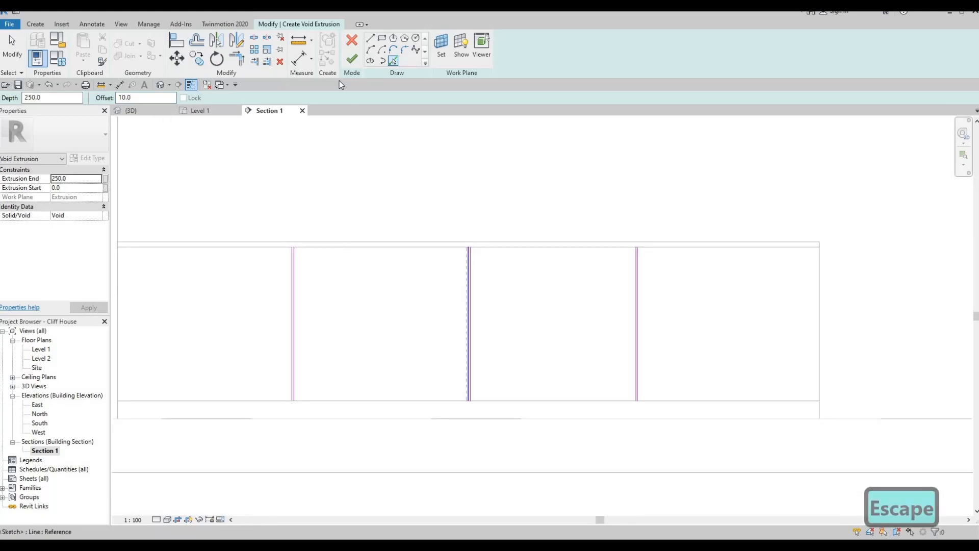
pyautogui.press('l')
pyautogui.press('i')
pyautogui.scroll(5, 288, 237)
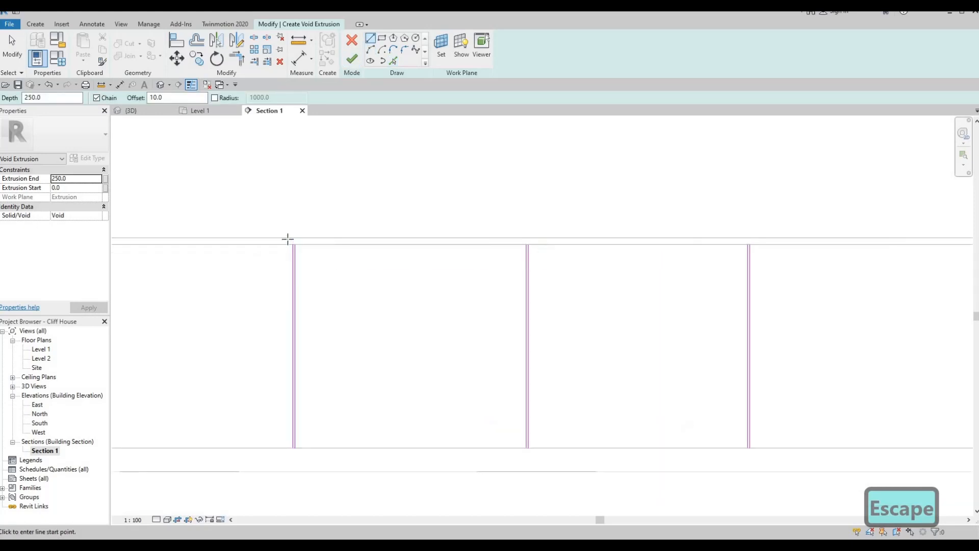
pyautogui.click(295, 234)
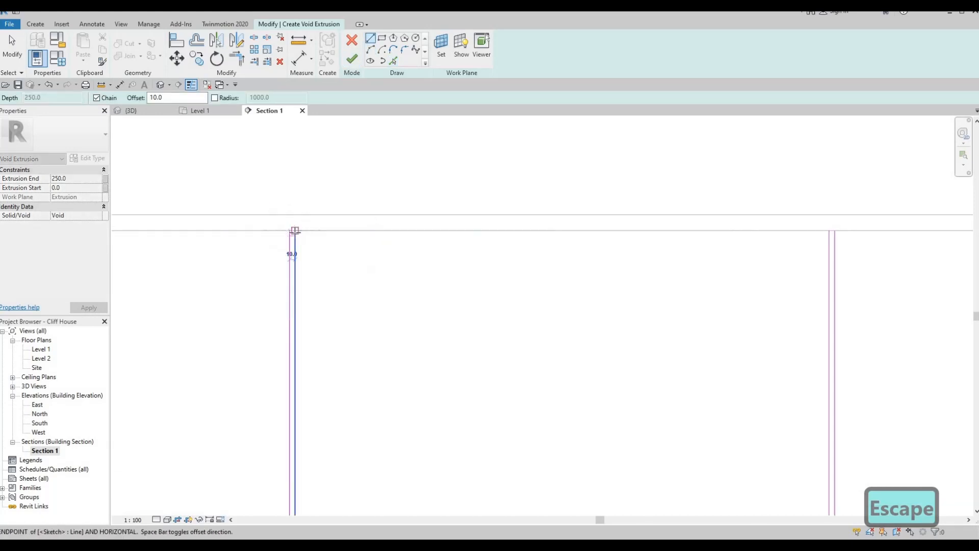
pyautogui.press('Escape')
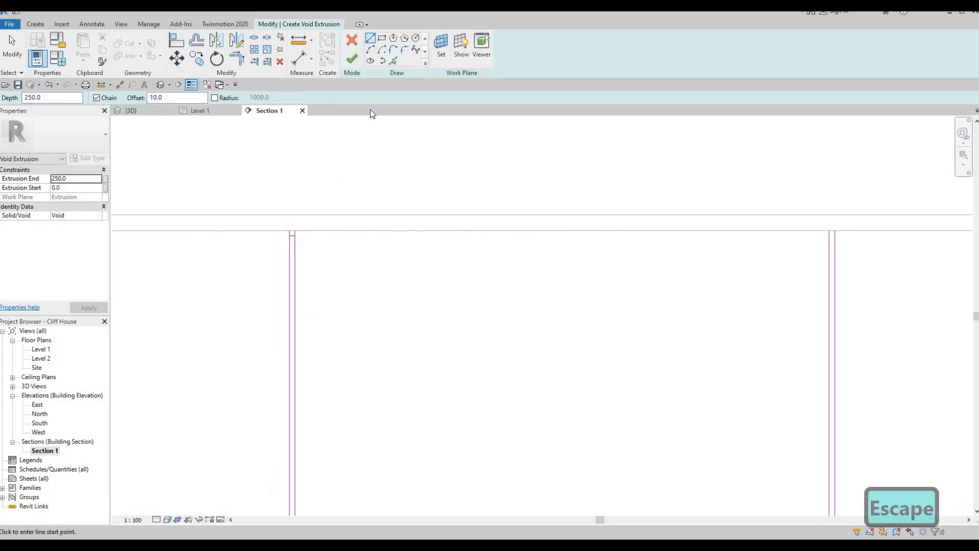
# Undo the offset end line, set the offset to 0 and draw a line closing the leftmost pair's upper end.
pyautogui.hotkey('ctrl', 'z')
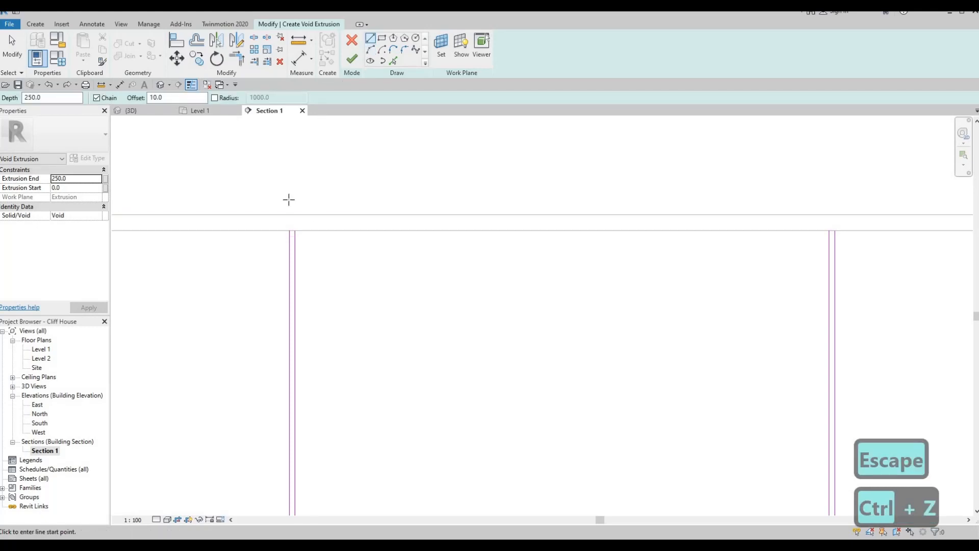
pyautogui.doubleClick(152, 97)
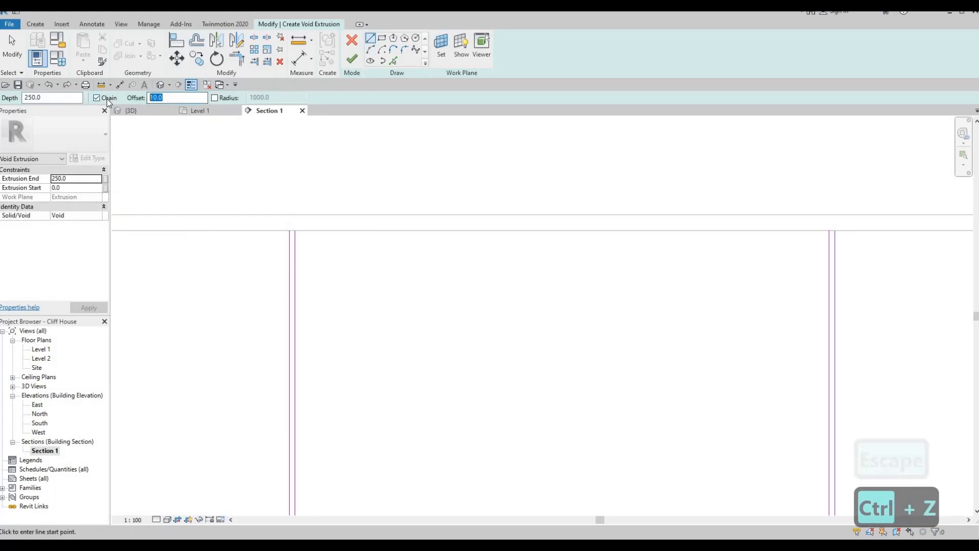
pyautogui.write('0')
pyautogui.press('Escape')
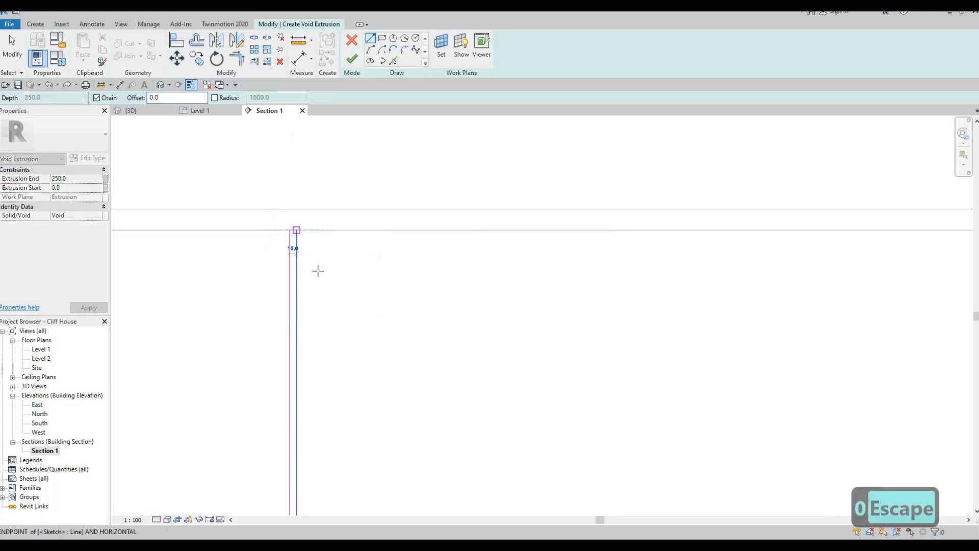
pyautogui.press('Escape')
# Draw a short line closing the lower end of the leftmost pair of vertical lines at the recess line.
pyautogui.scroll(-1, 288, 214)
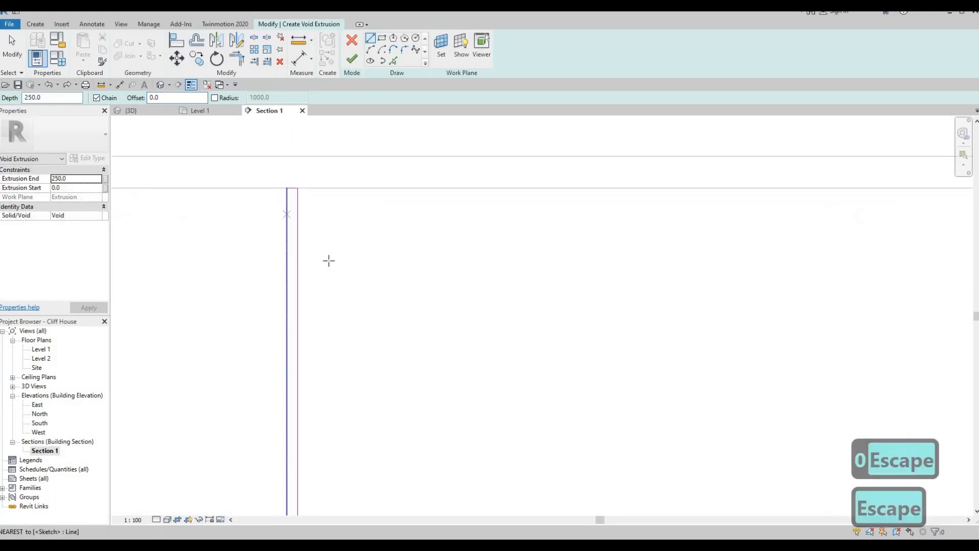
pyautogui.scroll(2, 337, 188)
pyautogui.scroll(-2, 297, 402)
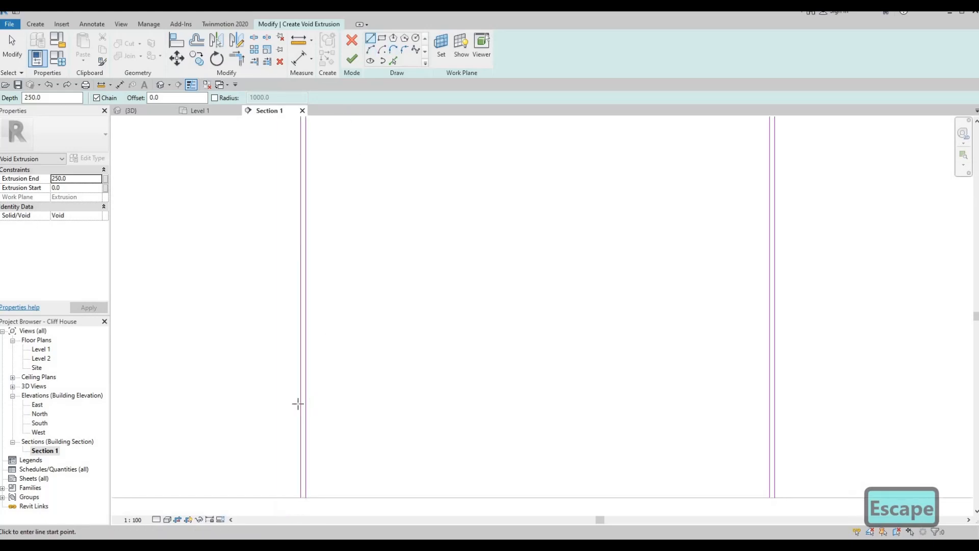
pyautogui.scroll(2, 278, 404)
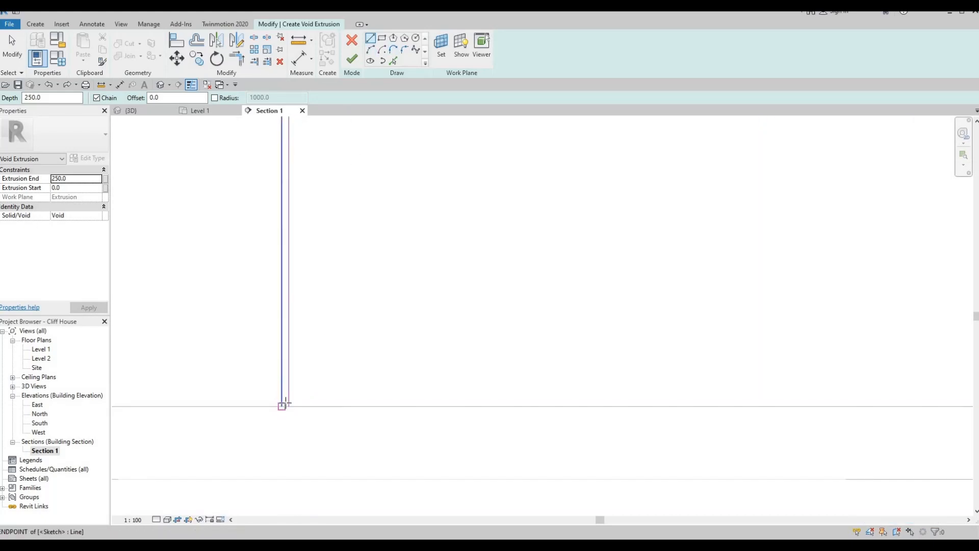
pyautogui.click(285, 405)
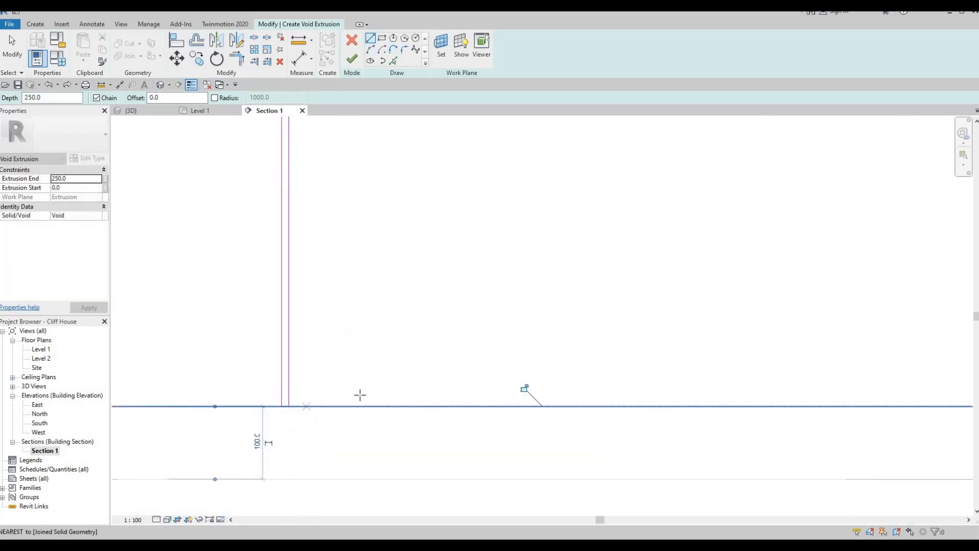
pyautogui.press('Escape')
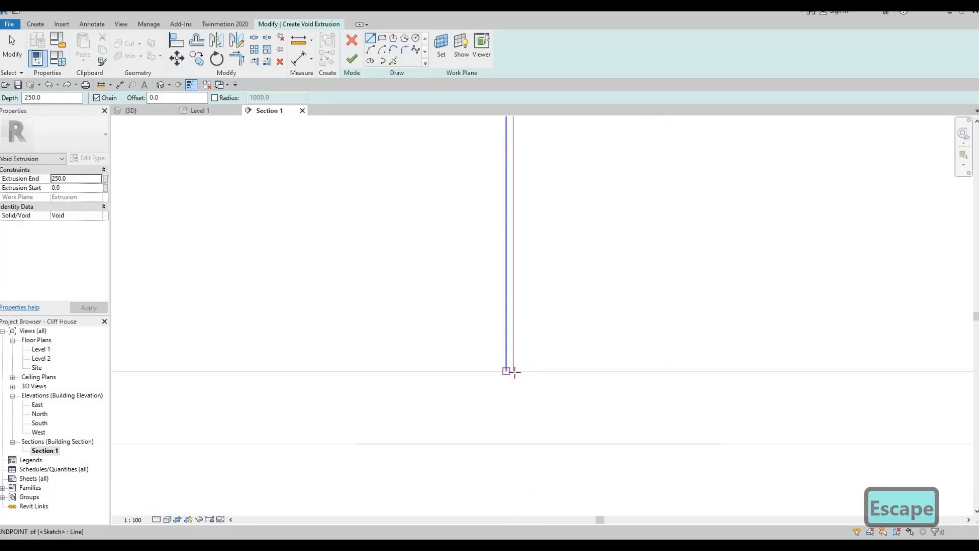
# Close the middle pair of vertical lines with short lines across its lower and upper ends.
pyautogui.click(512, 372)
pyautogui.press('Escape')
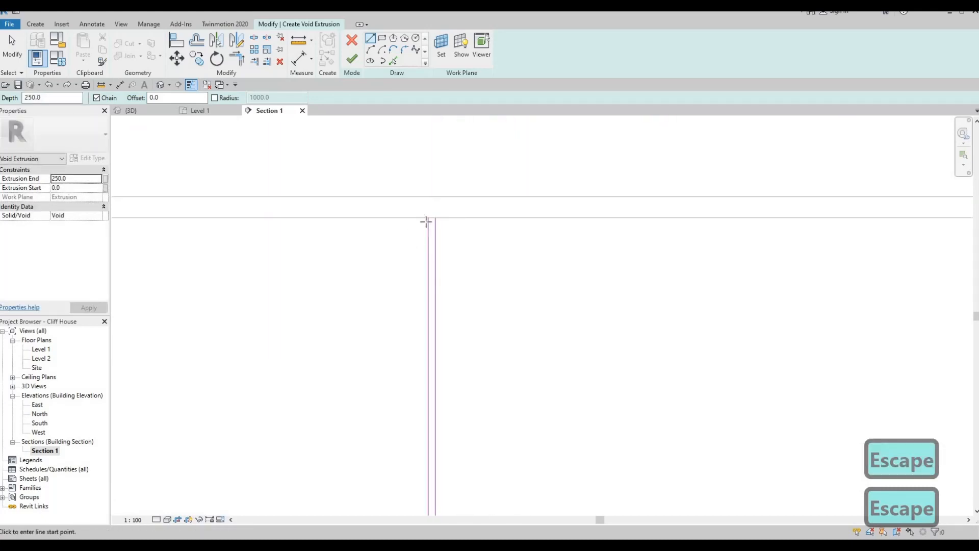
pyautogui.click(435, 217)
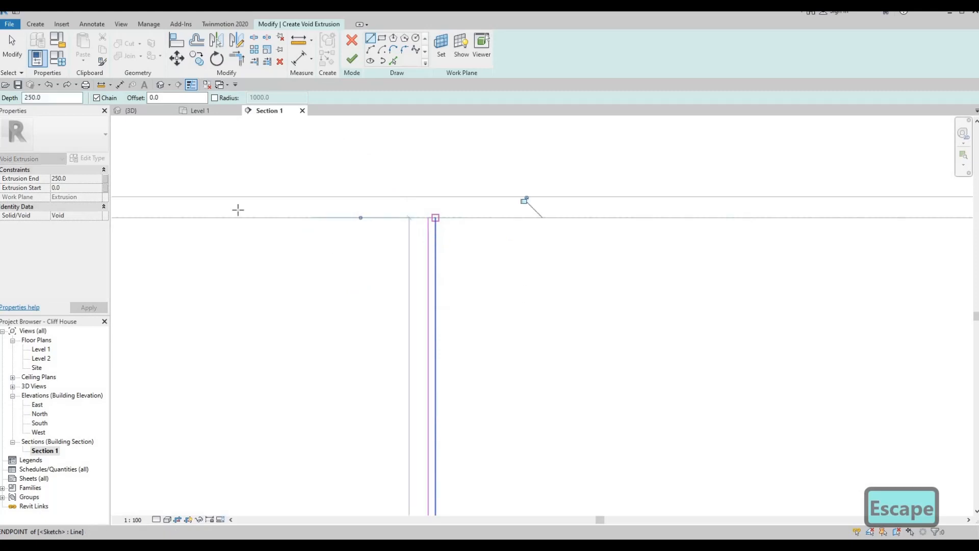
pyautogui.press('Escape')
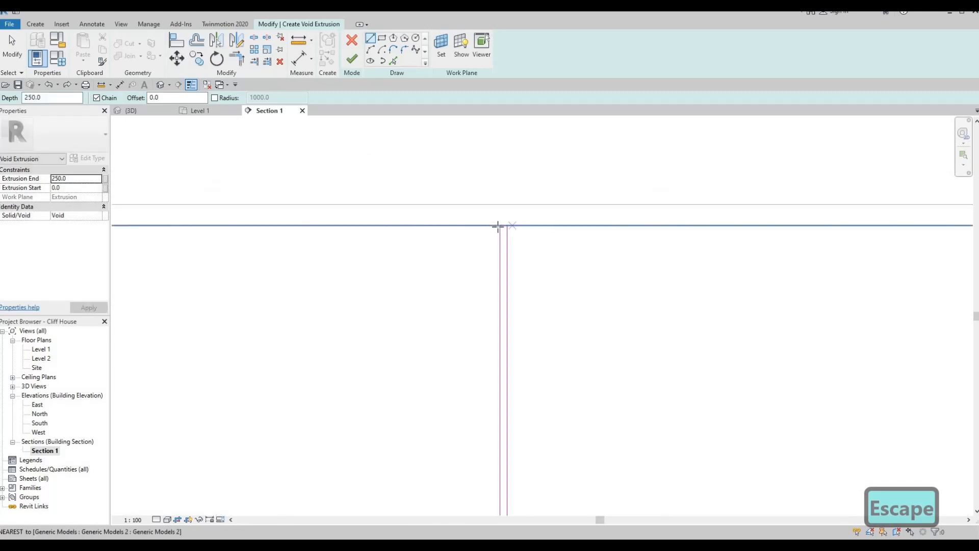
# Close the rightmost pair of vertical lines with short lines across its upper and lower ends.
pyautogui.click(501, 225)
pyautogui.press('Escape')
pyautogui.moveTo(474, 258)
pyautogui.mouseDown(button='middle')
pyautogui.moveTo(433, 252)
pyautogui.moveTo(426, 355)
pyautogui.moveTo(405, 378)
pyautogui.moveTo(409, 388)
pyautogui.mouseUp(button='middle')
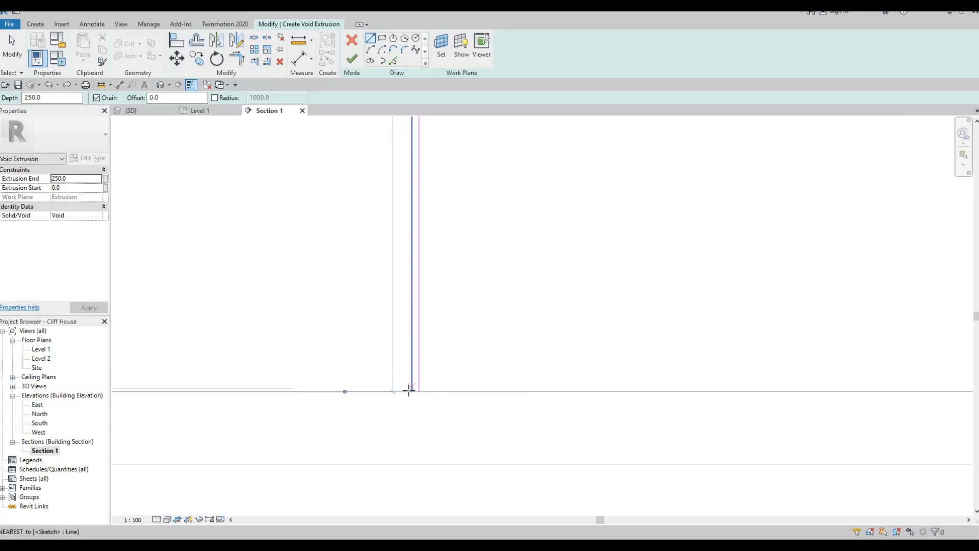
pyautogui.click(416, 391)
pyautogui.press('Escape')
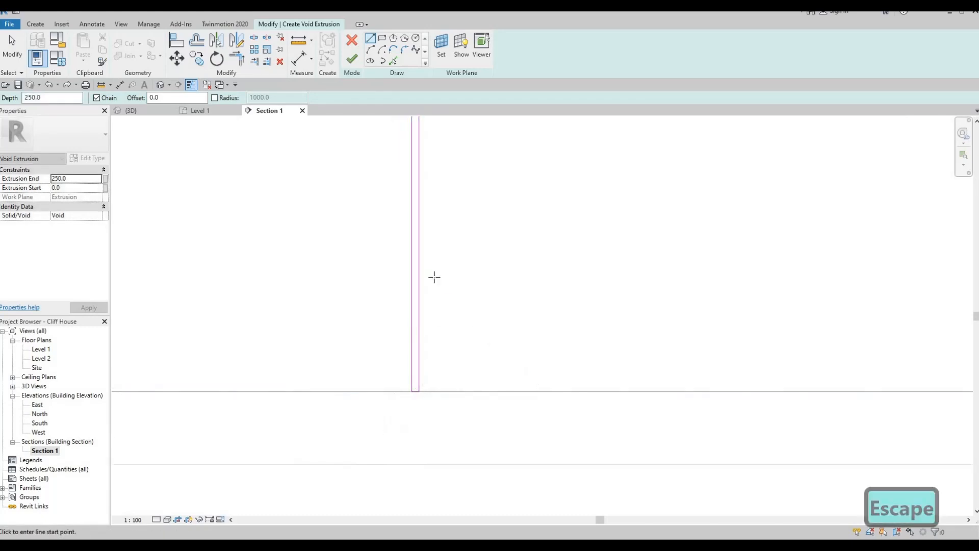
# Switch to the 3D view and finish the sketch of the three grooves as a void extrusion 250 mm deep.
pyautogui.scroll(-1, 433, 277)
pyautogui.moveTo(433, 278); pyautogui.dragTo(260, 120, button='middle')
pyautogui.scroll(-2, 142, 99)
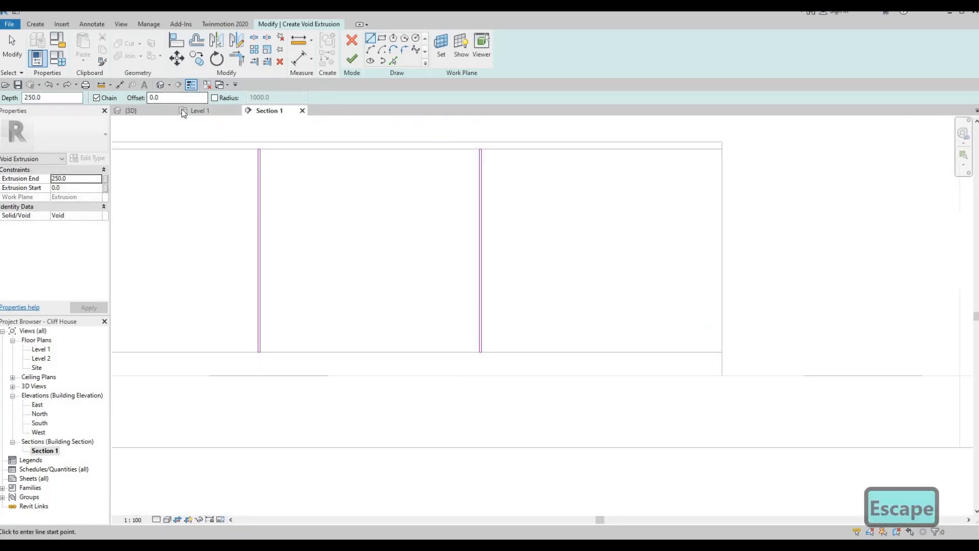
pyautogui.click(144, 109)
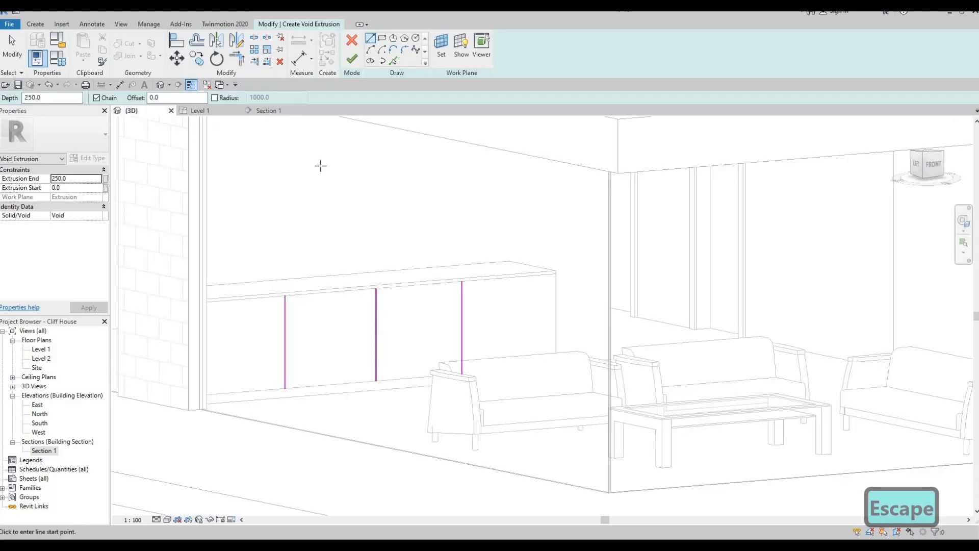
pyautogui.scroll(-2, 285, 229)
pyautogui.scroll(2, 321, 166)
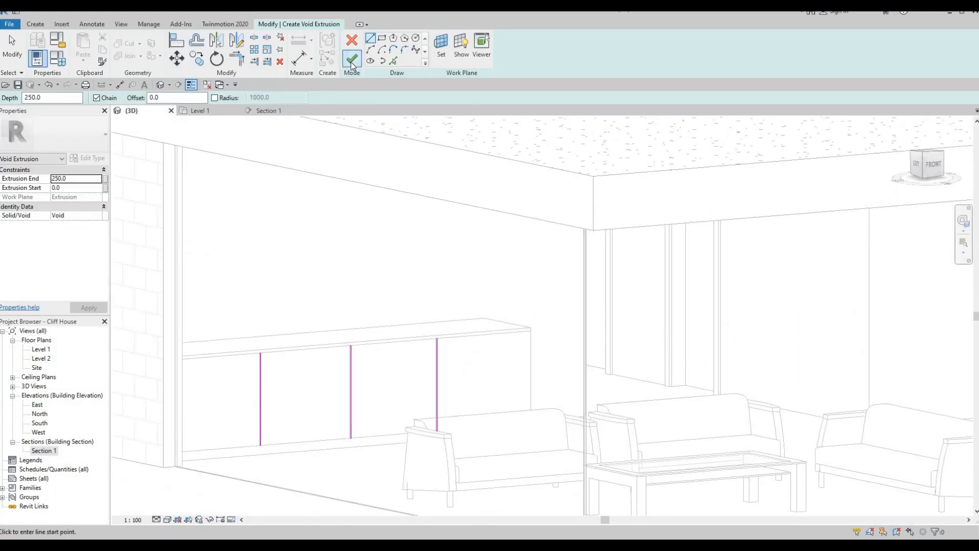
pyautogui.click(351, 62)
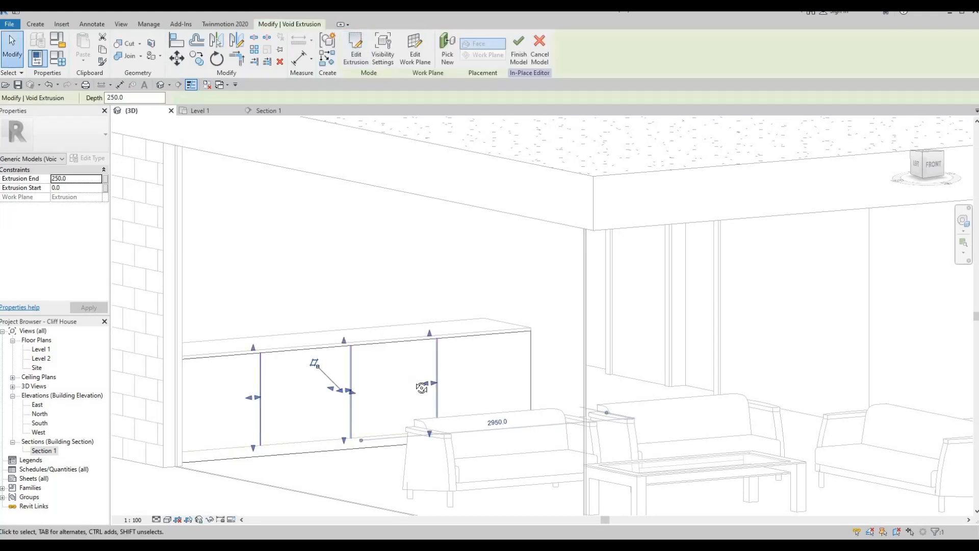
# Reduce the void extrusion's depth to about 168 mm with its shape handle and finish the in-place model.
pyautogui.keyDown('shift'); pyautogui.moveTo(434, 320); pyautogui.dragTo(338, 311, button='middle'); pyautogui.keyUp('shift')
pyautogui.scroll(3, 295, 324)
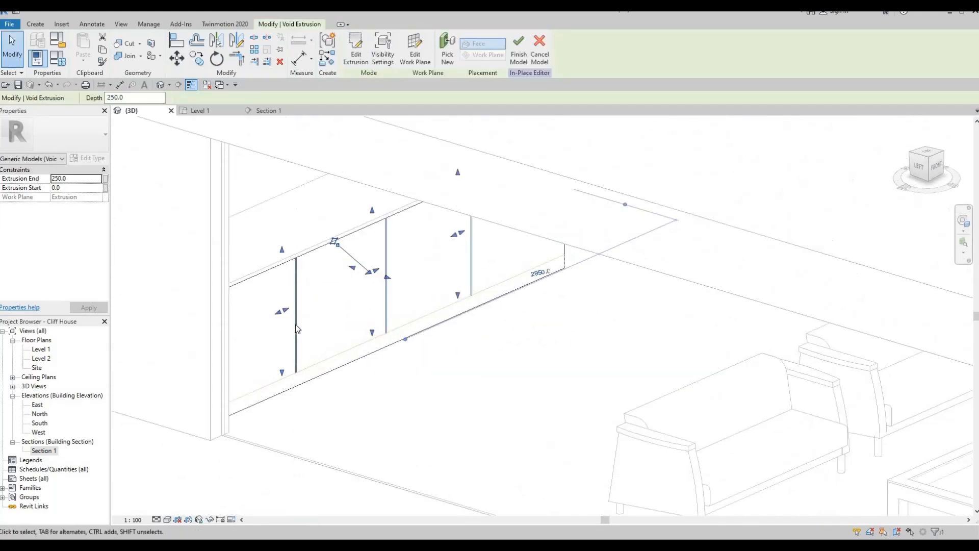
pyautogui.scroll(2, 364, 268)
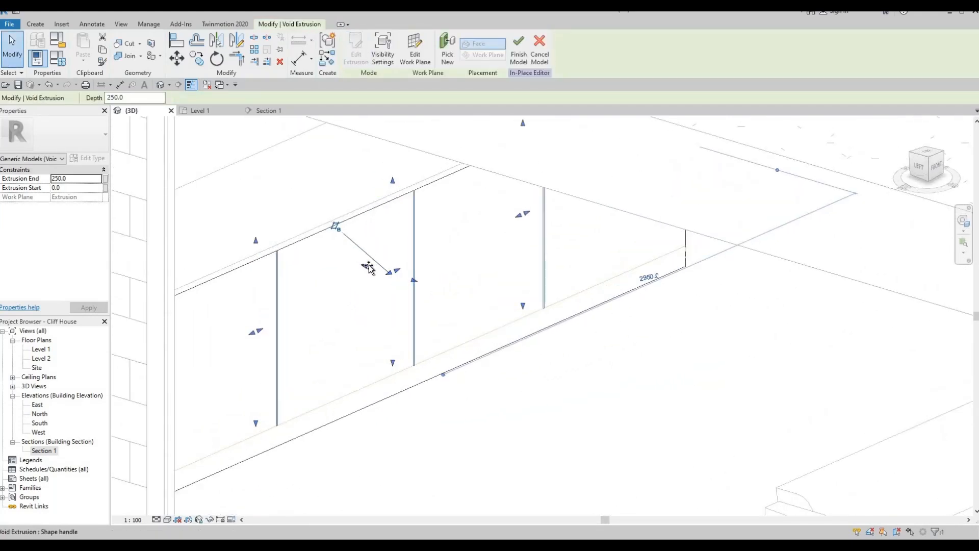
pyautogui.moveTo(368, 267)
pyautogui.mouseDown()
pyautogui.moveTo(384, 276)
pyautogui.moveTo(379, 283)
pyautogui.mouseUp()
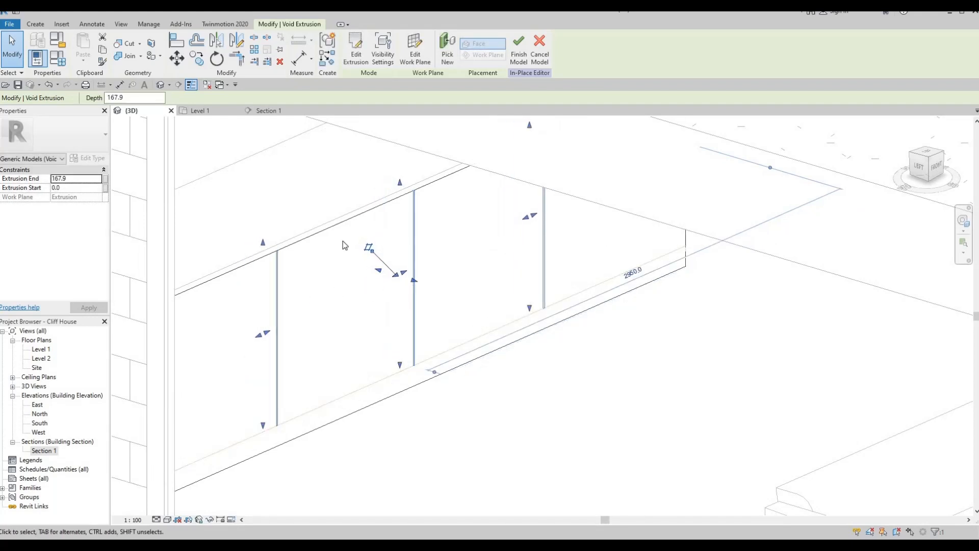
pyautogui.click(517, 58)
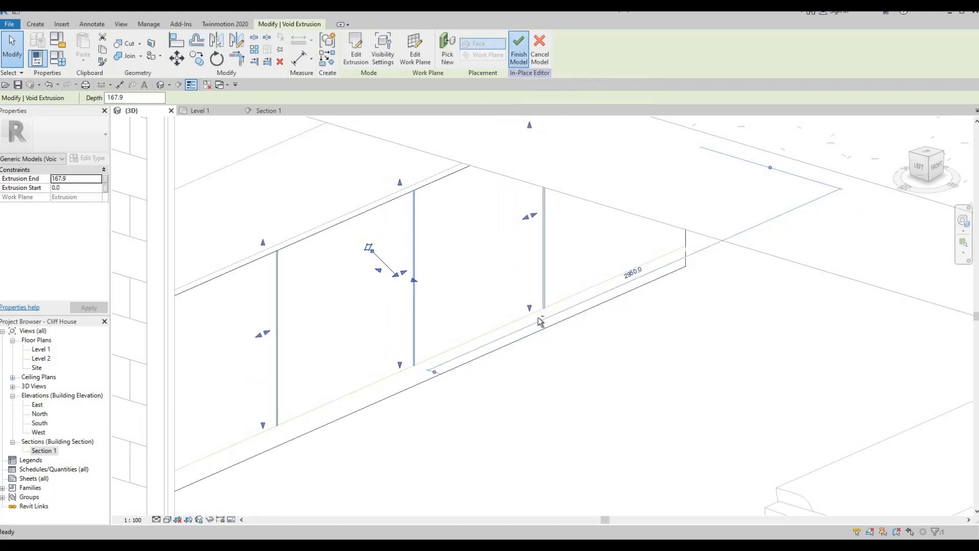
# Examine the finished counter and its front grooves from several sides in the 3D view.
pyautogui.keyDown('shift'); pyautogui.moveTo(490, 247); pyautogui.dragTo(534, 228, button='middle'); pyautogui.keyUp('shift')
pyautogui.press('Escape')
pyautogui.press('Escape')
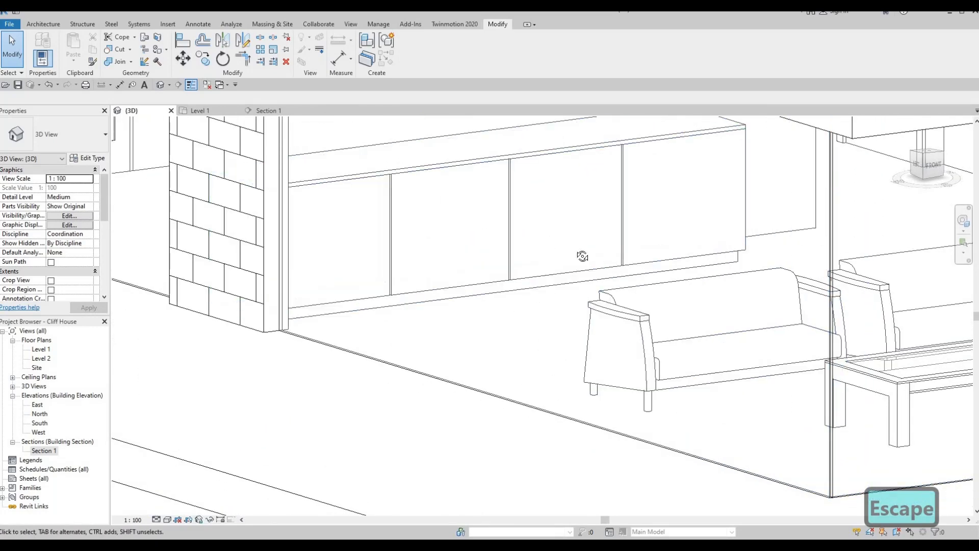
pyautogui.keyDown('shift'); pyautogui.moveTo(599, 254); pyautogui.dragTo(605, 305, button='middle'); pyautogui.keyUp('shift')
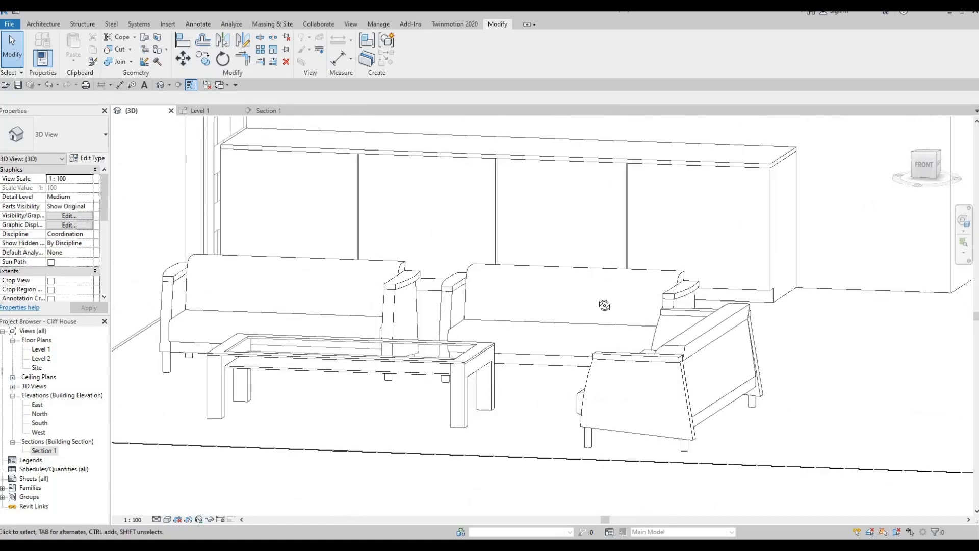
pyautogui.keyDown('shift'); pyautogui.moveTo(653, 324); pyautogui.dragTo(415, 242, button='middle'); pyautogui.keyUp('shift')
pyautogui.scroll(-4, 415, 243)
pyautogui.scroll(2, 415, 245)
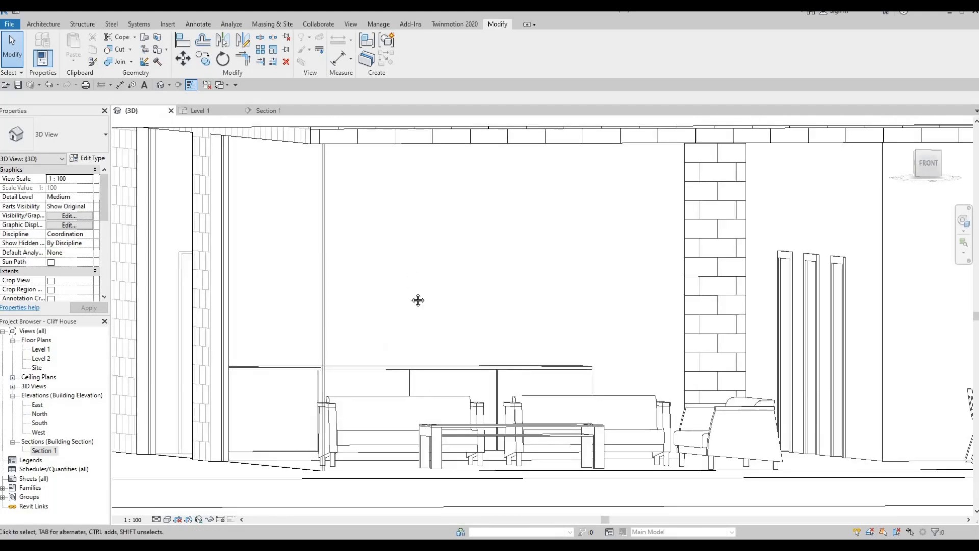
pyautogui.keyDown('shift'); pyautogui.moveTo(418, 300); pyautogui.dragTo(558, 380, button='middle'); pyautogui.keyUp('shift')
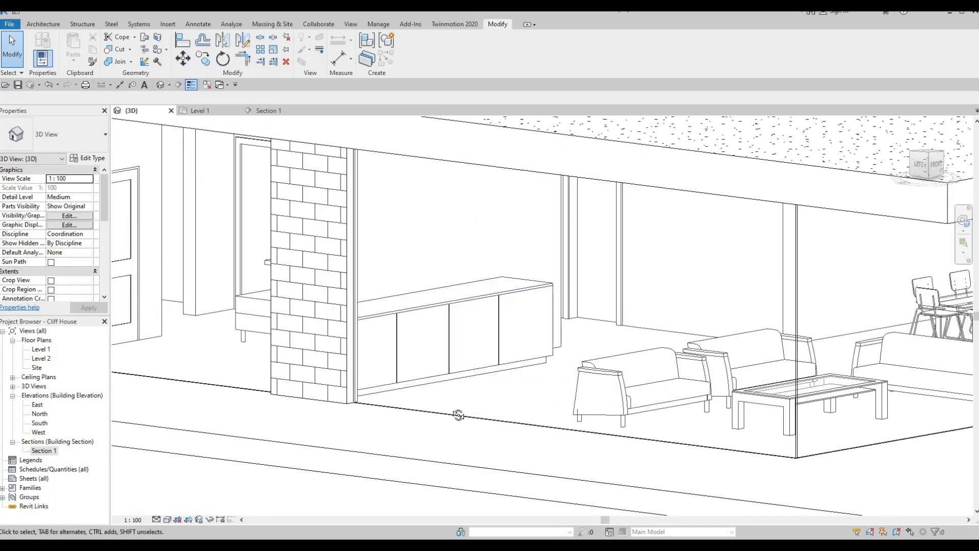
pyautogui.keyDown('shift'); pyautogui.moveTo(437, 400); pyautogui.dragTo(66, 367, button='middle'); pyautogui.keyUp('shift')
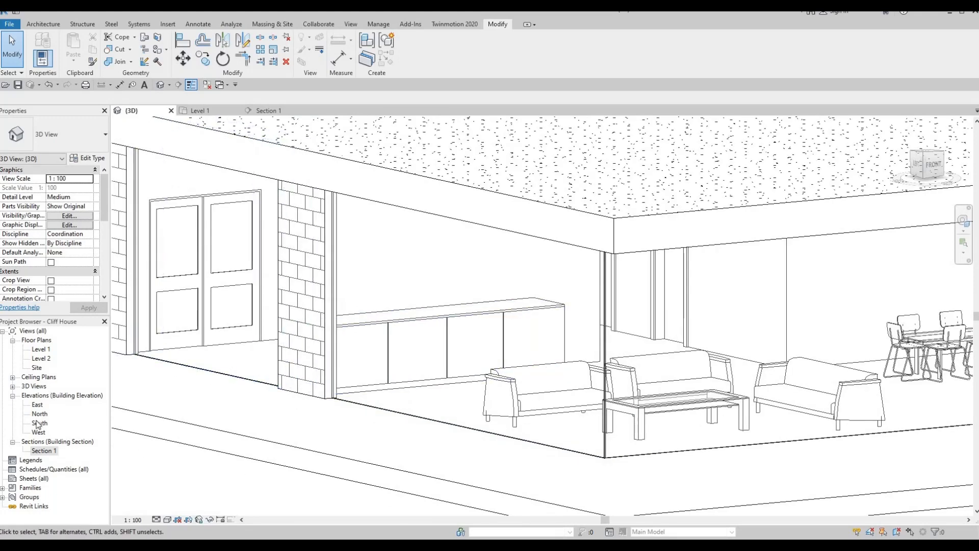
# In the Level 1 floor plan, start a new in-place model in the Generic Models category with the suggested name.
pyautogui.doubleClick(42, 351)
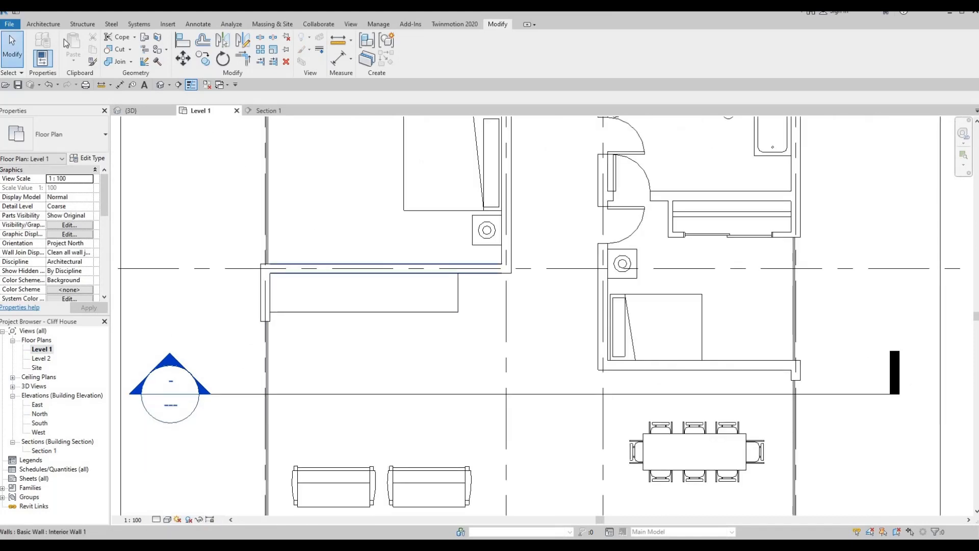
pyautogui.click(42, 26)
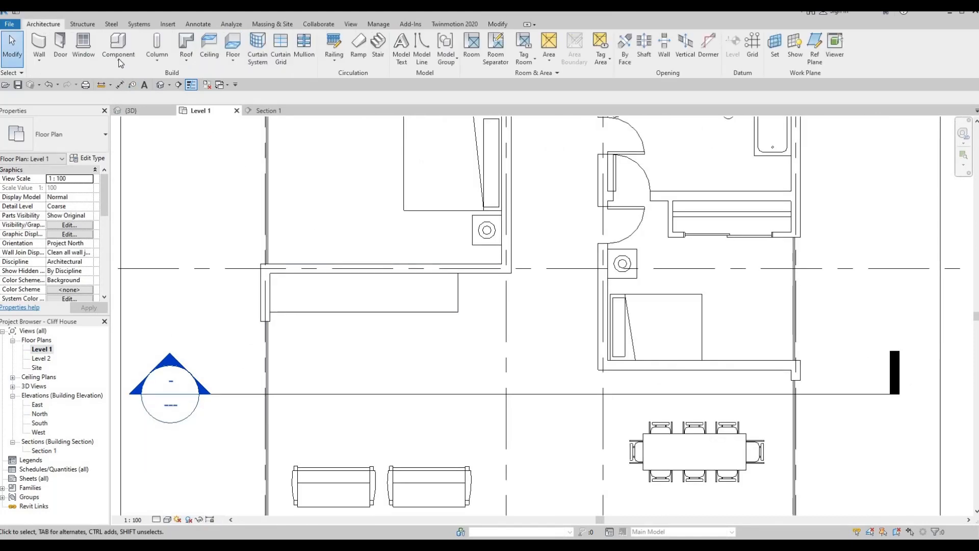
pyautogui.click(123, 61)
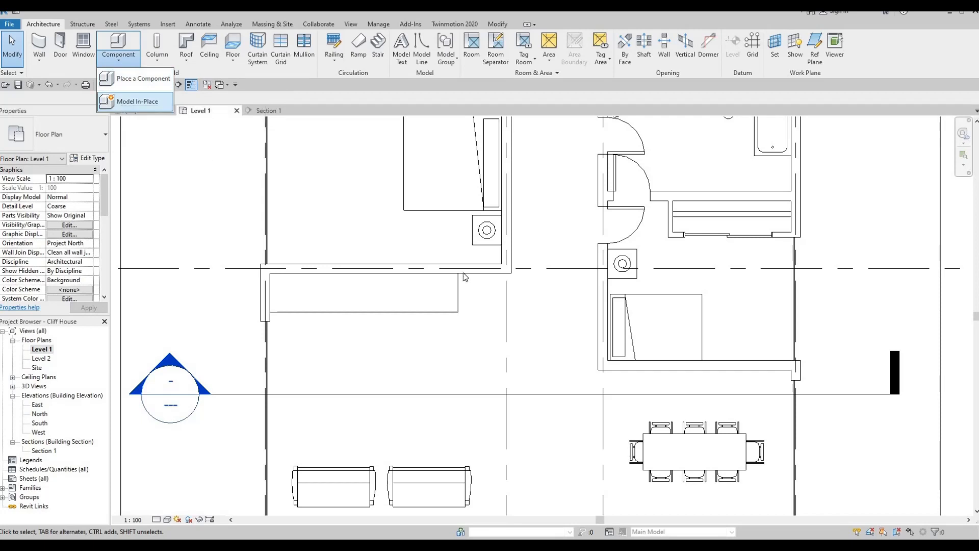
pyautogui.click(125, 109)
pyautogui.scroll(-1, 455, 265)
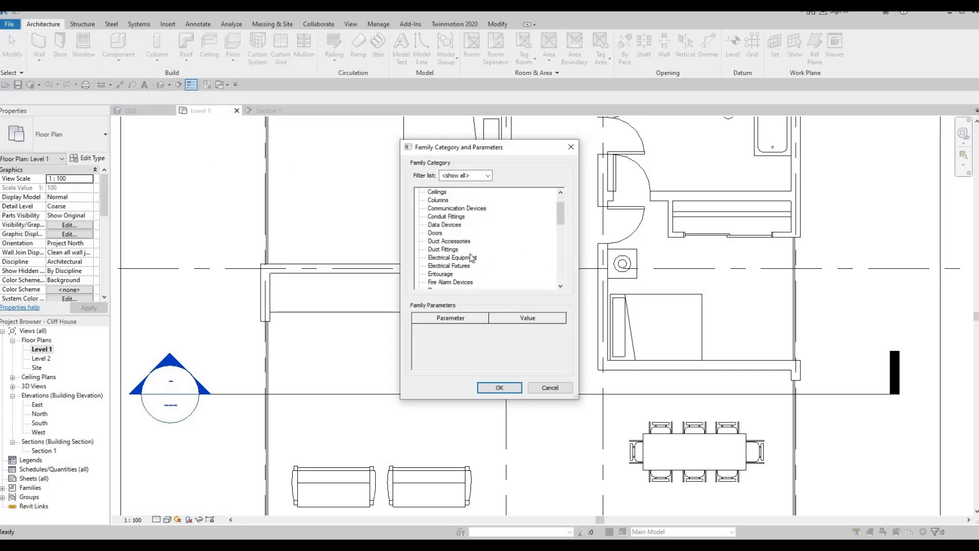
pyautogui.scroll(-2, 464, 259)
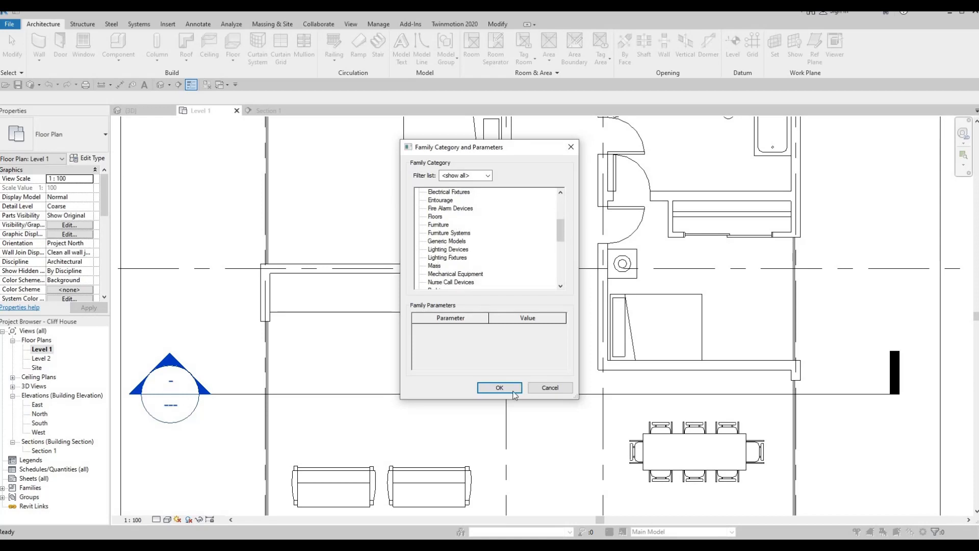
pyautogui.press('Return')
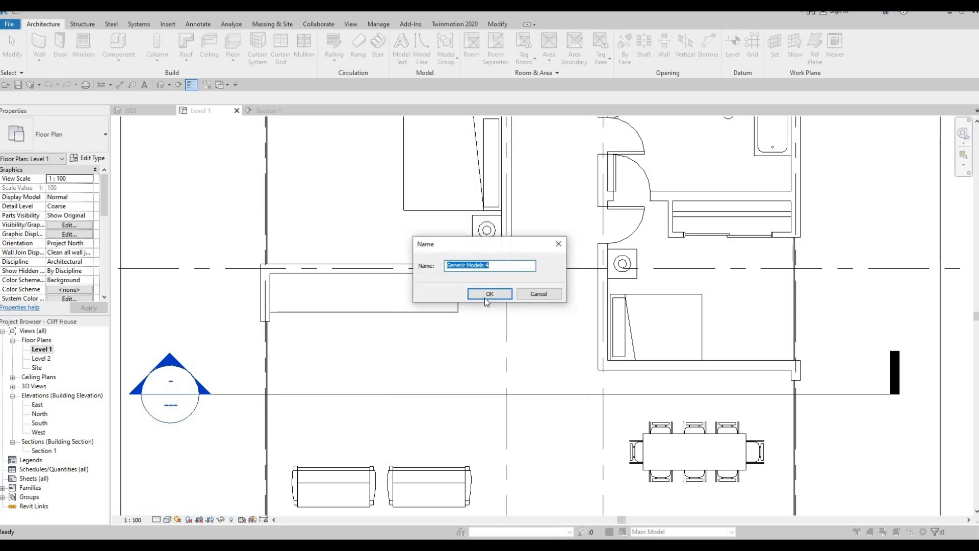
pyautogui.click(482, 264)
pyautogui.press('Return')
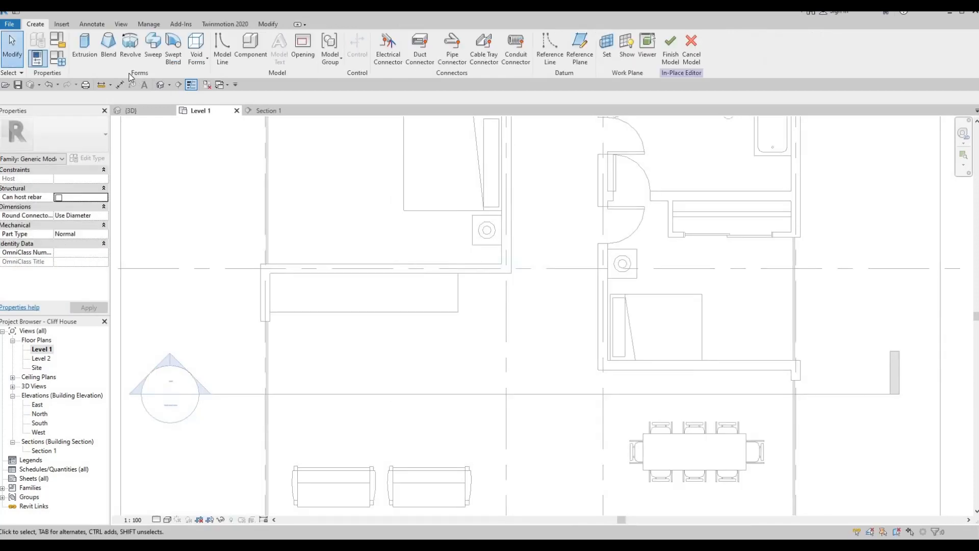
# Start an extrusion and sketch a rectangle along the living-room wall over the counter, 3900 mm long and about 400 mm wide.
pyautogui.click(85, 54)
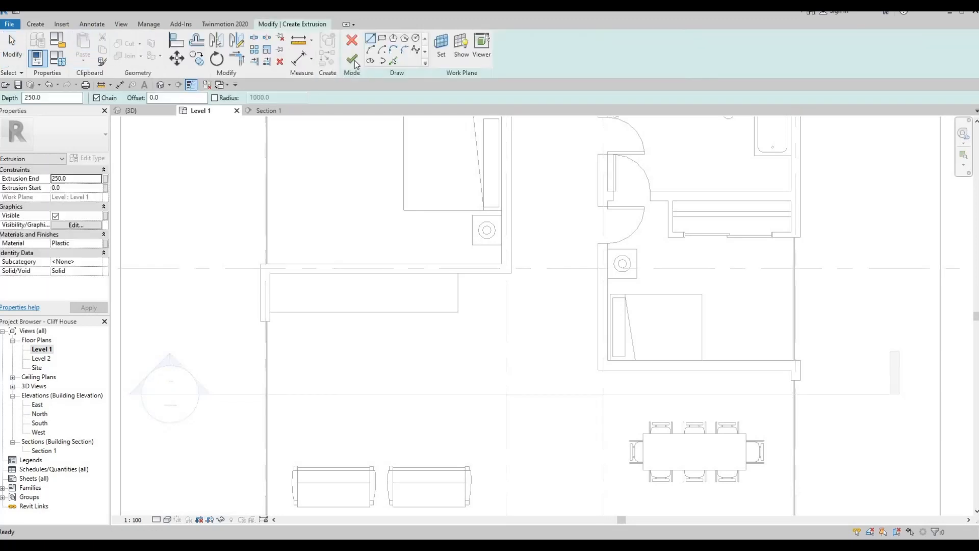
pyautogui.click(382, 39)
pyautogui.click(270, 274)
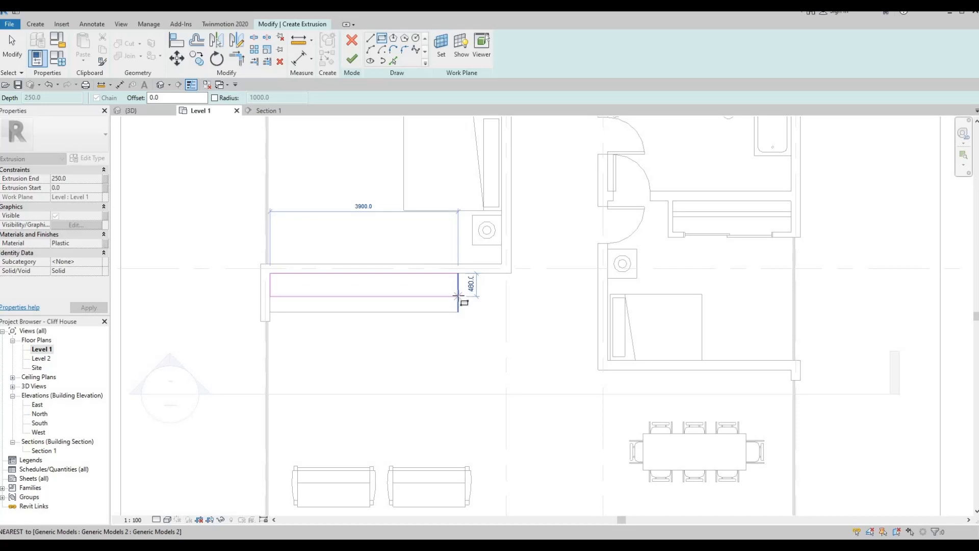
pyautogui.click(458, 294)
pyautogui.press('Escape')
pyautogui.press('Escape')
pyautogui.press('Escape')
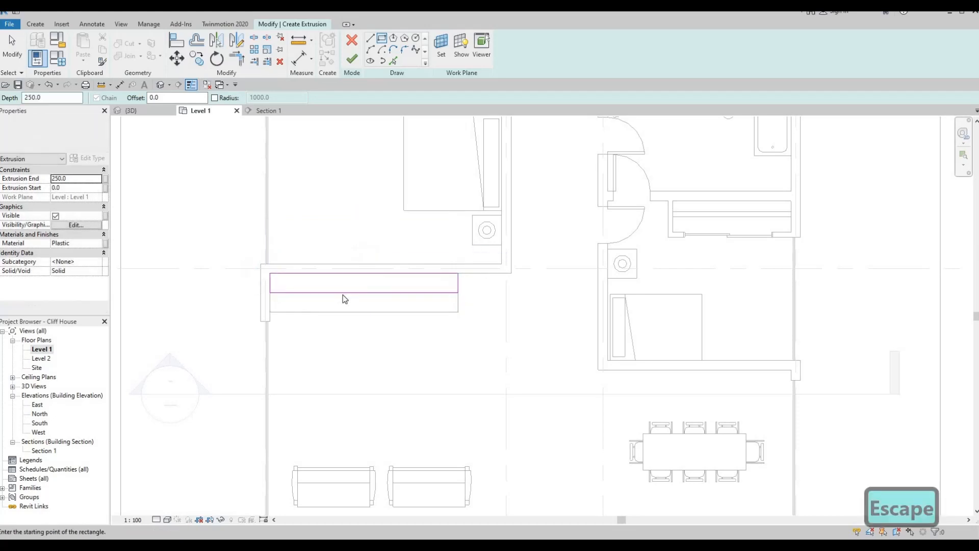
# Set the rectangle's width out from the wall to 500 mm and finish the extrusion sketch.
pyautogui.click(320, 292)
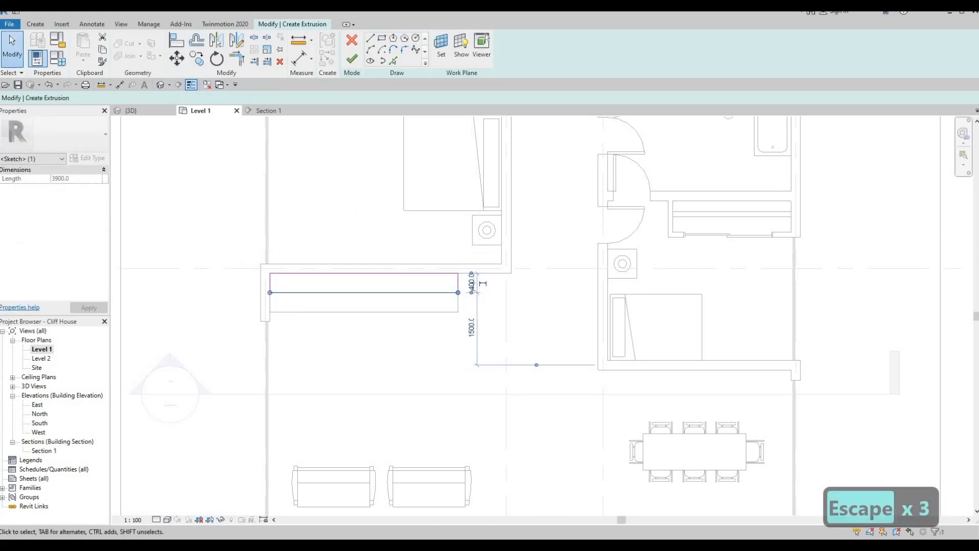
pyautogui.write('500')
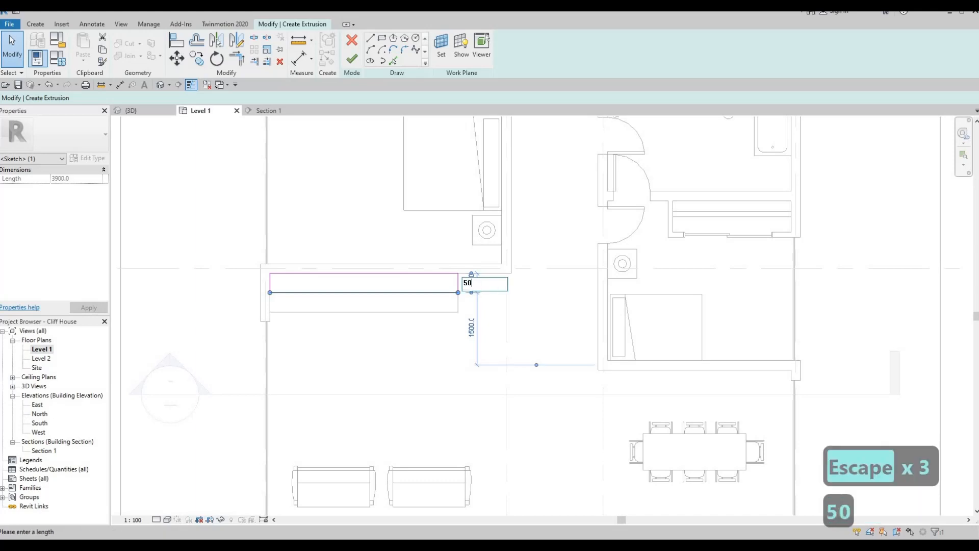
pyautogui.press('Return')
pyautogui.press('Escape')
pyautogui.press('Escape')
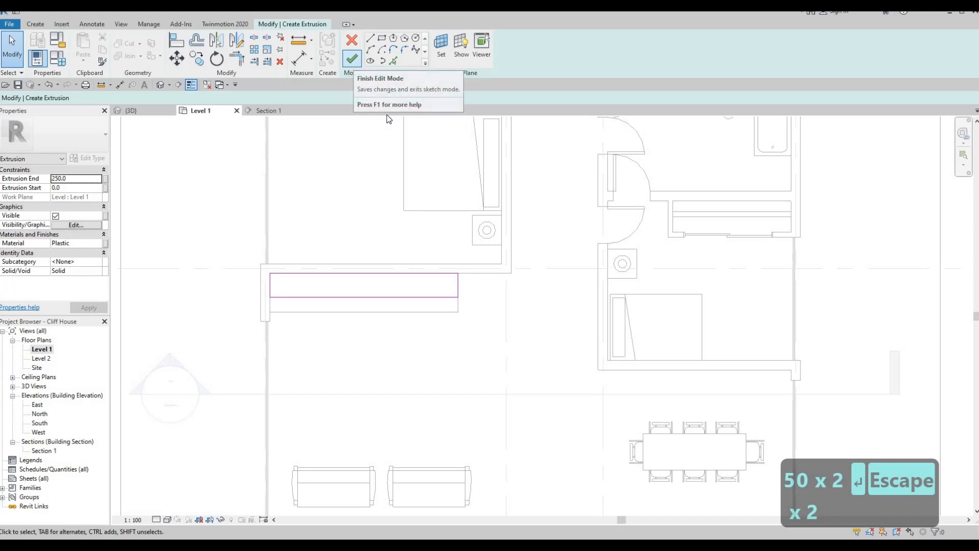
pyautogui.click(351, 59)
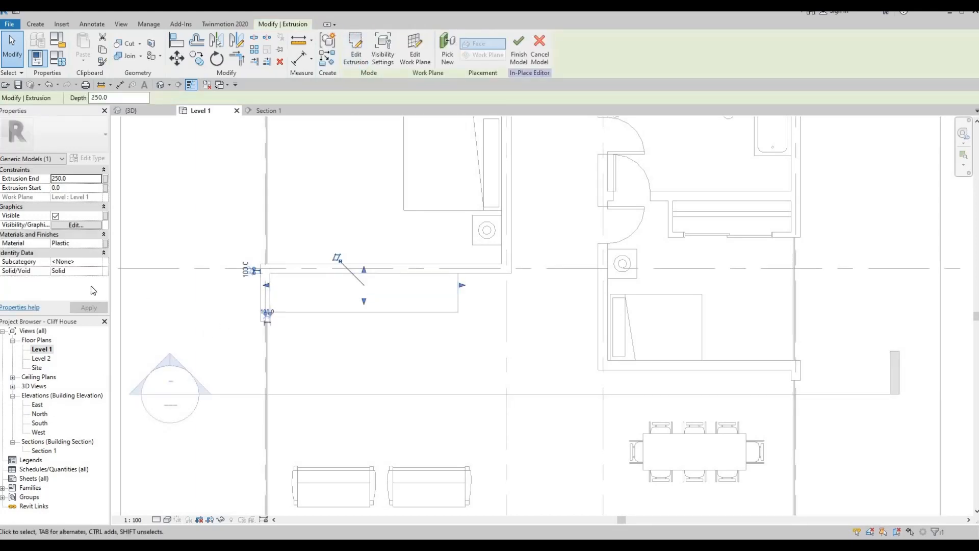
# Assign the Oak Flooring material to the new extrusion.
pyautogui.click(98, 244)
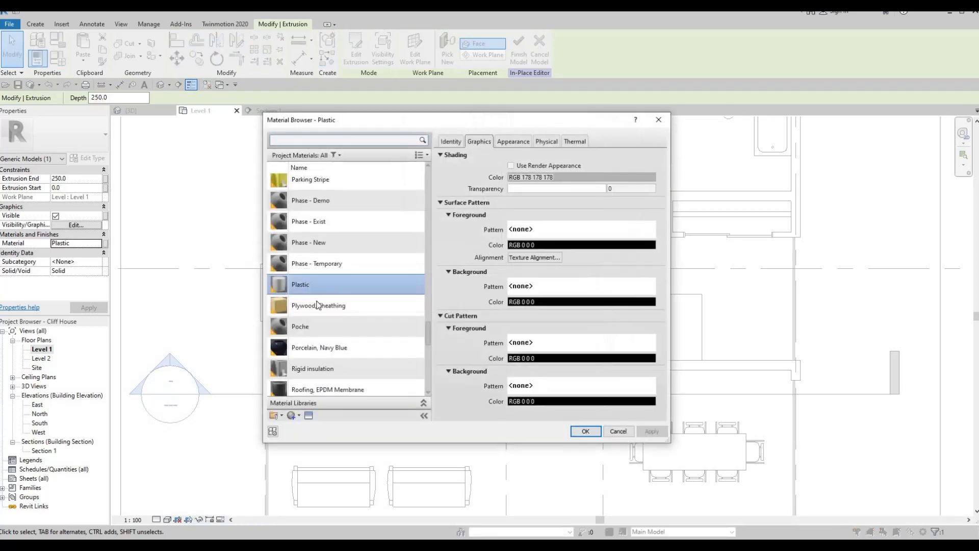
pyautogui.scroll(2, 312, 280)
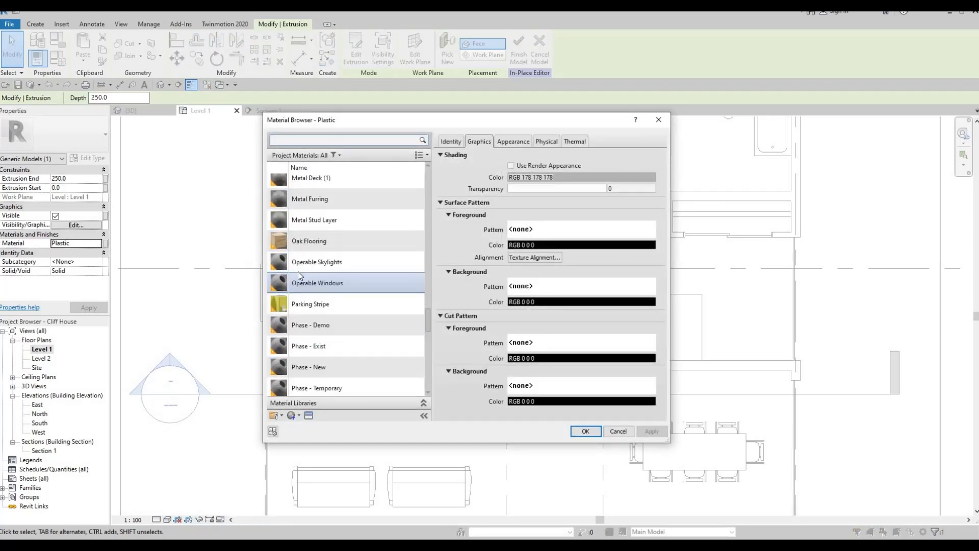
pyautogui.click(322, 248)
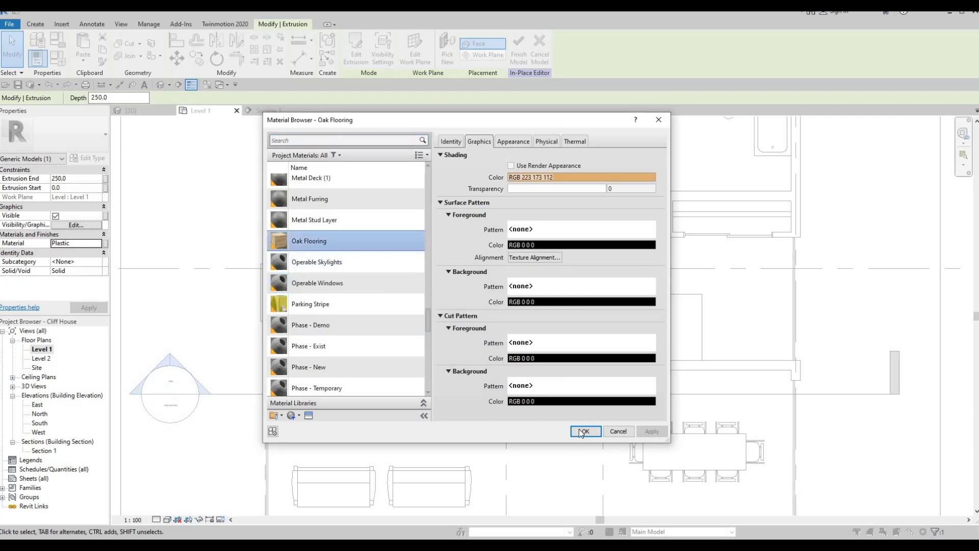
pyautogui.press('Return')
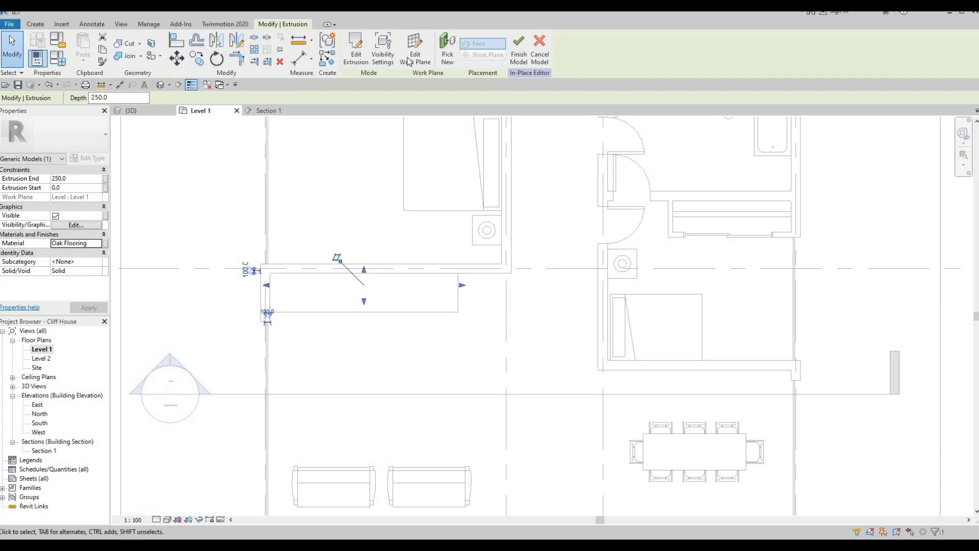
# Open the Section 1 view and raise the extrusion's top with its shape handle to about 2755 mm above Level 1.
pyautogui.doubleClick(183, 358)
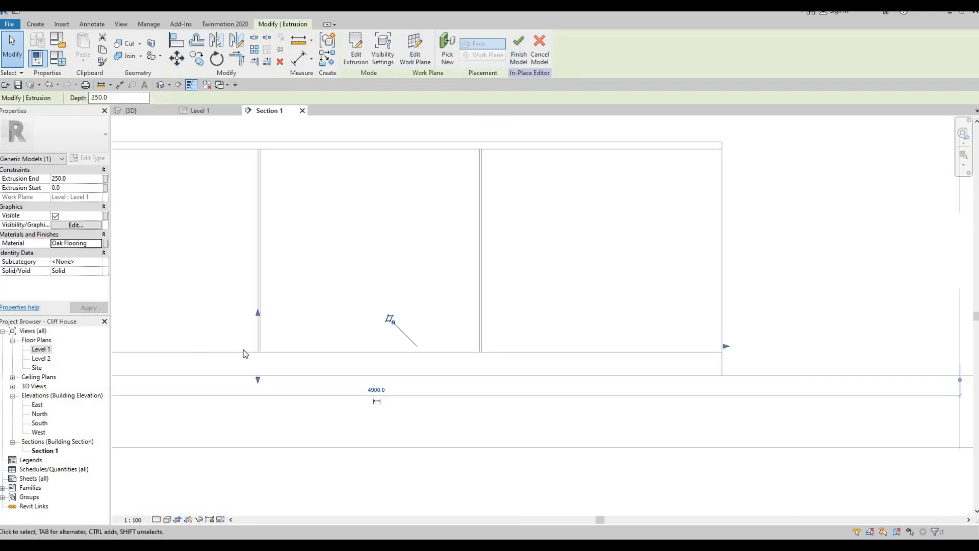
pyautogui.scroll(-4, 375, 356)
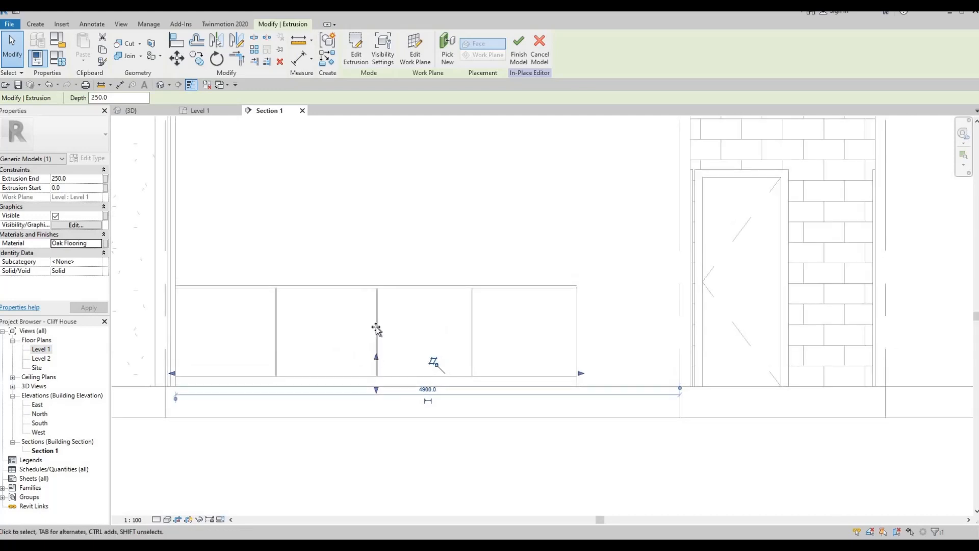
pyautogui.moveTo(368, 175); pyautogui.dragTo(367, 149)
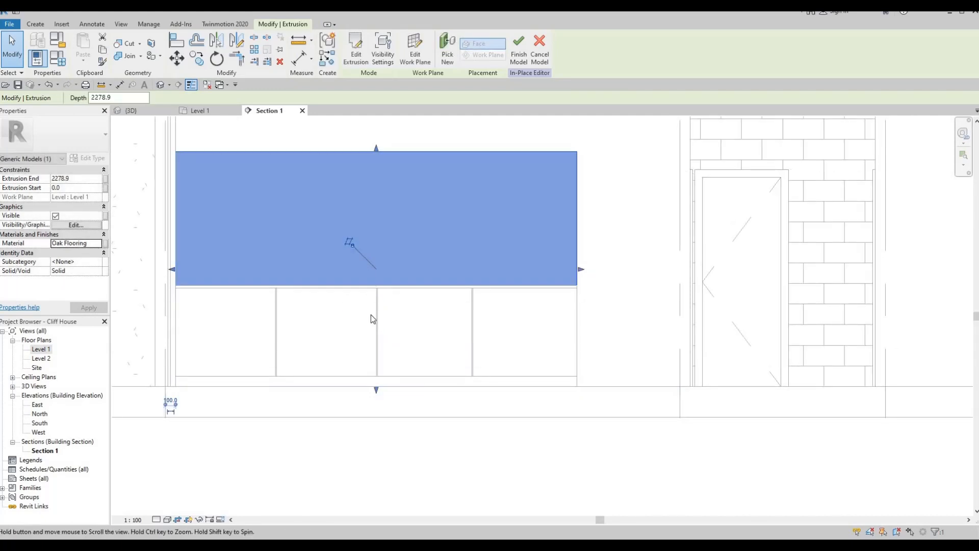
pyautogui.scroll(-2, 372, 259)
pyautogui.moveTo(372, 259); pyautogui.dragTo(375, 340, button='middle')
pyautogui.moveTo(375, 256); pyautogui.dragTo(377, 219)
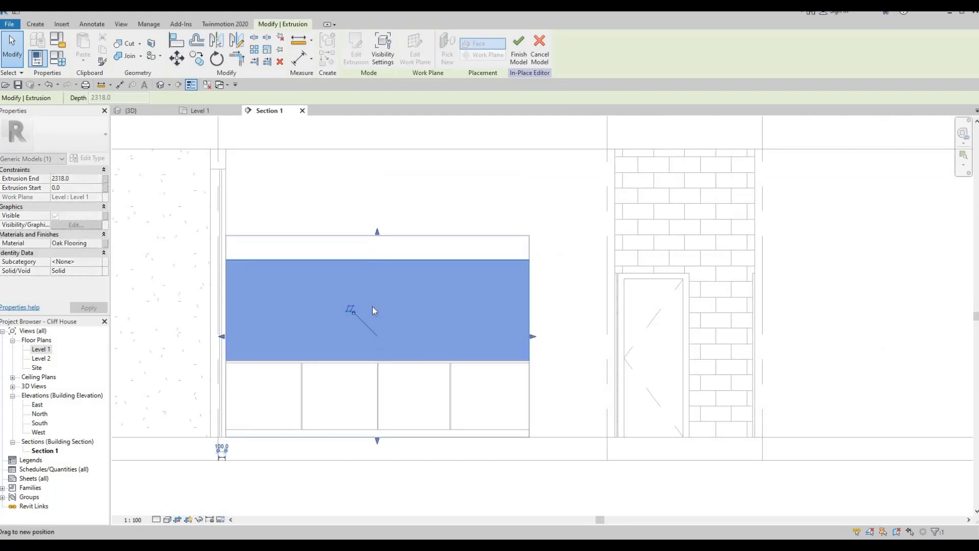
# Raise the extrusion's underside above the counter with its shape handle, to an extrusion start of about 1879 mm.
pyautogui.moveTo(378, 439); pyautogui.dragTo(375, 302)
pyautogui.press('Escape')
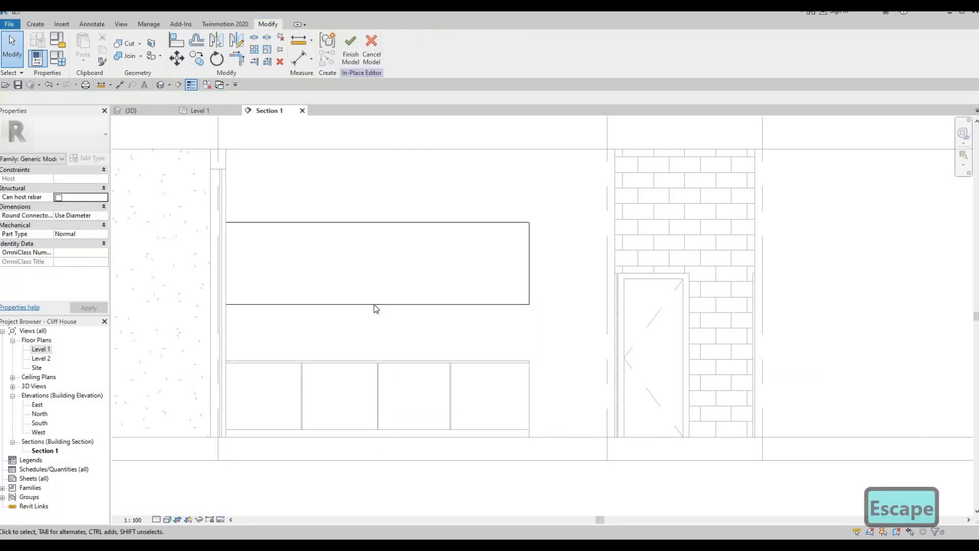
pyautogui.click(377, 304)
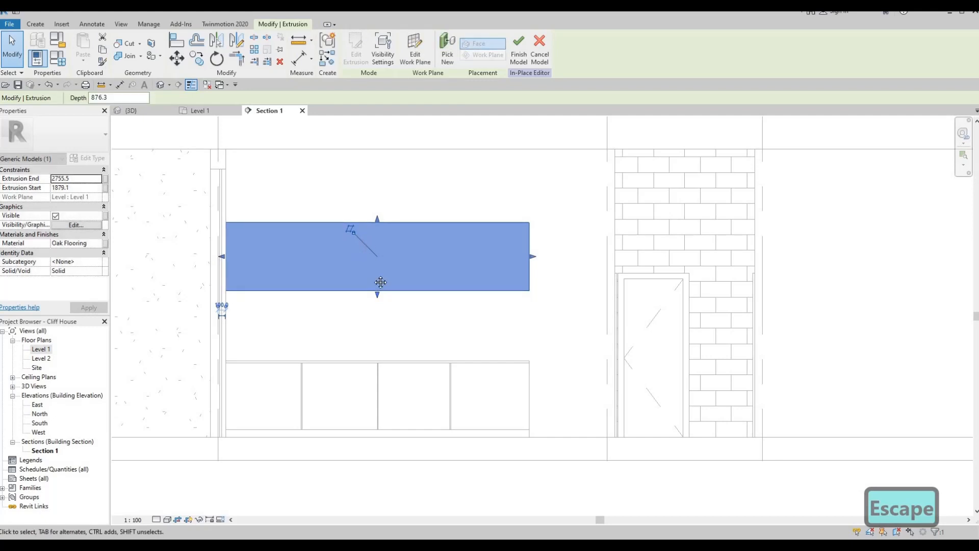
pyautogui.scroll(2, 356, 250)
pyautogui.press('Escape')
# Lower the wall-hung extrusion with its shape handles, to an extrusion end of about 2398 mm and a start of about 1720 mm.
pyautogui.click(390, 228)
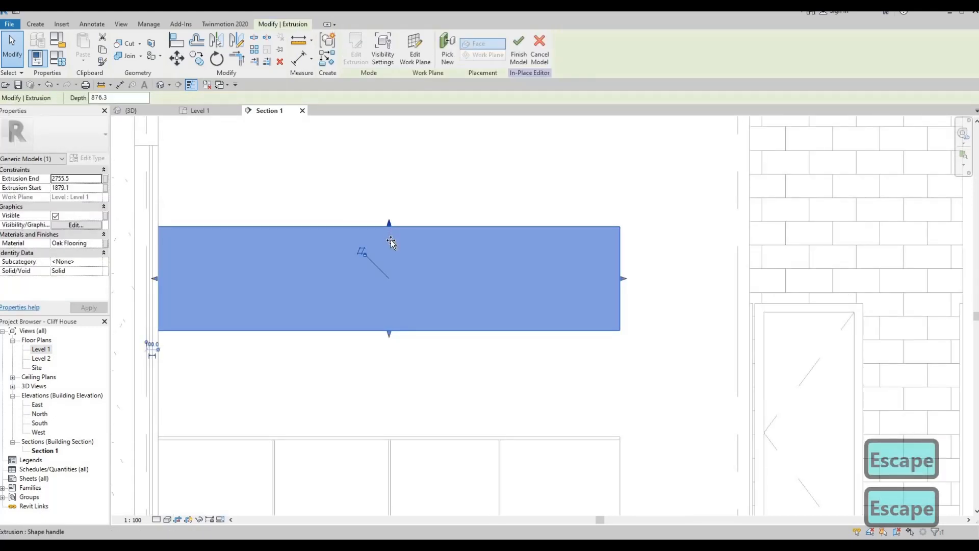
pyautogui.moveTo(391, 266); pyautogui.dragTo(390, 293)
pyautogui.scroll(-1, 393, 305)
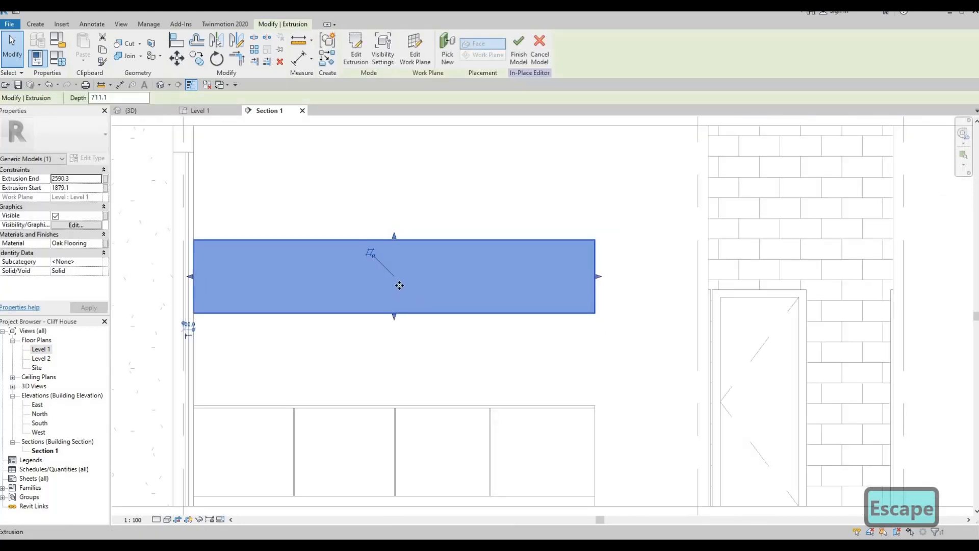
pyautogui.moveTo(393, 314); pyautogui.dragTo(411, 293, button='middle')
pyautogui.moveTo(410, 295); pyautogui.dragTo(408, 310)
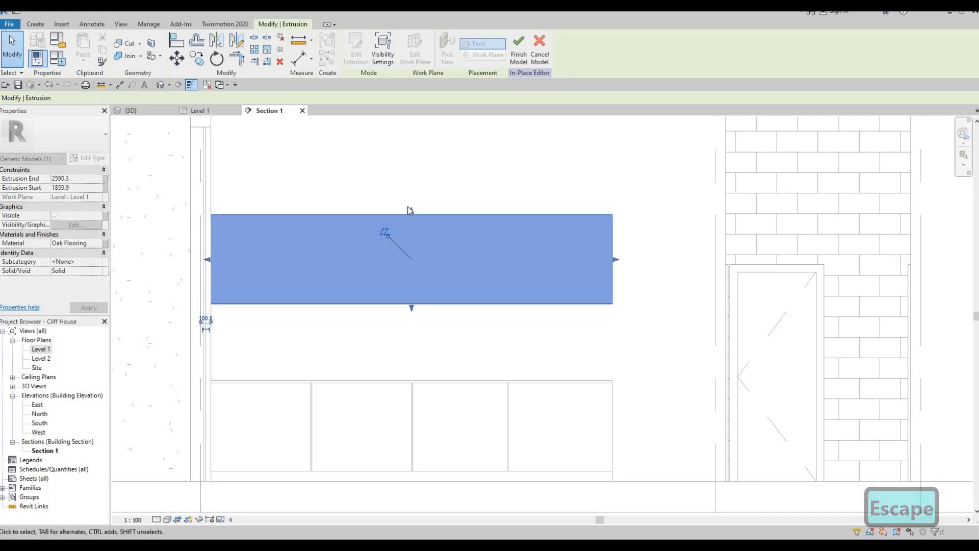
pyautogui.moveTo(412, 210); pyautogui.dragTo(412, 230)
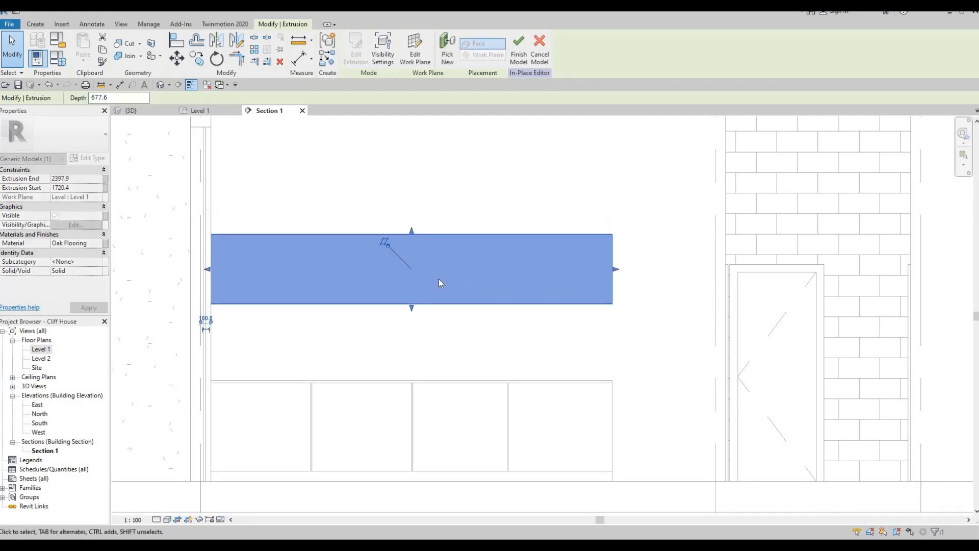
# Lower the wall-hung extrusion further to a start of about 1634 mm, keeping it about 684 mm high.
pyautogui.scroll(-1, 469, 353)
pyautogui.moveTo(470, 356); pyautogui.dragTo(457, 312, button='middle')
pyautogui.moveTo(420, 283); pyautogui.dragTo(424, 291, button='middle')
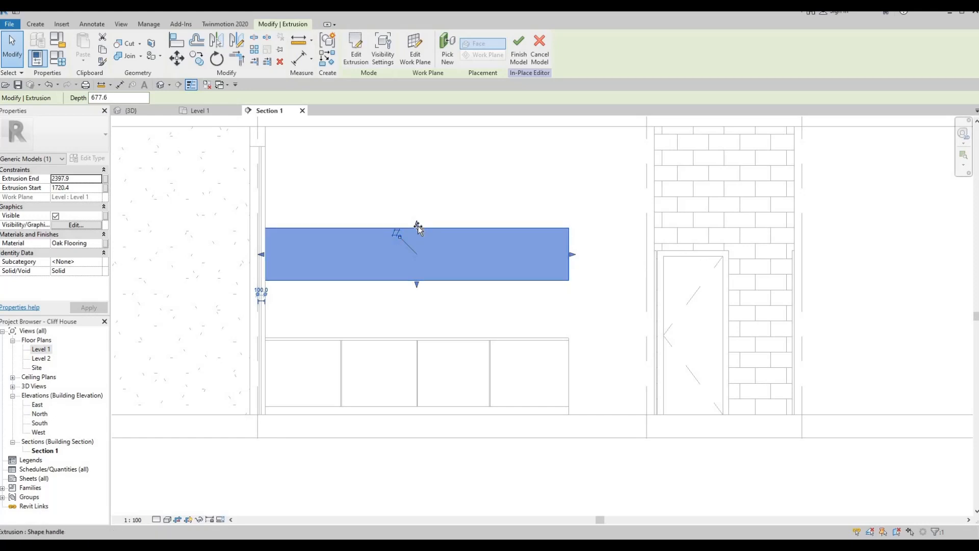
pyautogui.moveTo(417, 225); pyautogui.dragTo(416, 290)
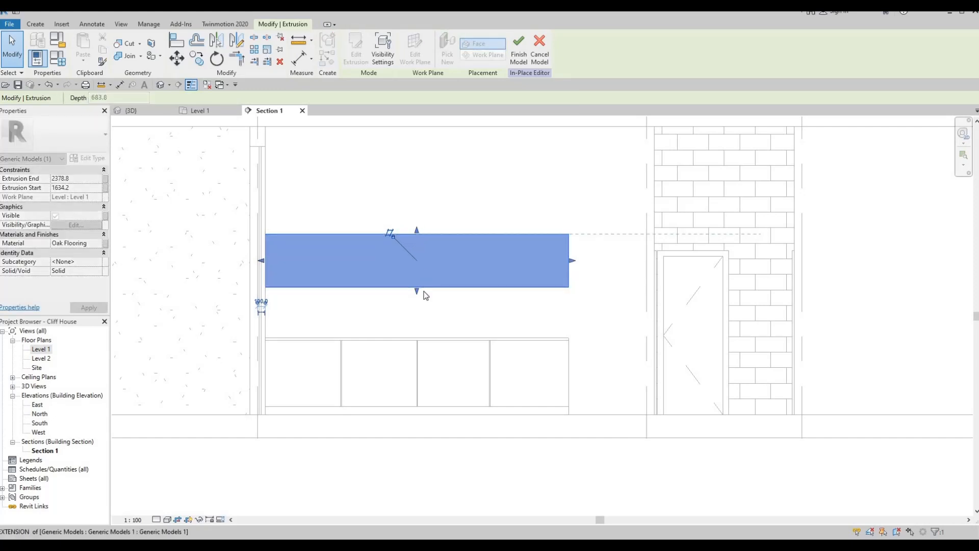
pyautogui.press('Escape')
pyautogui.press('Escape')
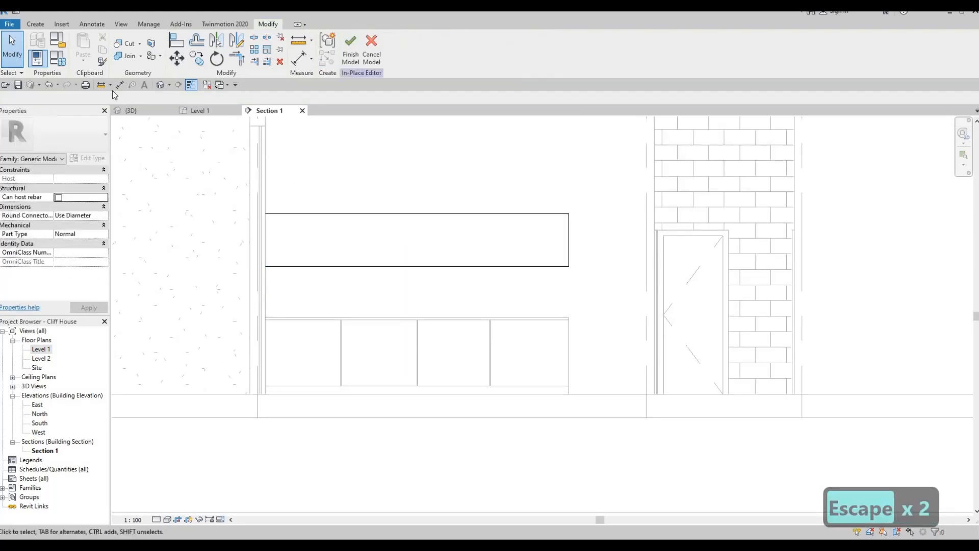
# Measure the gap between the counter and the wall-hung extrusion, and the extrusion's height, with aligned dimensions, without placing them.
pyautogui.press('d')
pyautogui.press('i')
pyautogui.scroll(2, 270, 317)
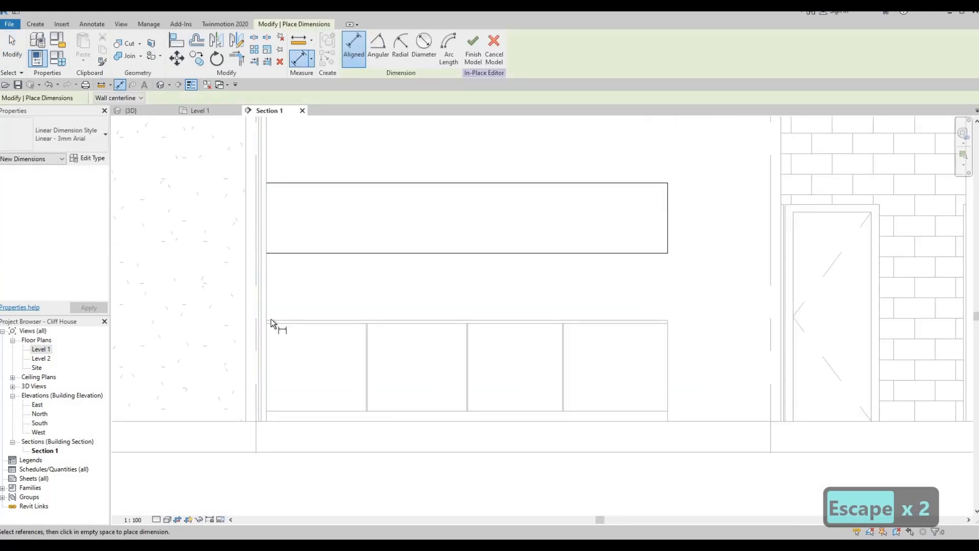
pyautogui.click(283, 254)
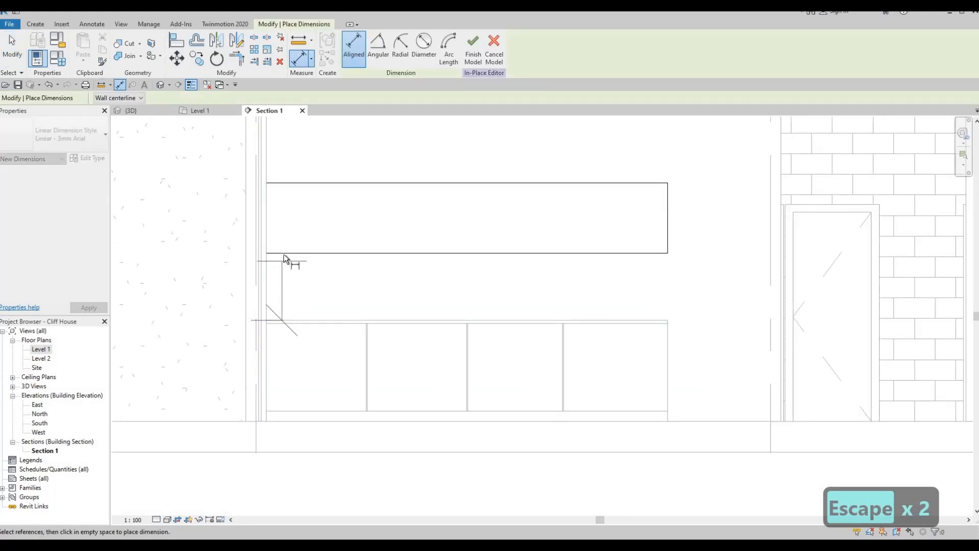
pyautogui.click(206, 262)
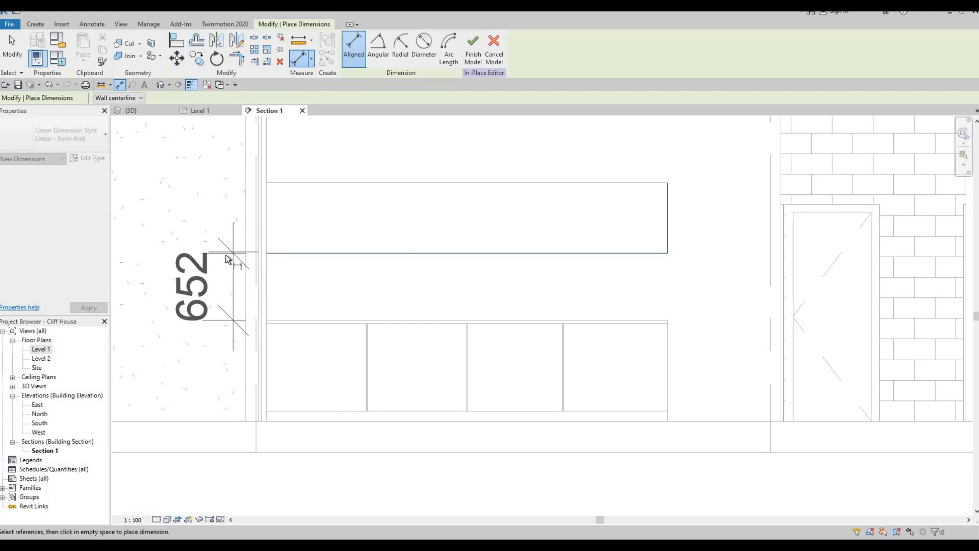
pyautogui.press('Escape')
pyautogui.moveTo(328, 215); pyautogui.dragTo(305, 269, button='middle')
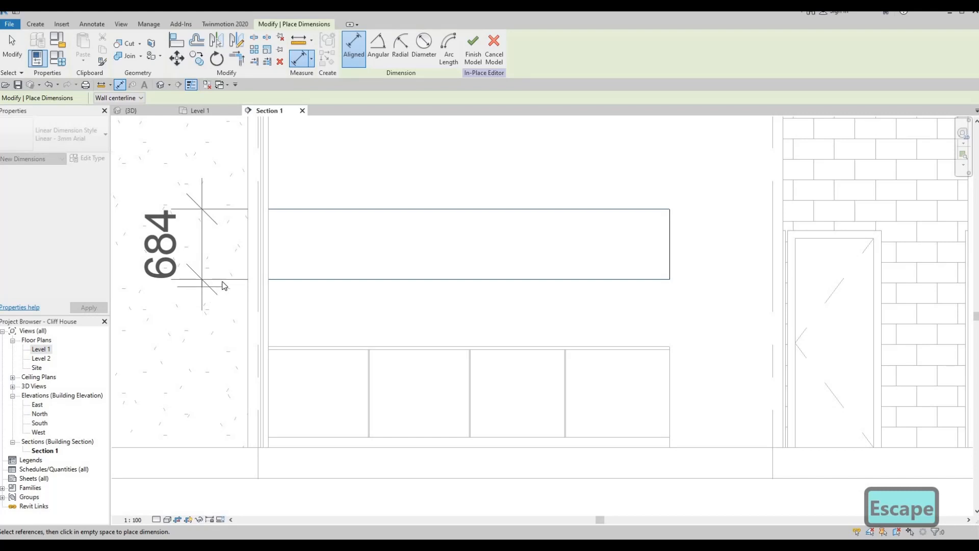
pyautogui.press('Escape')
pyautogui.press('Escape')
# Raise the top of the wall-hung extrusion slightly with its shape handle, to an extrusion end of about 2385 mm.
pyautogui.scroll(-1, 362, 235)
pyautogui.moveTo(389, 229); pyautogui.dragTo(396, 262, button='middle')
pyautogui.scroll(-1, 390, 264)
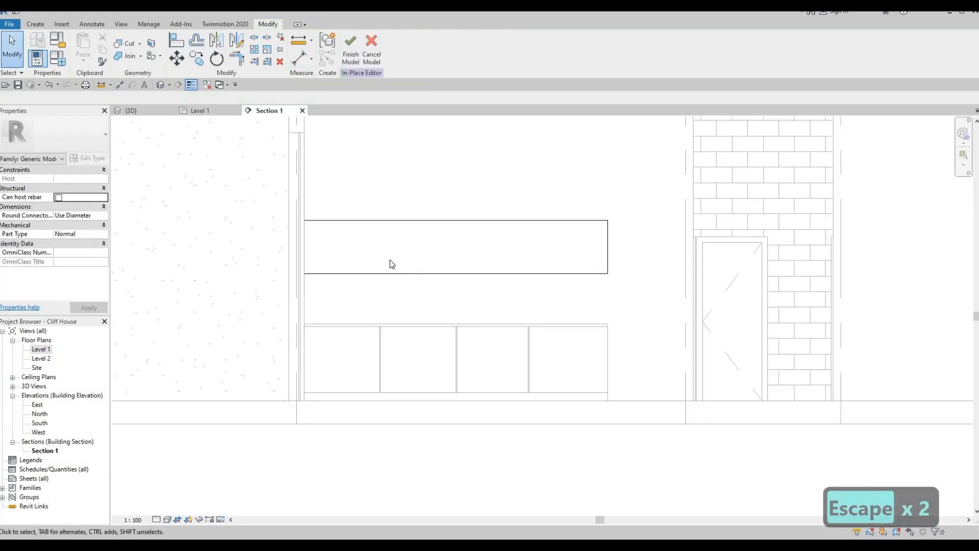
pyautogui.scroll(-2, 403, 295)
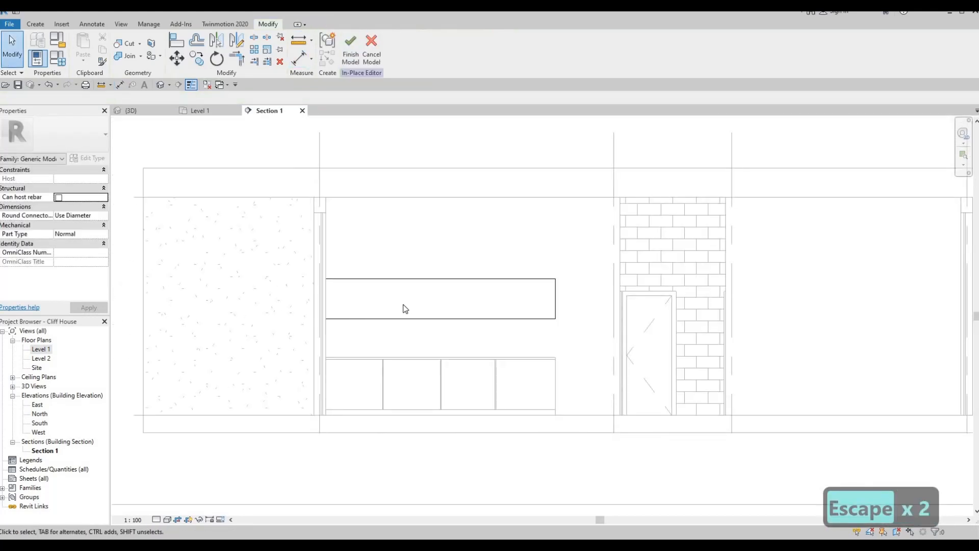
pyautogui.moveTo(404, 308)
pyautogui.mouseDown(button='middle')
pyautogui.moveTo(400, 323)
pyautogui.moveTo(405, 303)
pyautogui.mouseUp(button='middle')
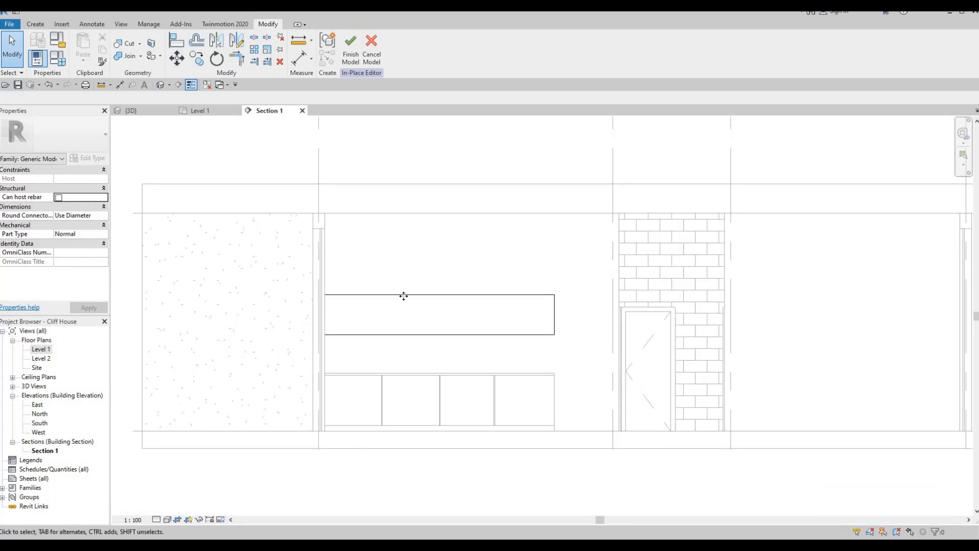
pyautogui.click(447, 294)
pyautogui.scroll(1, 448, 294)
pyautogui.moveTo(447, 295); pyautogui.dragTo(447, 289)
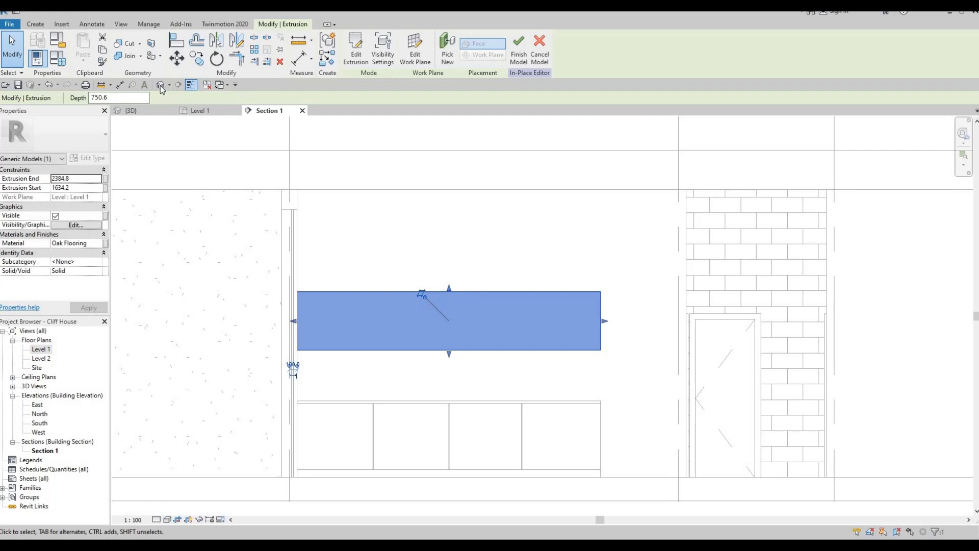
# Measure the height of the upper wall cabinet extrusion with an aligned dimension, without placing it.
pyautogui.click(120, 85)
pyautogui.click(322, 291)
pyautogui.click(332, 349)
pyautogui.click(330, 354)
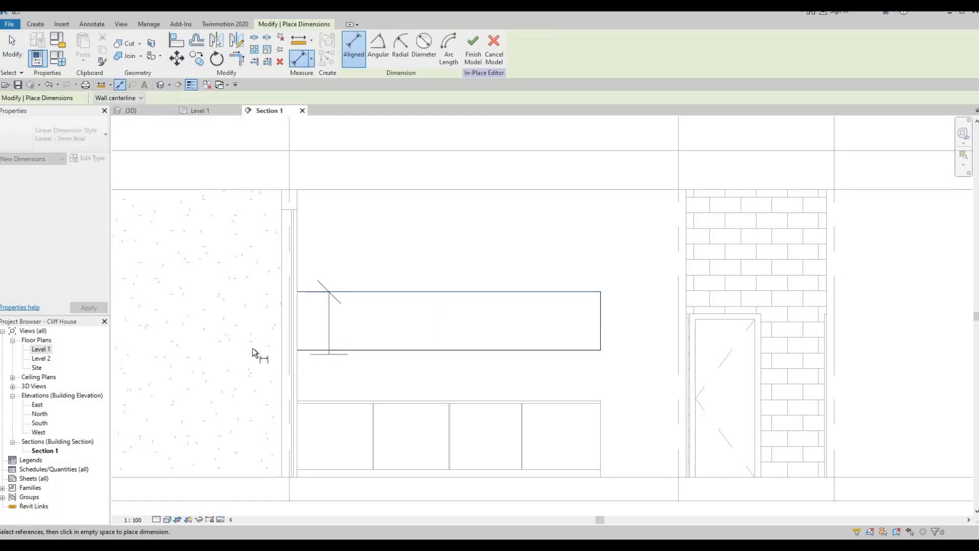
pyautogui.click(253, 346)
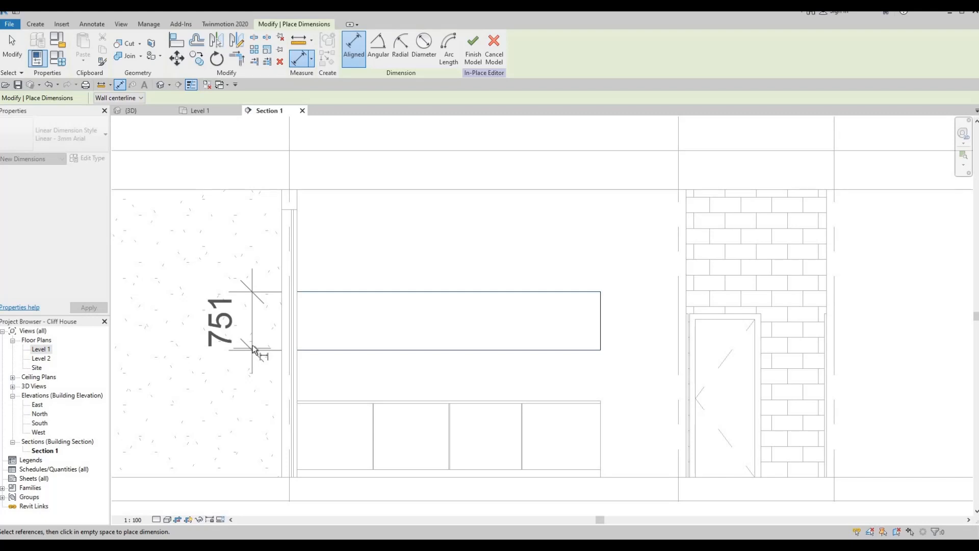
pyautogui.press('Escape')
# Measure the vertical gap between the upper cabinet's underside and the countertop, and leave the dimension command.
pyautogui.click(320, 350)
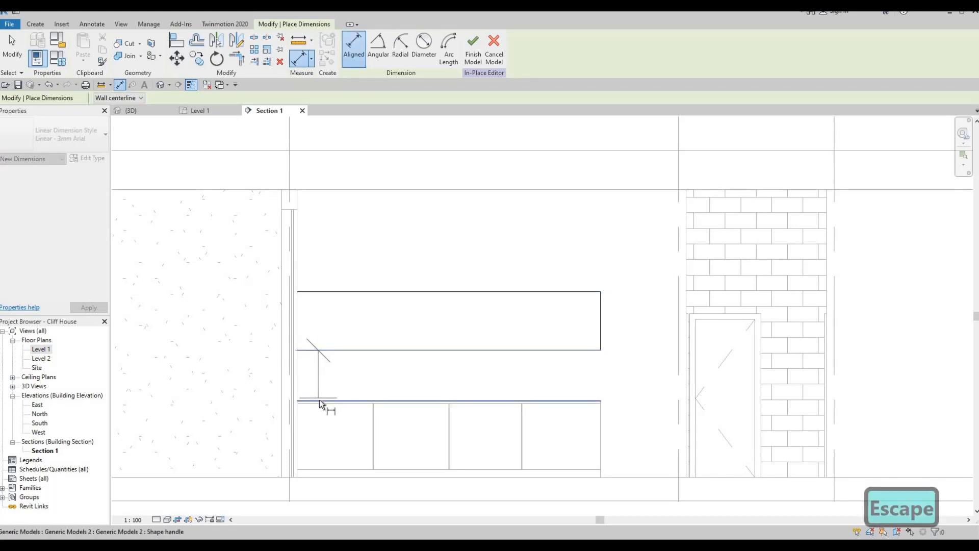
pyautogui.click(320, 399)
pyautogui.click(245, 399)
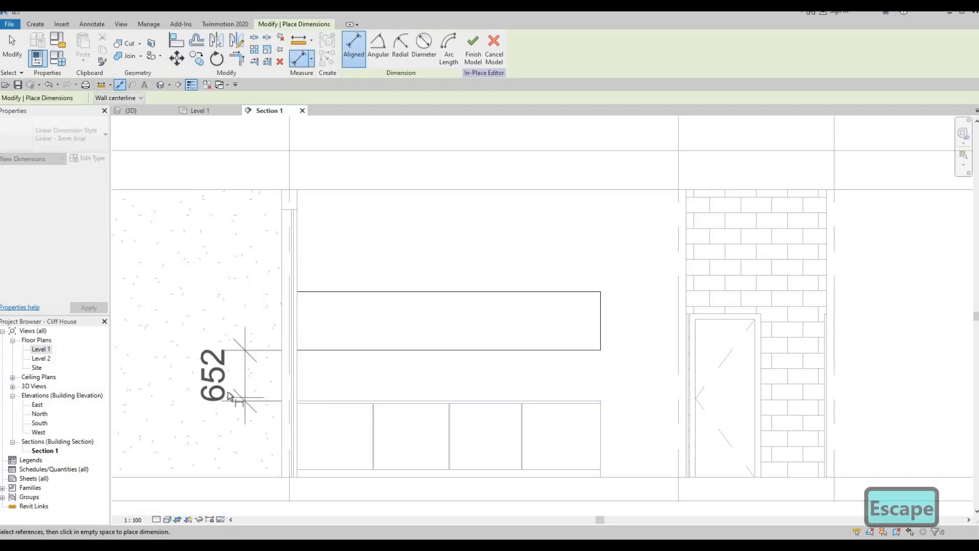
pyautogui.press('Escape')
pyautogui.press('Escape')
pyautogui.moveTo(350, 372); pyautogui.dragTo(278, 283, button='middle')
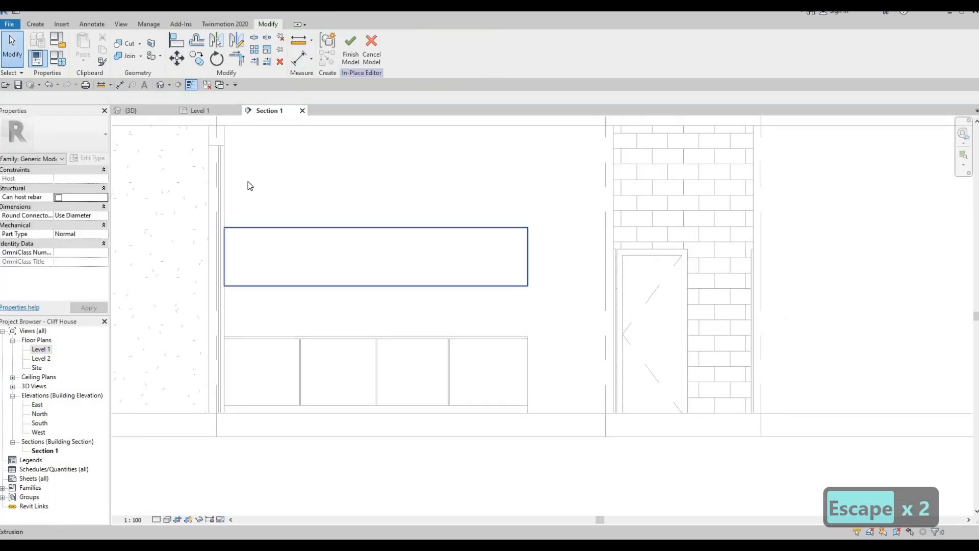
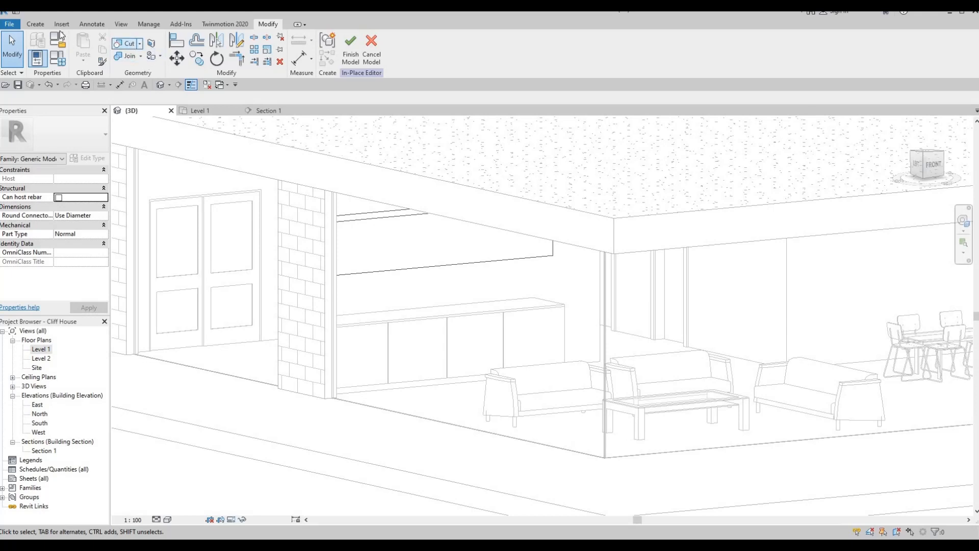
# Start a void extrusion in the 3D view and set its work plane by picking the upper cabinet's front face.
pyautogui.click(35, 25)
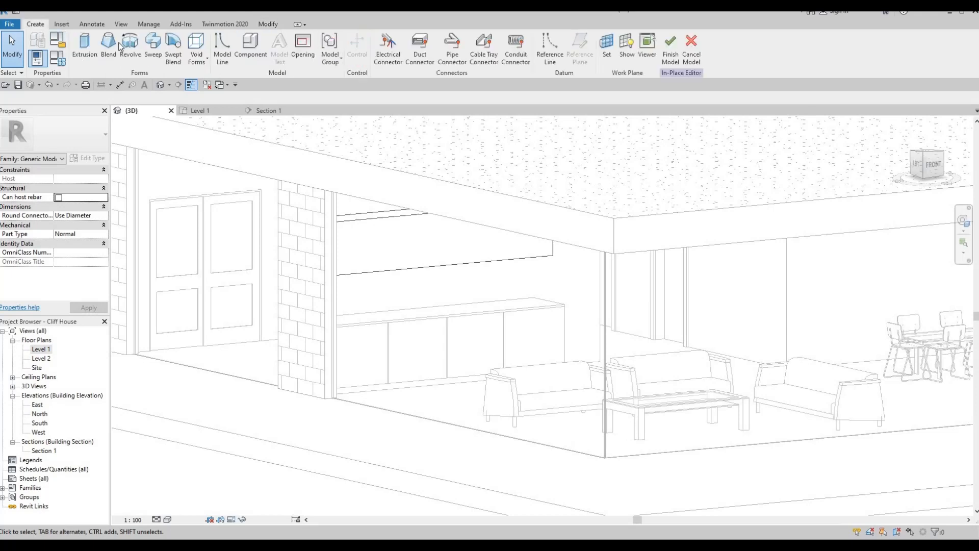
pyautogui.click(198, 56)
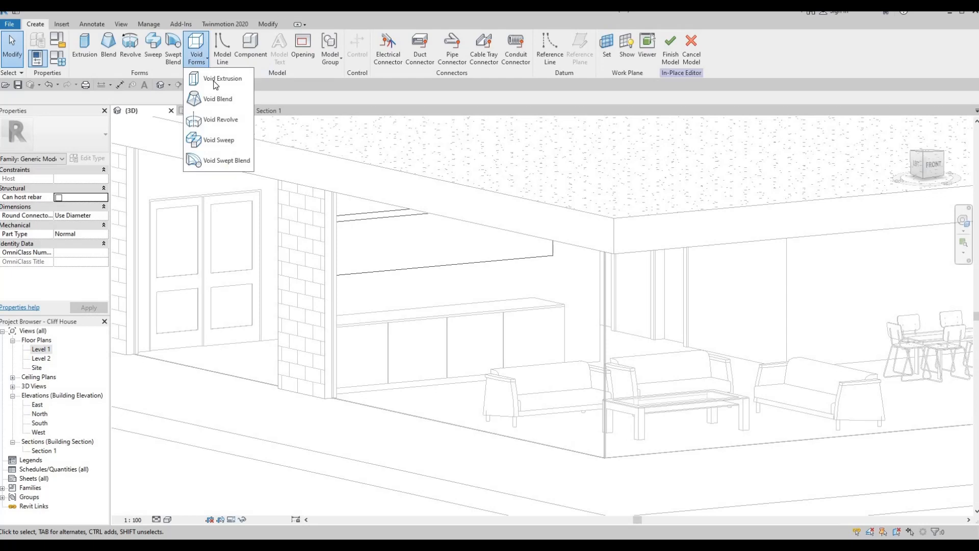
pyautogui.click(217, 78)
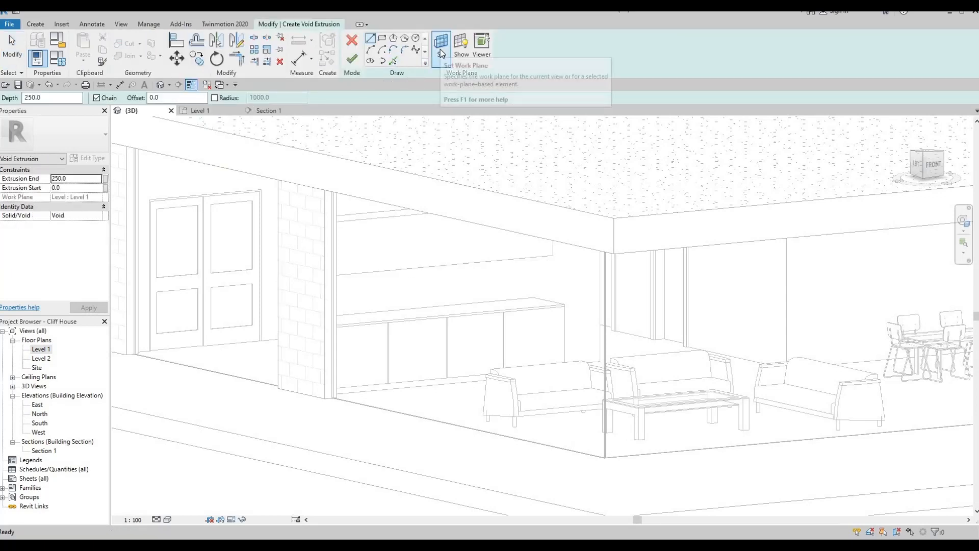
pyautogui.click(442, 54)
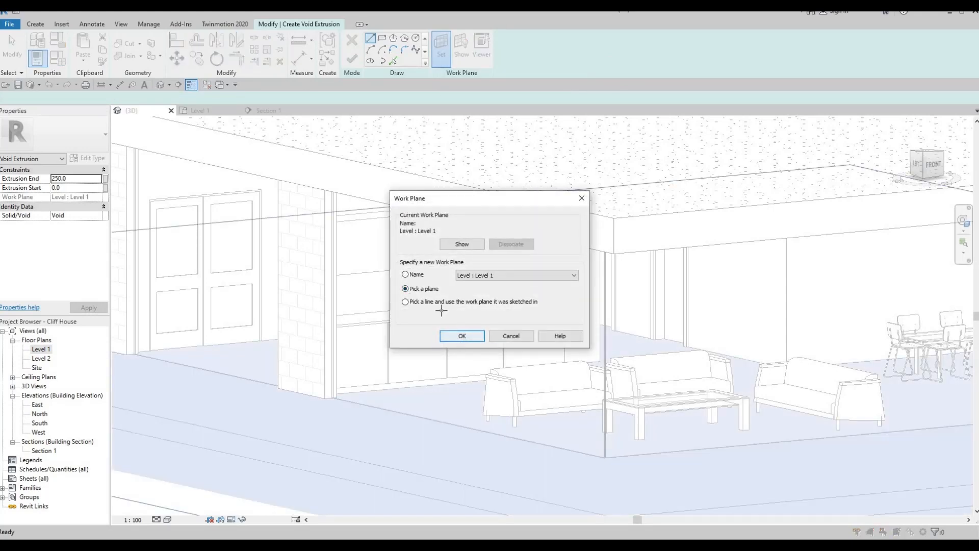
pyautogui.press('Return')
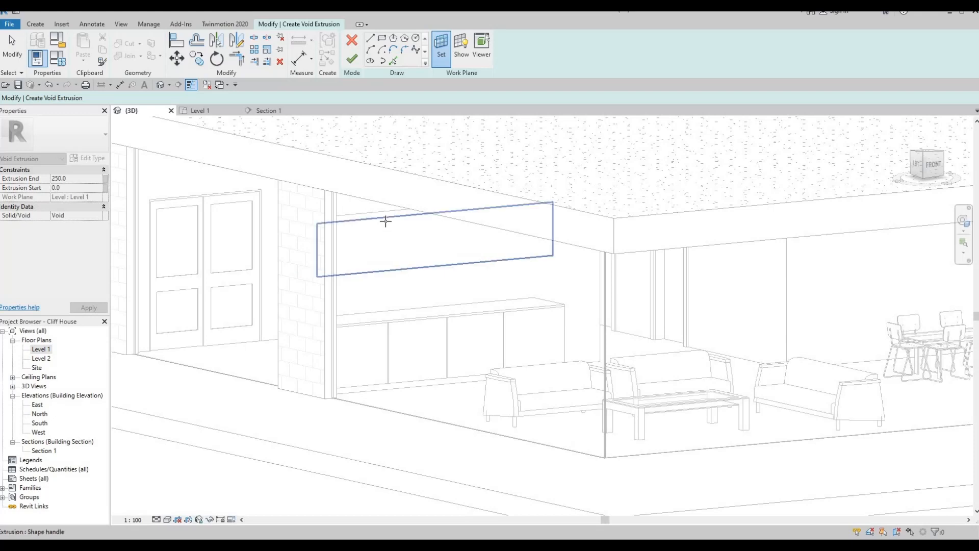
pyautogui.click(384, 224)
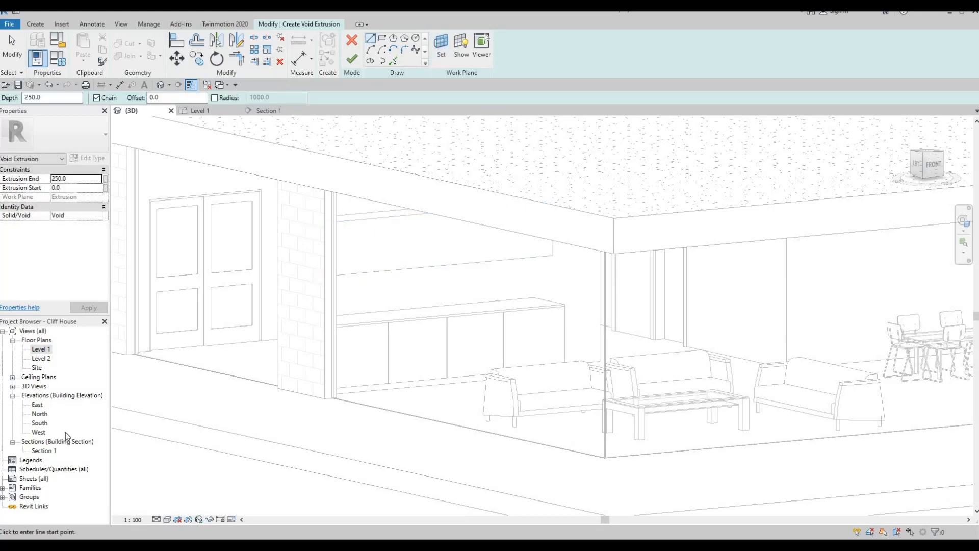
# In Section 1, sketch a narrow void rectangle about 20 mm wide and 1400 mm tall from the lower cabinets' middle door gap into the upper cabinet.
pyautogui.doubleClick(45, 452)
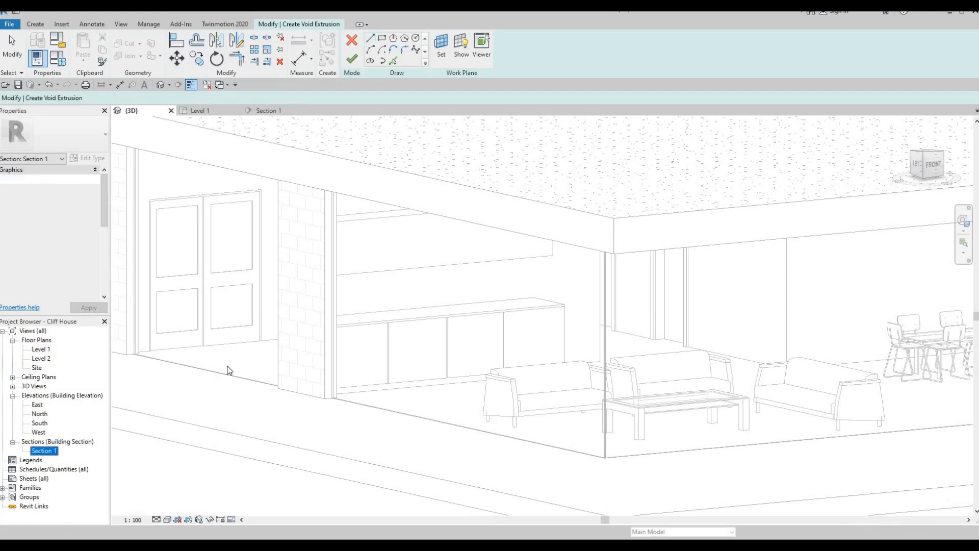
pyautogui.scroll(2, 273, 279)
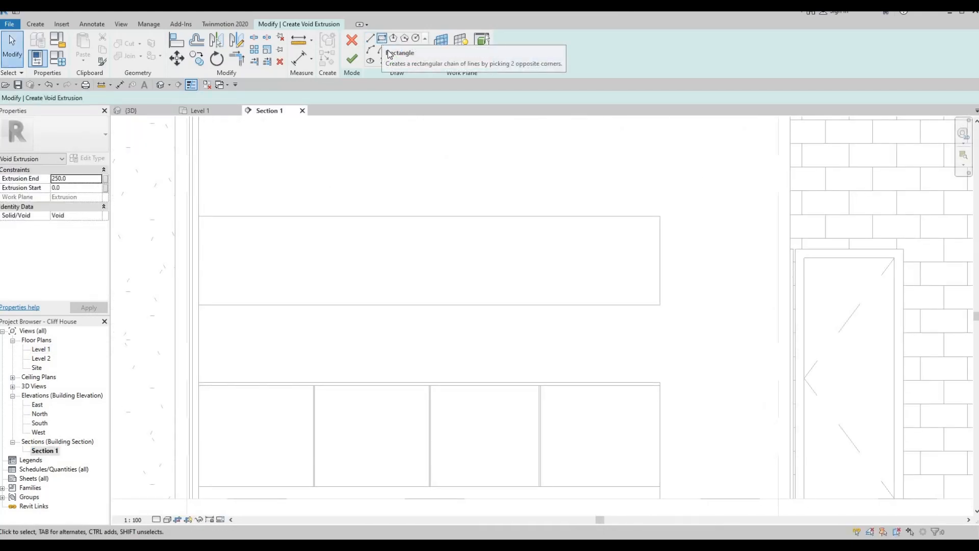
pyautogui.click(382, 39)
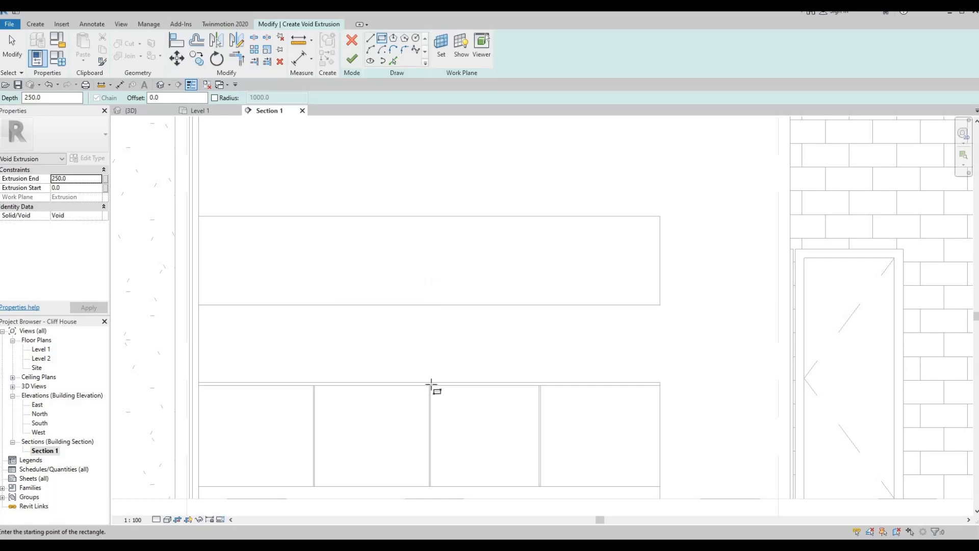
pyautogui.scroll(3, 431, 386)
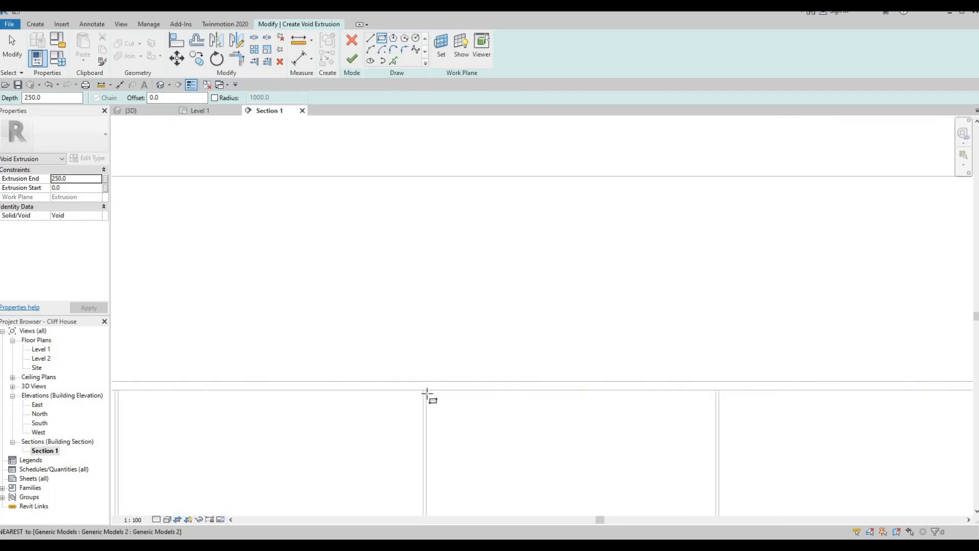
pyautogui.click(426, 390)
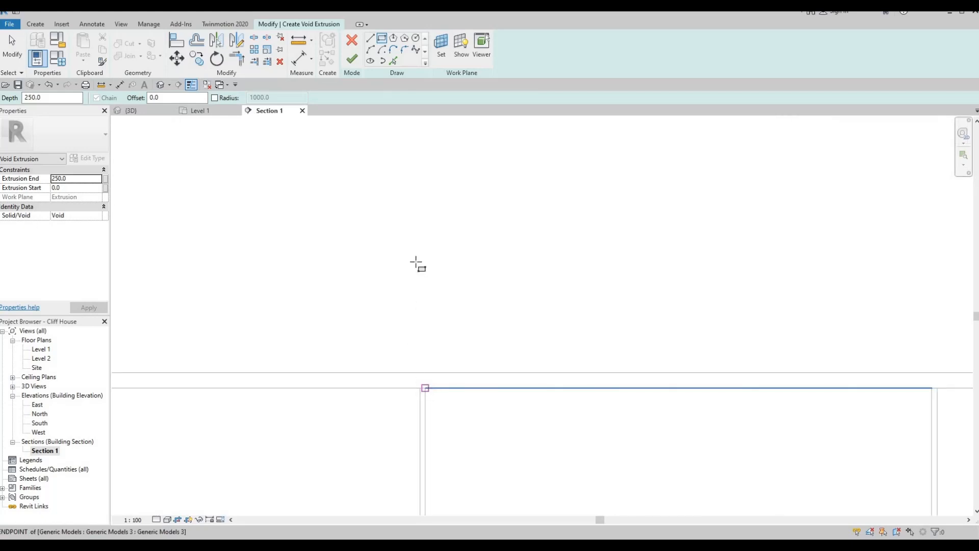
pyautogui.scroll(2, 421, 325)
pyautogui.moveTo(422, 142); pyautogui.dragTo(406, 310, button='middle')
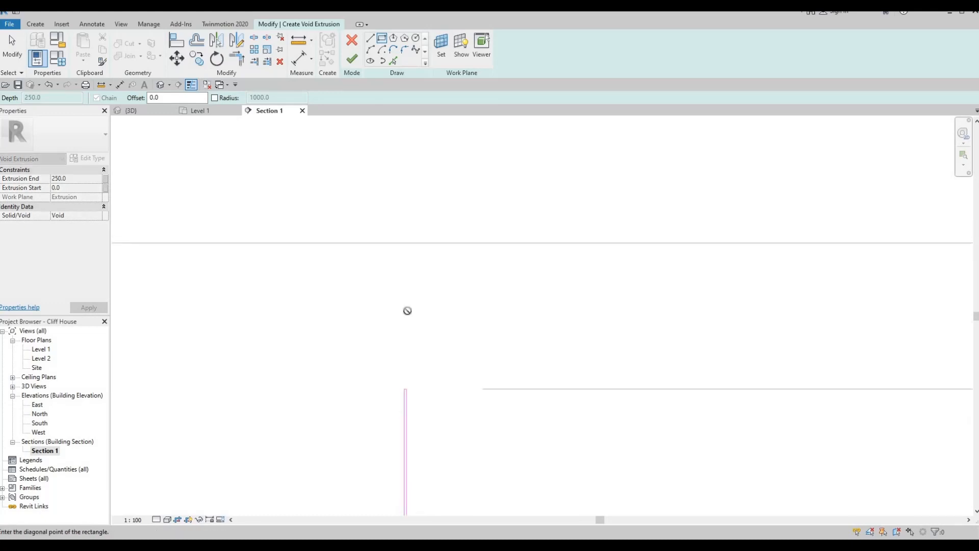
pyautogui.scroll(-2, 411, 266)
pyautogui.moveTo(416, 142); pyautogui.dragTo(409, 253, button='middle')
pyautogui.scroll(-1, 410, 250)
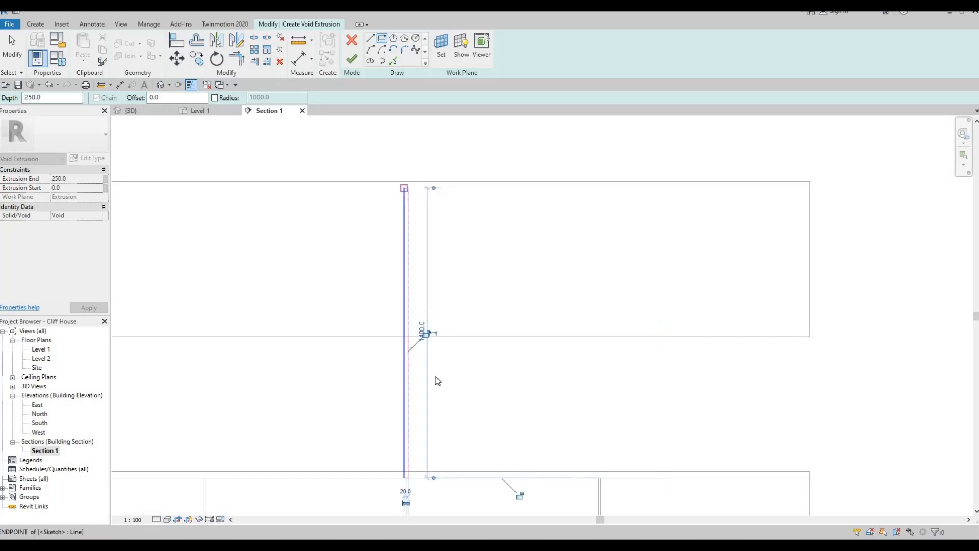
pyautogui.press('Escape')
pyautogui.press('Escape')
# Align the void rectangle's outer vertical edge with the far side of the lower cabinets' middle door gap.
pyautogui.moveTo(405, 332); pyautogui.dragTo(393, 390, button='middle')
pyautogui.scroll(2, 393, 390)
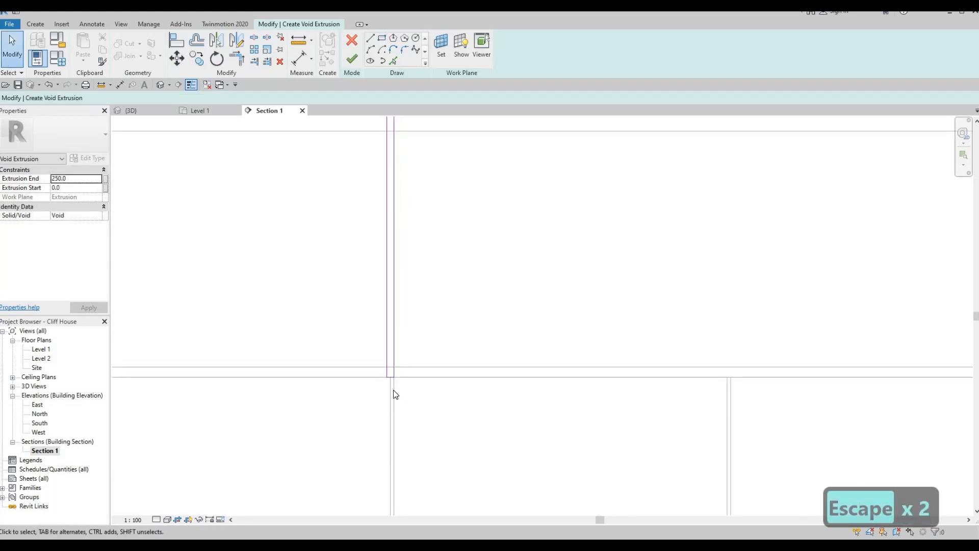
pyautogui.press('a')
pyautogui.press('l')
pyautogui.scroll(1, 393, 385)
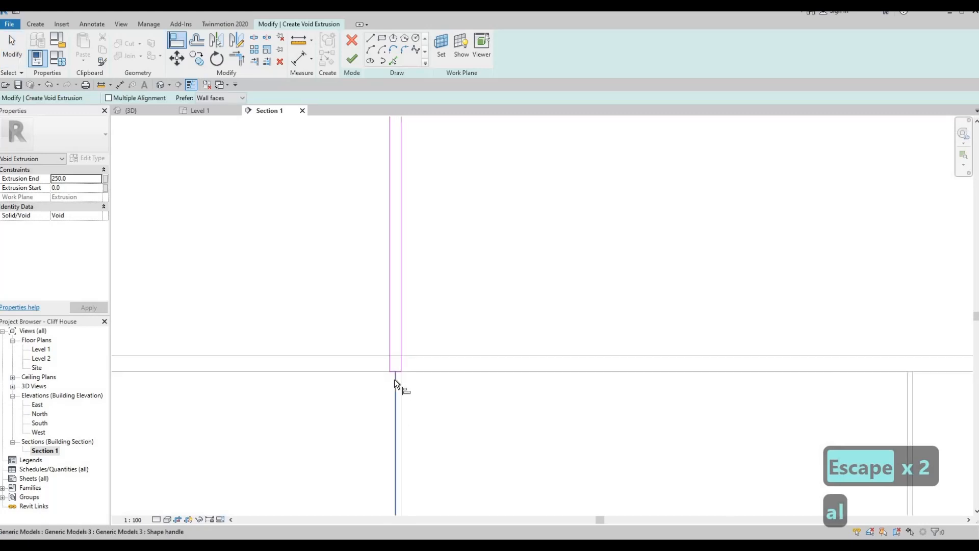
pyautogui.press('Escape')
pyautogui.scroll(-2, 436, 371)
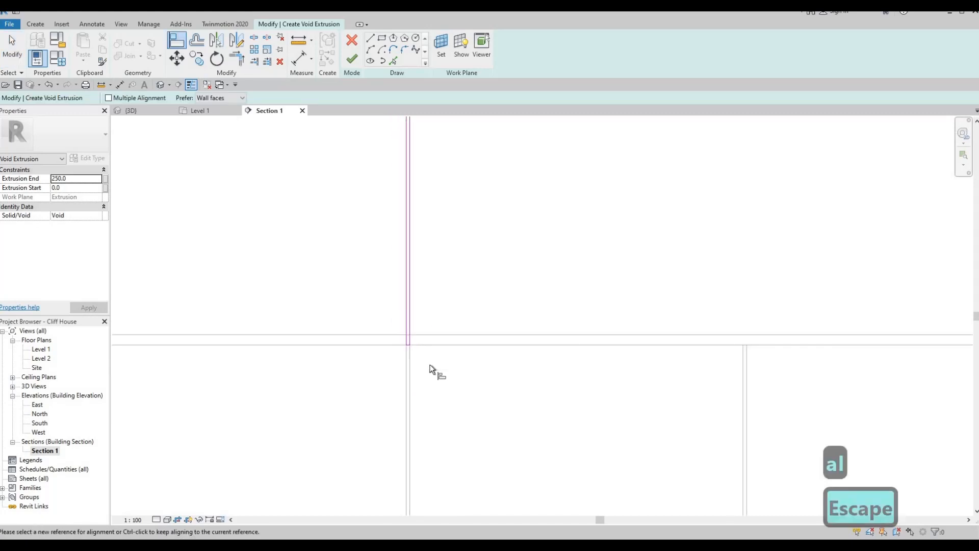
pyautogui.moveTo(435, 372); pyautogui.dragTo(429, 408, button='middle')
pyautogui.scroll(-2, 431, 370)
pyautogui.scroll(2, 421, 405)
pyautogui.press('Escape')
pyautogui.press('Escape')
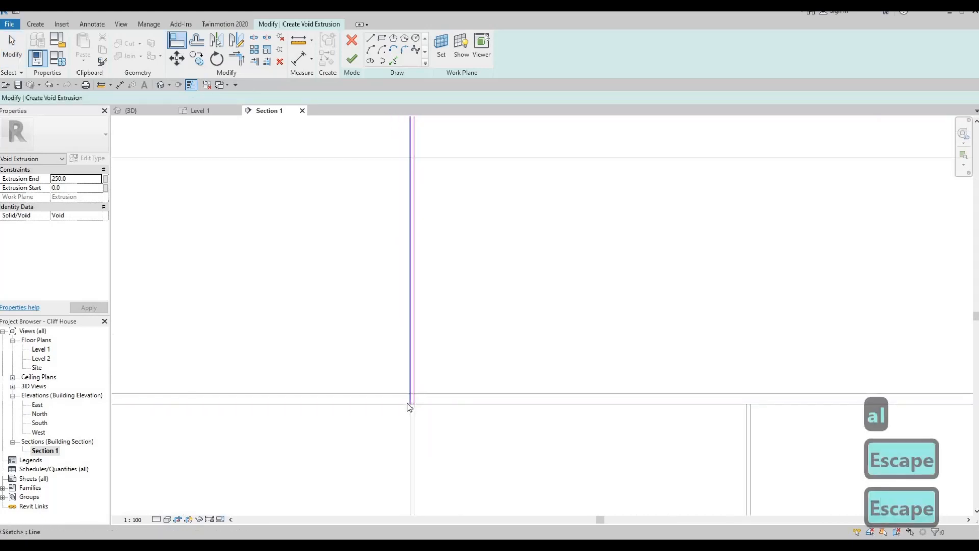
# Try to reposition the narrow void rectangle's lower edge, and undo the change.
pyautogui.moveTo(386, 388)
pyautogui.mouseDown()
pyautogui.moveTo(436, 427)
pyautogui.moveTo(412, 355)
pyautogui.moveTo(415, 211)
pyautogui.moveTo(407, 356)
pyautogui.mouseUp()
pyautogui.scroll(5, 413, 403)
pyautogui.hotkey('ctrl', 'z')
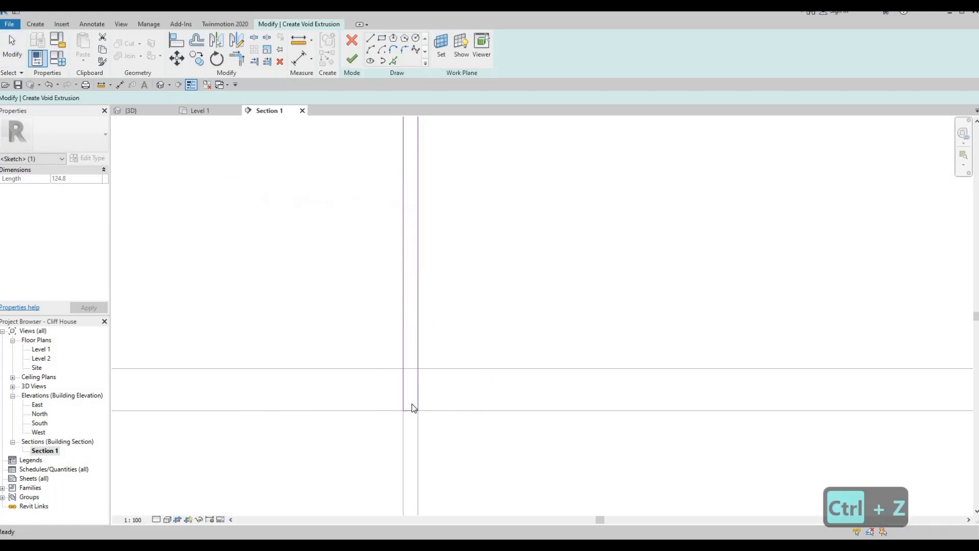
pyautogui.hotkey('ctrl', 'z')
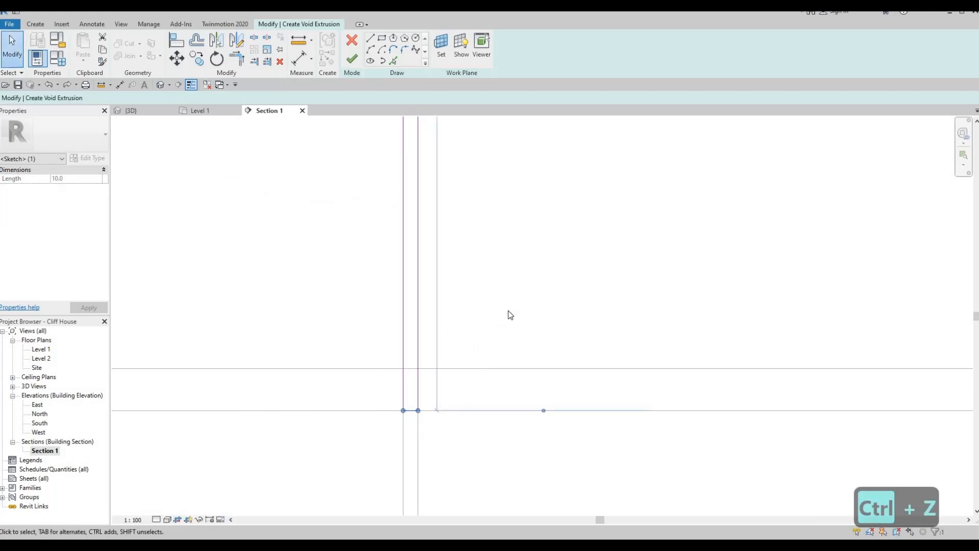
# Nudge the narrow void rectangle's lower edge upward until it sits just above the upper cabinet's bottom edge.
pyautogui.press('Up')
pyautogui.press('Up')
pyautogui.press('Up')
pyautogui.press('Up')
pyautogui.press('Up')
pyautogui.press('Up')
pyautogui.press('Up')
pyautogui.press('Up')
pyautogui.press('Up')
pyautogui.press('Up')
pyautogui.press('Up')
pyautogui.press('Up')
pyautogui.press('Up')
pyautogui.press('Up')
pyautogui.press('Up')
pyautogui.press('Up')
pyautogui.press('Up')
pyautogui.press('Up')
pyautogui.press('Up')
pyautogui.press('Up')
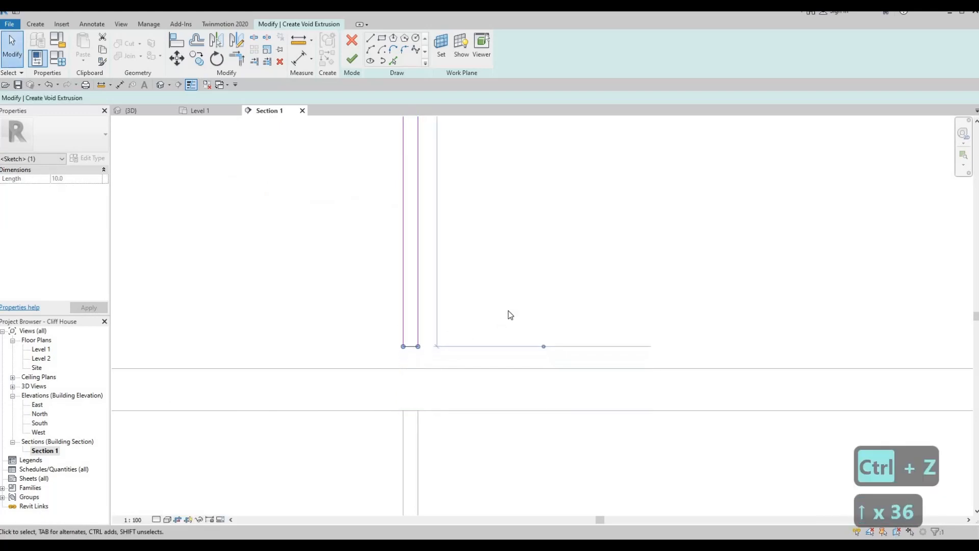
pyautogui.press('Up')
pyautogui.press('Up')
pyautogui.press('Up')
pyautogui.press('Up')
pyautogui.press('Up')
pyautogui.press('Up')
pyautogui.press('Up')
pyautogui.press('Up')
pyautogui.press('Up')
pyautogui.press('Up')
pyautogui.press('Up')
pyautogui.press('Up')
pyautogui.press('Up')
pyautogui.press('Up')
pyautogui.press('Up')
pyautogui.press('Up')
pyautogui.press('Up')
pyautogui.press('Up')
pyautogui.press('Up')
pyautogui.press('Up')
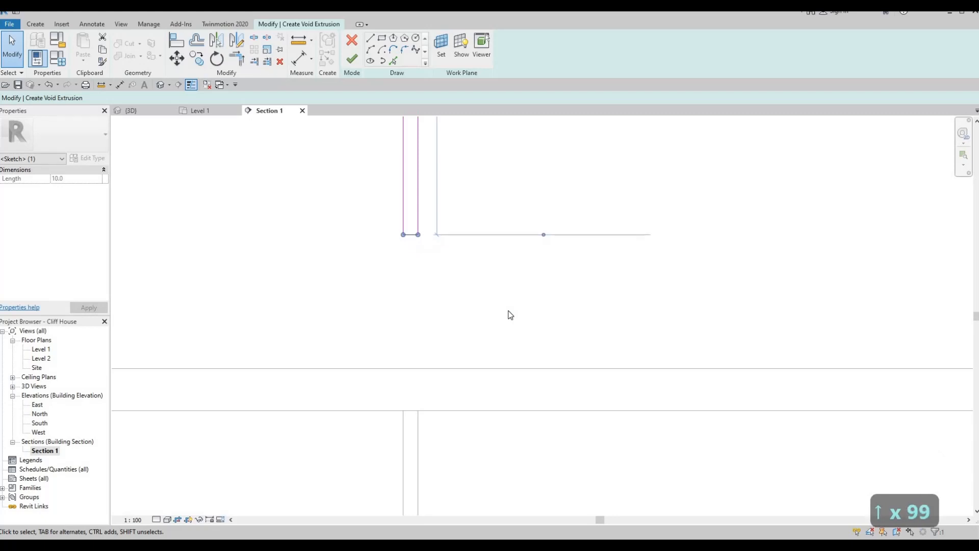
pyautogui.press('Up')
pyautogui.press('Up')
pyautogui.press('Up')
pyautogui.press('Up')
pyautogui.press('Up')
pyautogui.press('Up')
pyautogui.press('Up')
pyautogui.press('Up')
pyautogui.press('Up')
pyautogui.press('Up')
pyautogui.press('Up')
pyautogui.press('Up')
pyautogui.press('Up')
pyautogui.press('Up')
pyautogui.press('Up')
pyautogui.press('Up')
pyautogui.press('Up')
pyautogui.press('Up')
pyautogui.press('Up')
pyautogui.press('Up')
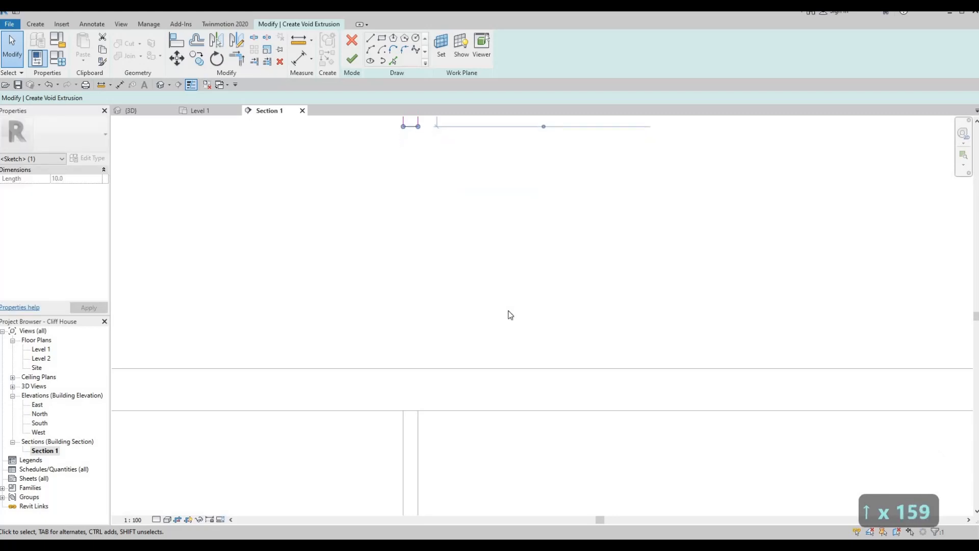
pyautogui.press('Up')
pyautogui.press('Up')
pyautogui.press('Up')
pyautogui.press('Up')
pyautogui.press('Up')
pyautogui.press('Up')
pyautogui.press('Up')
pyautogui.press('Up')
pyautogui.press('Up')
pyautogui.press('Up')
pyautogui.press('Up')
pyautogui.press('Up')
pyautogui.press('Up')
pyautogui.press('Up')
pyautogui.press('Up')
pyautogui.press('Up')
pyautogui.press('Up')
pyautogui.press('Up')
pyautogui.press('Up')
pyautogui.press('Up')
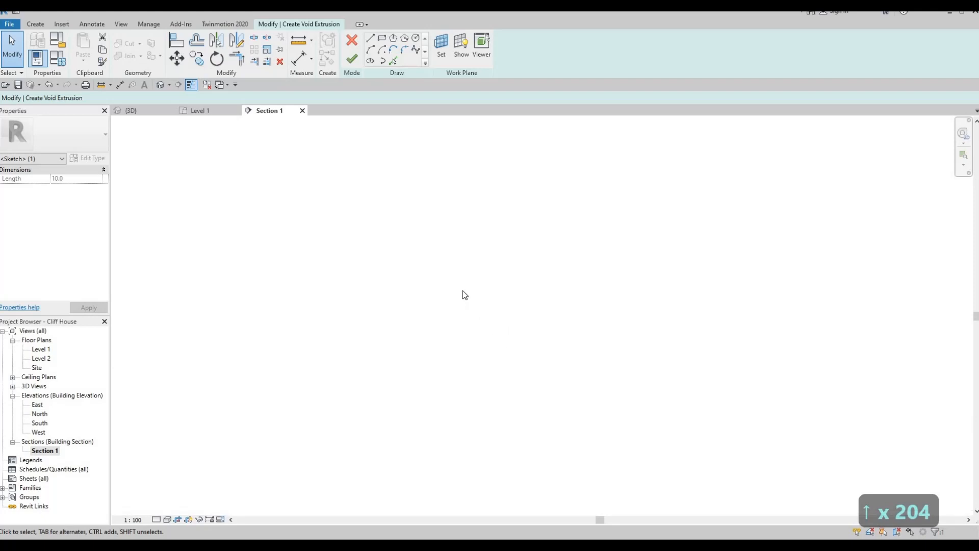
pyautogui.scroll(-4, 508, 250)
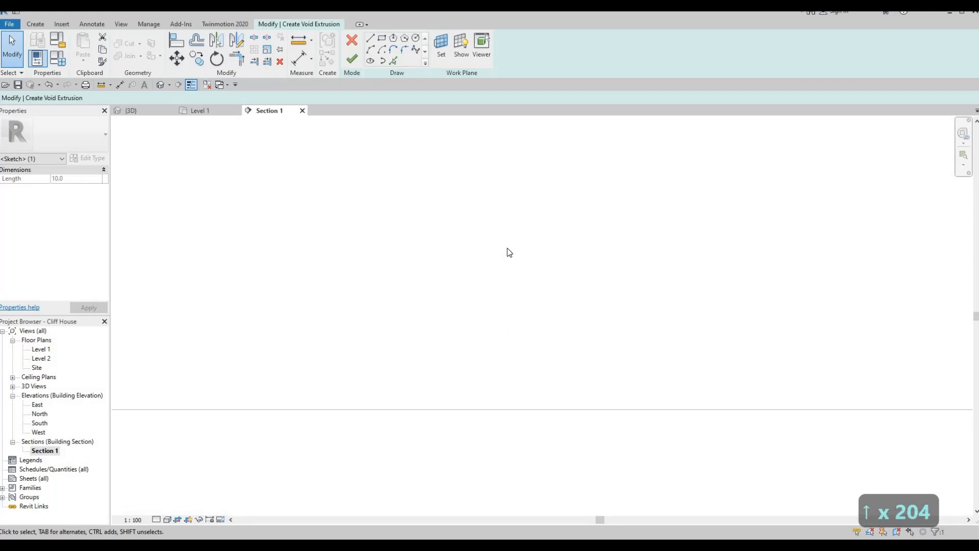
pyautogui.scroll(-1, 484, 380)
pyautogui.moveTo(479, 381); pyautogui.dragTo(480, 428, button='middle')
pyautogui.scroll(-1, 480, 428)
pyautogui.moveTo(558, 212); pyautogui.dragTo(559, 363, button='middle')
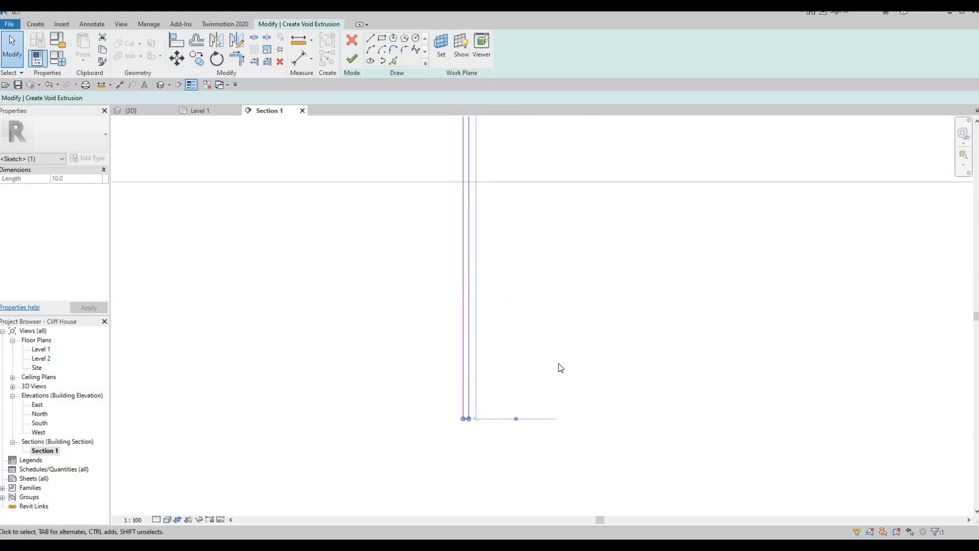
pyautogui.scroll(-1, 559, 363)
pyautogui.press('Up')
pyautogui.press('Up')
pyautogui.press('Up')
pyautogui.press('Up')
pyautogui.press('Up')
pyautogui.press('Up')
pyautogui.press('Up')
pyautogui.press('Up')
pyautogui.press('Up')
pyautogui.press('Up')
pyautogui.press('Up')
pyautogui.press('Up')
pyautogui.press('Up')
pyautogui.press('Up')
pyautogui.press('Up')
pyautogui.press('Up')
pyautogui.press('Up')
pyautogui.press('Up')
pyautogui.press('Up')
pyautogui.press('Up')
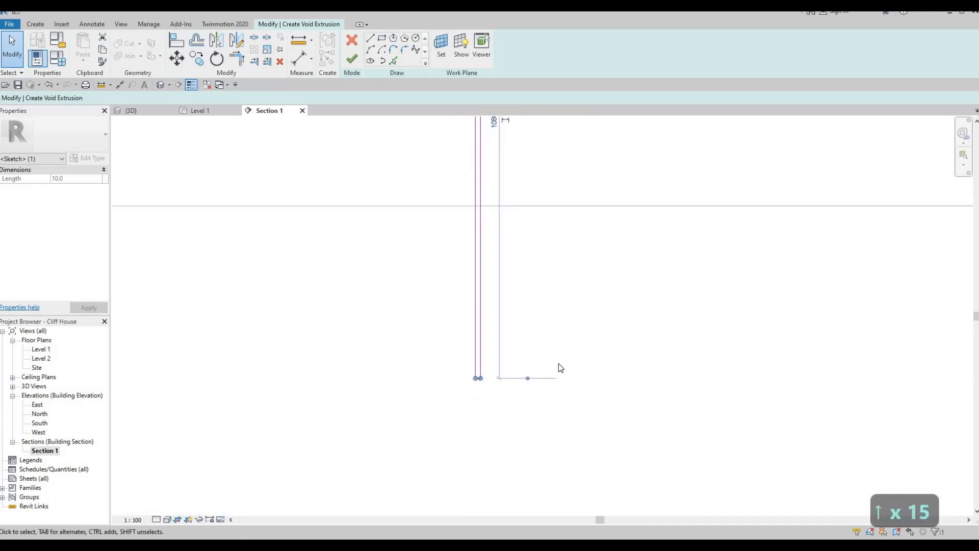
pyautogui.press('Up')
pyautogui.press('Up')
pyautogui.press('Up')
pyautogui.press('Up')
pyautogui.press('Up')
pyautogui.press('Up')
pyautogui.press('Up')
pyautogui.press('Up')
pyautogui.press('Up')
pyautogui.press('Up')
pyautogui.press('Up')
pyautogui.press('Up')
pyautogui.press('Up')
pyautogui.press('Up')
pyautogui.press('Up')
pyautogui.press('Up')
pyautogui.press('Up')
pyautogui.press('Up')
pyautogui.press('Up')
pyautogui.press('Up')
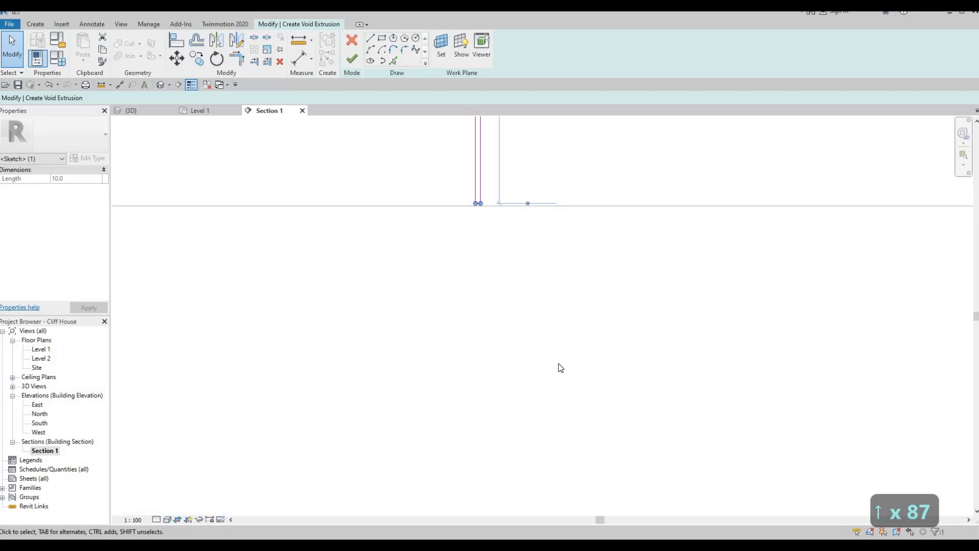
pyautogui.scroll(4, 475, 182)
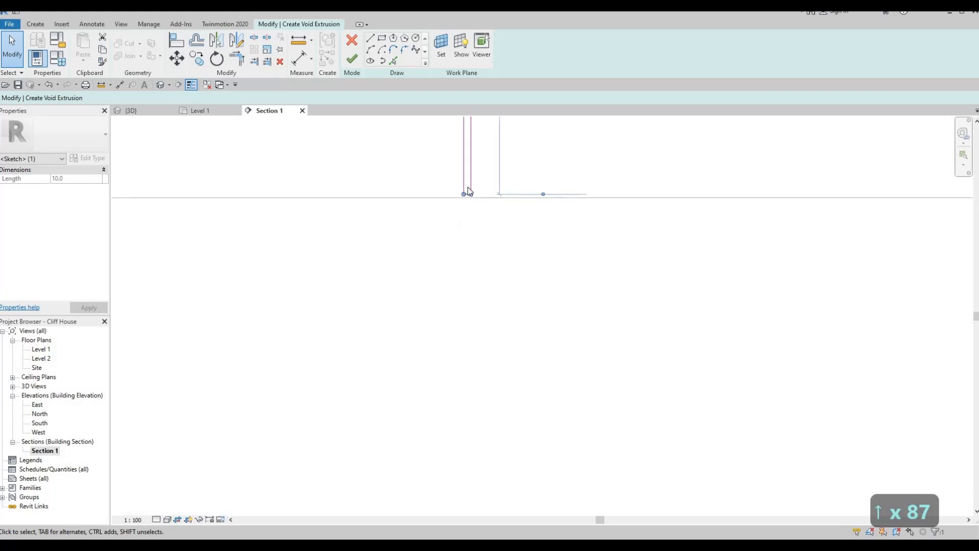
pyautogui.moveTo(475, 252); pyautogui.dragTo(486, 258, button='middle')
pyautogui.scroll(-3, 474, 332)
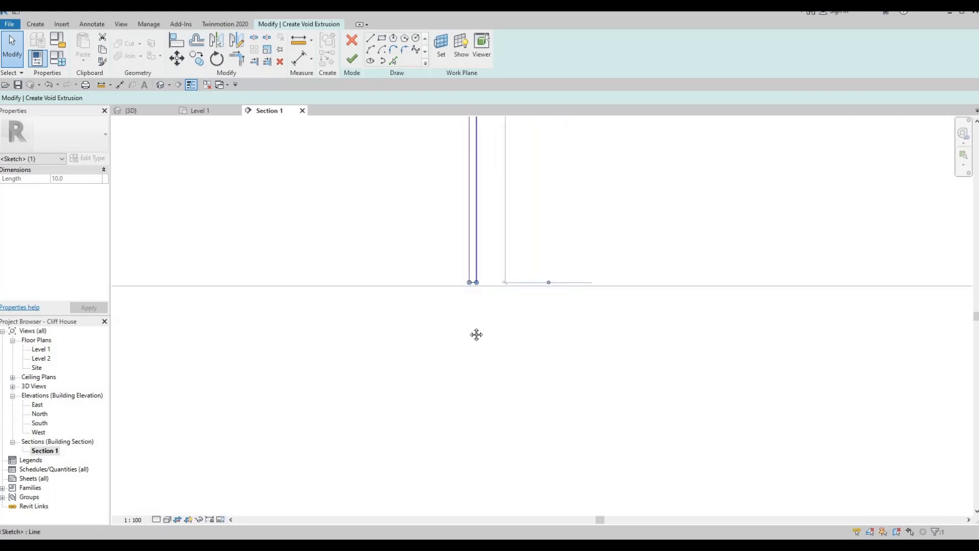
# Nudge the void rectangle's upper edge upward to leave only a small gap below the upper cabinet's top edge.
pyautogui.keyDown('ctrl'); pyautogui.scroll(5, 441, 337); pyautogui.keyUp('ctrl')
pyautogui.scroll(5, 444, 253)
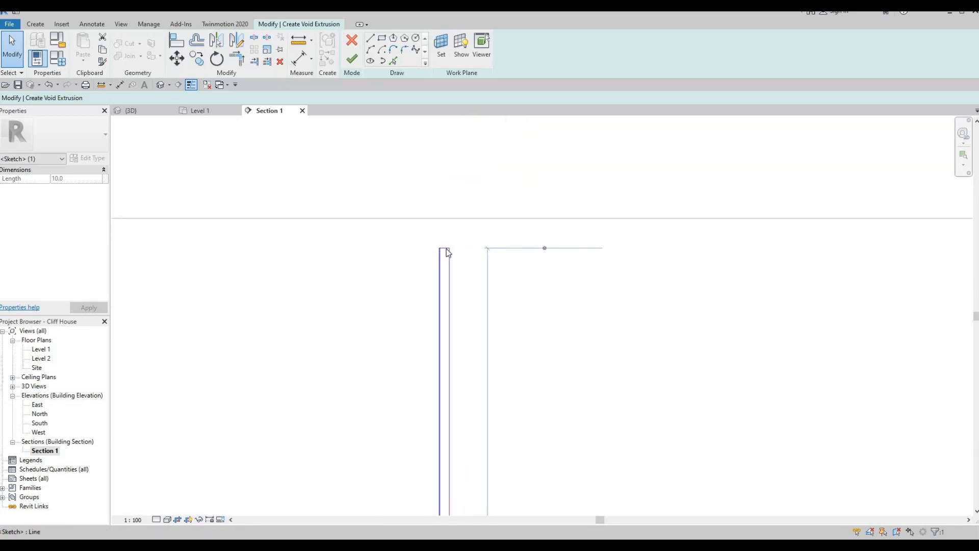
pyautogui.press('Up')
pyautogui.press('Up')
pyautogui.press('Up')
pyautogui.press('Up')
pyautogui.press('Up')
pyautogui.press('Up')
pyautogui.press('Up')
pyautogui.press('Up')
pyautogui.press('Up')
pyautogui.press('Up')
pyautogui.press('Up')
pyautogui.press('Up')
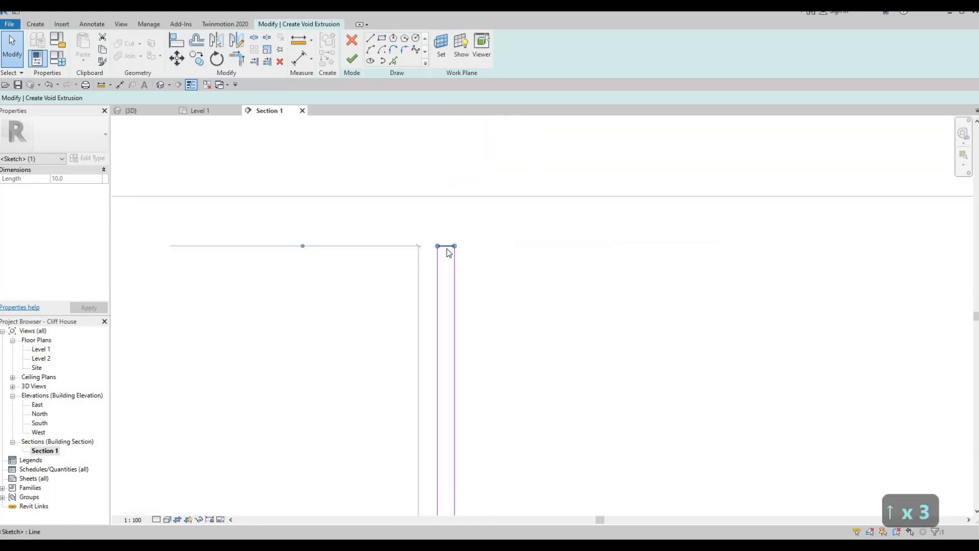
pyautogui.press('Up')
pyautogui.press('Up')
pyautogui.press('Up')
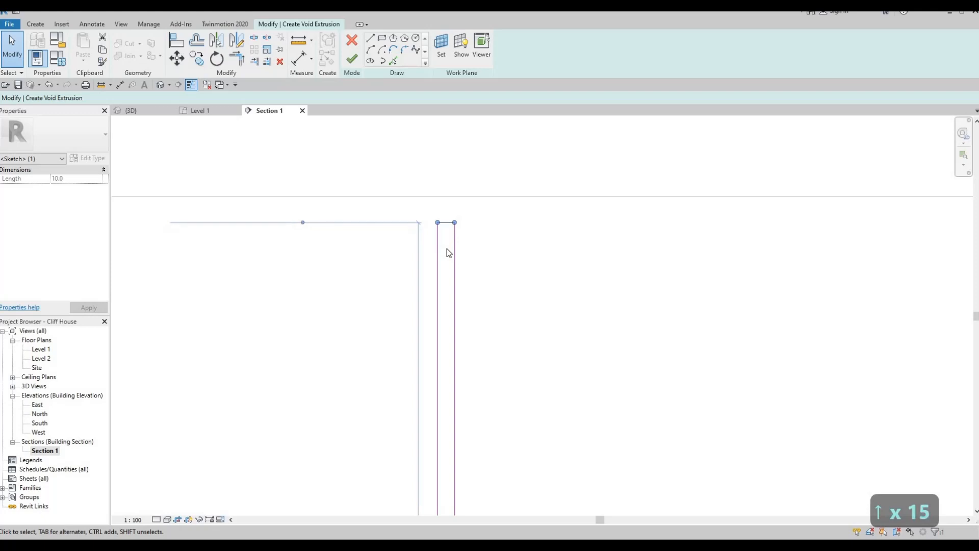
pyautogui.press('Up')
pyautogui.press('Up')
pyautogui.press('Escape')
pyautogui.press('Escape')
pyautogui.scroll(-4, 416, 265)
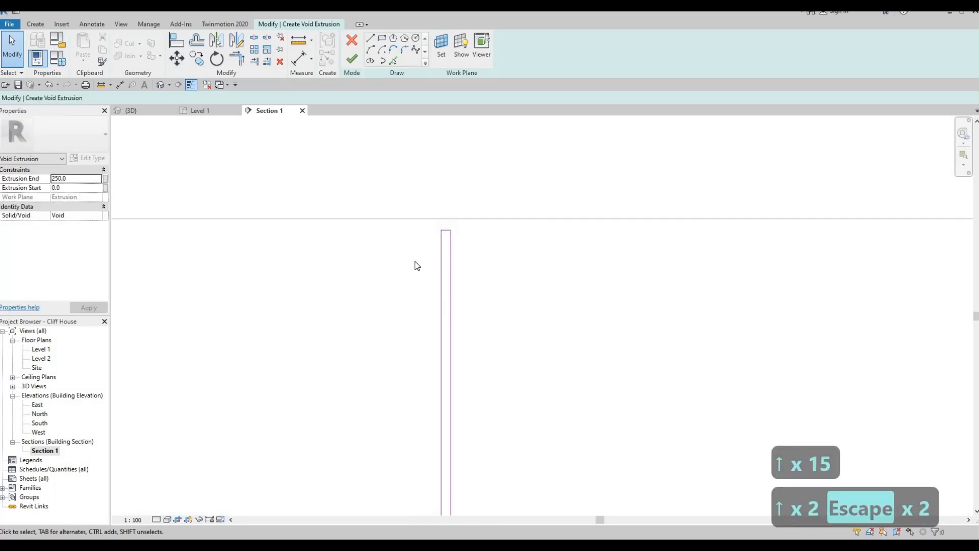
# Fine-tune the void rectangle's lower edge by nudging it slightly farther above the cabinet's bottom edge.
pyautogui.scroll(2, 401, 436)
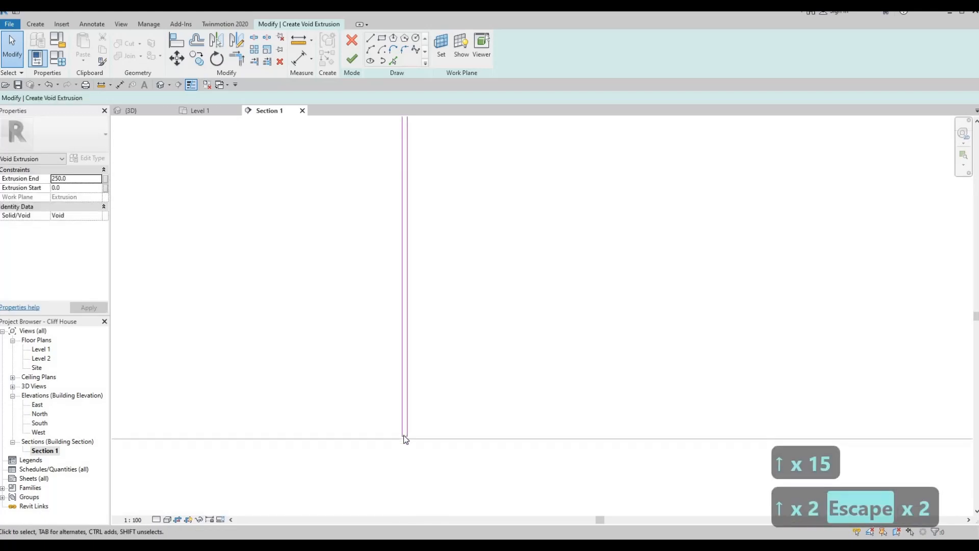
pyautogui.scroll(2, 408, 436)
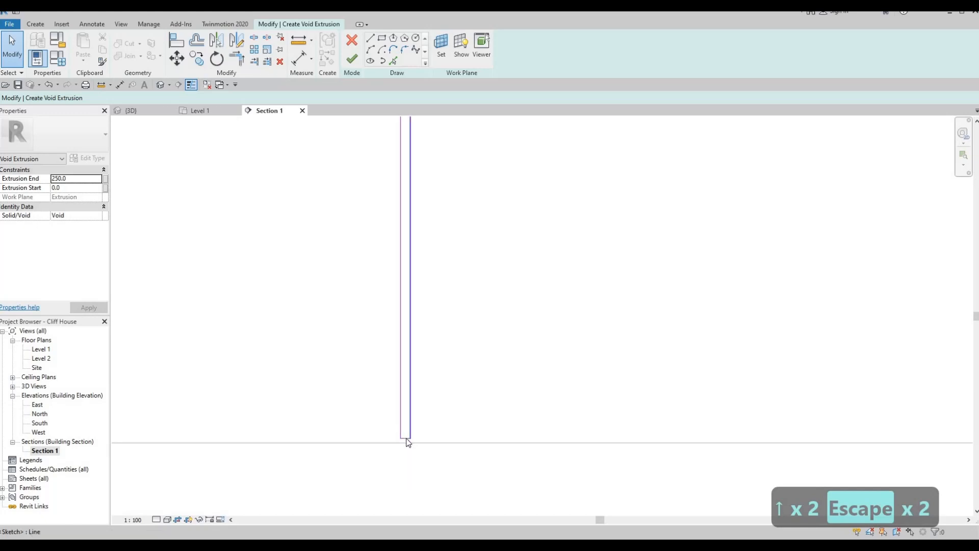
pyautogui.click(405, 435)
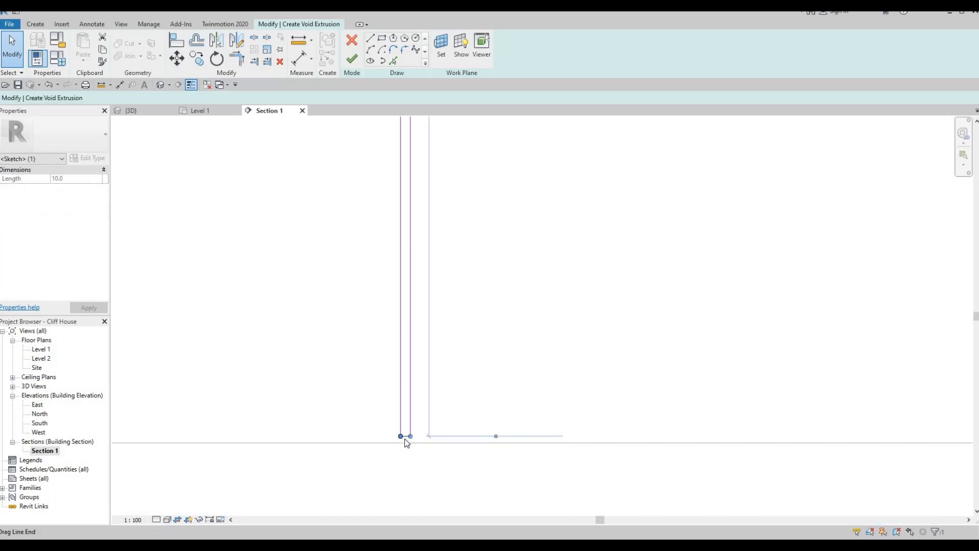
pyautogui.press('Escape')
pyautogui.press('Escape')
pyautogui.scroll(-4, 408, 408)
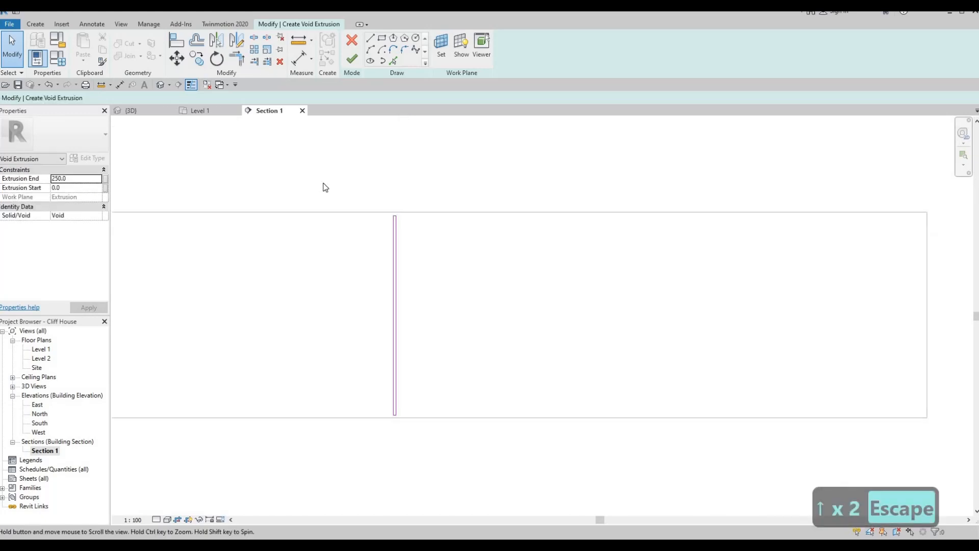
# Copy the narrow void rectangle 900 mm to the right, and place another copy on its left side within the upper cabinet.
pyautogui.moveTo(324, 183)
pyautogui.mouseDown()
pyautogui.moveTo(406, 321)
pyautogui.moveTo(428, 431)
pyautogui.mouseUp()
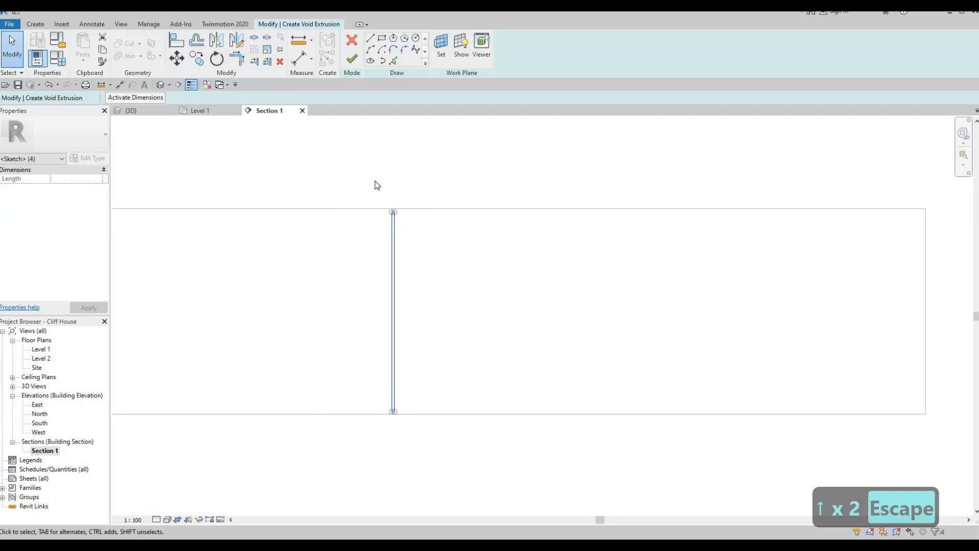
pyautogui.click(197, 61)
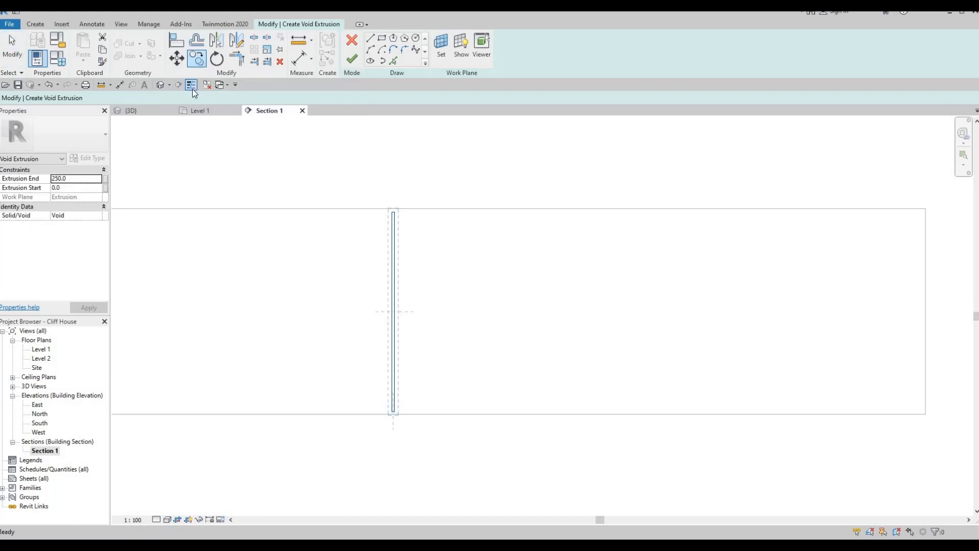
pyautogui.click(390, 241)
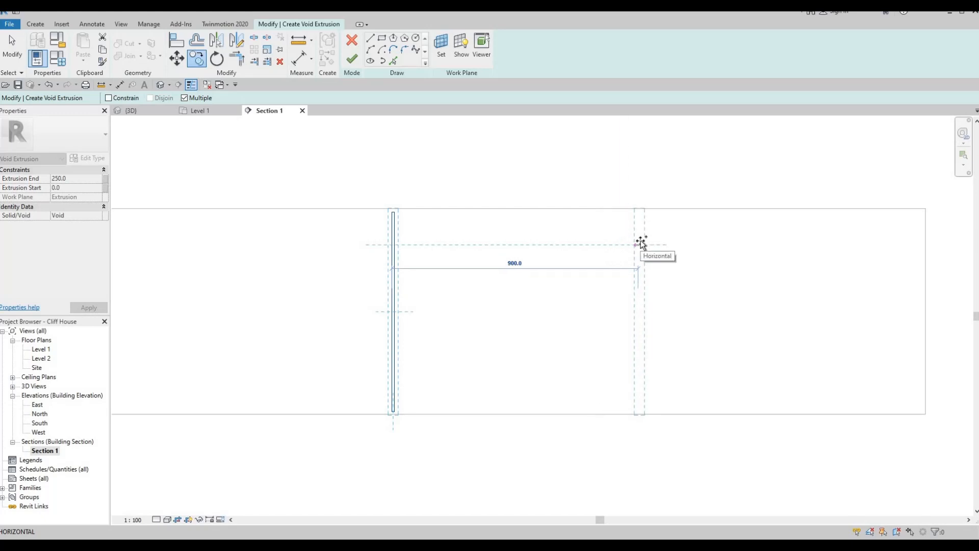
pyautogui.click(641, 242)
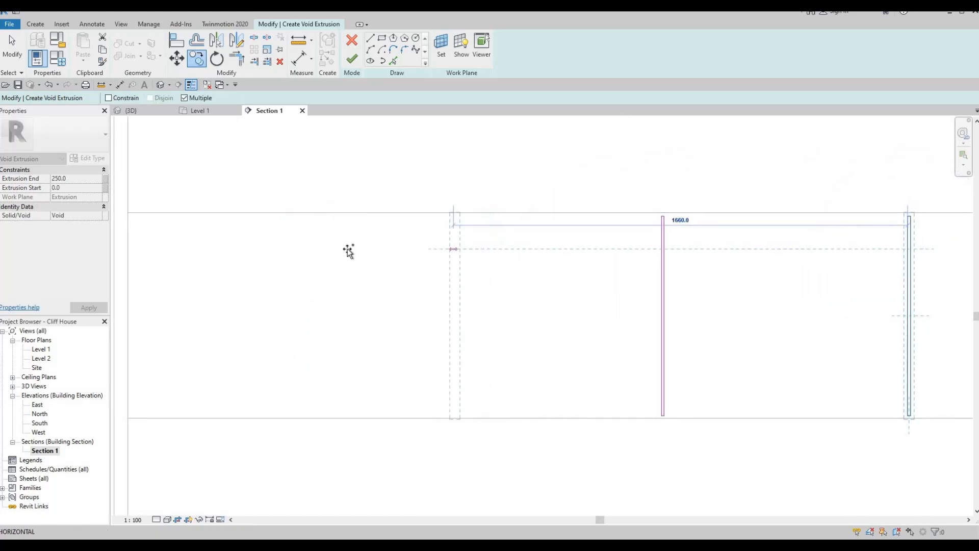
pyautogui.click(569, 276)
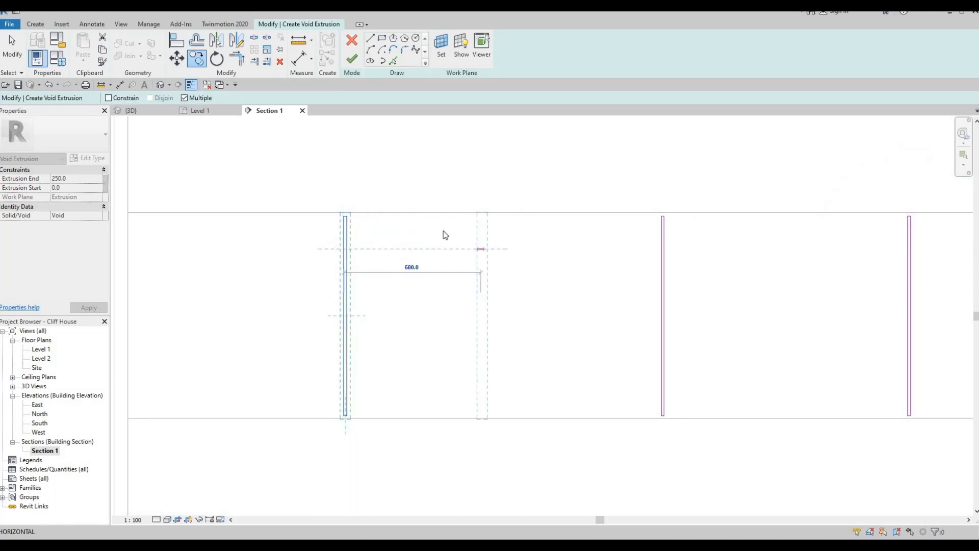
pyautogui.press('Escape')
pyautogui.press('Escape')
# Align the left void rectangle's edges with the first door gap of the lower cabinets.
pyautogui.scroll(-3, 396, 278)
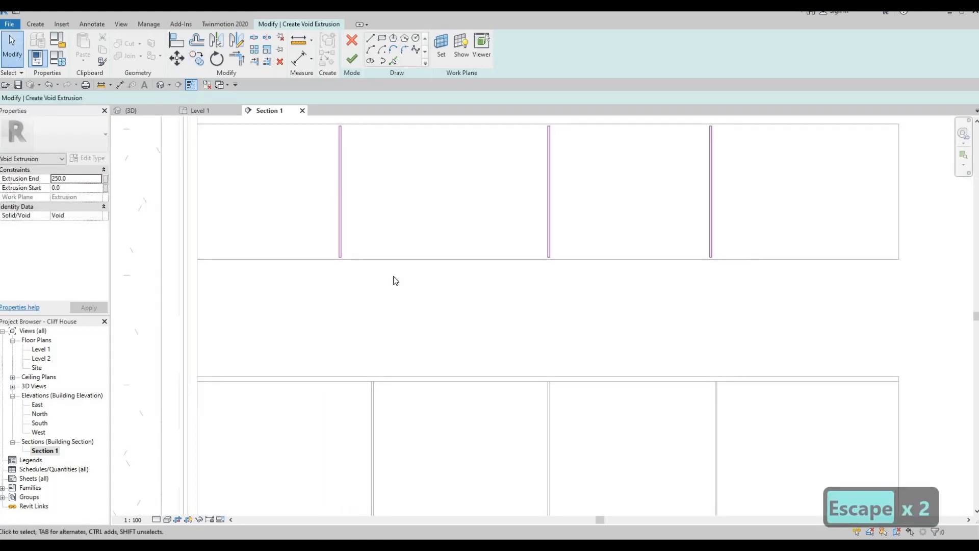
pyautogui.press('a')
pyautogui.press('l')
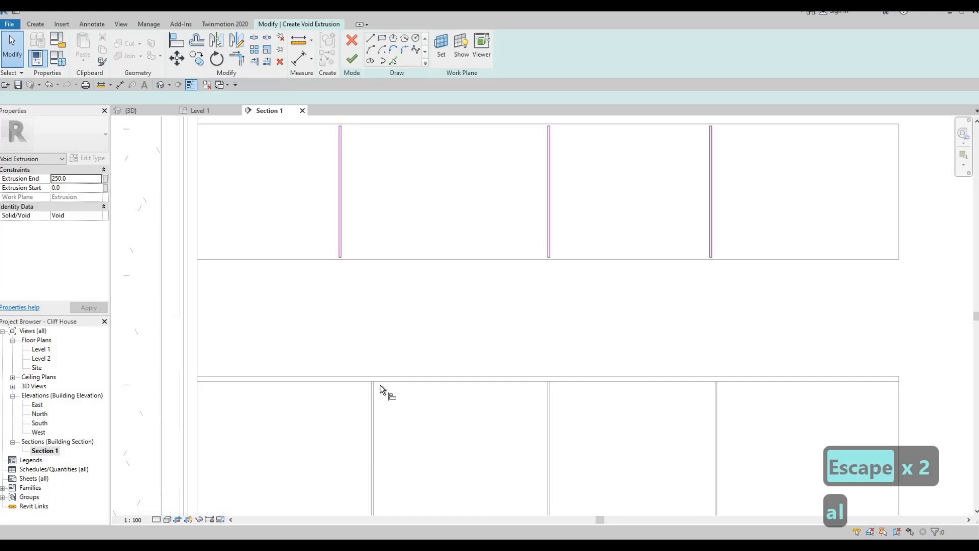
pyautogui.click(375, 396)
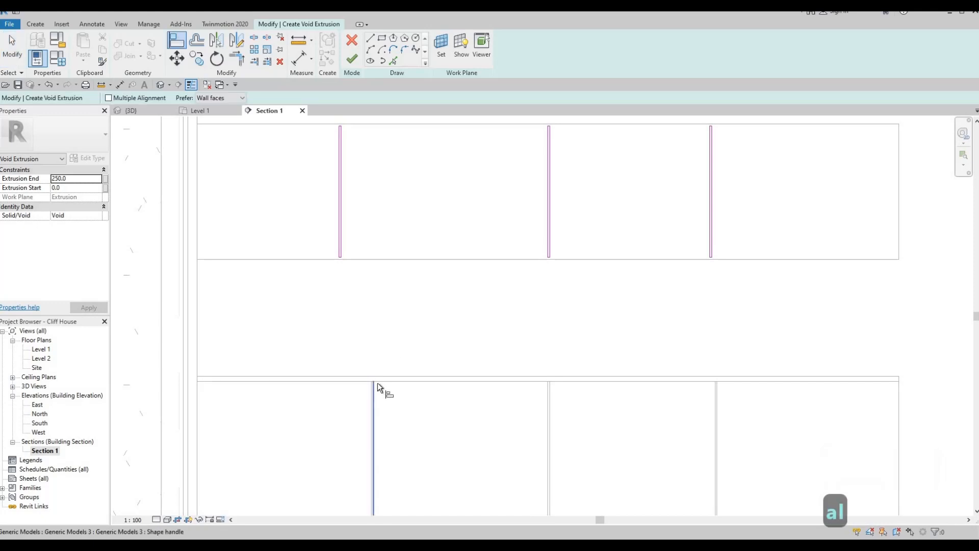
pyautogui.click(345, 216)
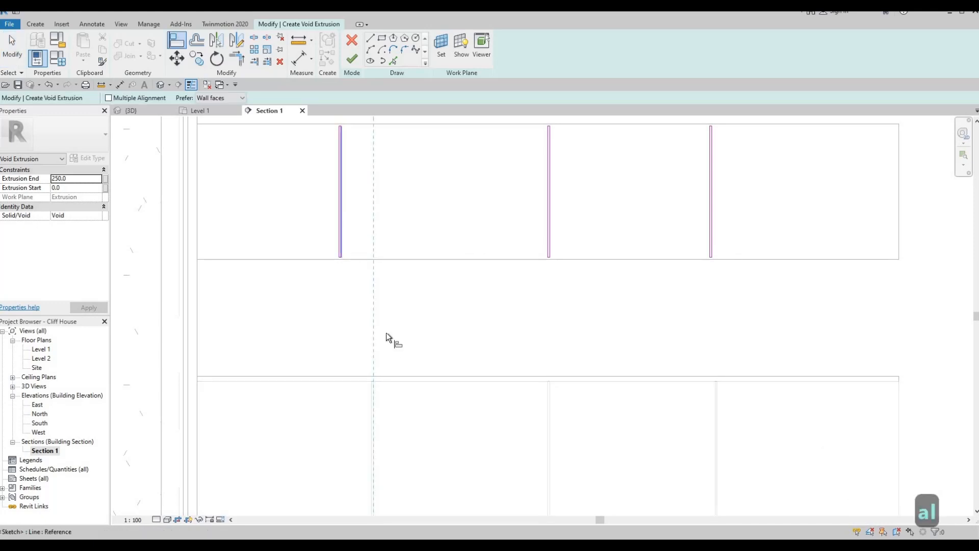
pyautogui.click(339, 202)
pyautogui.keyDown('shift'); pyautogui.hscroll(5, 524, 342); pyautogui.keyUp('shift')
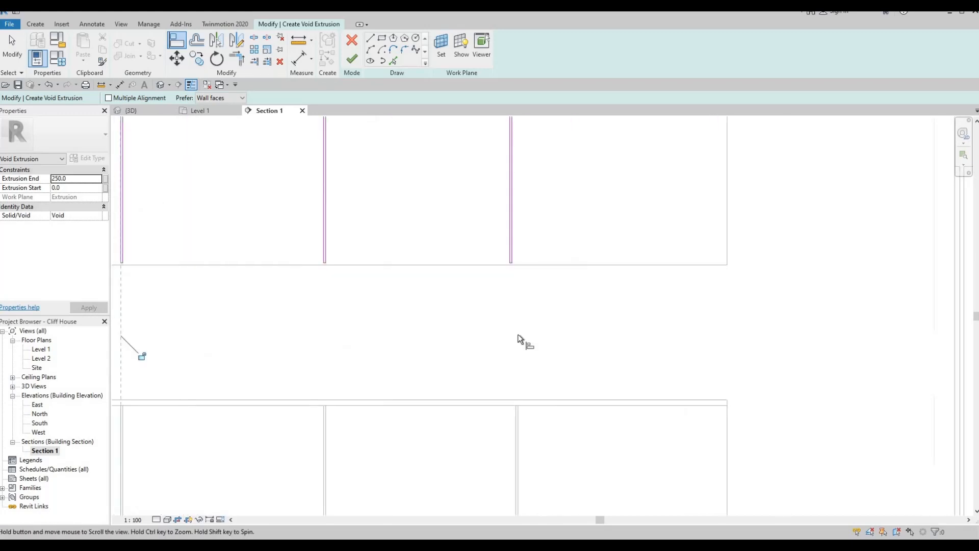
# Align both long edges of the right void rectangle with the third door gap of the lower cabinets.
pyautogui.click(512, 403)
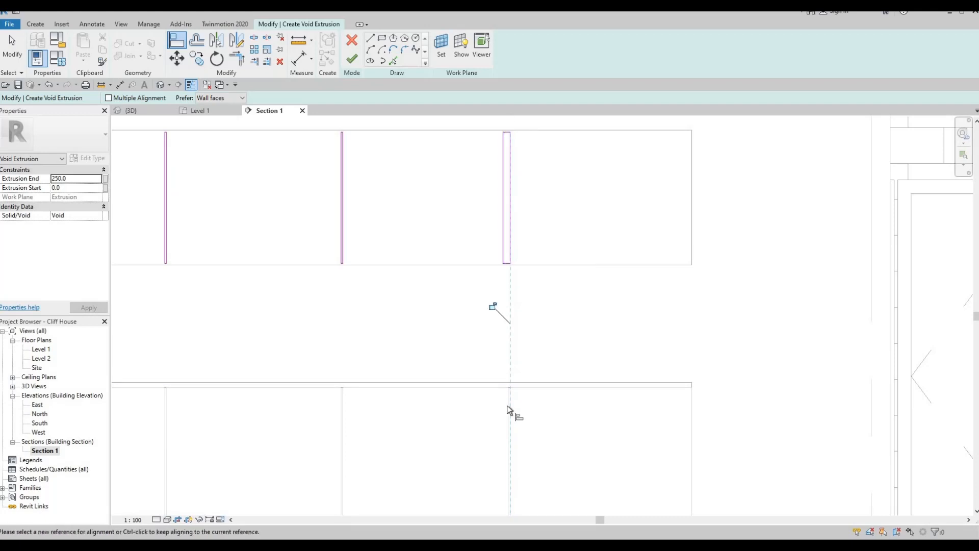
pyautogui.click(504, 224)
pyautogui.click(500, 219)
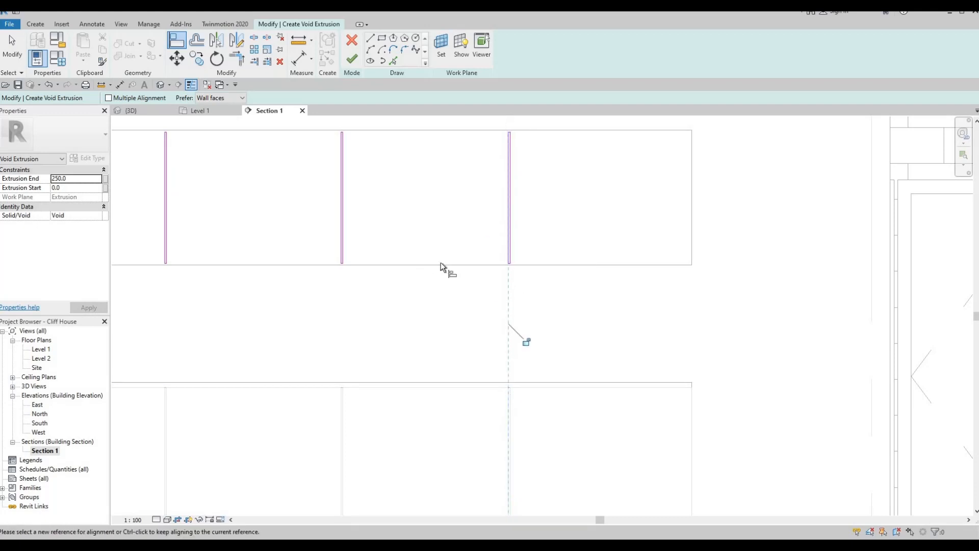
pyautogui.moveTo(441, 263); pyautogui.dragTo(453, 289, button='middle')
pyautogui.scroll(-1, 451, 276)
pyautogui.scroll(-1, 451, 276)
pyautogui.press('Escape')
pyautogui.press('Escape')
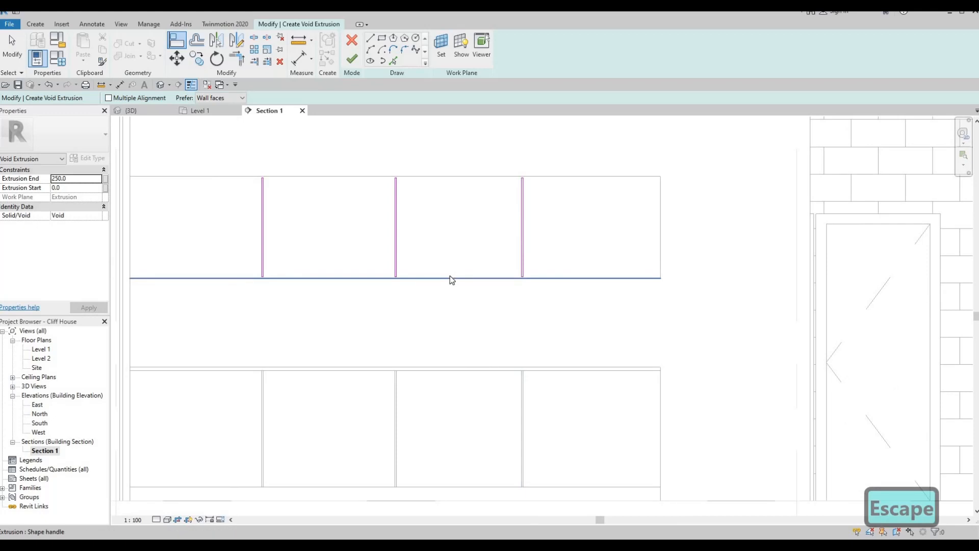
# Finish the void extrusion sketch and reduce the void's depth to about 158.5 mm in the 3D view.
pyautogui.click(351, 59)
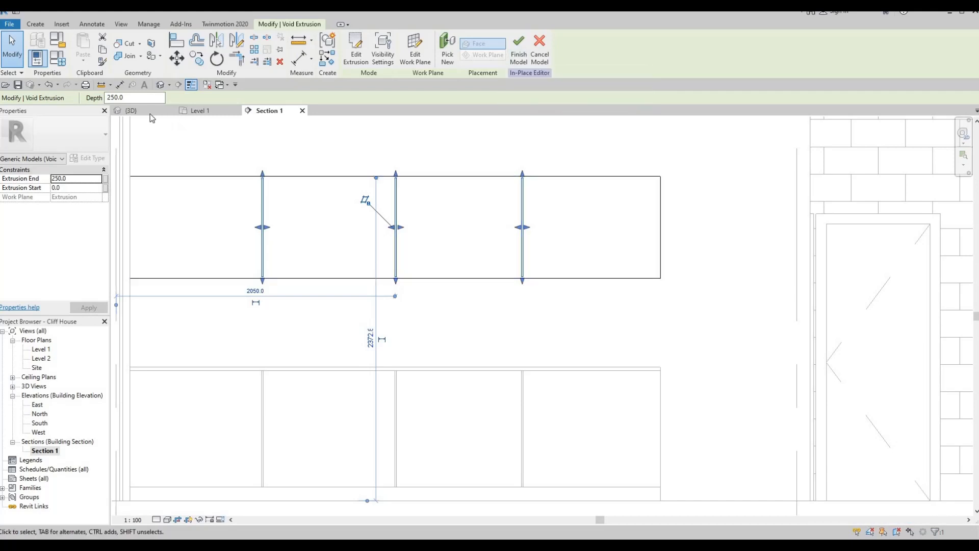
pyautogui.hotkey('ctrl', 'Tab')
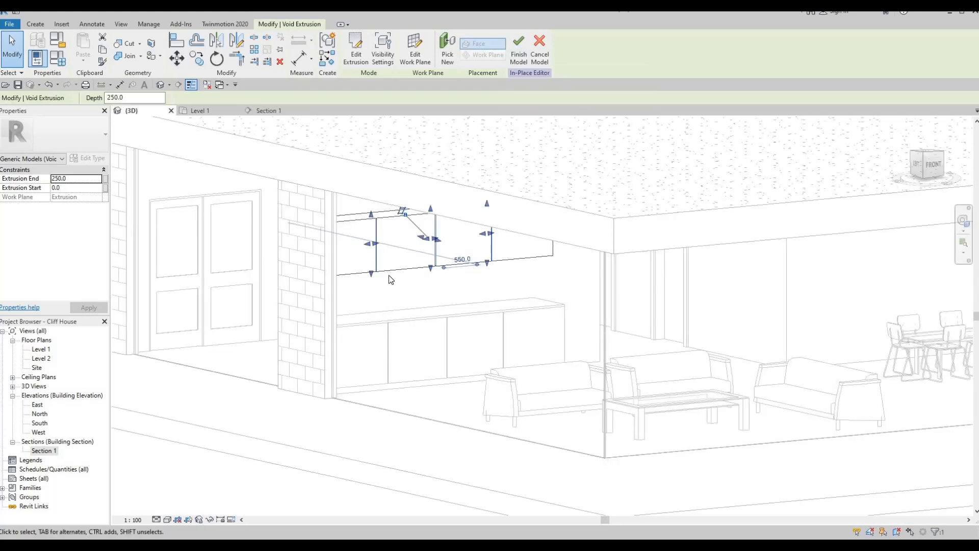
pyautogui.keyDown('shift'); pyautogui.moveTo(389, 277); pyautogui.dragTo(482, 210, button='middle'); pyautogui.keyUp('shift')
pyautogui.moveTo(488, 211); pyautogui.dragTo(504, 211)
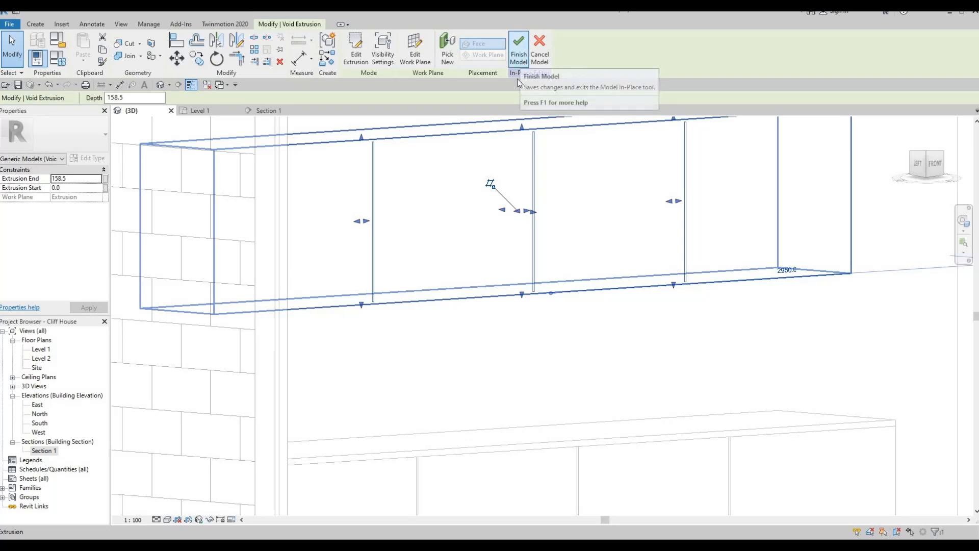
# Finish the in-place cabinet model and open the Section 1 view.
pyautogui.click(519, 56)
pyautogui.keyDown('shift'); pyautogui.moveTo(620, 283); pyautogui.dragTo(293, 326, button='middle'); pyautogui.keyUp('shift')
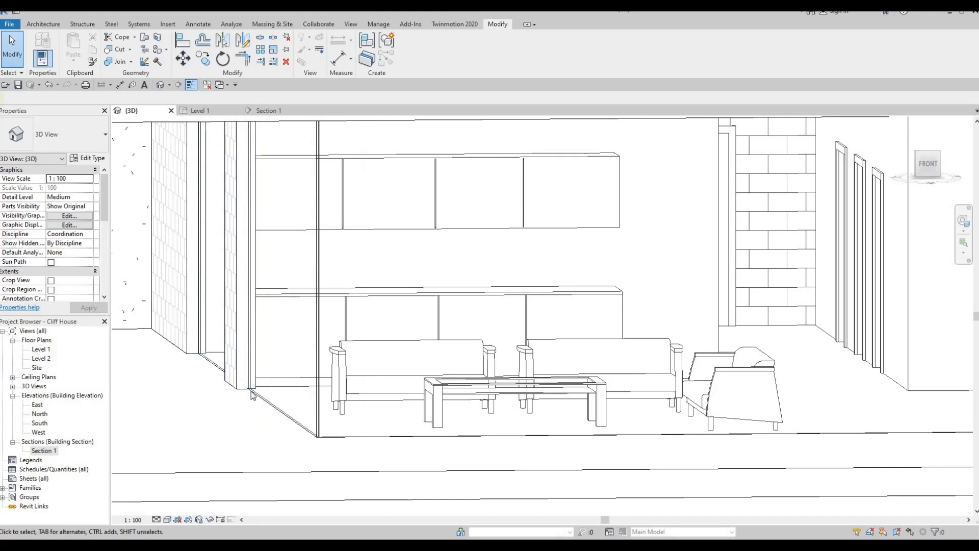
pyautogui.doubleClick(44, 450)
pyautogui.scroll(-1, 438, 265)
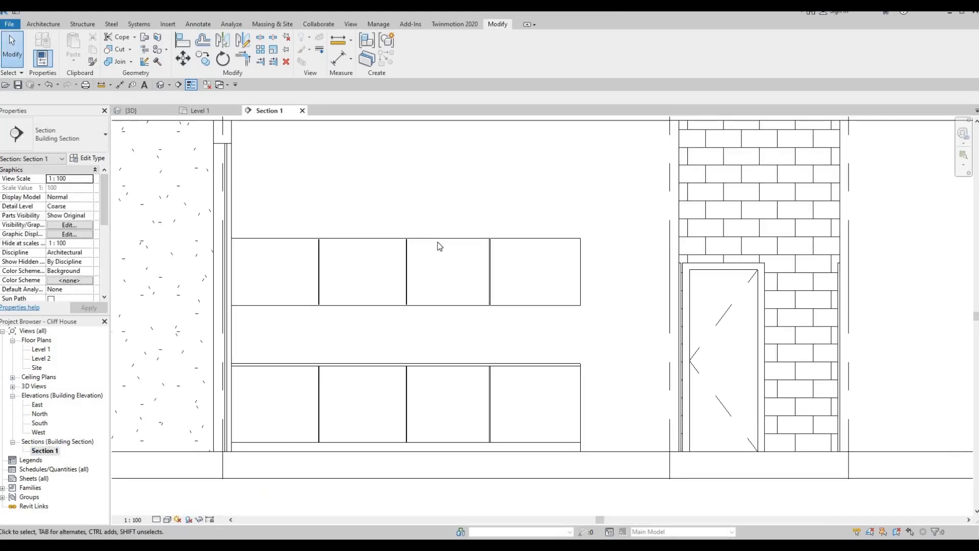
# Shorten the upper cabinet by lowering its top edge, then raise that edge slightly to fine-tune the height.
pyautogui.click(405, 238)
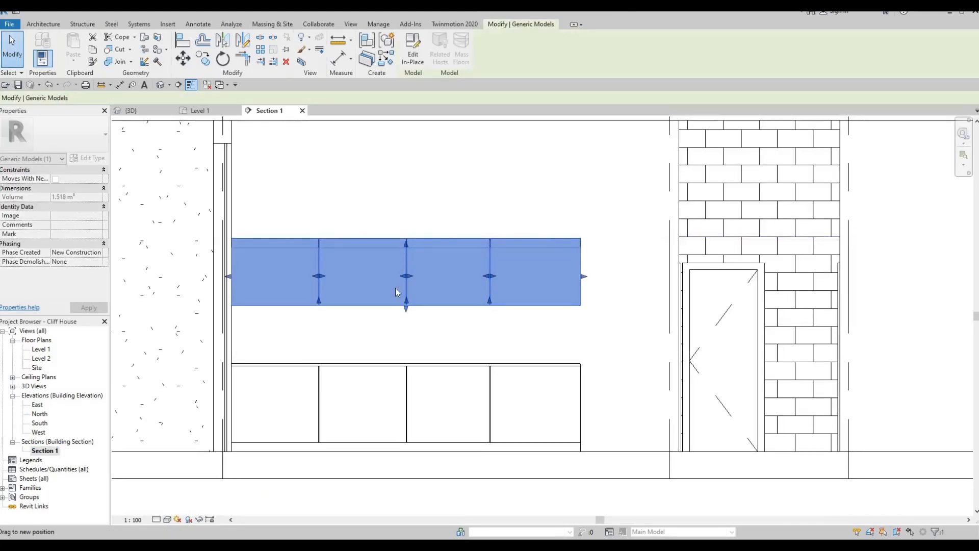
pyautogui.scroll(4, 399, 280)
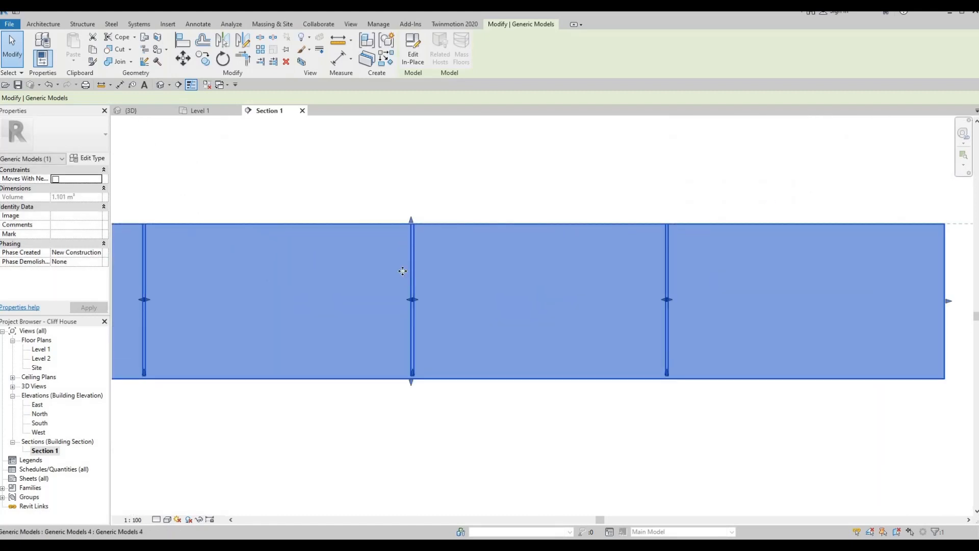
pyautogui.scroll(1, 402, 270)
pyautogui.scroll(-5, 461, 238)
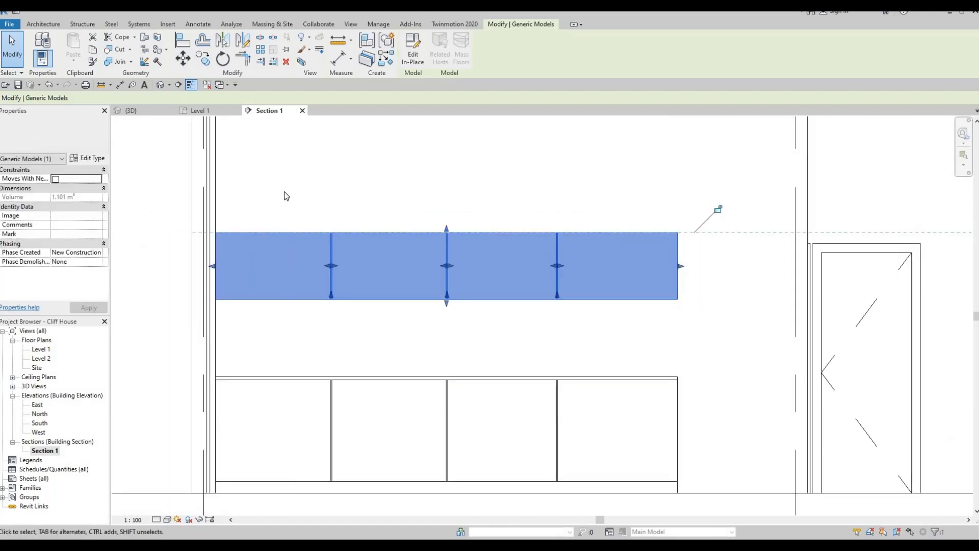
pyautogui.moveTo(430, 254); pyautogui.dragTo(434, 290, button='middle')
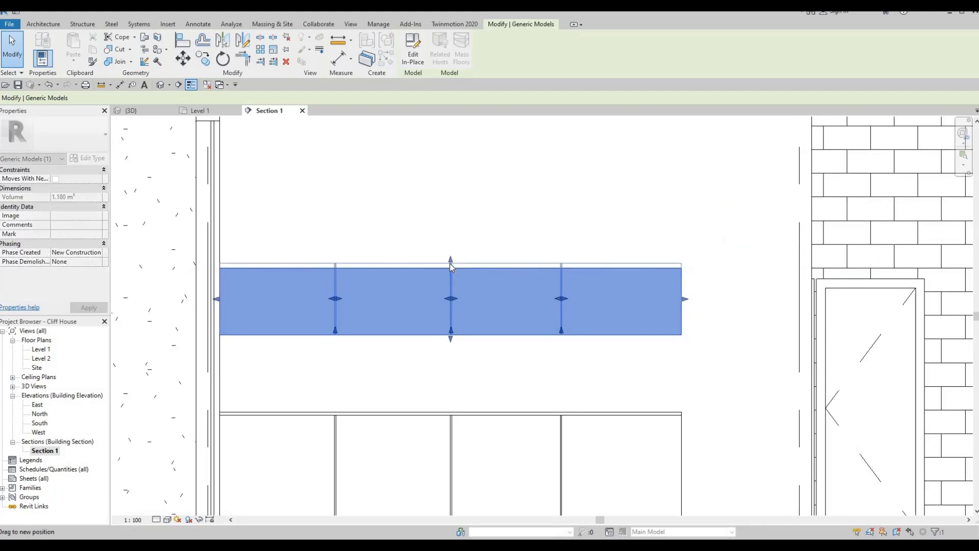
pyautogui.press('Escape')
pyautogui.press('Escape')
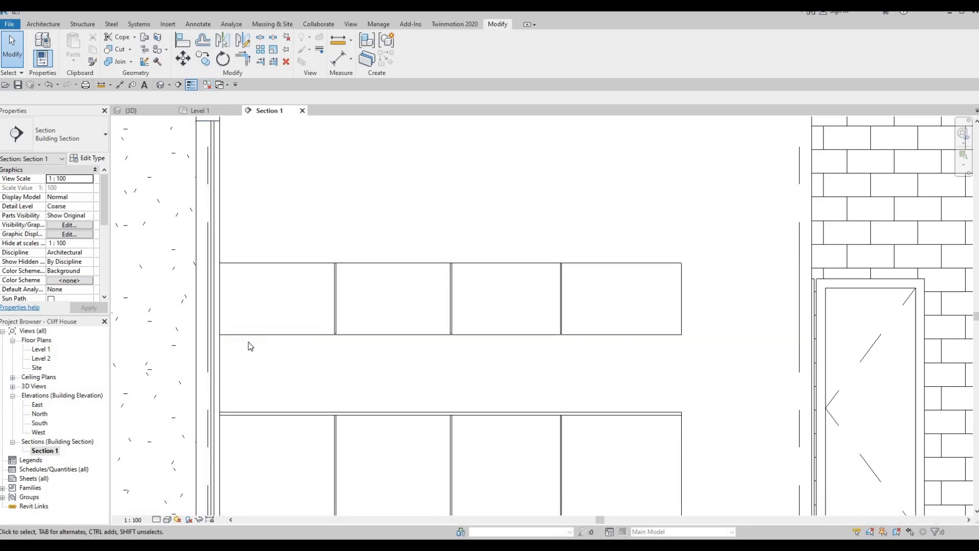
# Compare the upper cabinet's door gaps with the lower cabinets in the section and the 3D view.
pyautogui.scroll(4, 258, 343)
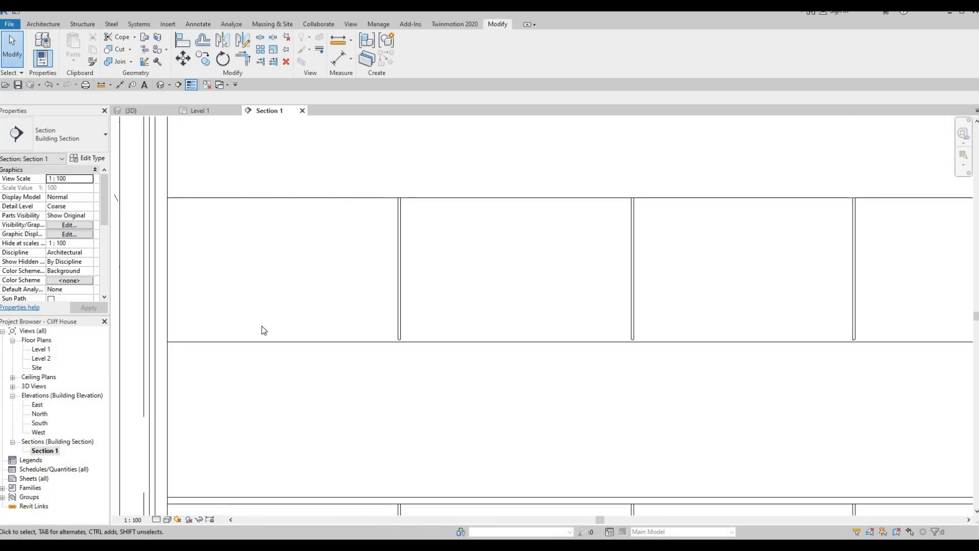
pyautogui.scroll(-2, 280, 333)
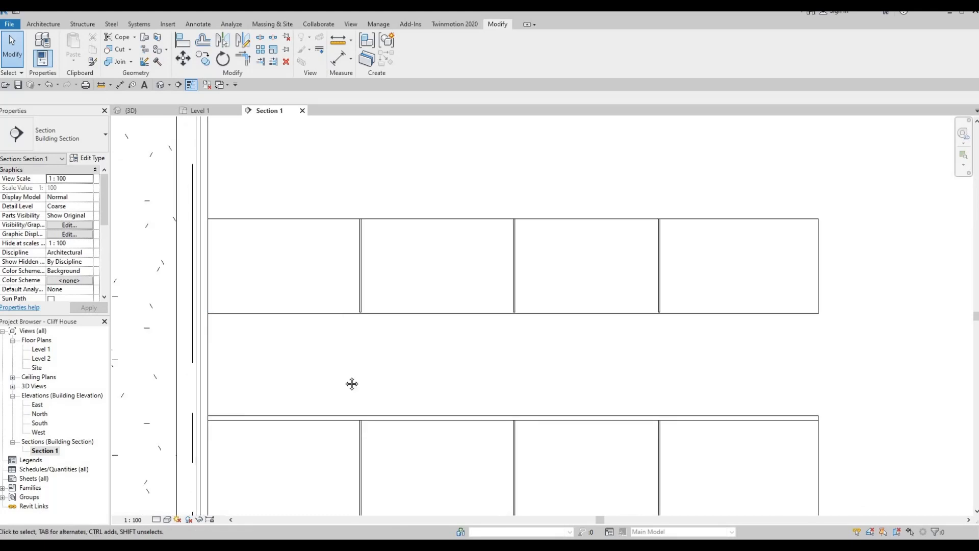
pyautogui.scroll(-1, 374, 370)
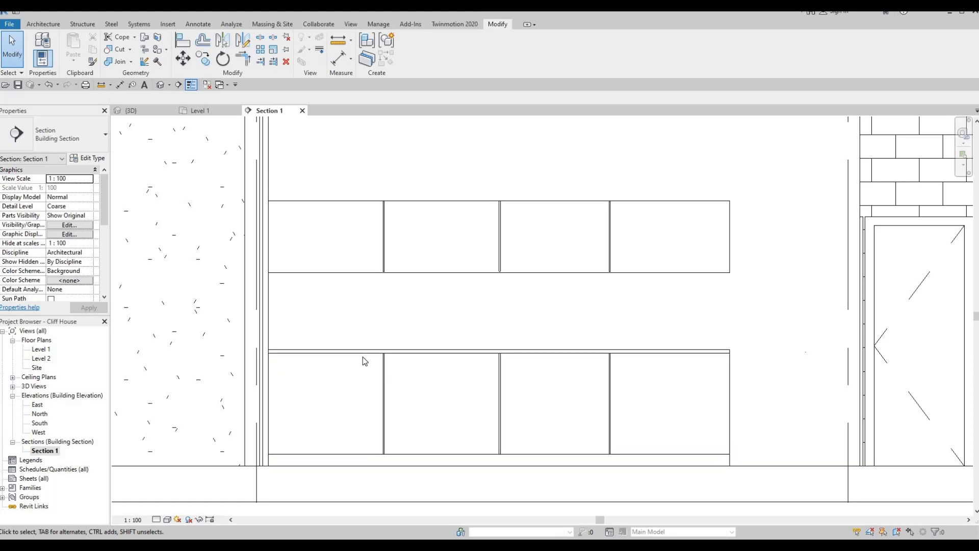
pyautogui.scroll(-5, 365, 361)
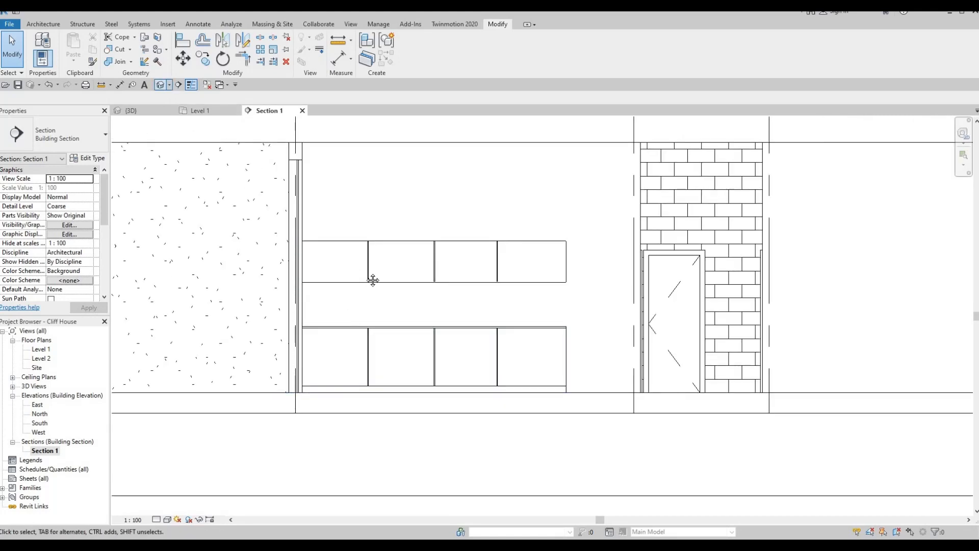
pyautogui.hotkey('ctrl', 'Tab')
pyautogui.scroll(5, 374, 186)
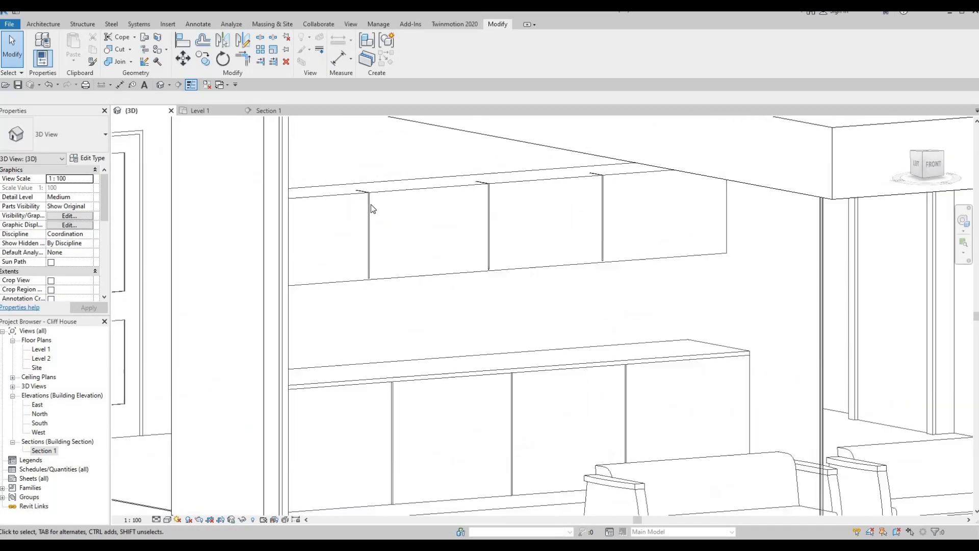
pyautogui.scroll(3, 372, 212)
# Inspect how the door gap voids meet the upper cabinet's top edge in the 3D view, including the left gap's face.
pyautogui.click(372, 219)
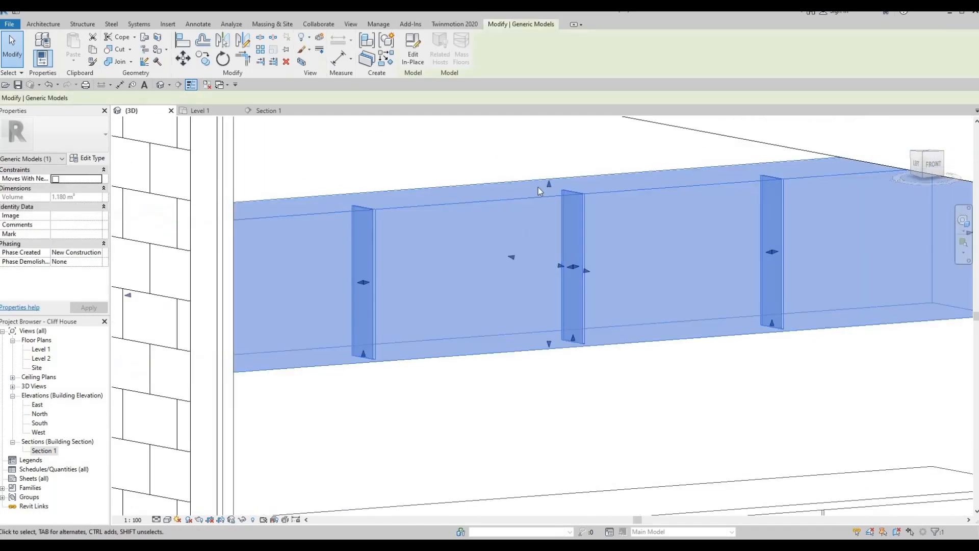
pyautogui.press('Escape')
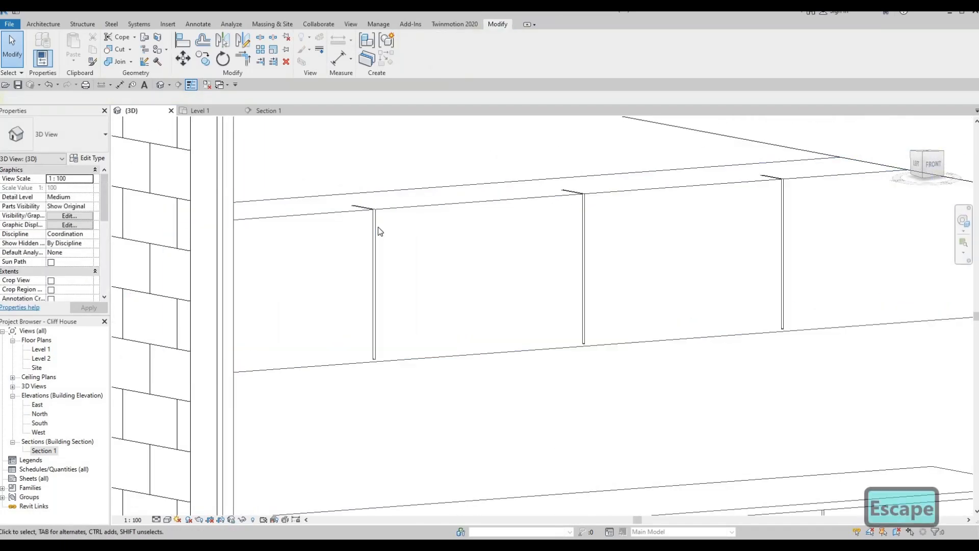
pyautogui.press('Tab')
pyautogui.press('Tab')
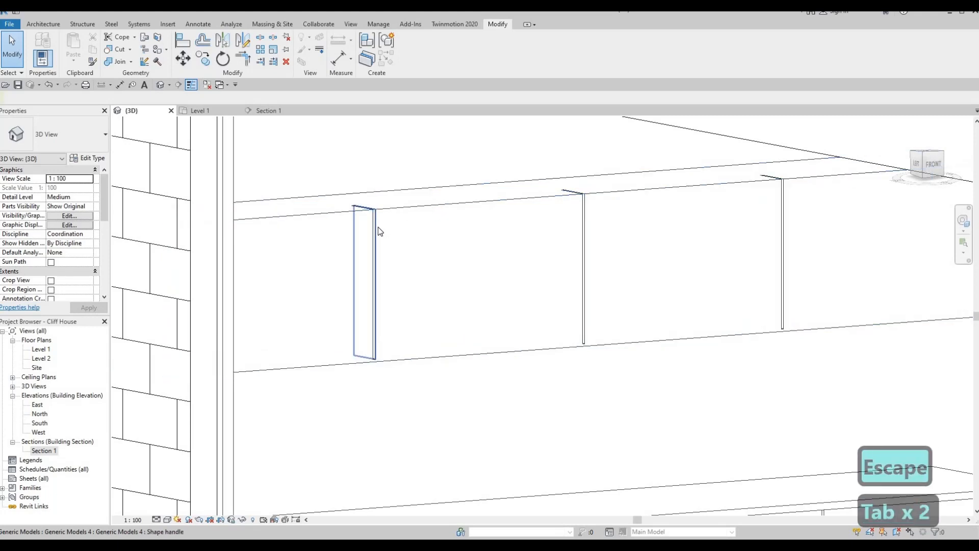
pyautogui.click(378, 227)
pyautogui.scroll(-3, 405, 220)
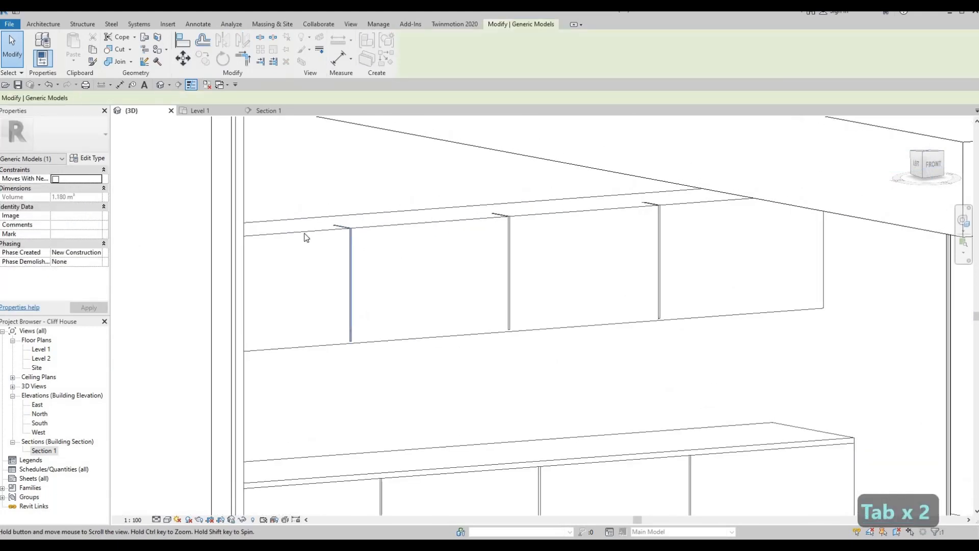
pyautogui.scroll(-2, 305, 237)
pyautogui.scroll(4, 280, 246)
pyautogui.press('Escape')
pyautogui.press('Escape')
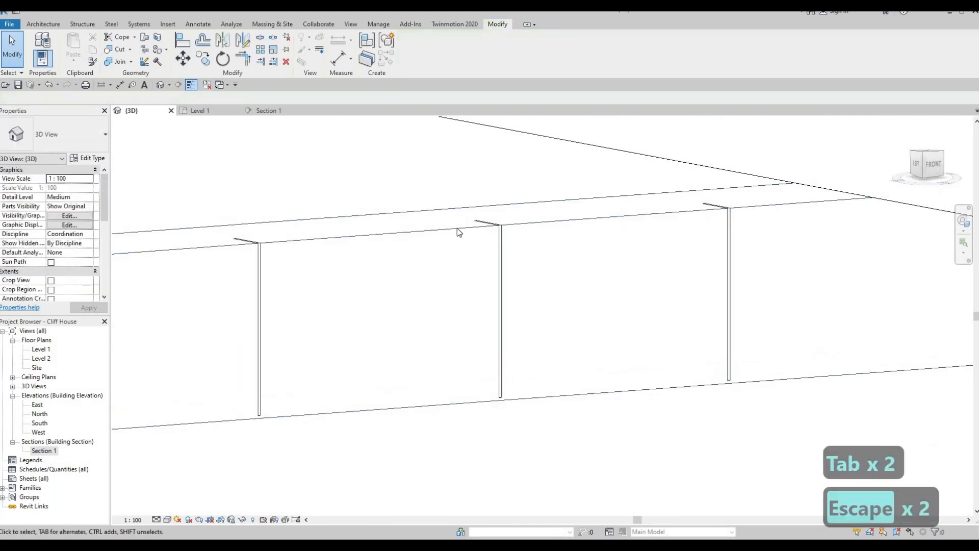
# Open the upper cabinet's in-place model for editing in the 3D view.
pyautogui.keyDown('shift'); pyautogui.moveTo(463, 266); pyautogui.dragTo(503, 224, button='middle'); pyautogui.keyUp('shift')
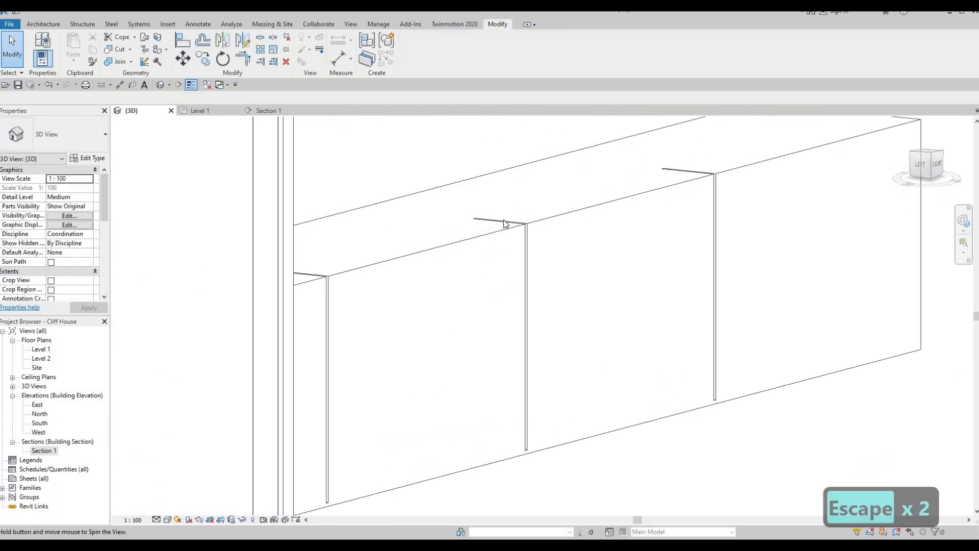
pyautogui.click(504, 220)
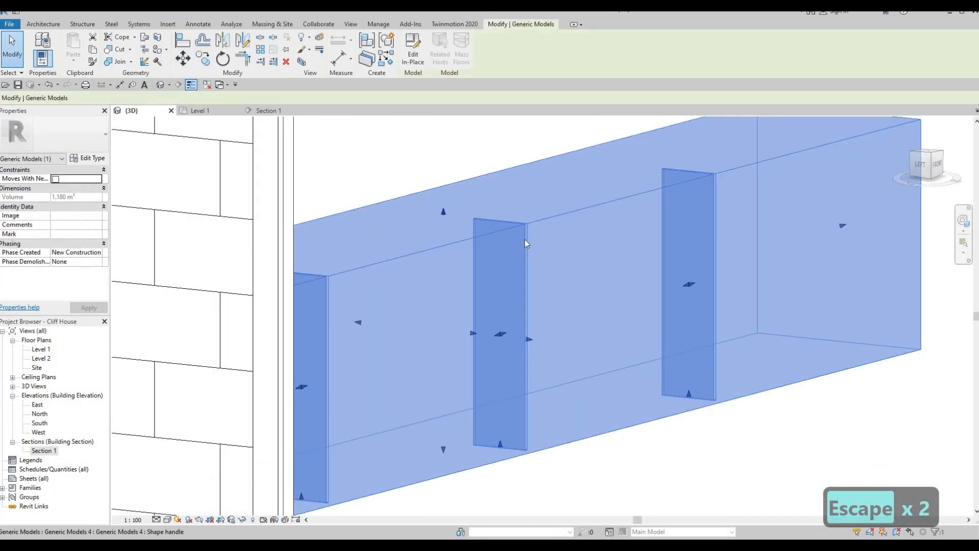
pyautogui.press('Escape')
pyautogui.click(535, 265)
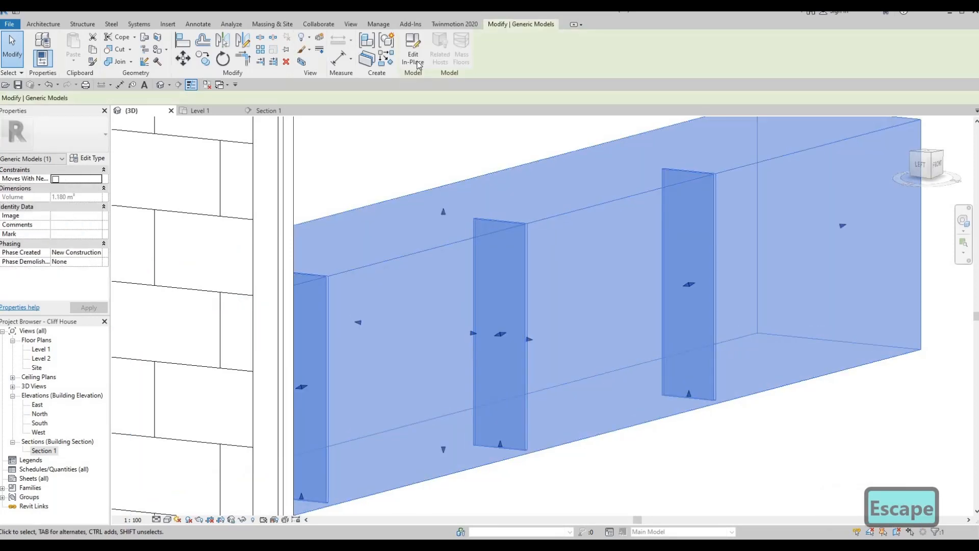
pyautogui.doubleClick(535, 264)
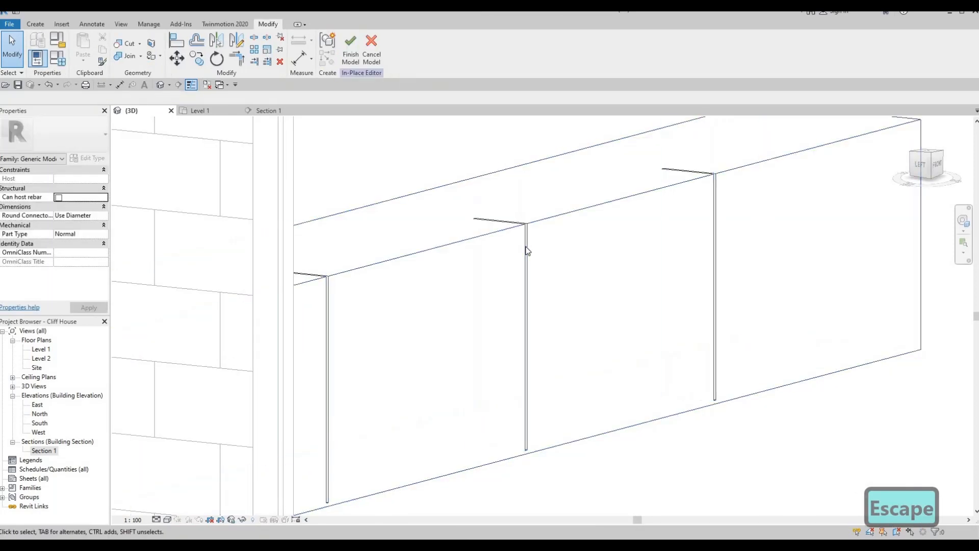
# Lower the middle door gap void's top edge to just below the upper cabinet's top edge.
pyautogui.click(492, 169)
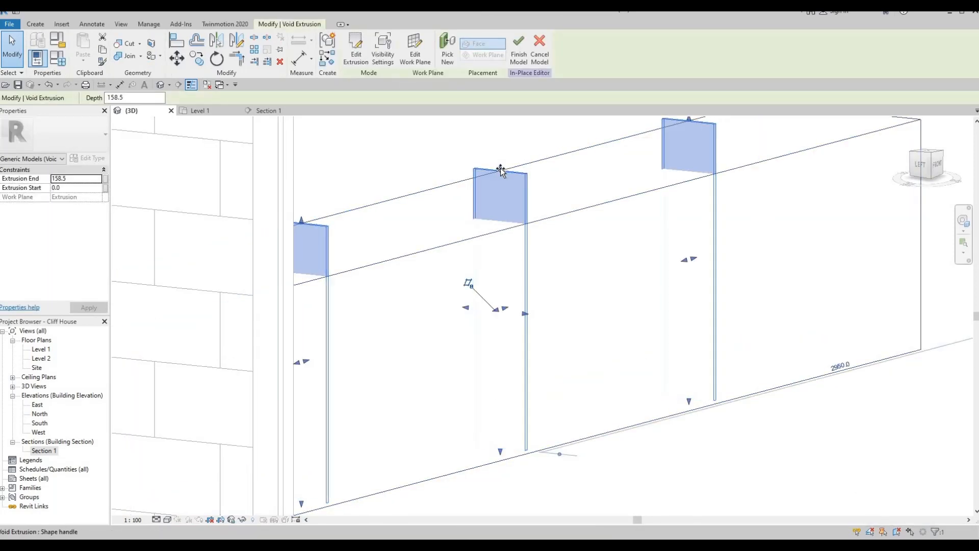
pyautogui.moveTo(502, 197); pyautogui.dragTo(504, 229)
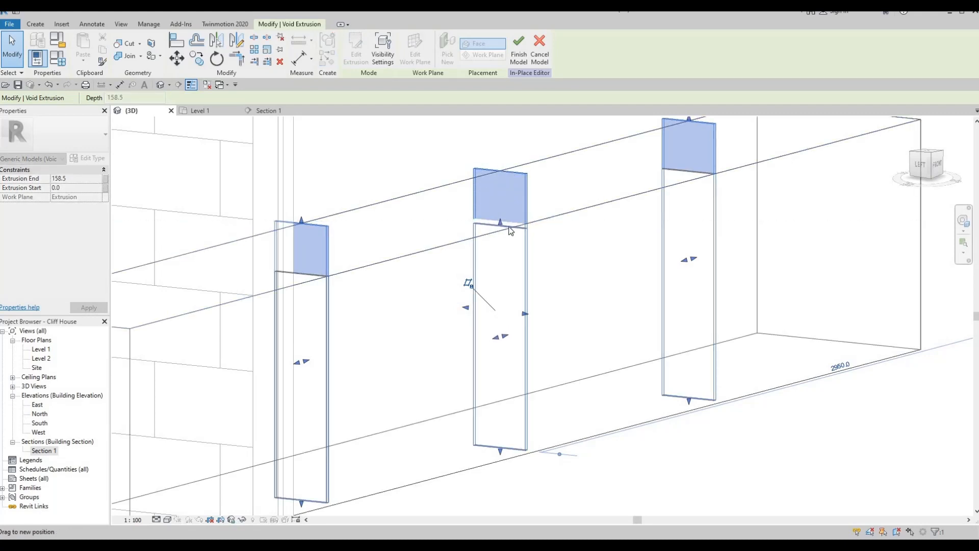
pyautogui.press('Escape')
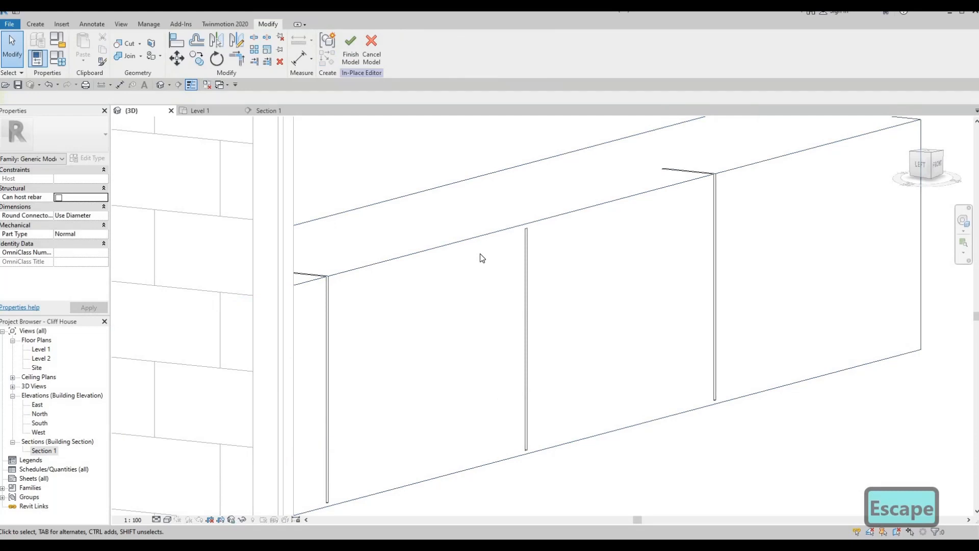
# Try to align the middle and right door gap voids at their top faces with Align.
pyautogui.press('a')
pyautogui.press('l')
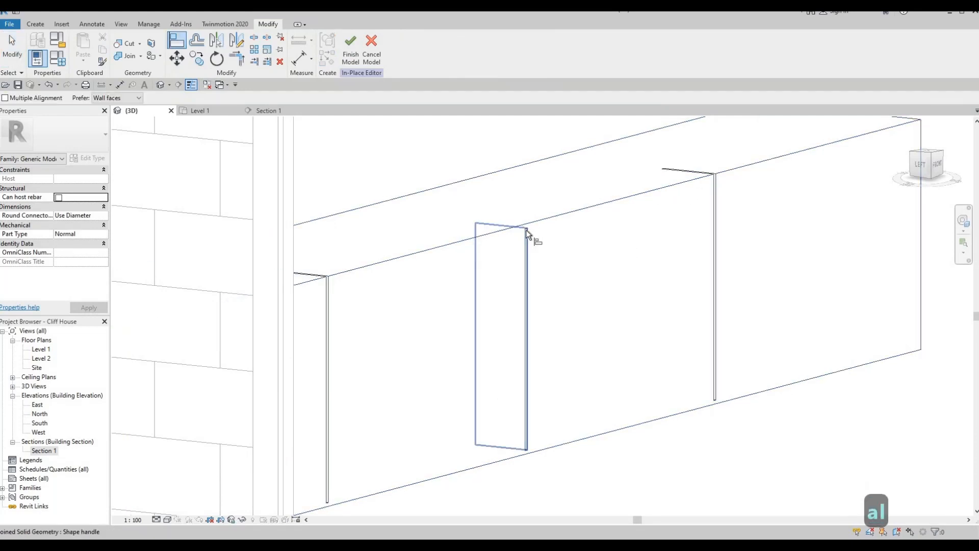
pyautogui.press('Tab')
pyautogui.press('Tab')
pyautogui.press('Tab')
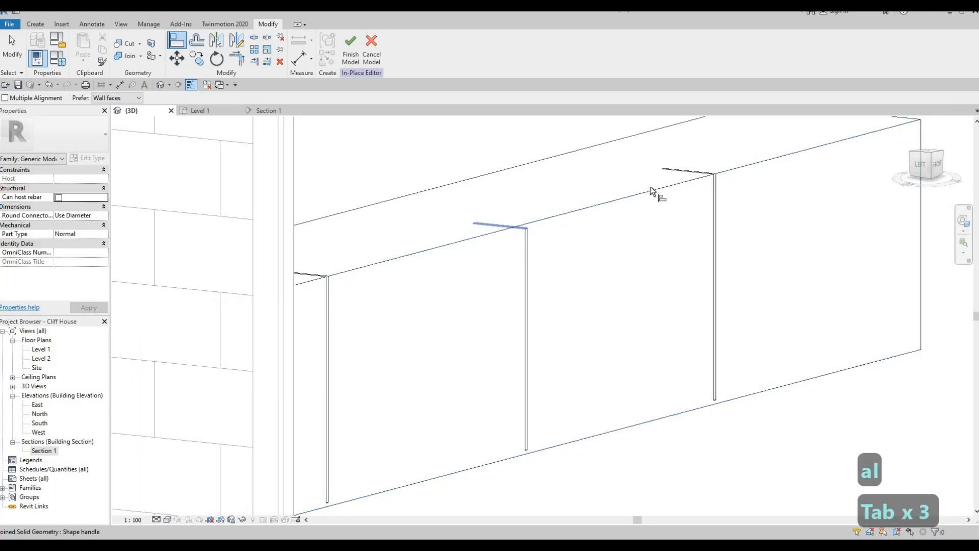
pyautogui.click(696, 172)
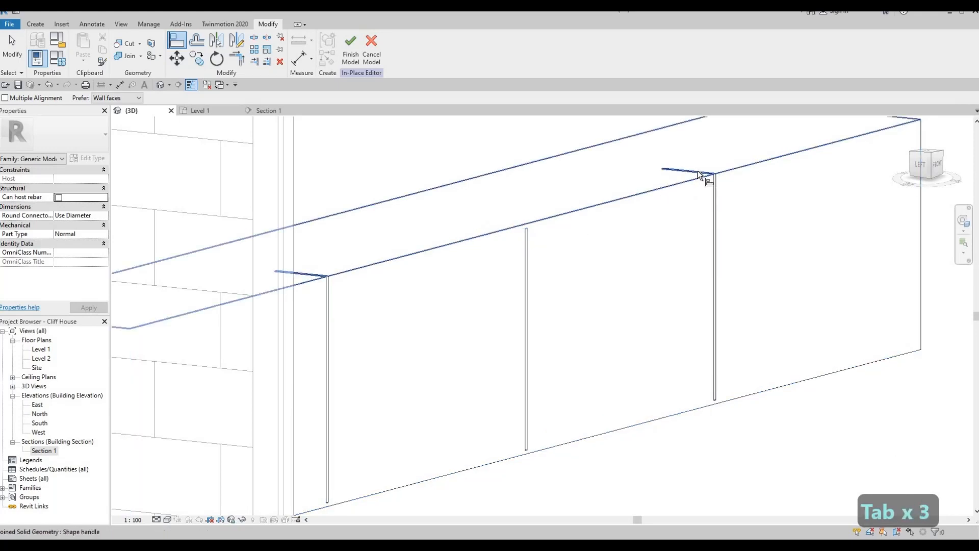
pyautogui.press('Tab')
pyautogui.click(681, 183)
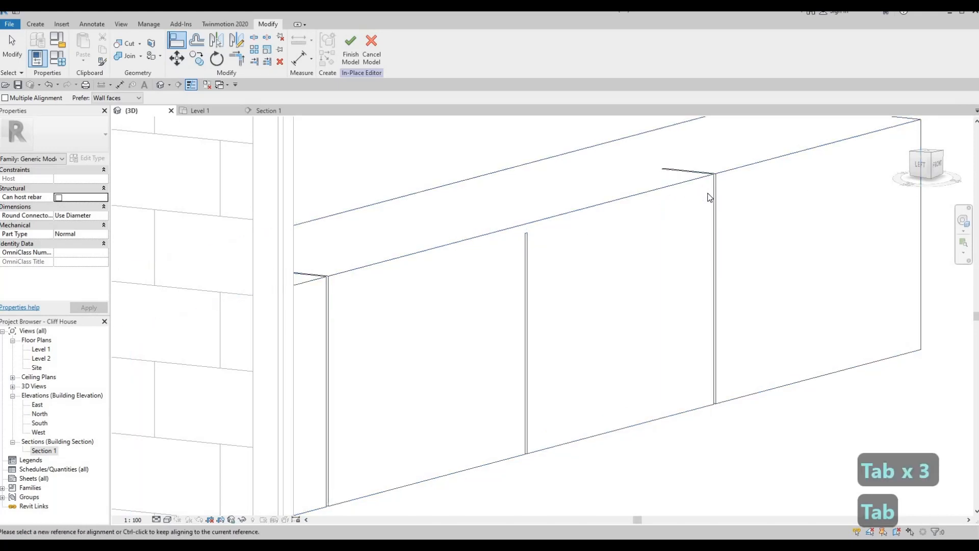
pyautogui.press('Escape')
pyautogui.press('Escape')
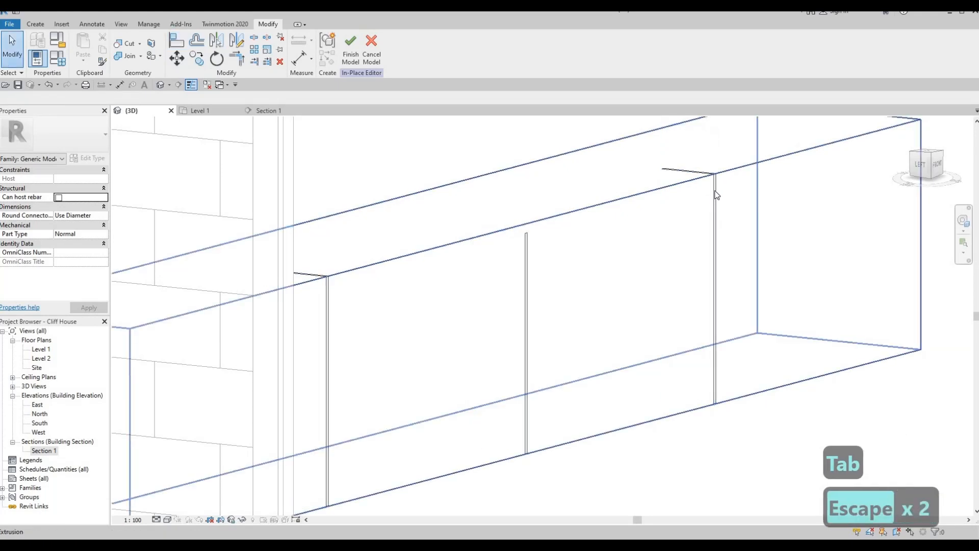
# Lower the top edges of the right and left door gap voids to just below the upper cabinet's top edge.
pyautogui.click(715, 187)
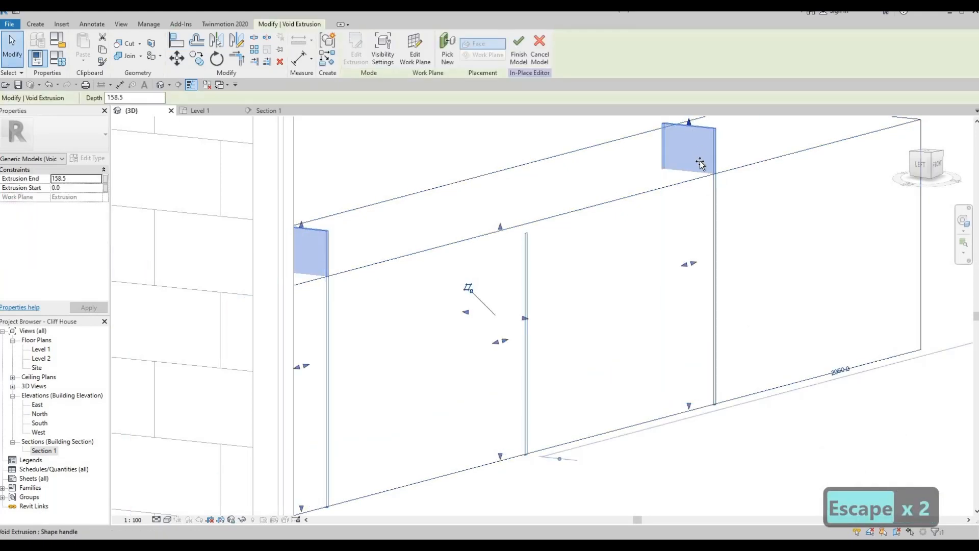
pyautogui.moveTo(702, 177); pyautogui.dragTo(703, 179)
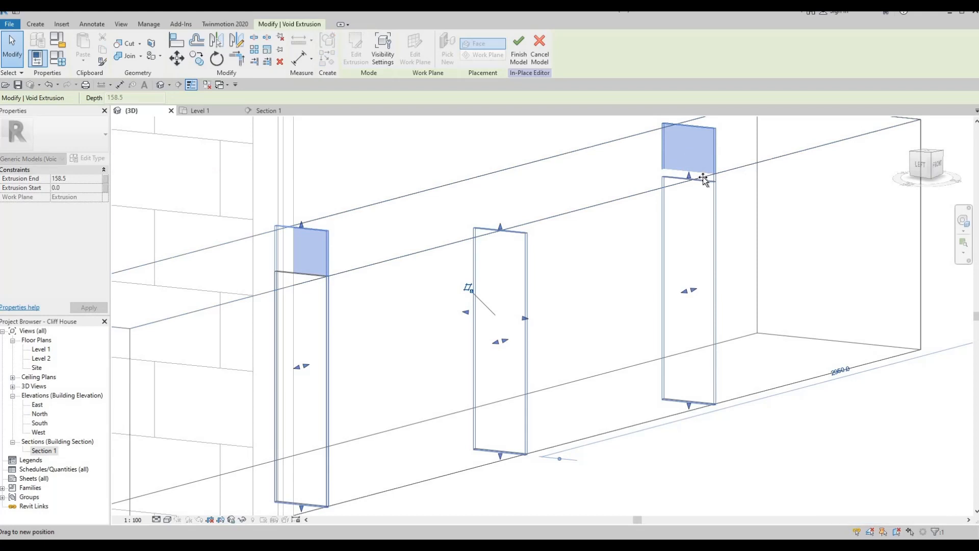
pyautogui.press('Escape')
pyautogui.scroll(4, 386, 269)
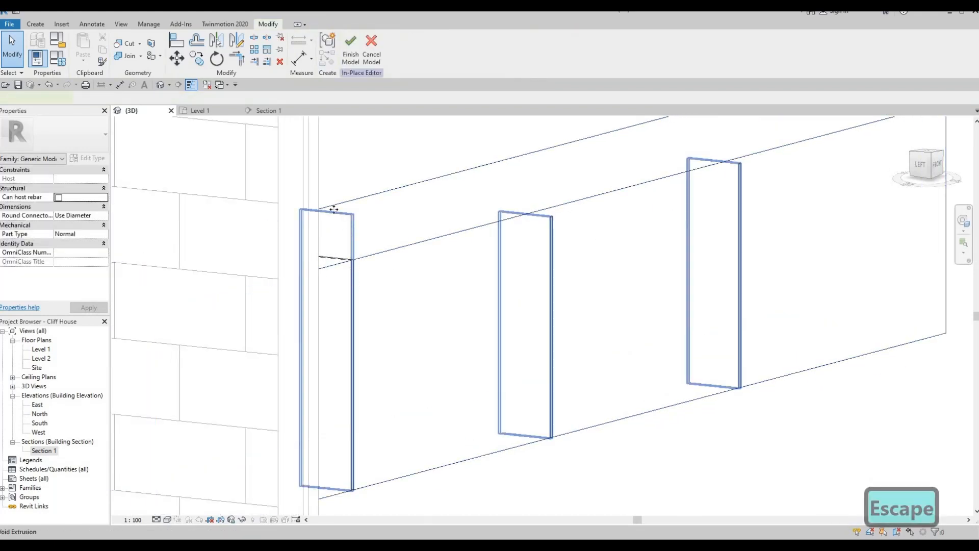
pyautogui.click(334, 209)
pyautogui.moveTo(327, 209); pyautogui.dragTo(335, 259)
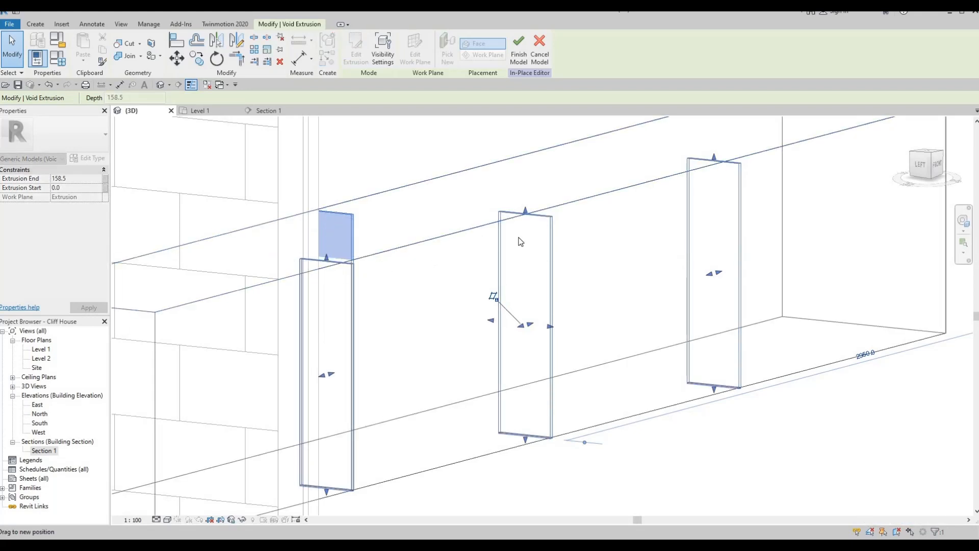
pyautogui.press('Escape')
pyautogui.press('Escape')
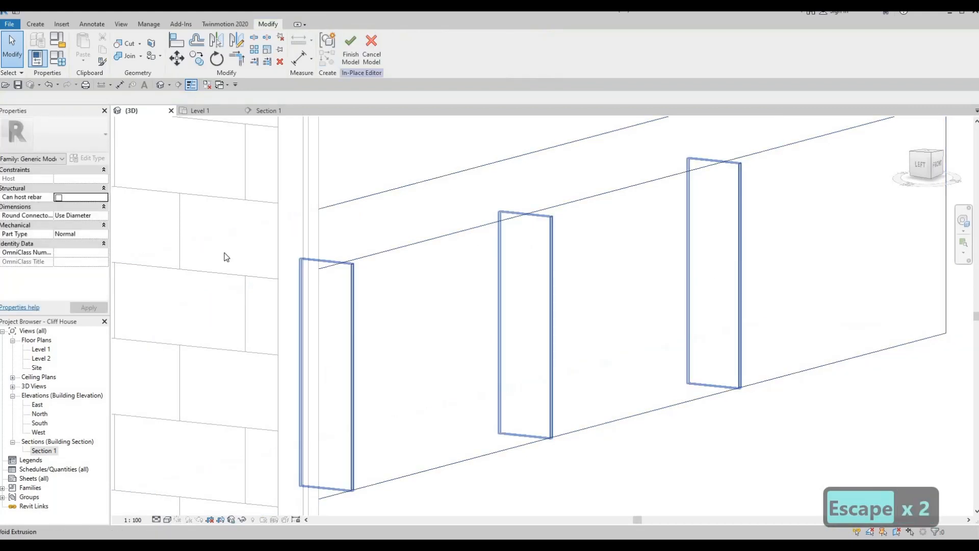
# Align the middle door gap's top face with the left door gap's top face.
pyautogui.press('a')
pyautogui.press('l')
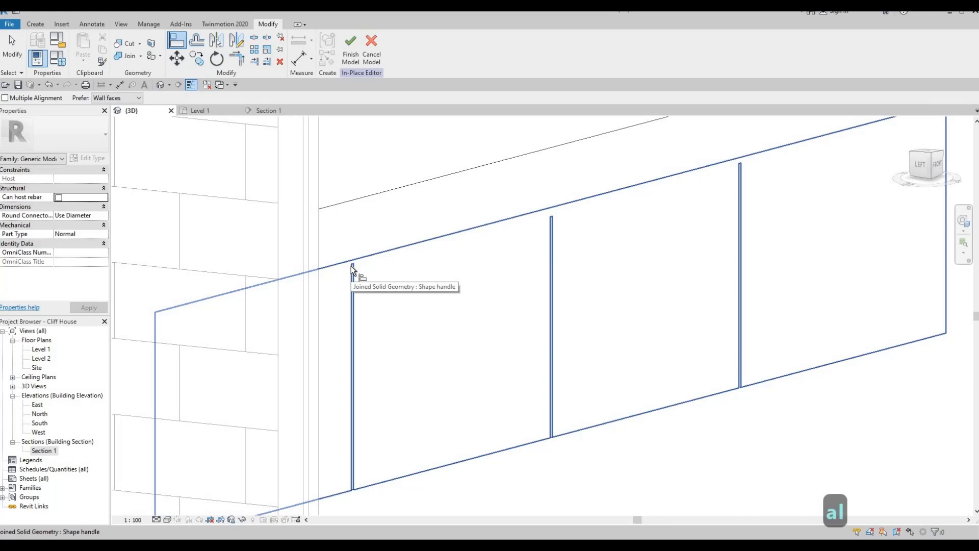
pyautogui.press('Tab')
pyautogui.press('Tab')
pyautogui.press('Tab')
pyautogui.click(350, 265)
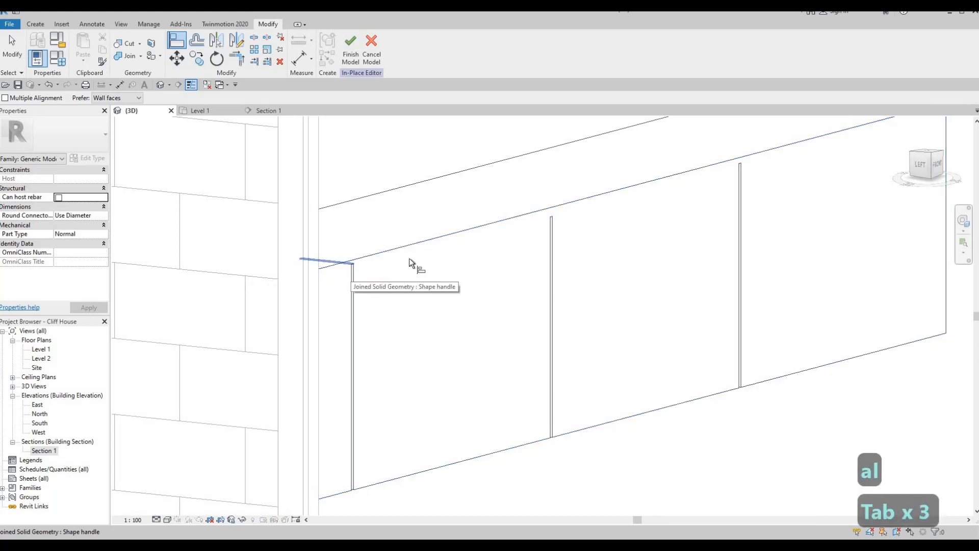
pyautogui.click(549, 215)
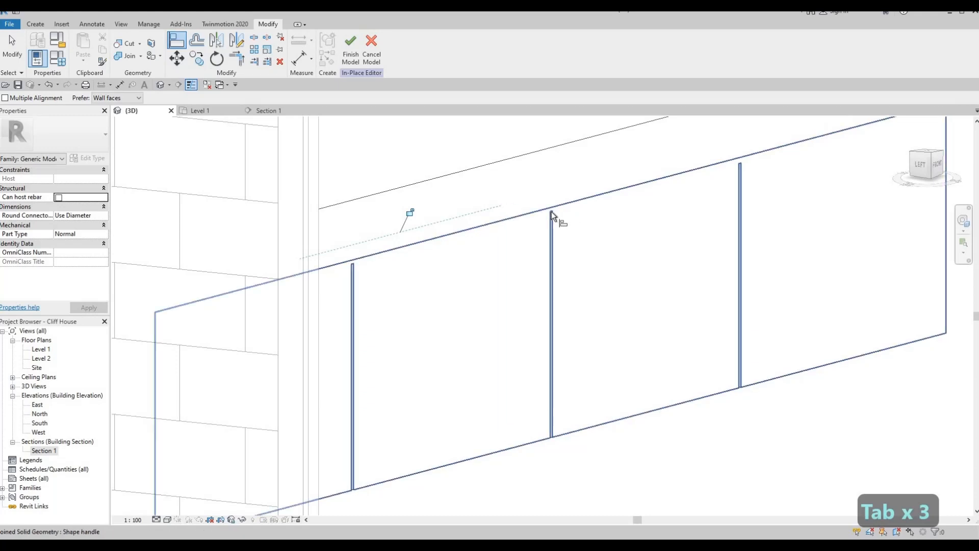
# Align the right door gap's top face with the middle gap's top face and finish the in-place model.
pyautogui.press('Tab')
pyautogui.press('Tab')
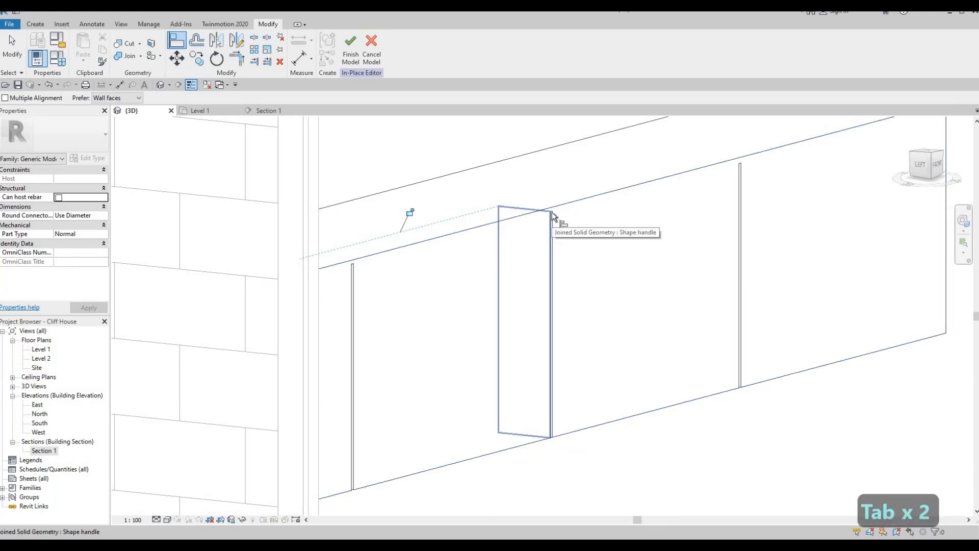
pyautogui.press('Tab')
pyautogui.click(598, 215)
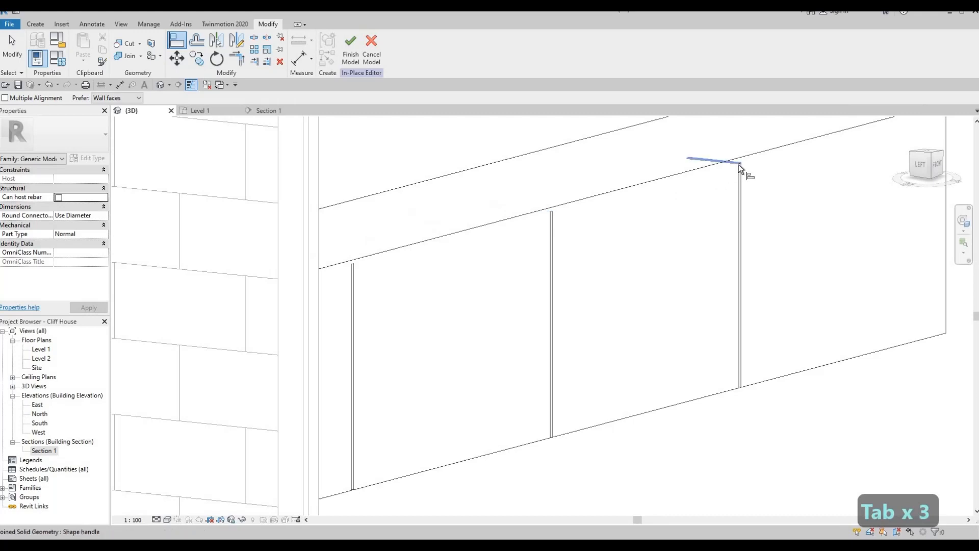
pyautogui.click(730, 182)
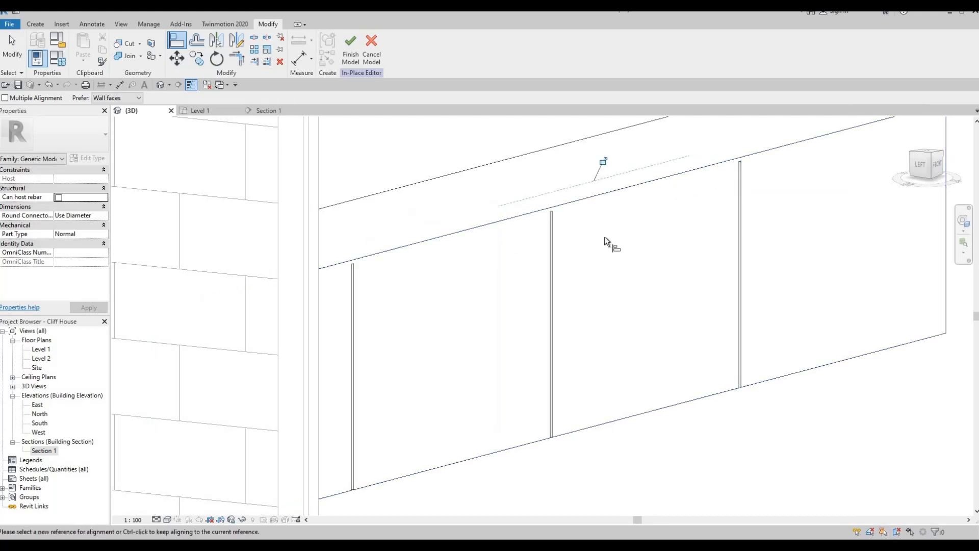
pyautogui.moveTo(543, 310)
pyautogui.keyDown('shift'); pyautogui.mouseDown(button='middle')
pyautogui.moveTo(413, 414)
pyautogui.moveTo(354, 393)
pyautogui.moveTo(443, 299)
pyautogui.moveTo(443, 286)
pyautogui.moveTo(442, 313)
pyautogui.moveTo(379, 319)
pyautogui.moveTo(491, 306)
pyautogui.moveTo(427, 321)
pyautogui.moveTo(518, 292)
pyautogui.moveTo(553, 295)
pyautogui.mouseUp(button='middle'); pyautogui.keyUp('shift')
pyautogui.press('Escape')
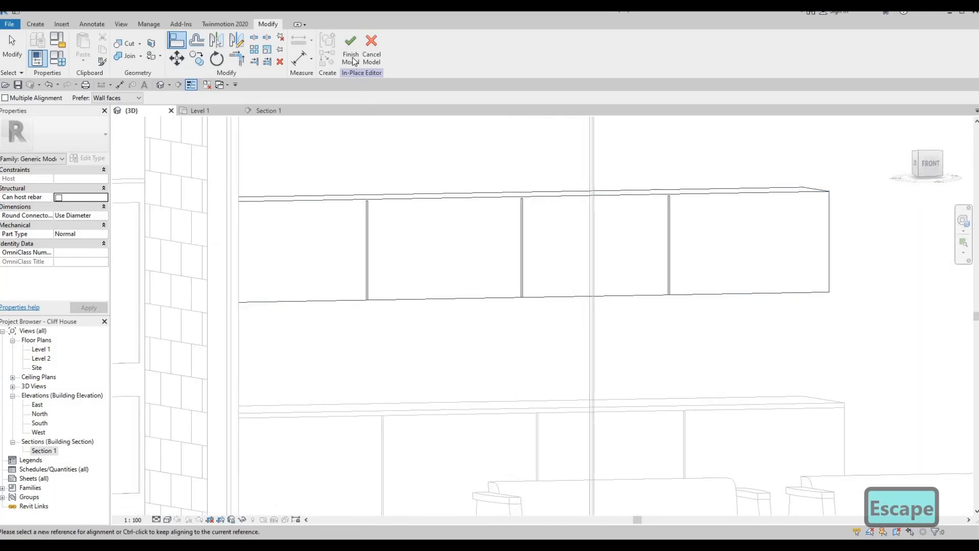
pyautogui.click(353, 58)
pyautogui.press('Escape')
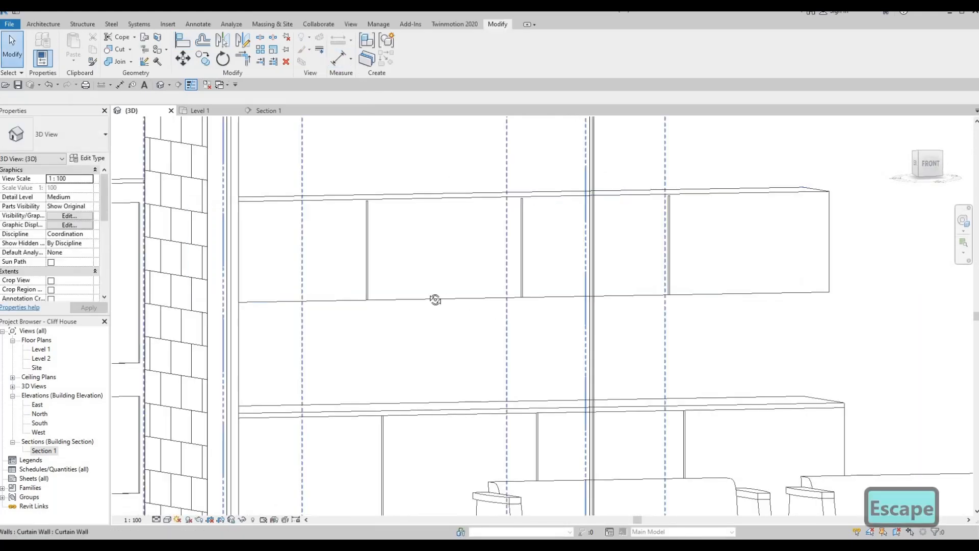
# Create a new in-place model in the Generic Models category, accepting the default name.
pyautogui.keyDown('shift'); pyautogui.moveTo(421, 341); pyautogui.dragTo(361, 300, button='middle'); pyautogui.keyUp('shift')
pyautogui.scroll(5, 360, 297)
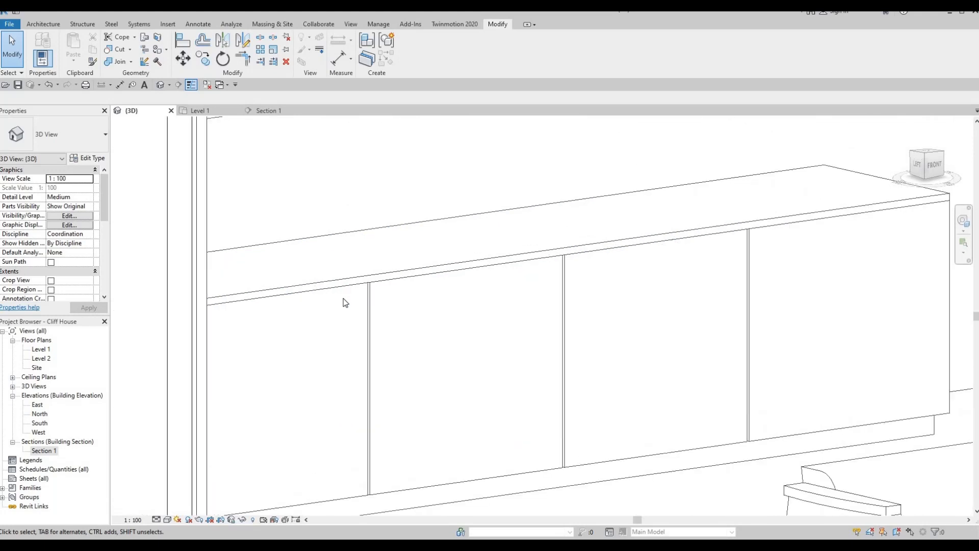
pyautogui.click(43, 25)
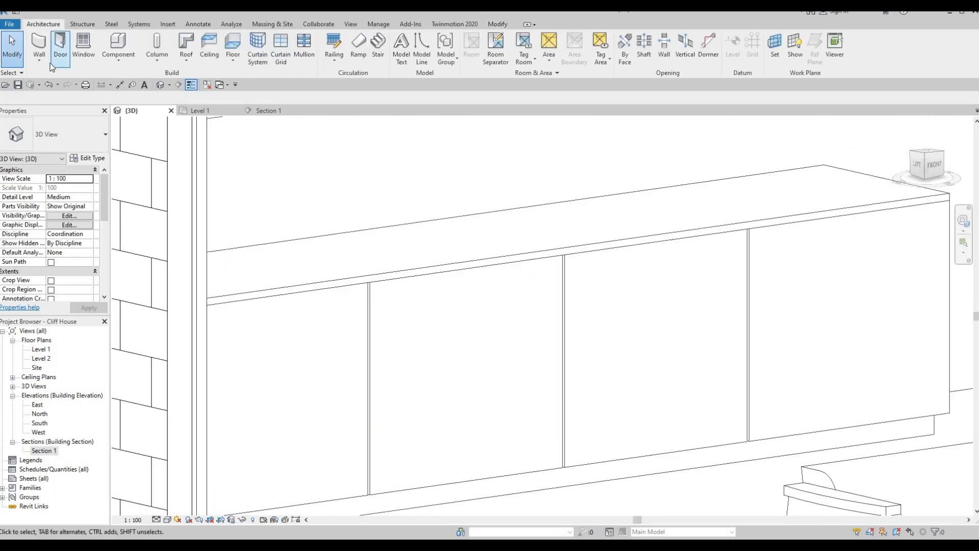
pyautogui.click(116, 57)
pyautogui.click(151, 111)
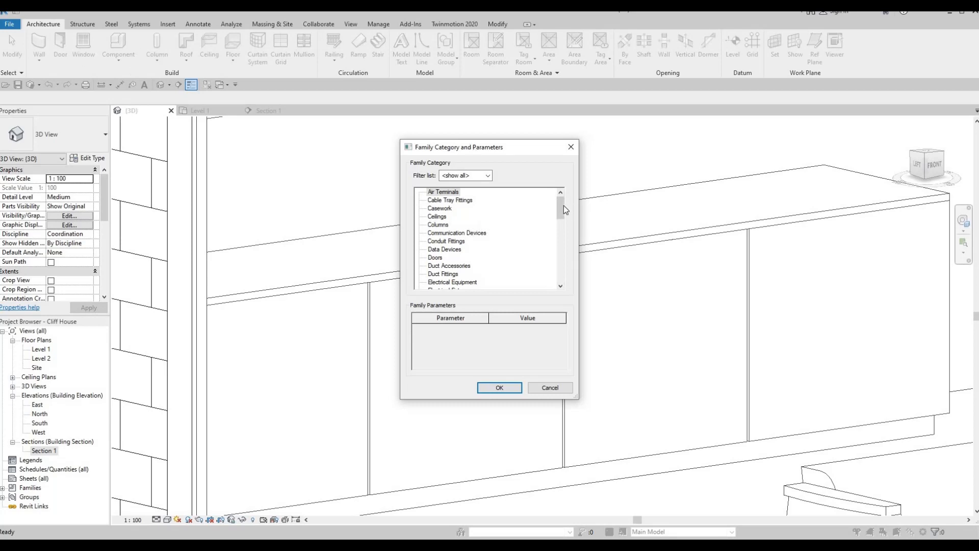
pyautogui.scroll(-5, 563, 234)
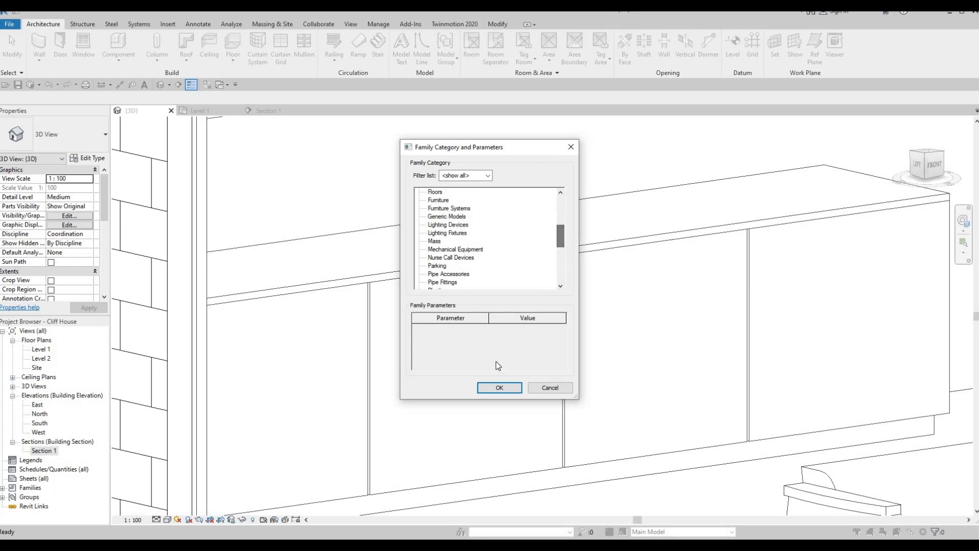
pyautogui.click(446, 216)
pyautogui.click(493, 386)
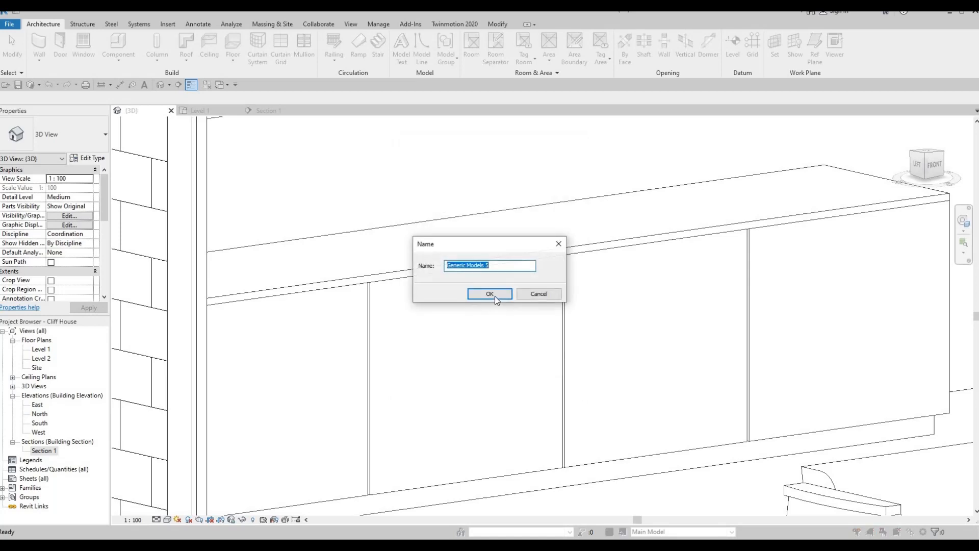
pyautogui.click(487, 294)
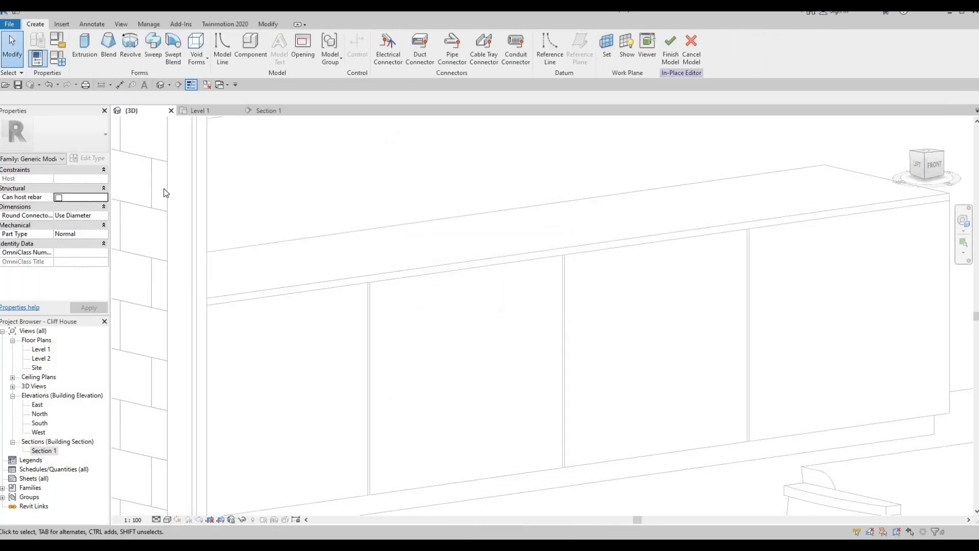
# Start an extrusion and set its work plane to the front face of the lower cabinet doors.
pyautogui.click(90, 48)
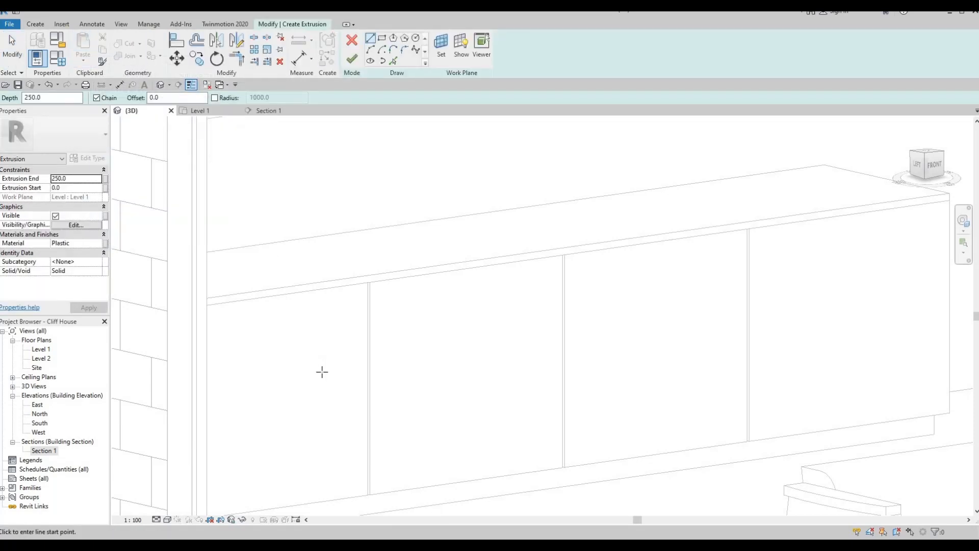
pyautogui.scroll(-4, 367, 282)
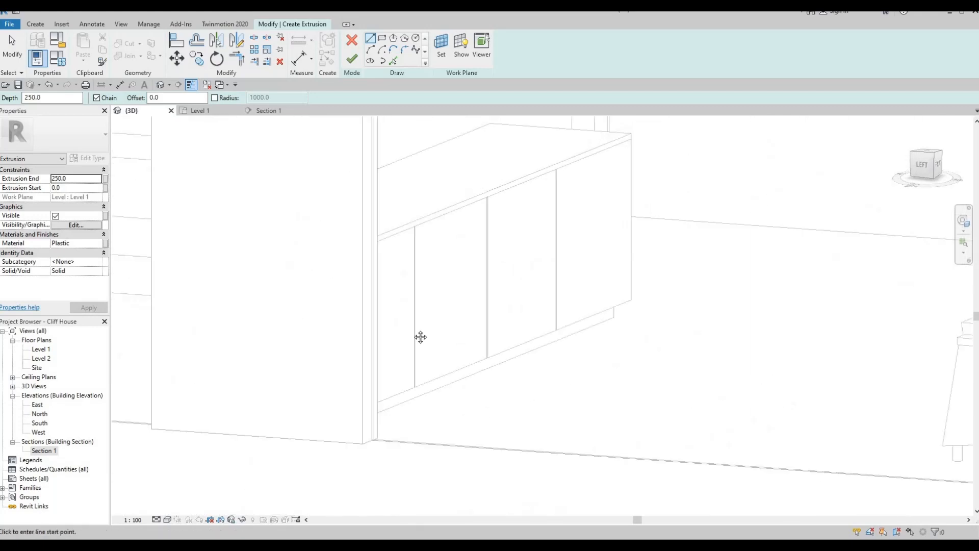
pyautogui.keyDown('shift'); pyautogui.moveTo(415, 292); pyautogui.dragTo(395, 115, button='middle'); pyautogui.keyUp('shift')
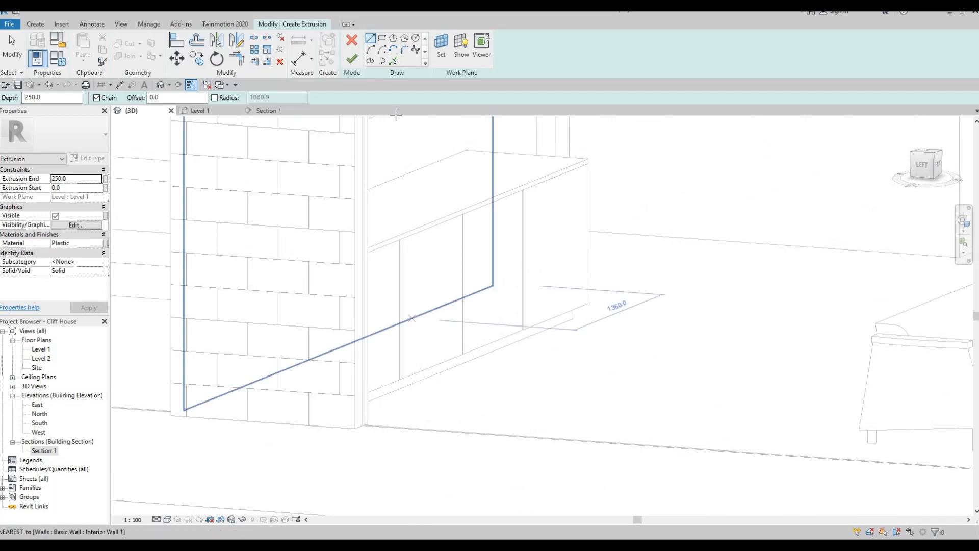
pyautogui.click(440, 50)
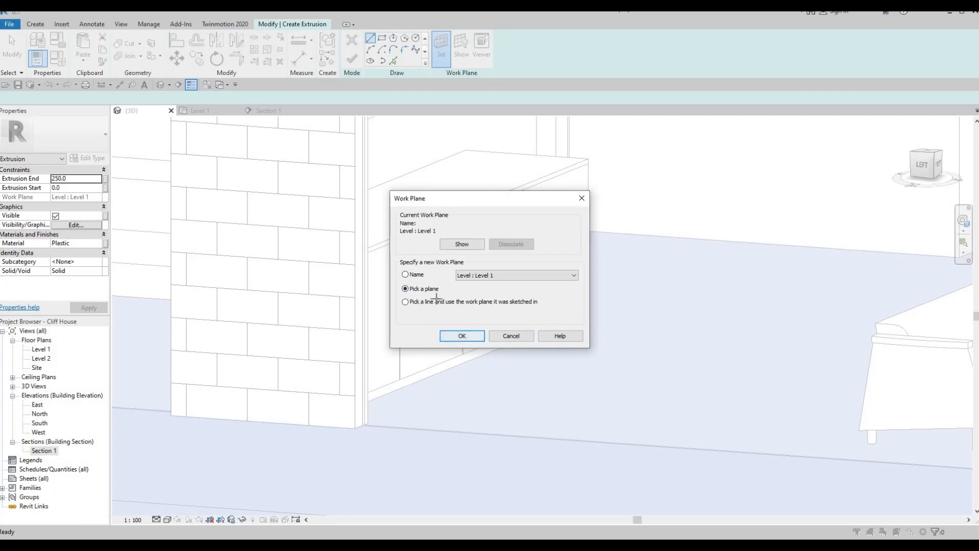
pyautogui.click(462, 335)
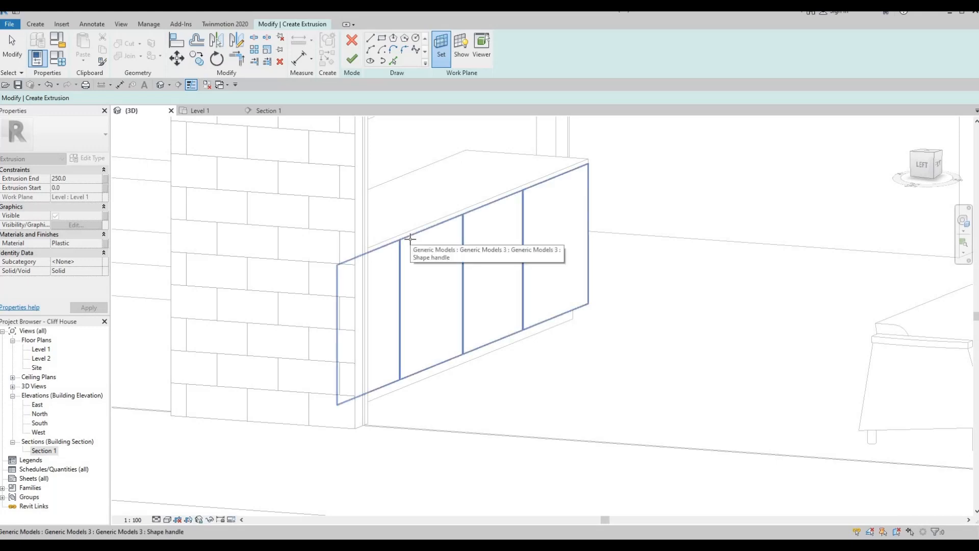
pyautogui.click(410, 238)
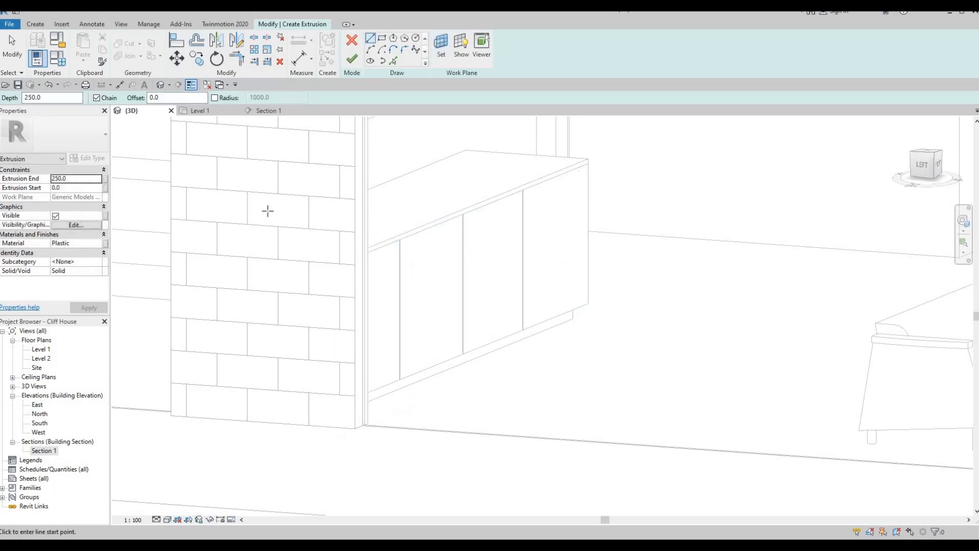
# Open the Level 1 floor plan and reset the extrusion's work plane by picking the lower cabinet's countertop face.
pyautogui.doubleClick(40, 350)
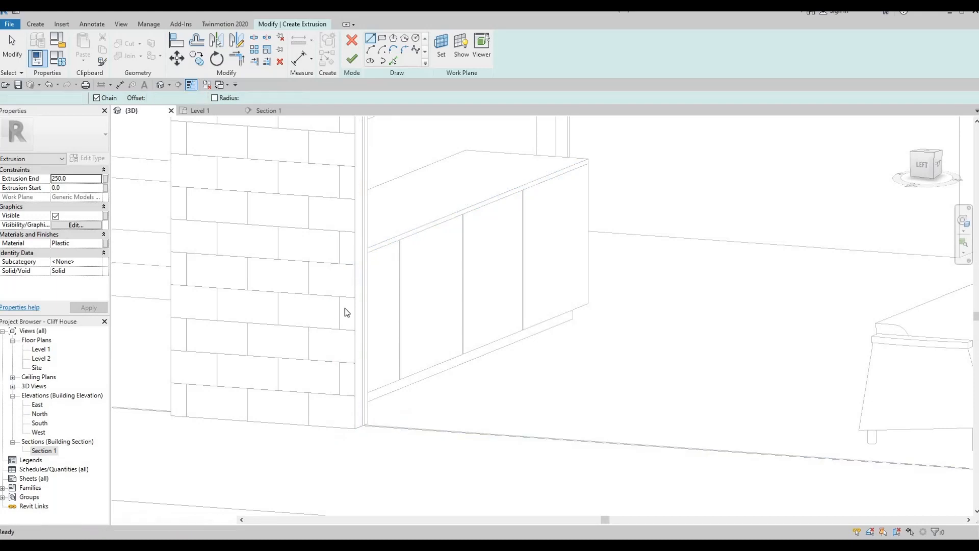
pyautogui.scroll(5, 292, 264)
pyautogui.scroll(2, 292, 263)
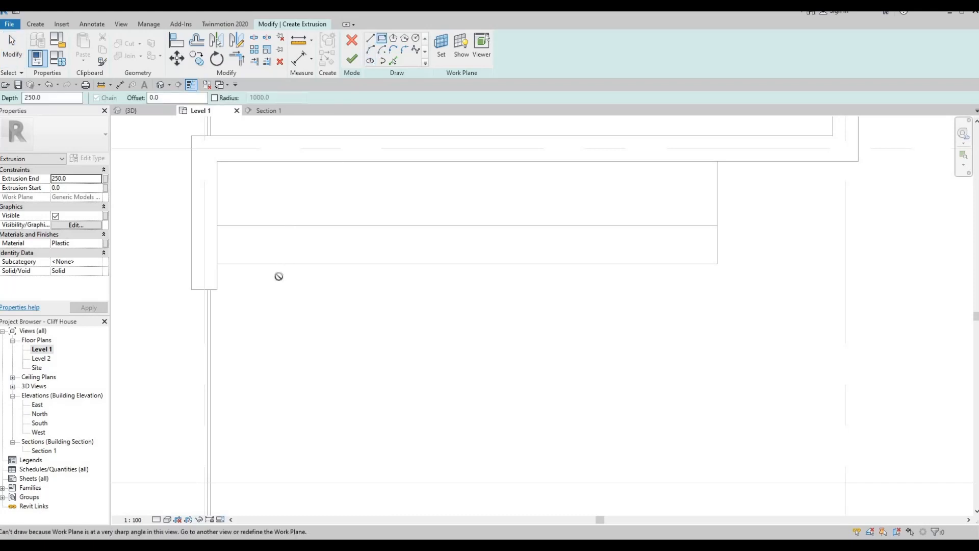
pyautogui.moveTo(317, 250); pyautogui.dragTo(288, 156, button='middle')
pyautogui.press('Escape')
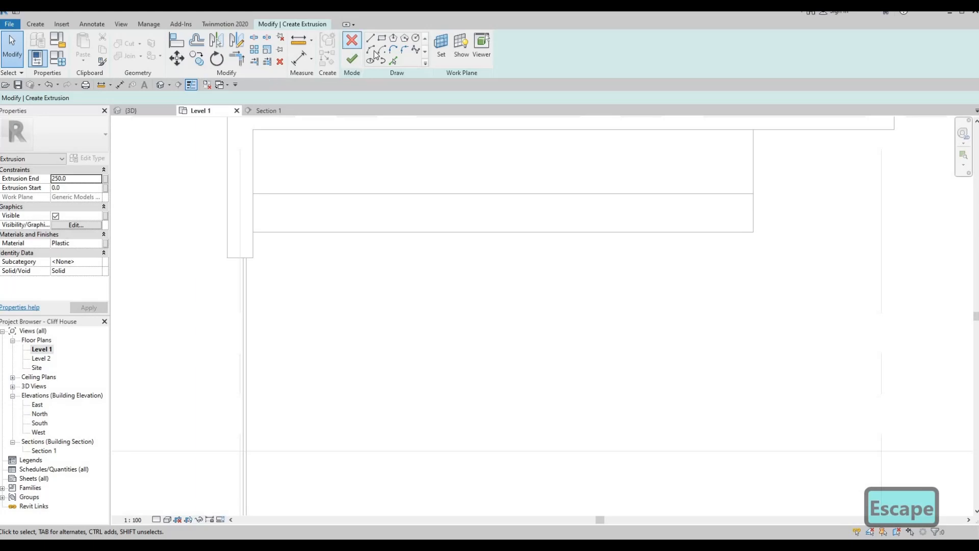
pyautogui.click(441, 51)
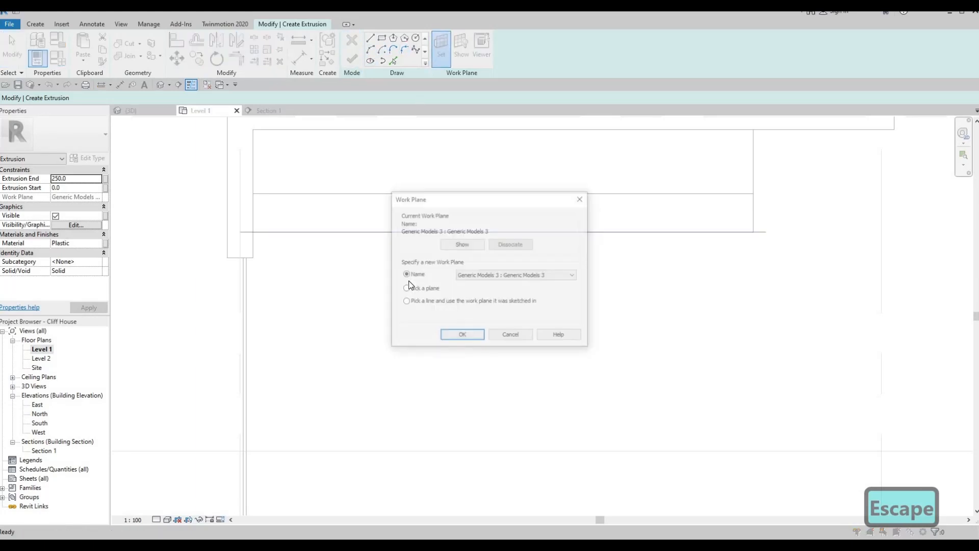
pyautogui.click(461, 336)
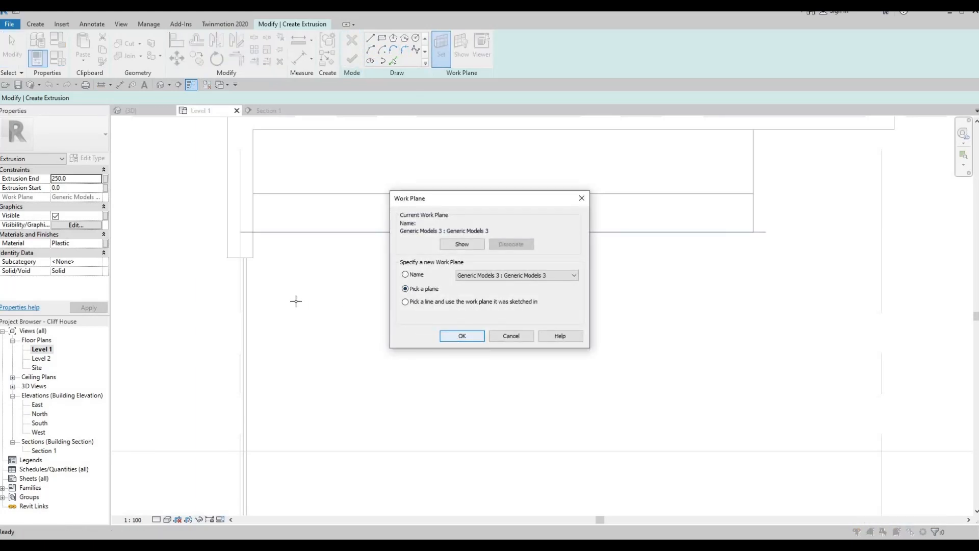
pyautogui.scroll(4, 378, 228)
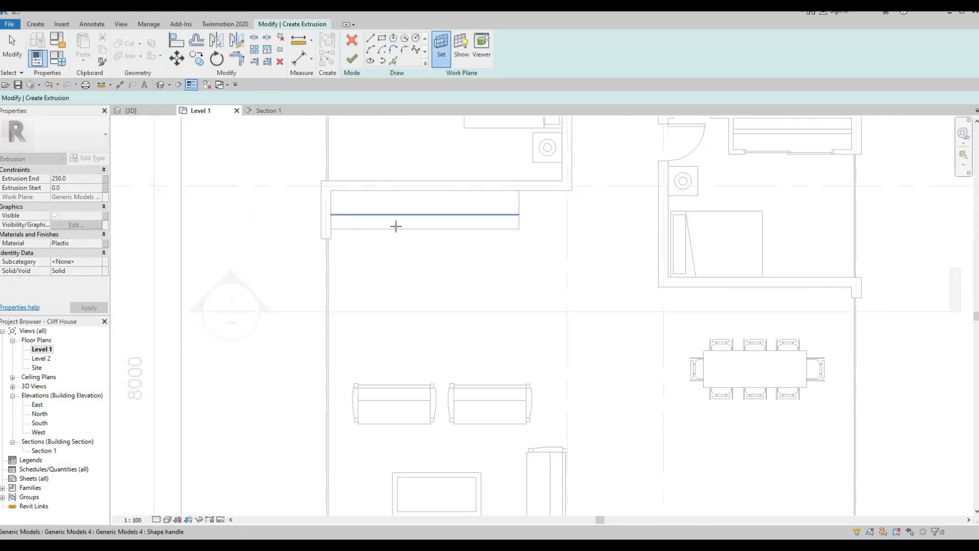
pyautogui.scroll(1, 365, 229)
pyautogui.scroll(2, 357, 230)
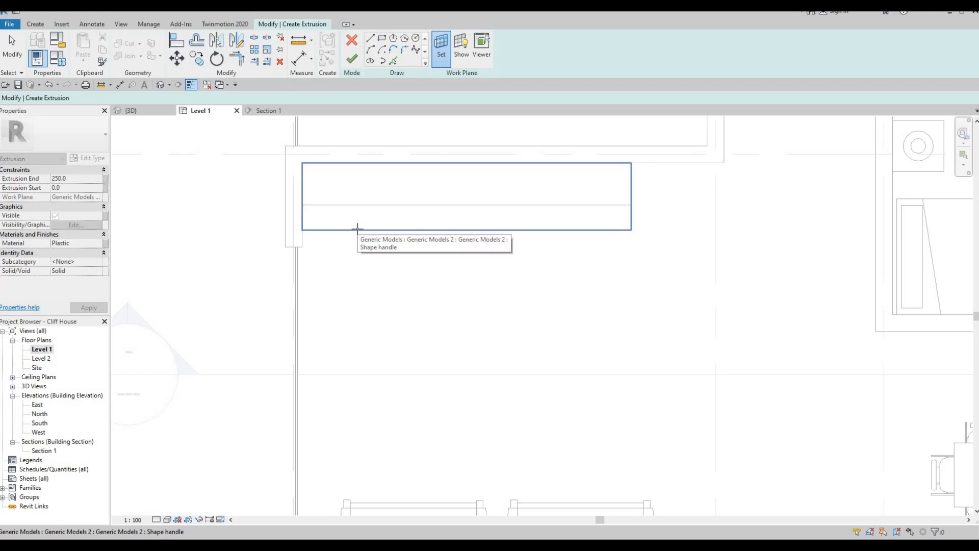
# Sketch a small rectangle about 40 mm deep against the cabinet's front edge, near its wall end, as the handle's outer outline.
pyautogui.press('l')
pyautogui.press('i')
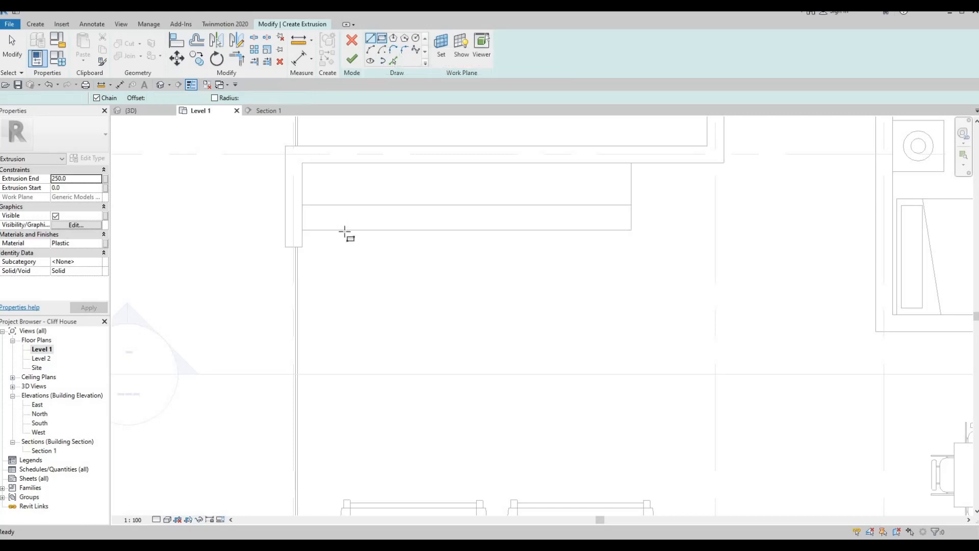
pyautogui.scroll(3, 336, 230)
pyautogui.scroll(1, 331, 230)
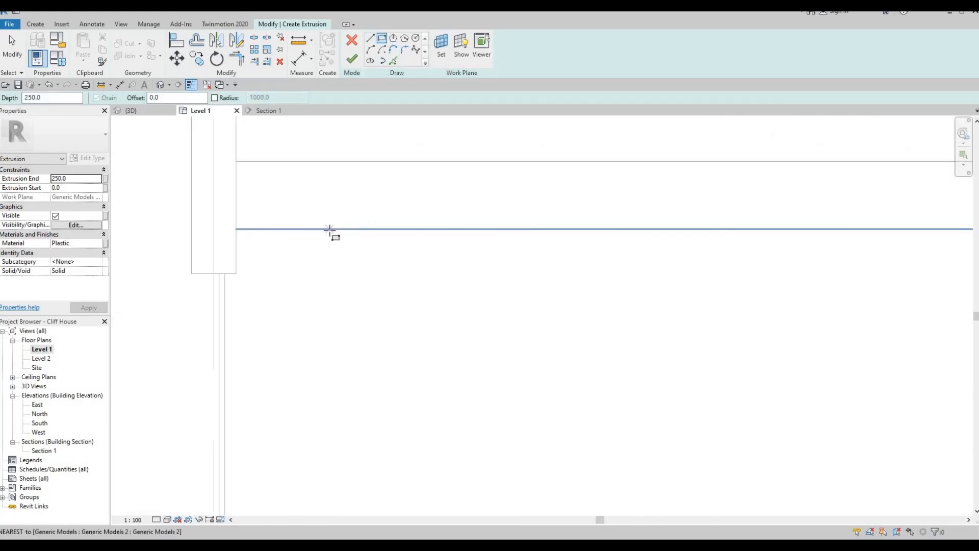
pyautogui.click(351, 240)
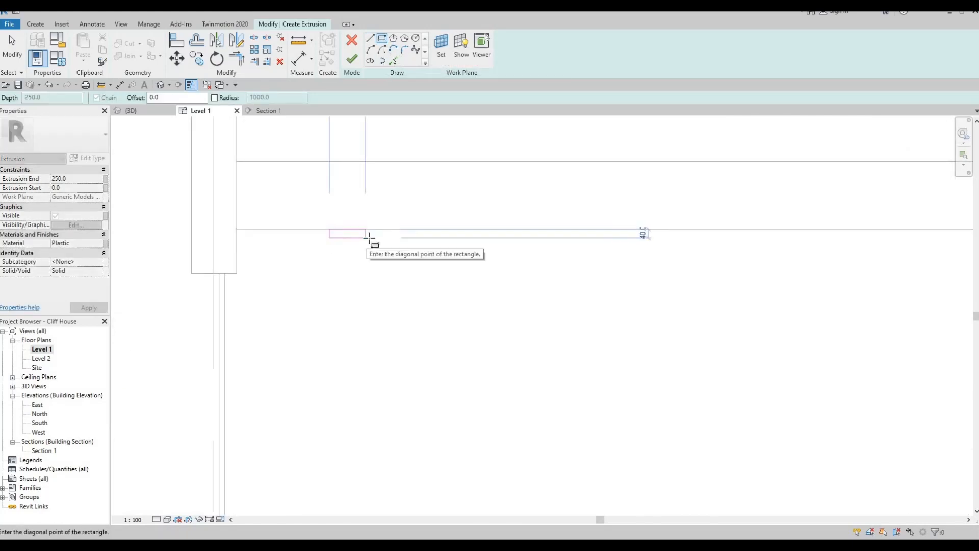
pyautogui.click(370, 238)
pyautogui.press('Escape')
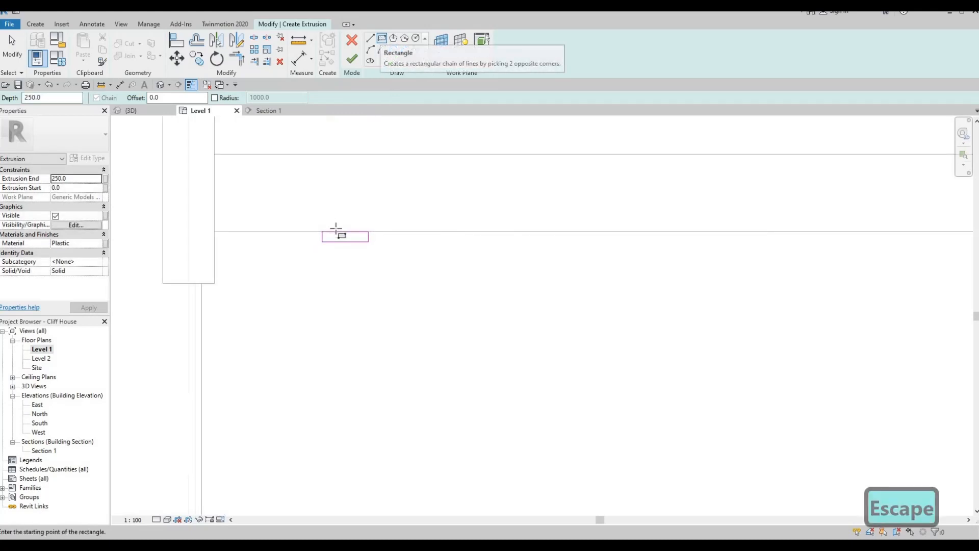
# Sketch a smaller rectangle inside the handle outline, starting on the cabinet's front edge, and delete the overlapping line along that edge.
pyautogui.scroll(2, 321, 238)
pyautogui.click(318, 237)
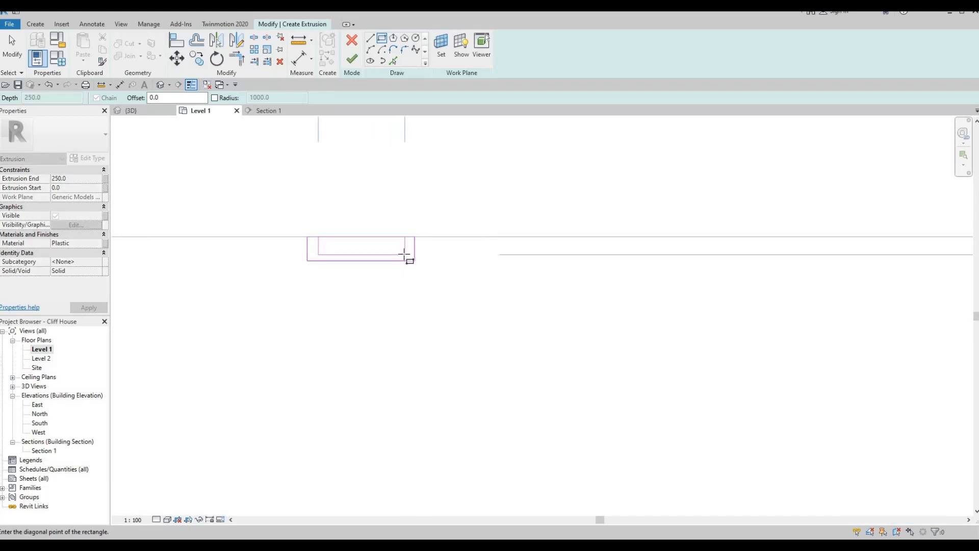
pyautogui.click(374, 253)
pyautogui.press('Escape')
pyautogui.press('Escape')
pyautogui.press('Escape')
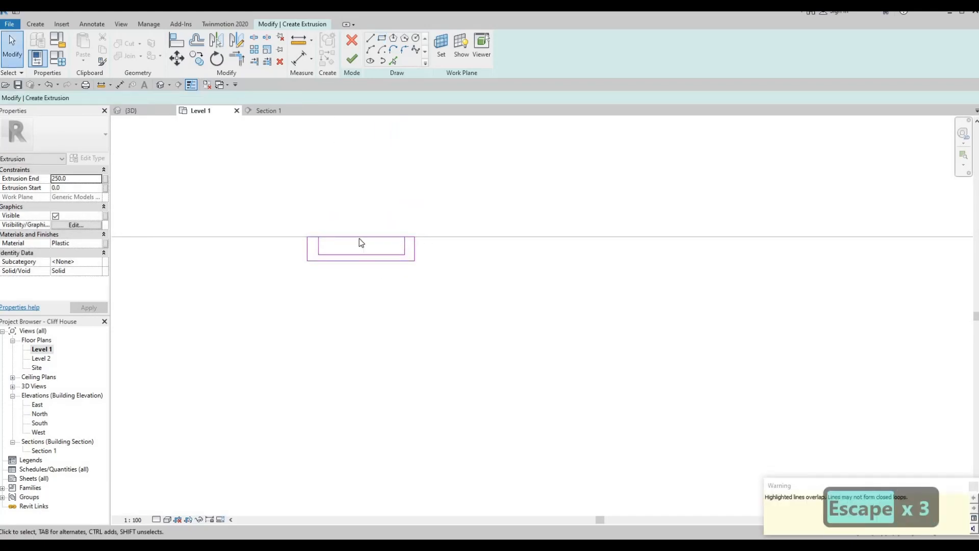
pyautogui.click(360, 237)
pyautogui.press('Delete')
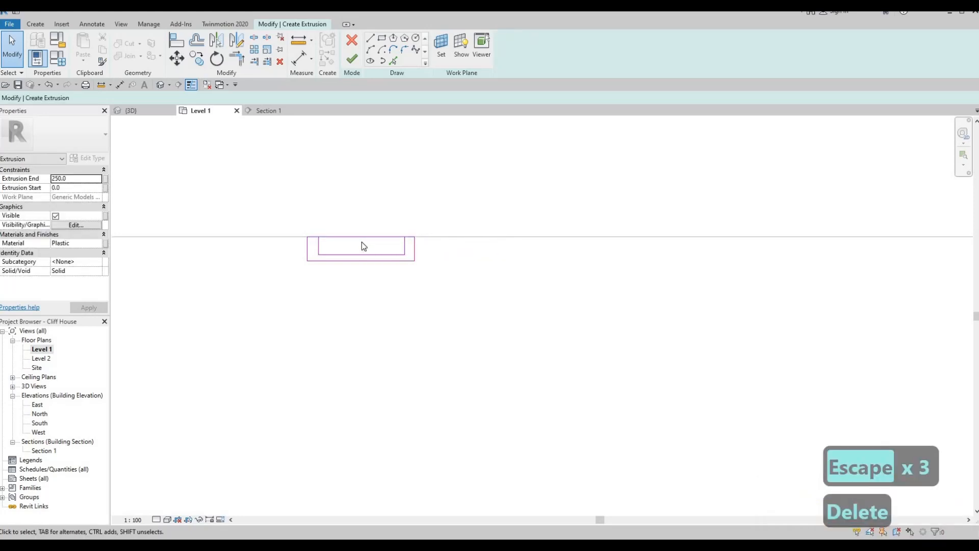
# Split the remaining line along the cabinet edge and trim it to the inner rectangle's sides, leaving a closed U-shaped handle profile.
pyautogui.press('s')
pyautogui.press('l')
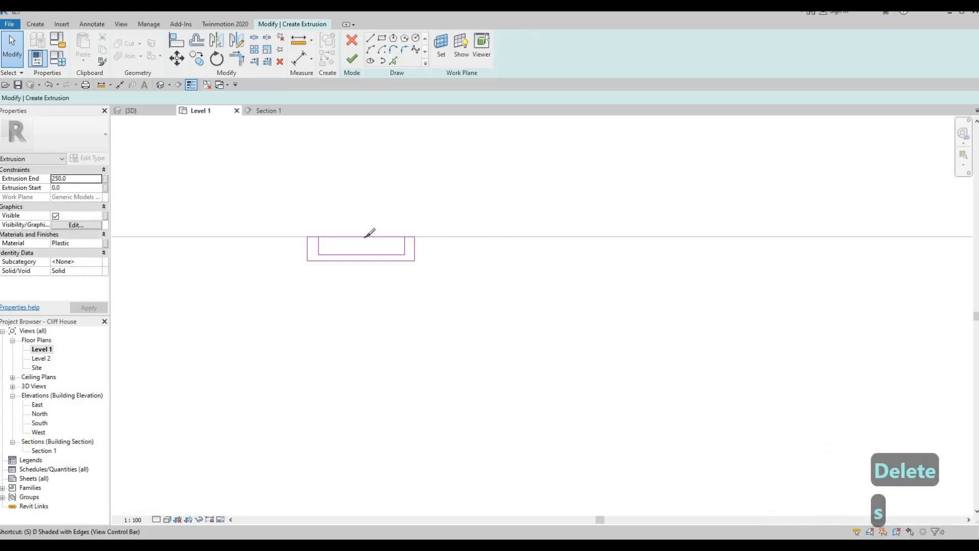
pyautogui.click(364, 237)
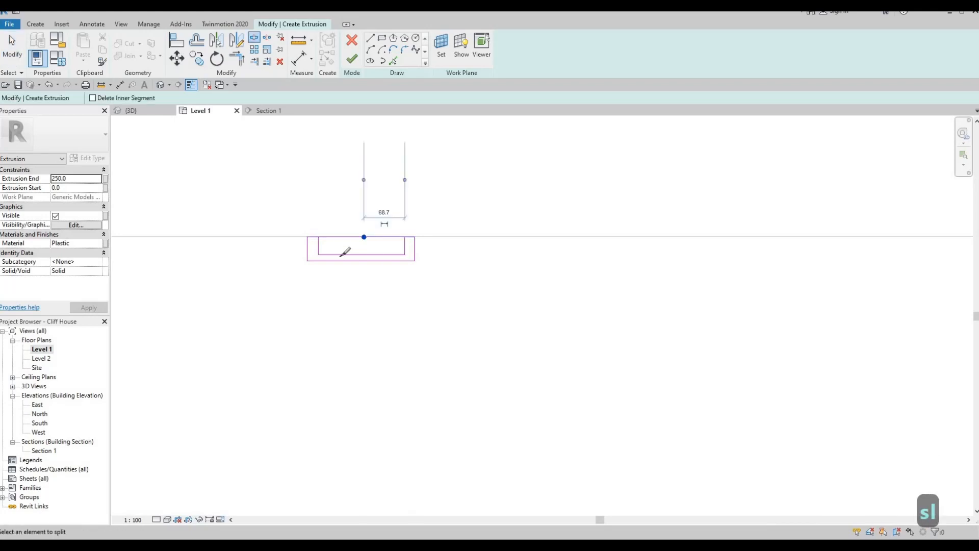
pyautogui.press('Escape')
pyautogui.press('Escape')
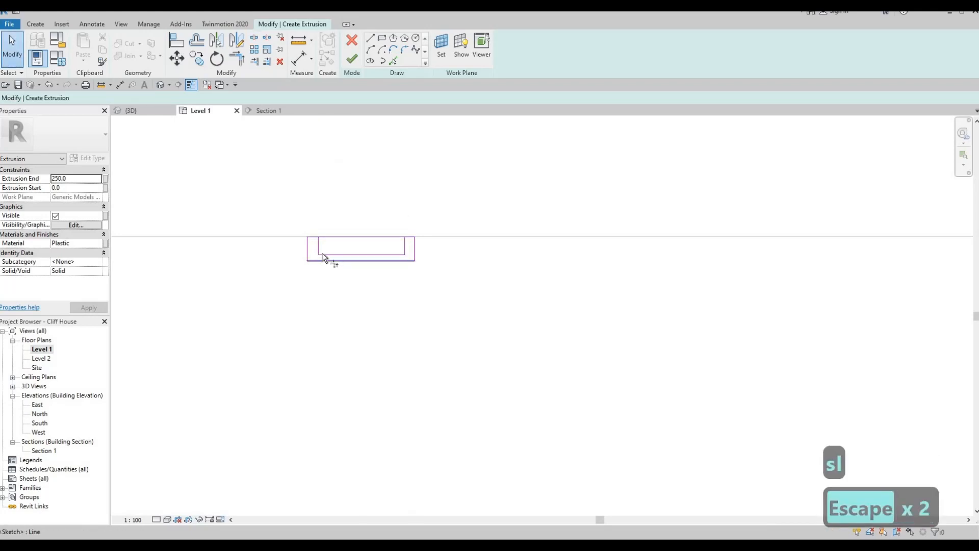
pyautogui.press('t')
pyautogui.press('r')
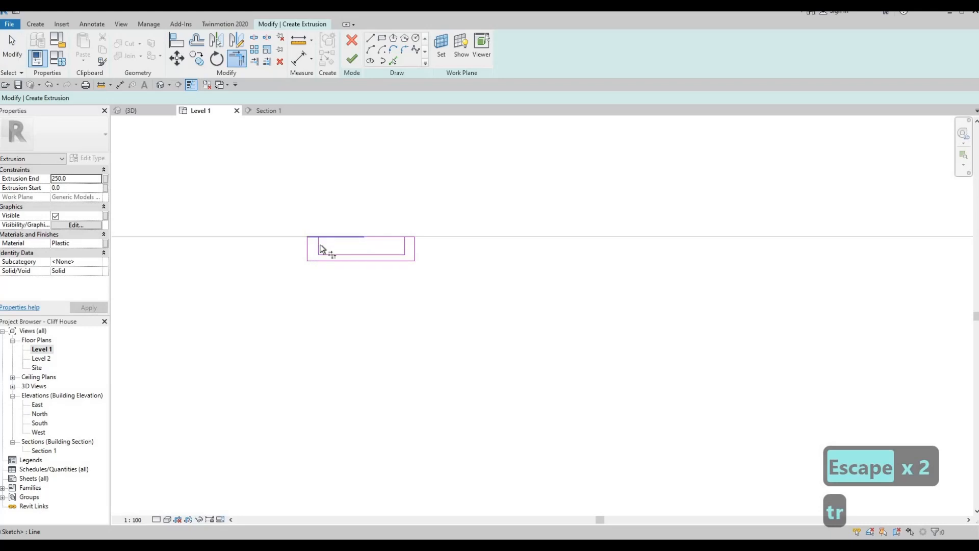
pyautogui.click(411, 237)
pyautogui.click(404, 242)
pyautogui.press('Escape')
pyautogui.press('Escape')
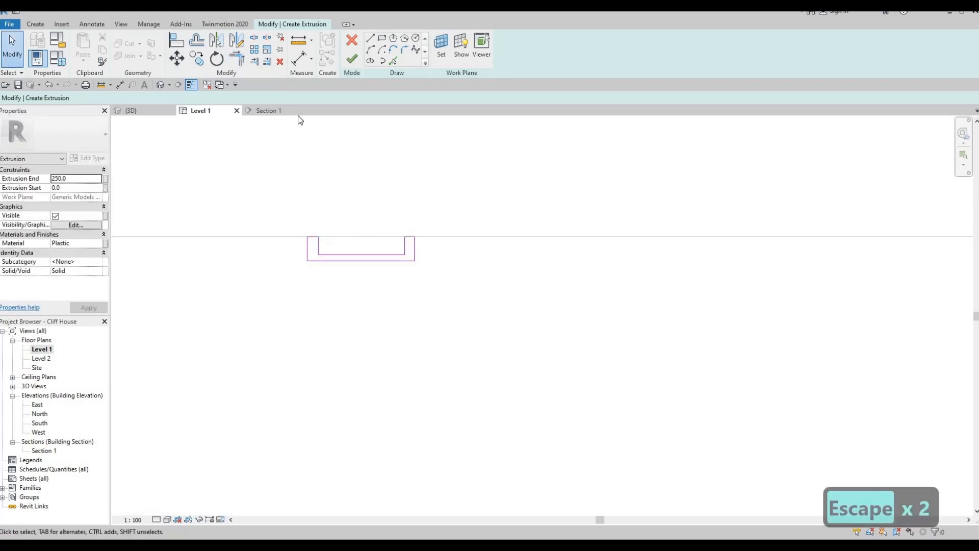
# Finish the handle extrusion with the 250 mm depth and assign it the Rigid insulation material.
pyautogui.click(352, 62)
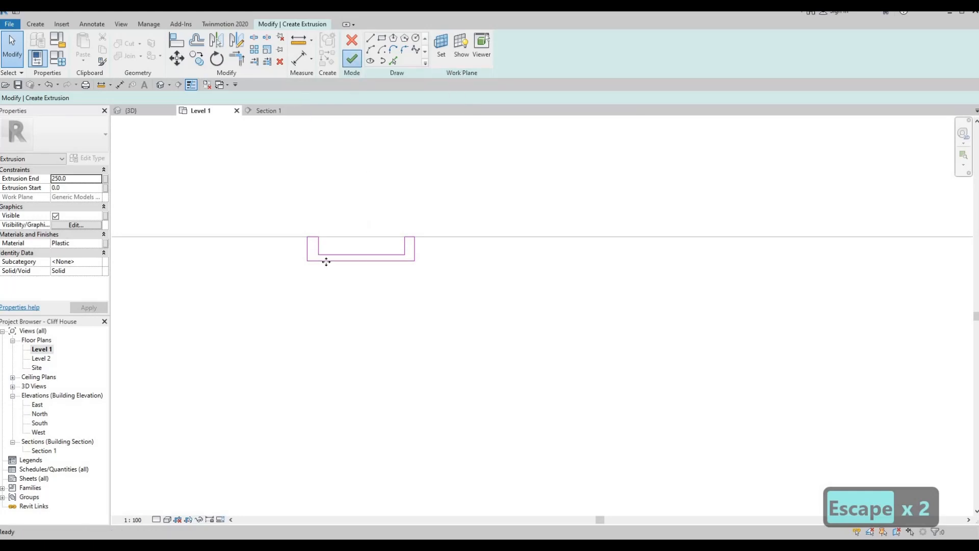
pyautogui.click(100, 245)
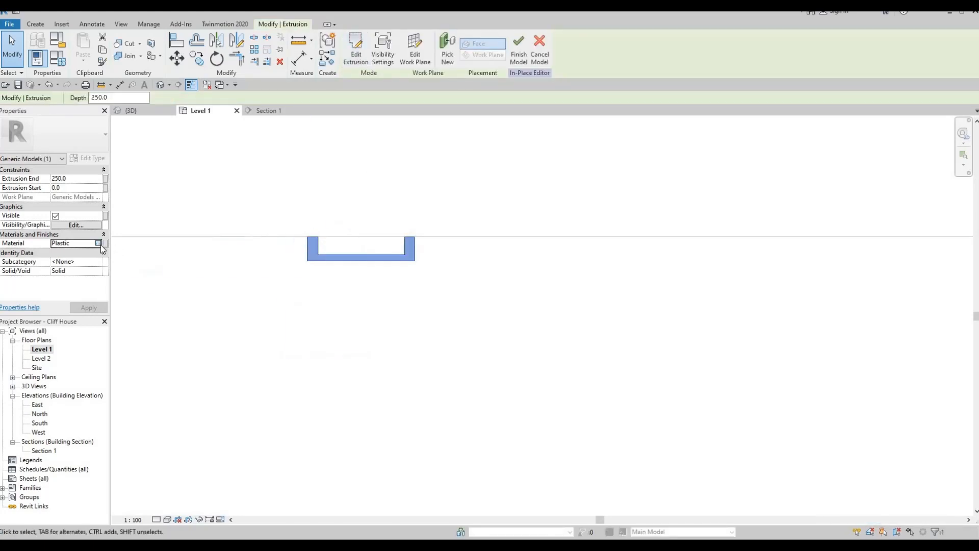
pyautogui.click(100, 244)
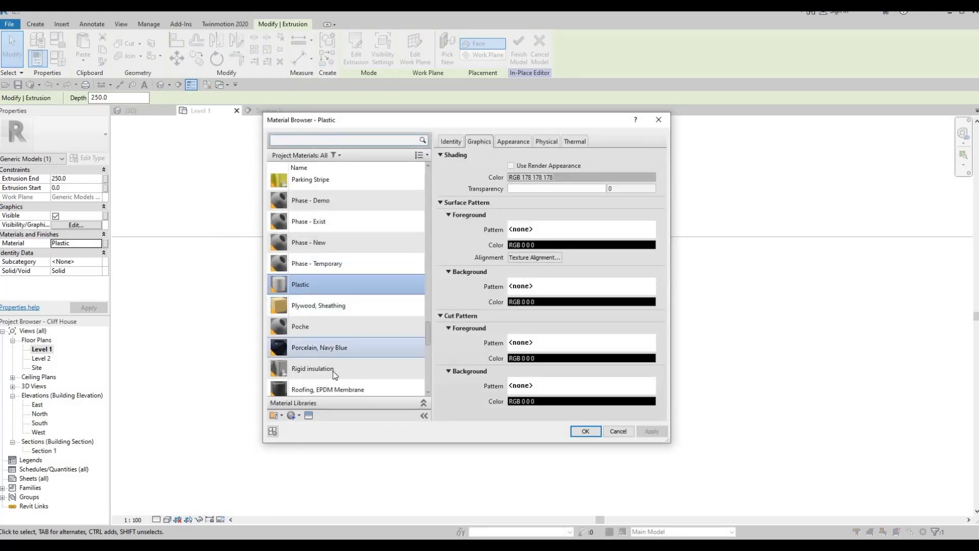
pyautogui.click(403, 367)
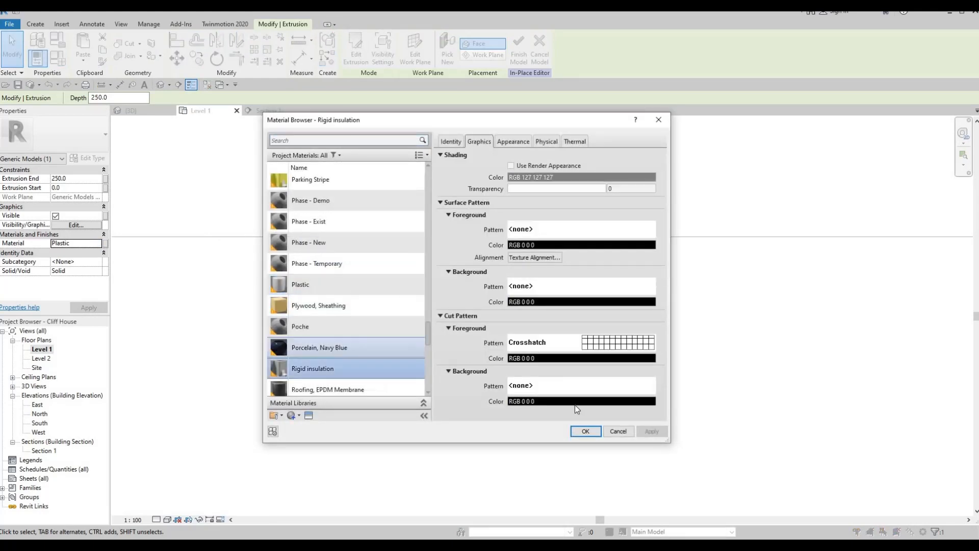
pyautogui.click(586, 431)
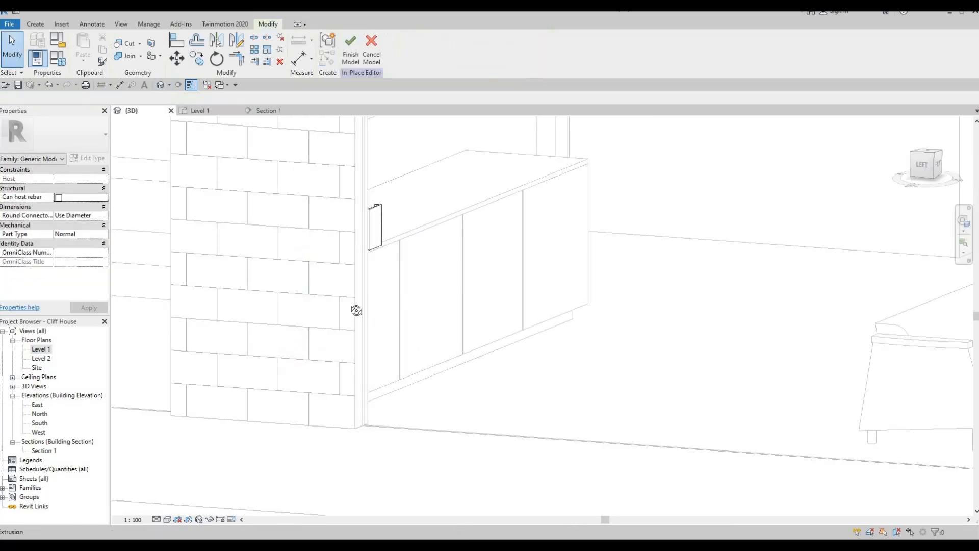
# Lower the handle's bottom face to about -168.3 and its top face to about -141.0, then open the Section 1 view.
pyautogui.keyDown('shift'); pyautogui.moveTo(233, 312); pyautogui.dragTo(186, 297, button='middle'); pyautogui.keyUp('shift')
pyautogui.moveTo(208, 212); pyautogui.dragTo(203, 196, button='middle')
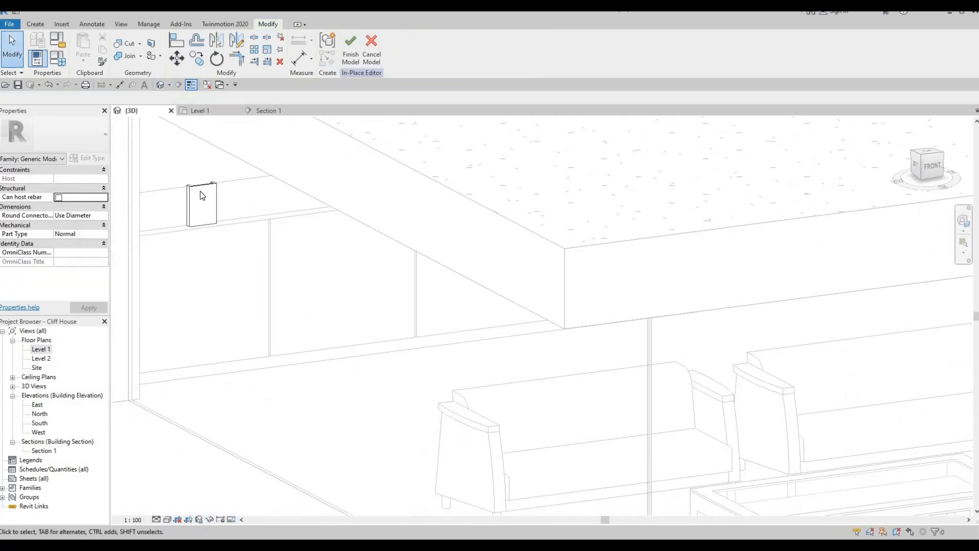
pyautogui.click(203, 227)
pyautogui.scroll(2, 201, 240)
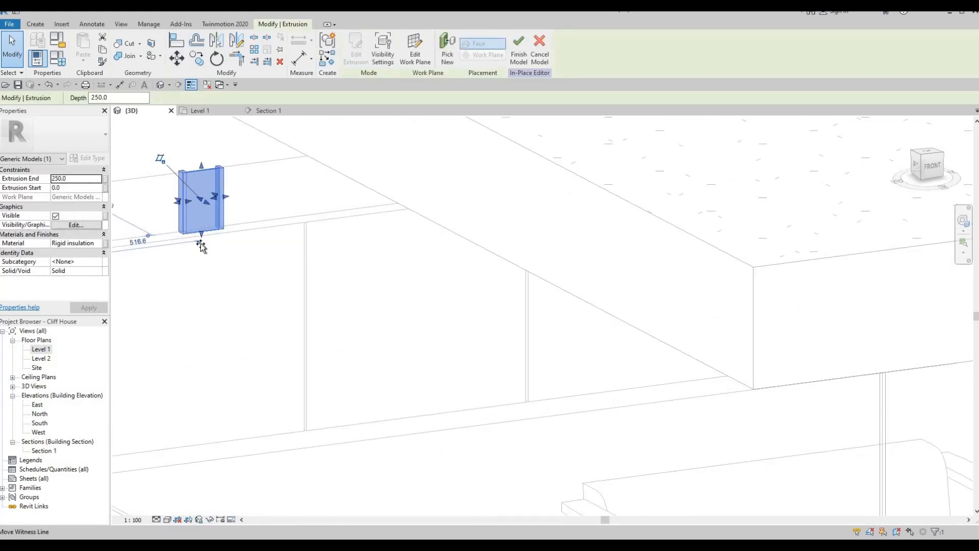
pyautogui.moveTo(201, 235); pyautogui.dragTo(202, 275)
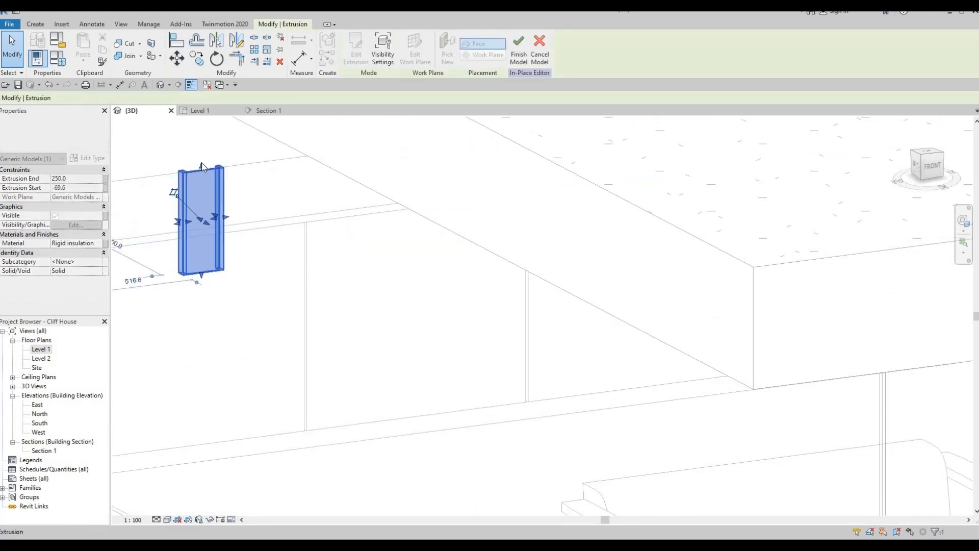
pyautogui.moveTo(201, 165); pyautogui.dragTo(207, 274)
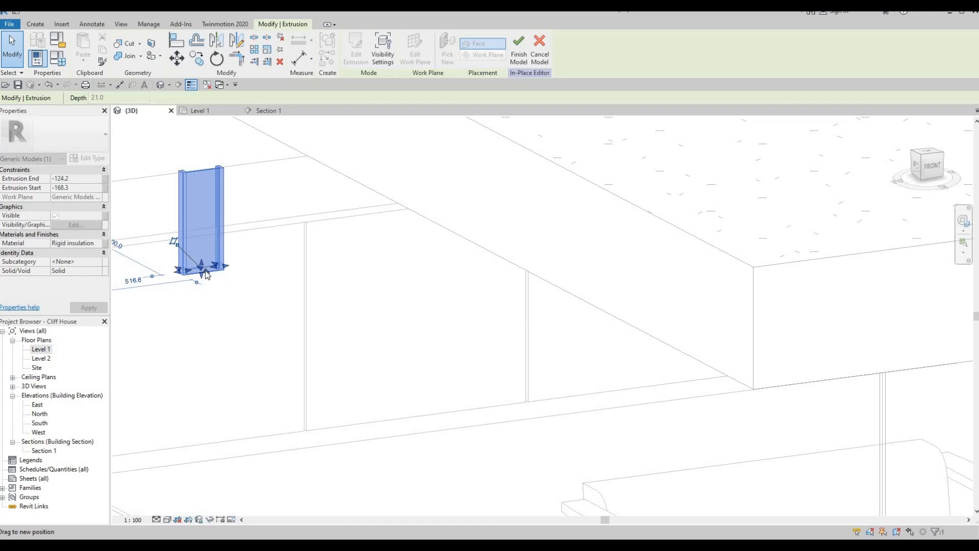
pyautogui.doubleClick(48, 452)
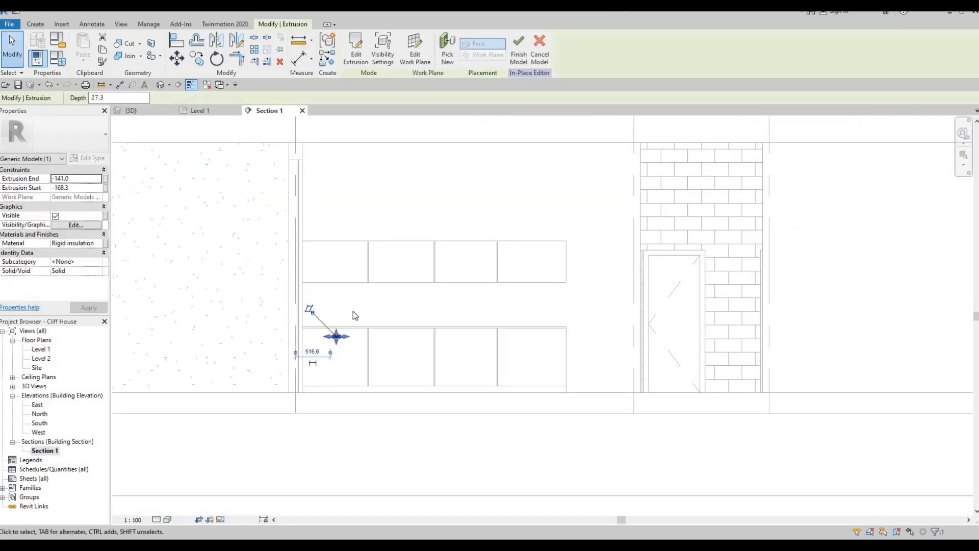
# Move the handle right to about 841.6 mm from the grid line, then raise and thin it to extrusion end -82.6 and start -100.5.
pyautogui.scroll(2, 352, 312)
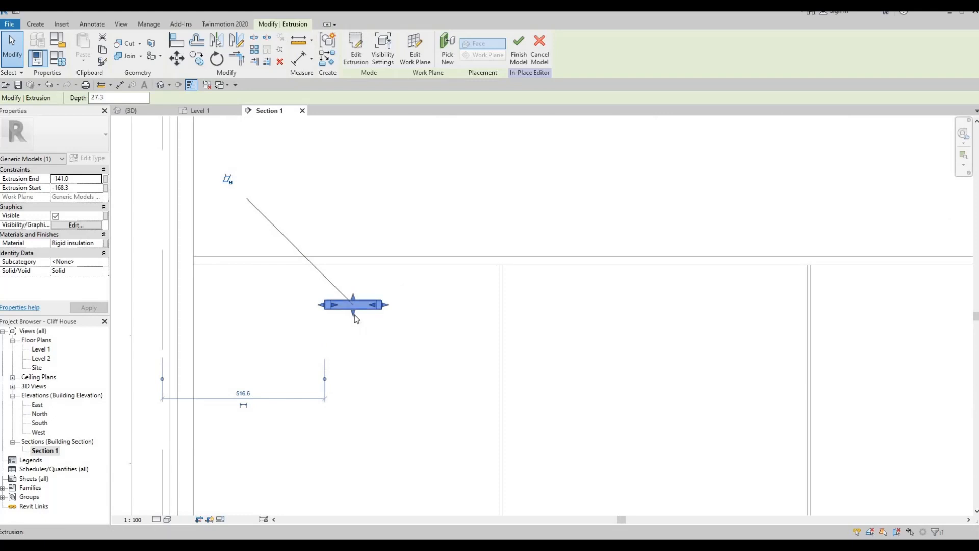
pyautogui.click(323, 258)
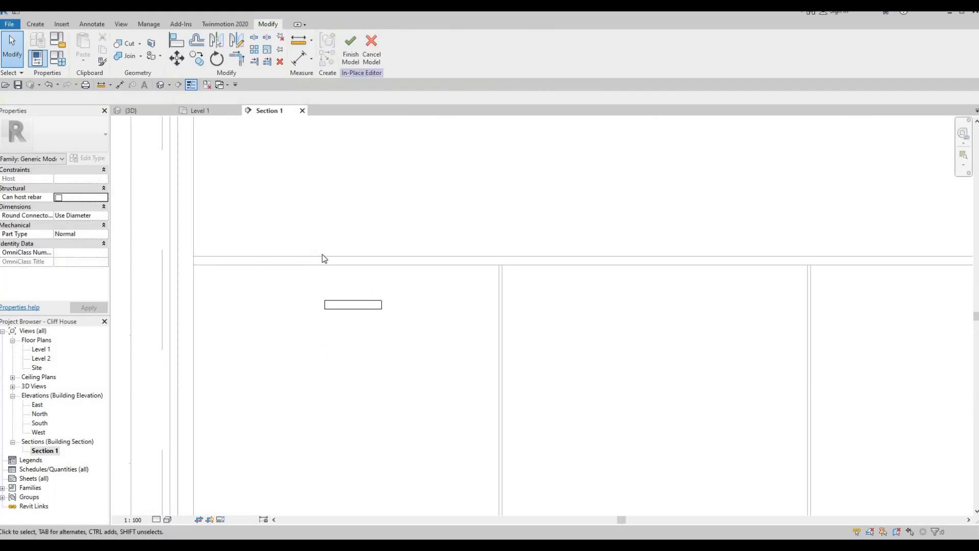
pyautogui.moveTo(279, 230); pyautogui.dragTo(397, 339)
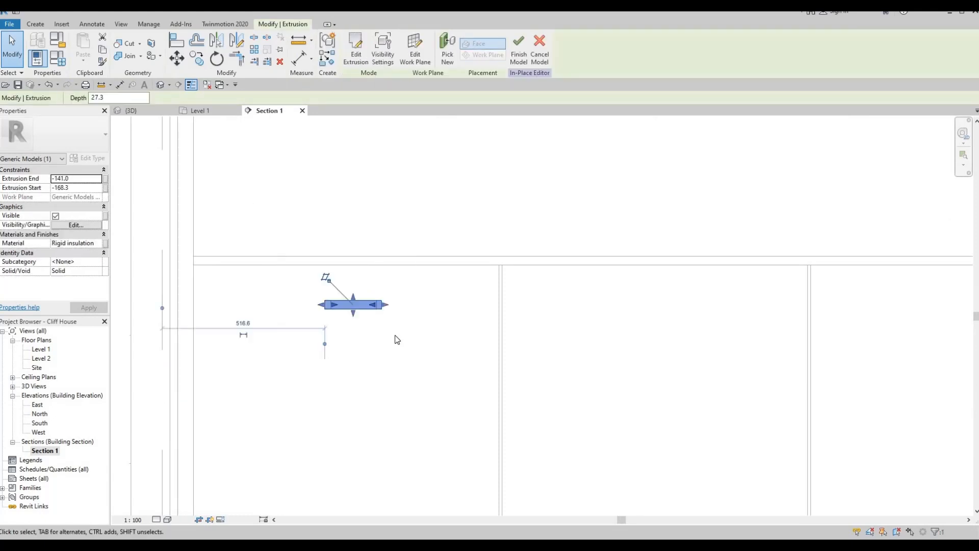
pyautogui.press('Right')
pyautogui.press('Right')
pyautogui.press('Right')
pyautogui.press('Right')
pyautogui.press('Right')
pyautogui.press('Right')
pyautogui.press('Right')
pyautogui.press('Right')
pyautogui.press('Right')
pyautogui.press('Right')
pyautogui.press('Right')
pyautogui.press('Right')
pyautogui.press('Right')
pyautogui.press('Right')
pyautogui.press('Right')
pyautogui.press('Right')
pyautogui.press('Right')
pyautogui.press('Right')
pyautogui.press('Right')
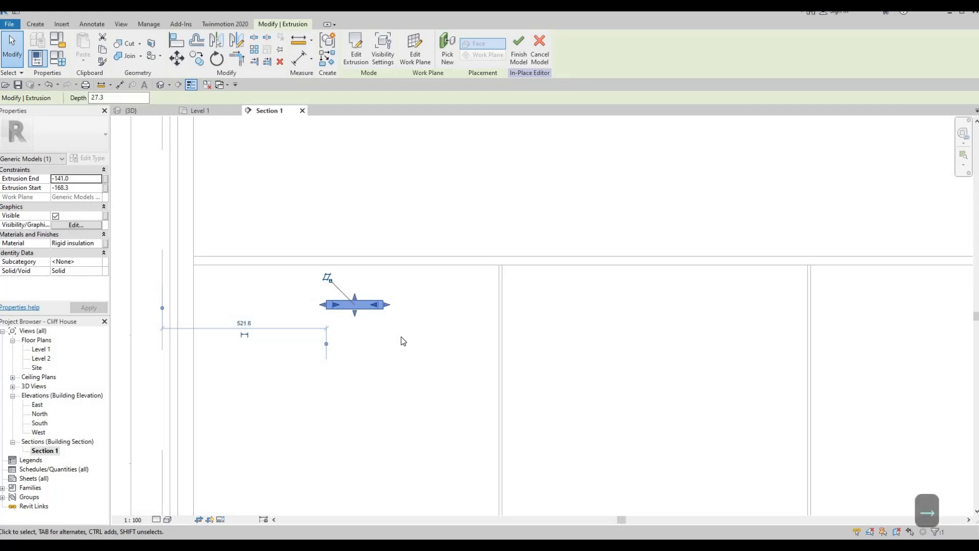
pyautogui.press('Right')
pyautogui.press('Right')
pyautogui.press('Right')
pyautogui.press('Right')
pyautogui.press('Right')
pyautogui.press('Right')
pyautogui.press('Right')
pyautogui.press('Right')
pyautogui.press('Right')
pyautogui.press('Right')
pyautogui.press('Right')
pyautogui.press('Right')
pyautogui.press('Right')
pyautogui.press('Right')
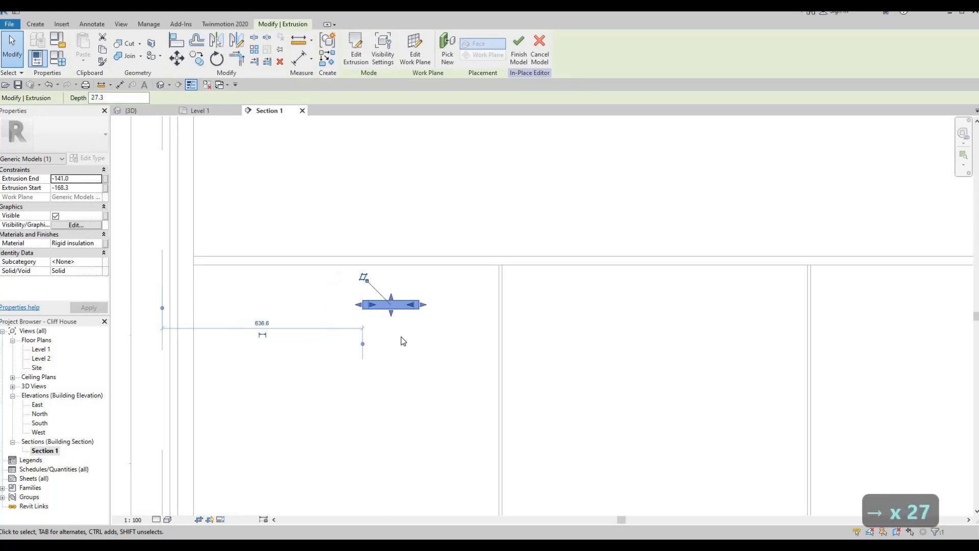
pyautogui.press('Right')
pyautogui.press('Right')
pyautogui.press('Right')
pyautogui.press('Right')
pyautogui.press('Right')
pyautogui.press('Right')
pyautogui.press('Right')
pyautogui.press('Right')
pyautogui.press('Right')
pyautogui.press('Right')
pyautogui.press('Right')
pyautogui.press('Right')
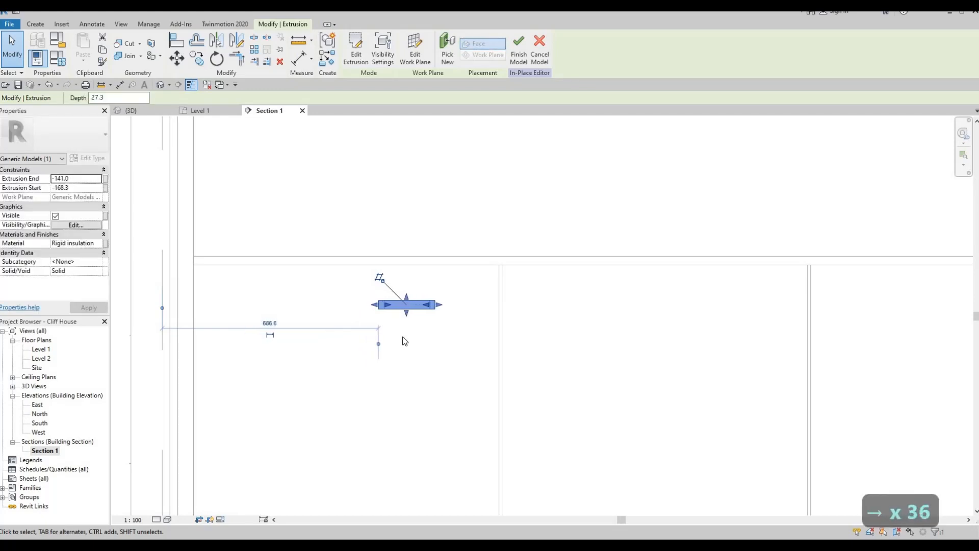
pyautogui.press('Right')
pyautogui.press('Right')
pyautogui.press('Right')
pyautogui.press('Right')
pyautogui.press('Right')
pyautogui.press('Right')
pyautogui.press('Right')
pyautogui.press('Right')
pyautogui.press('Right')
pyautogui.press('Right')
pyautogui.press('Right')
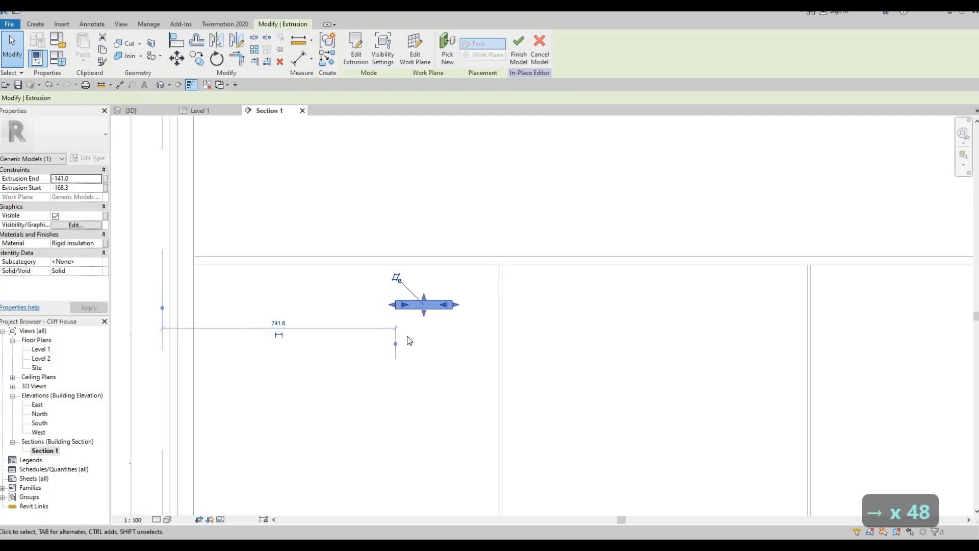
pyautogui.press('Right')
pyautogui.press('Right')
pyautogui.press('Right')
pyautogui.press('Right')
pyautogui.press('Right')
pyautogui.press('Right')
pyautogui.press('Right')
pyautogui.press('Right')
pyautogui.press('Right')
pyautogui.press('Right')
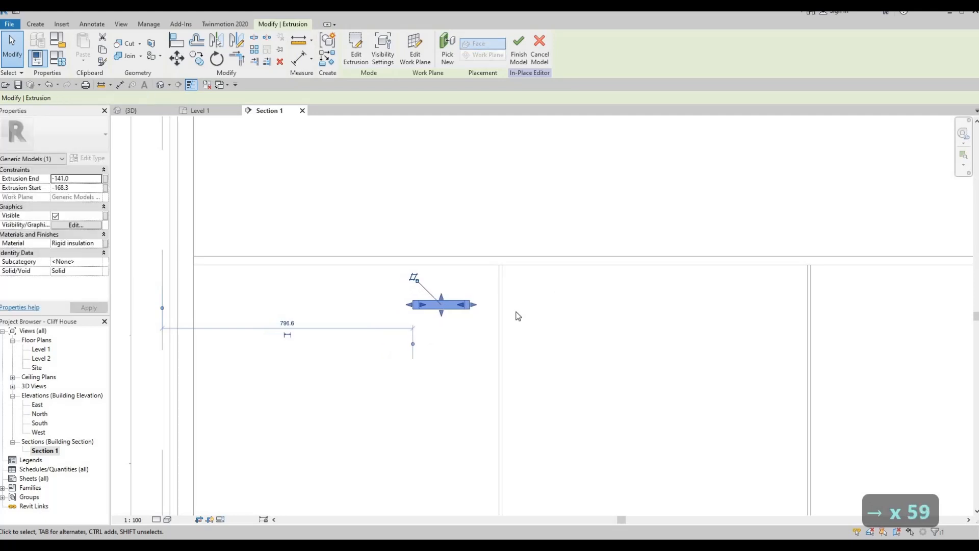
pyautogui.press('Right')
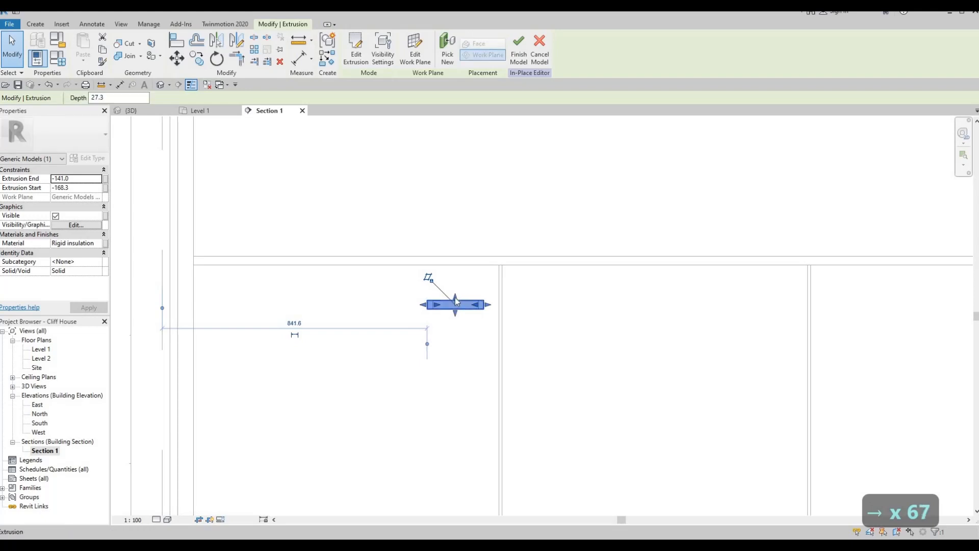
pyautogui.moveTo(456, 290)
pyautogui.mouseDown()
pyautogui.moveTo(455, 280)
pyautogui.moveTo(457, 293)
pyautogui.mouseUp()
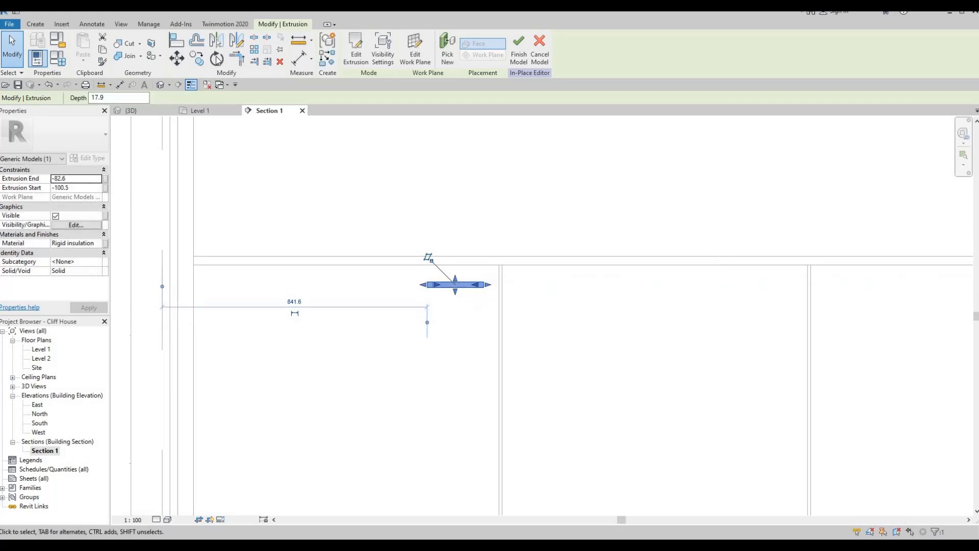
pyautogui.click(271, 284)
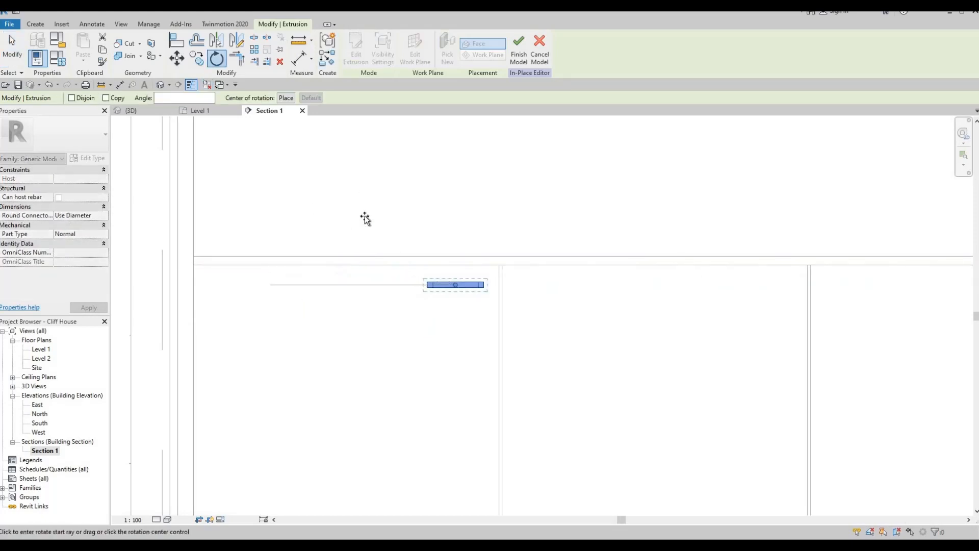
pyautogui.click(384, 299)
pyautogui.press('Escape')
pyautogui.press('Escape')
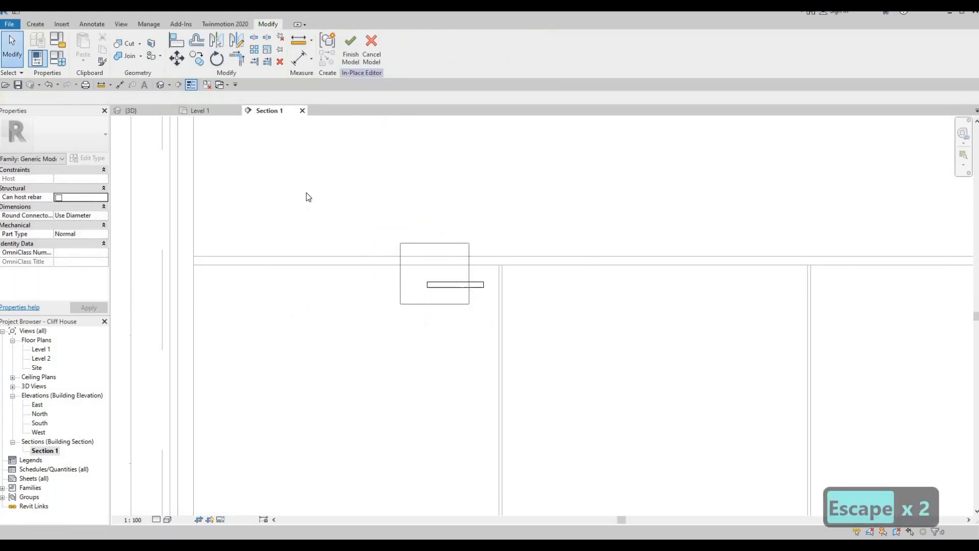
# Copy the horizontal handle, unconstrained, to just above the lower edge of the first upper cabinet door.
pyautogui.click(455, 285)
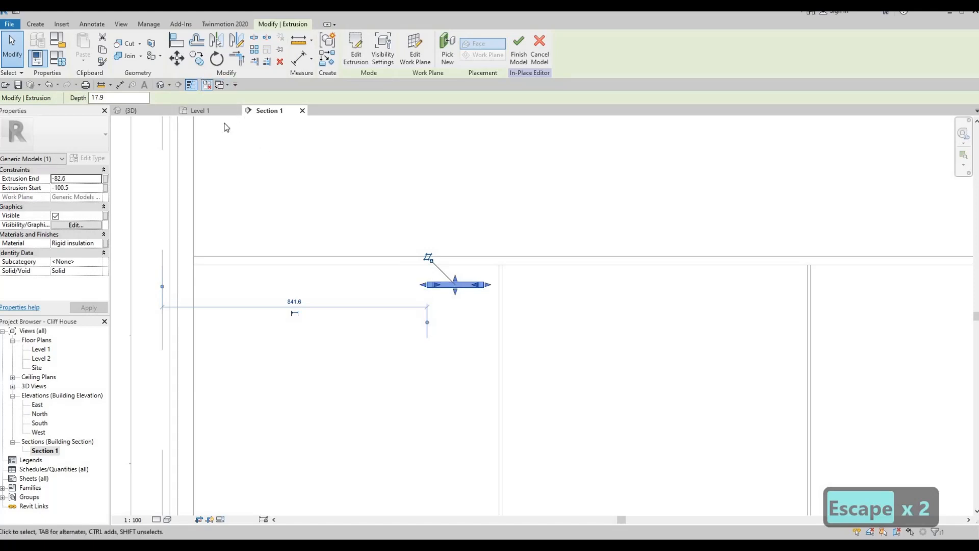
pyautogui.click(198, 60)
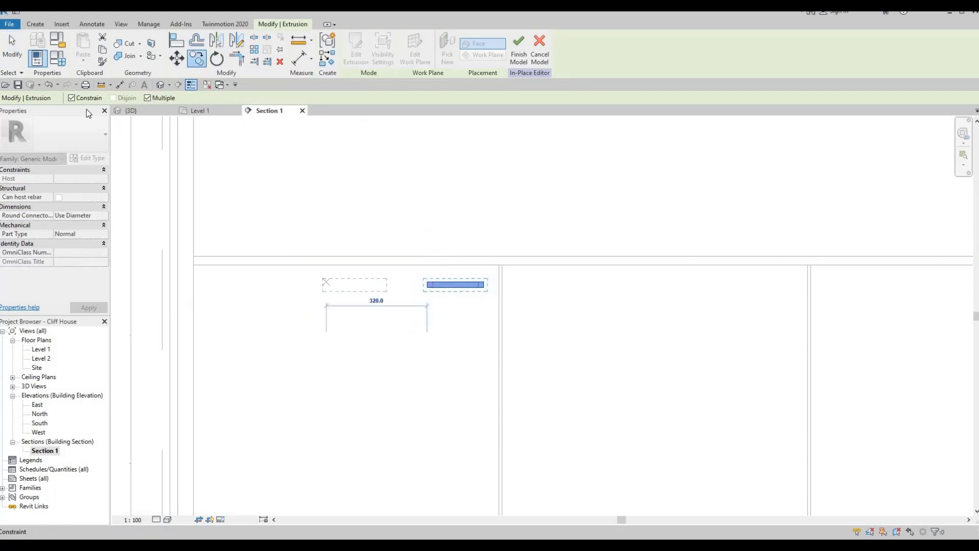
pyautogui.click(71, 98)
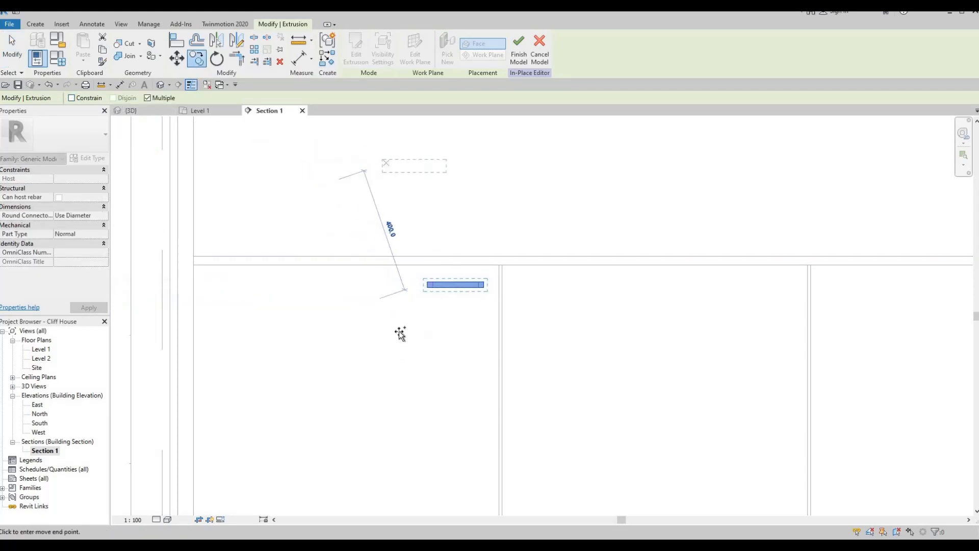
pyautogui.keyDown('ctrl'); pyautogui.scroll(5, 357, 204); pyautogui.keyUp('ctrl')
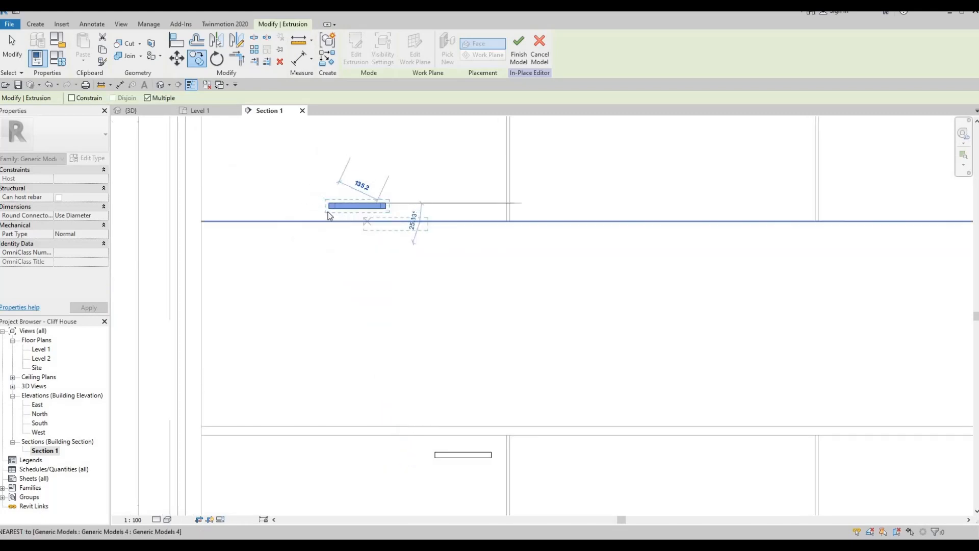
pyautogui.press('Escape')
# Rotate the first lower cabinet door's handle by 90° about its centre so it stands vertically.
pyautogui.moveTo(371, 260); pyautogui.dragTo(306, 153, button='middle')
pyautogui.moveTo(334, 282); pyautogui.dragTo(317, 254, button='middle')
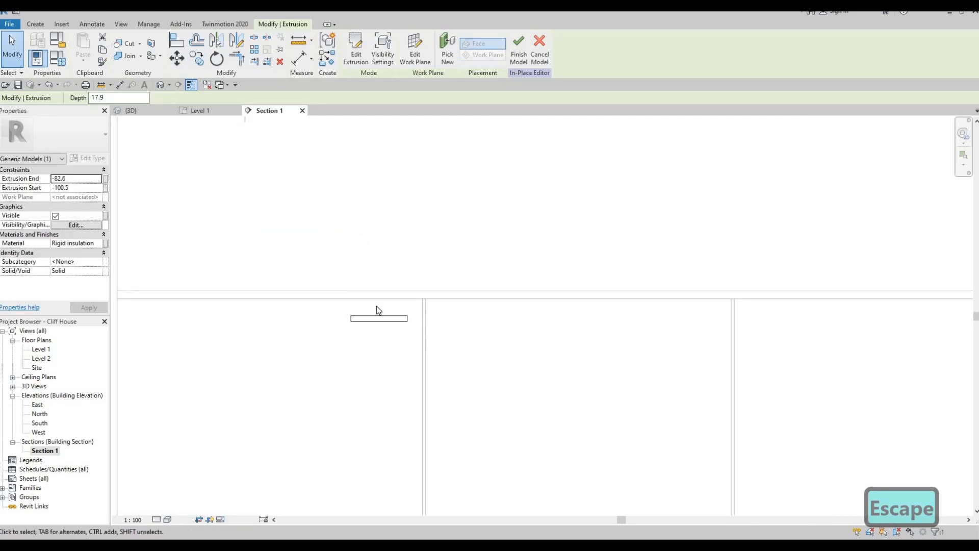
pyautogui.press('Escape')
pyautogui.moveTo(329, 272); pyautogui.dragTo(417, 351)
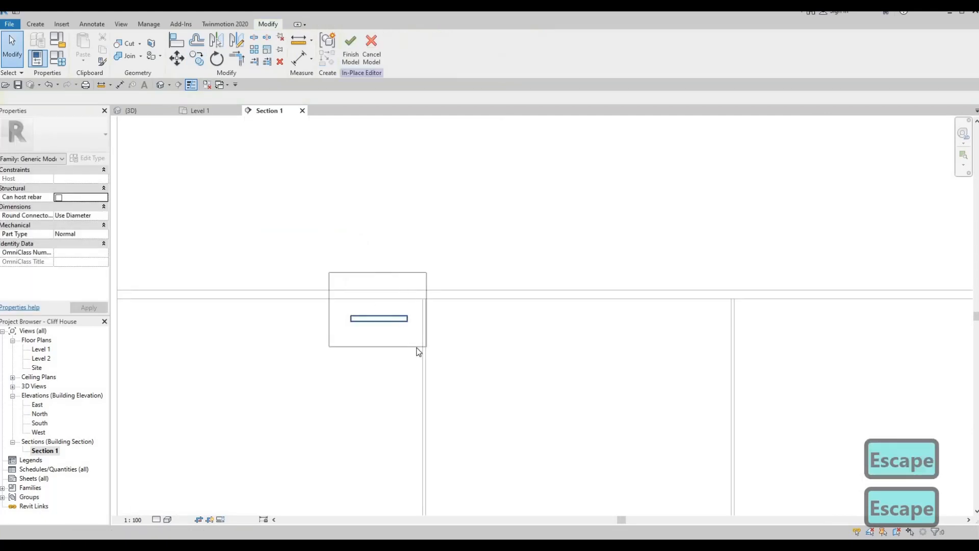
pyautogui.click(217, 58)
pyautogui.click(299, 325)
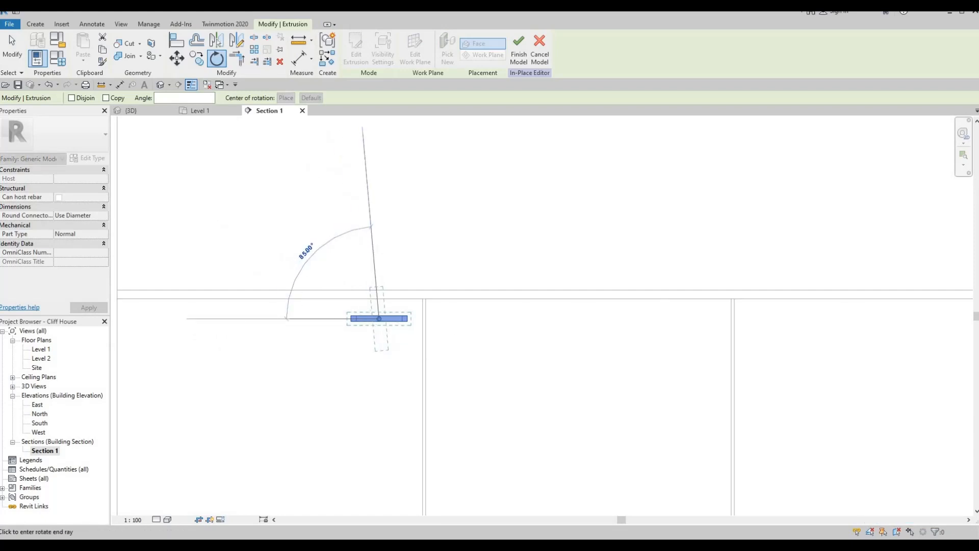
pyautogui.write('90')
pyautogui.press('Return')
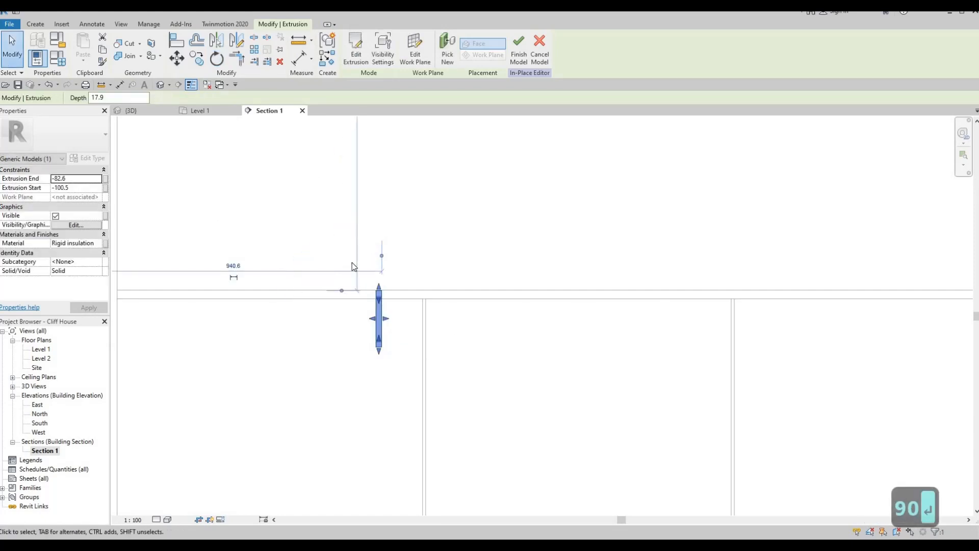
pyautogui.press('Escape')
pyautogui.press('Escape')
# Nudge the vertical handle down below the countertop and right towards the door joint, to about 1015.6 mm from the reference line.
pyautogui.moveTo(346, 257); pyautogui.dragTo(394, 371)
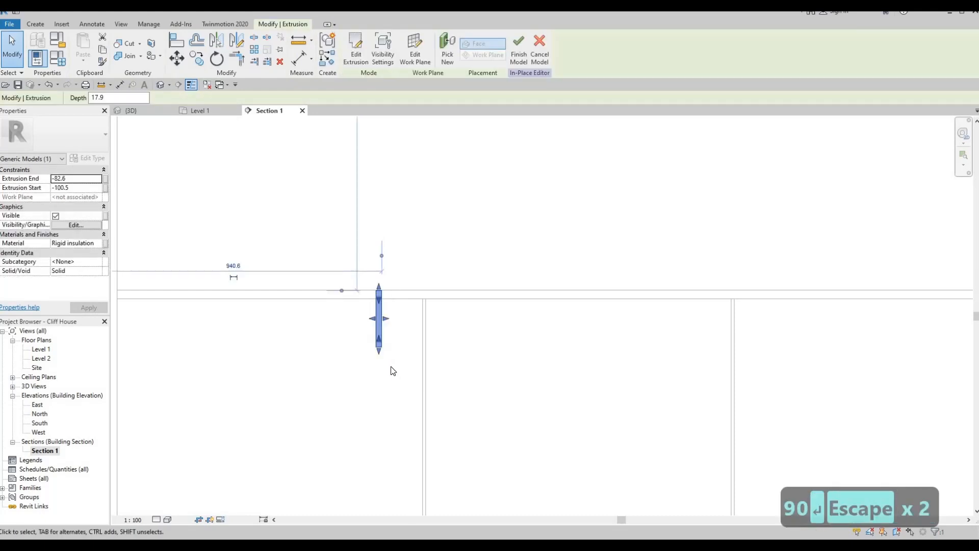
pyautogui.press('Down')
pyautogui.press('Down')
pyautogui.press('Down')
pyautogui.press('Down')
pyautogui.press('Down')
pyautogui.press('Down')
pyautogui.press('Down')
pyautogui.press('Down')
pyautogui.press('Down')
pyautogui.press('Down')
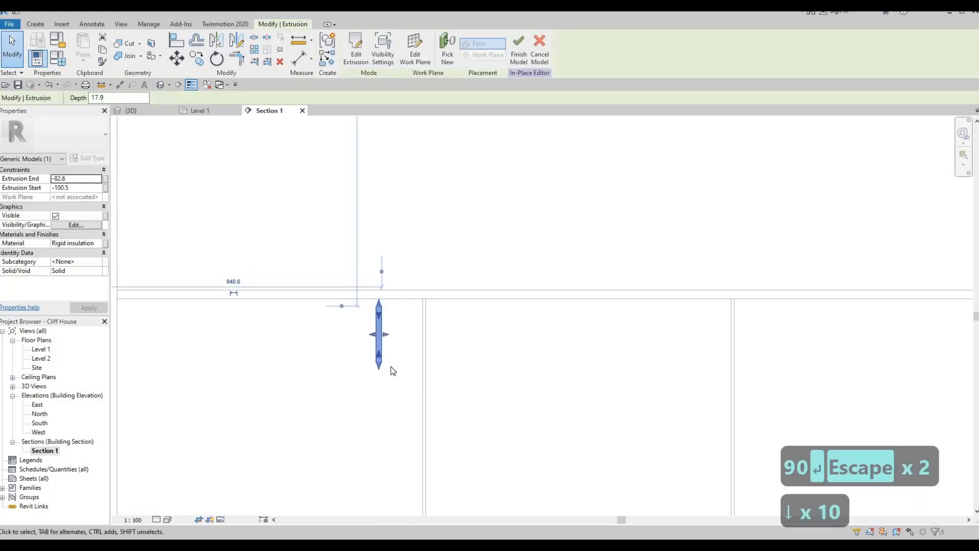
pyautogui.press('Right')
pyautogui.press('Right')
pyautogui.press('Right')
pyautogui.press('Right')
pyautogui.press('Right')
pyautogui.press('Right')
pyautogui.press('Down')
pyautogui.press('Down')
pyautogui.press('Down')
pyautogui.press('Right')
pyautogui.press('Right')
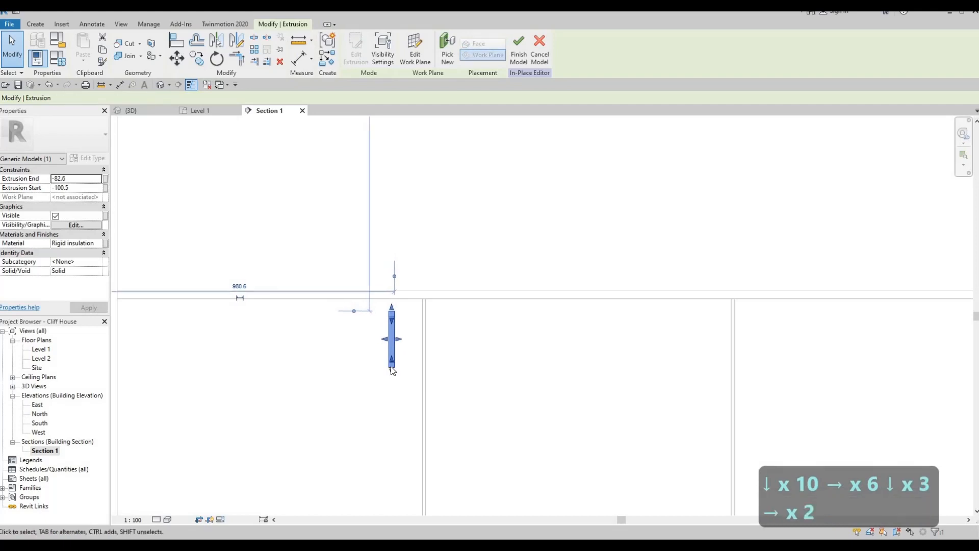
pyautogui.press('Right')
pyautogui.press('Right')
pyautogui.press('Right')
pyautogui.press('Right')
pyautogui.press('Right')
pyautogui.press('Right')
pyautogui.press('Right')
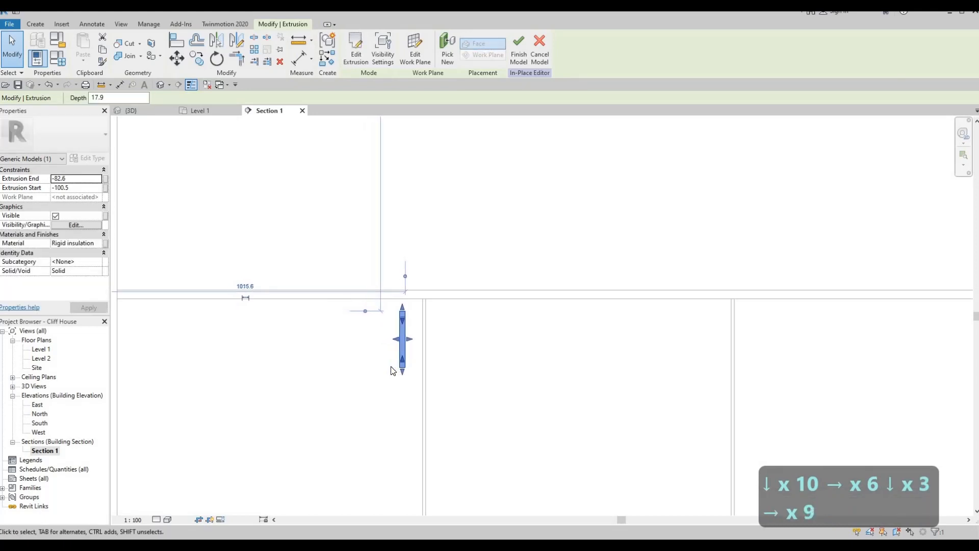
pyautogui.press('Escape')
pyautogui.press('Escape')
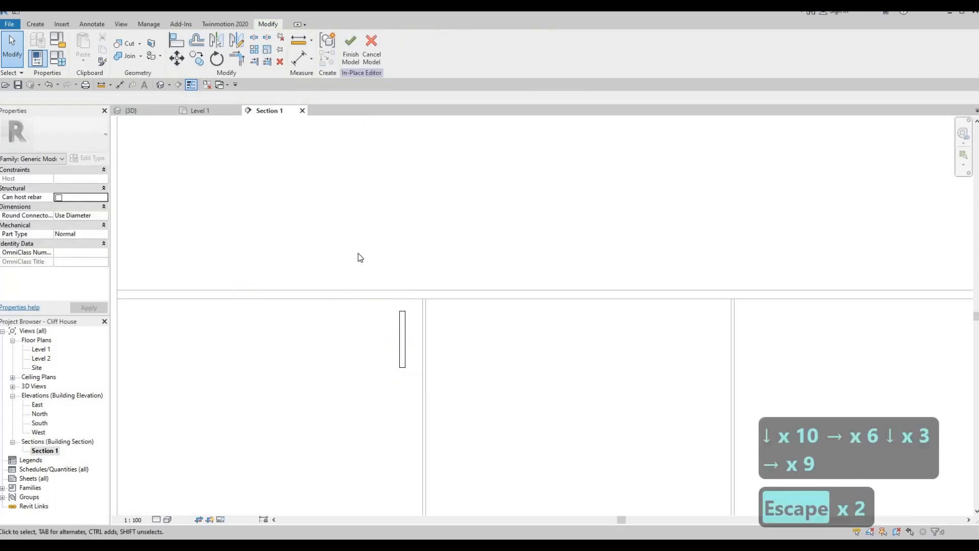
# Mirror a copy of the vertical handle onto the second lower door, using a vertical axis through the midpoint of the door joint.
pyautogui.moveTo(357, 252); pyautogui.dragTo(468, 426)
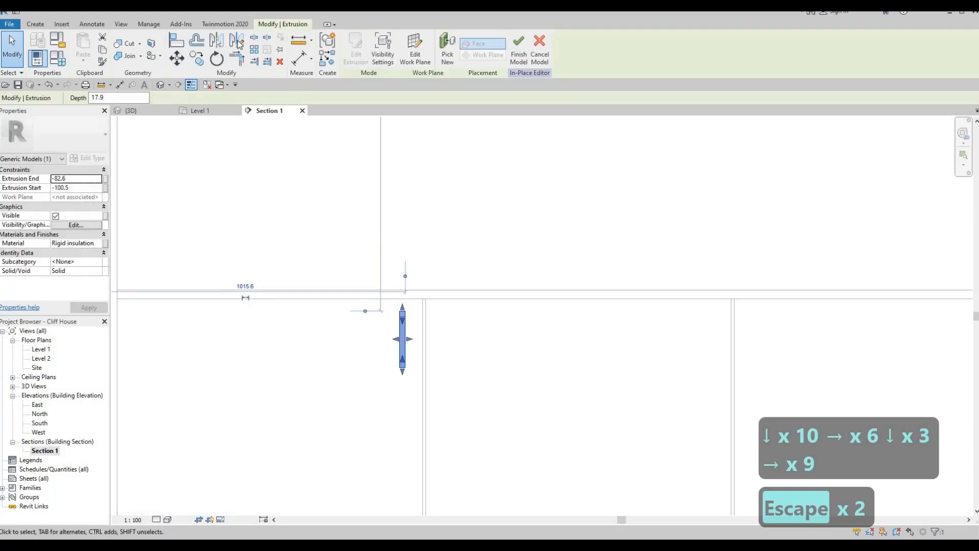
pyautogui.press('m')
pyautogui.press('v')
pyautogui.scroll(3, 416, 297)
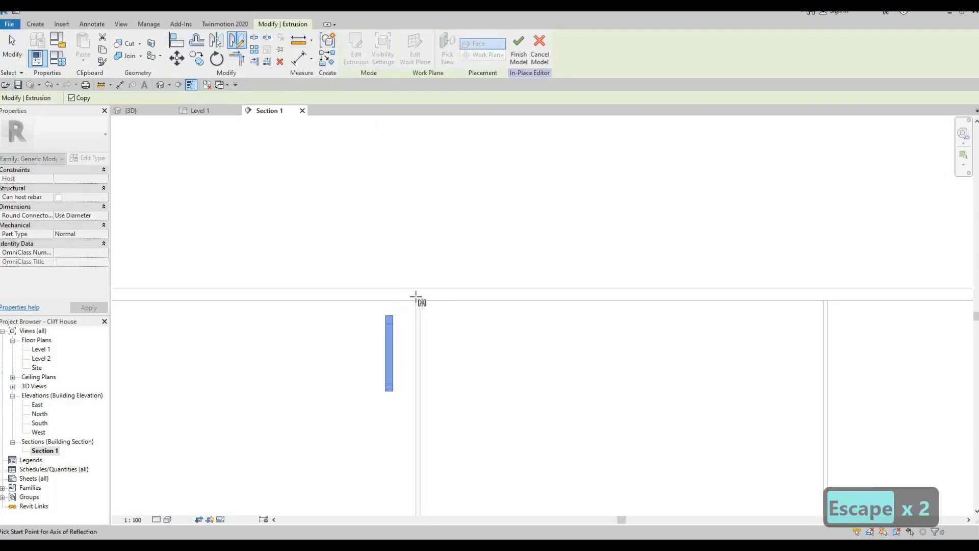
pyautogui.scroll(2, 416, 298)
pyautogui.click(415, 299)
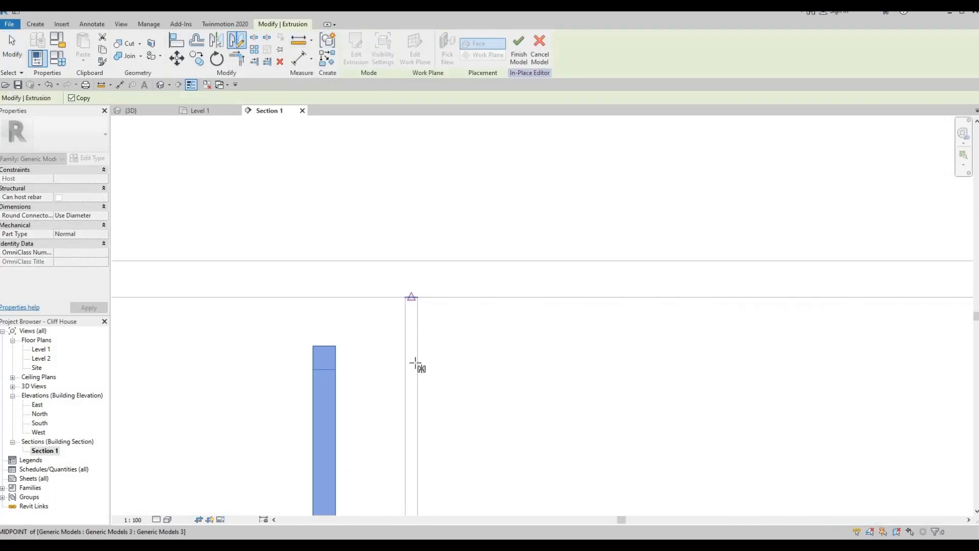
pyautogui.press('Escape')
# Copy the pair of vertical handles from the first lower door joint to the joint between the third and fourth lower doors.
pyautogui.scroll(-3, 415, 247)
pyautogui.moveTo(415, 247); pyautogui.dragTo(408, 105, button='middle')
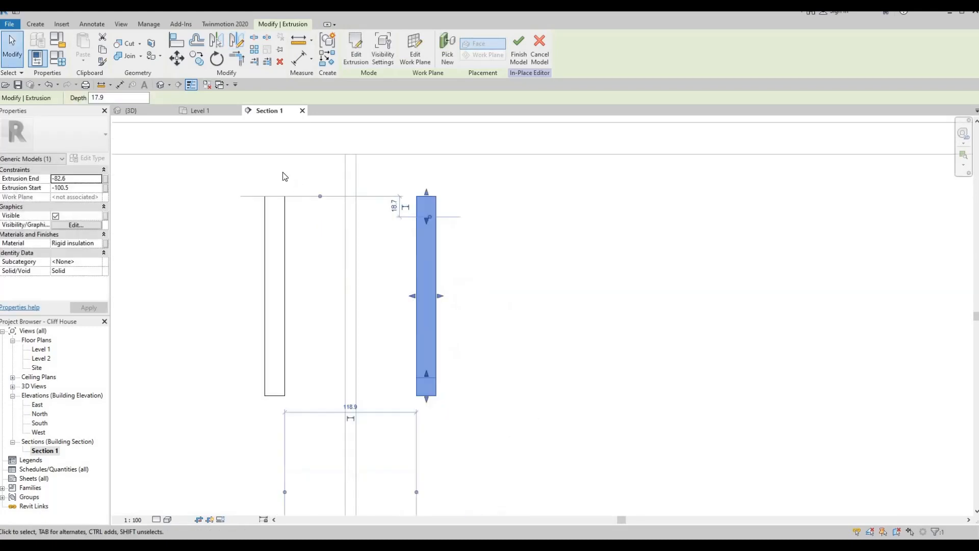
pyautogui.scroll(-1, 271, 164)
pyautogui.press('Escape')
pyautogui.moveTo(255, 144); pyautogui.dragTo(495, 399)
pyautogui.press('c')
pyautogui.press('o')
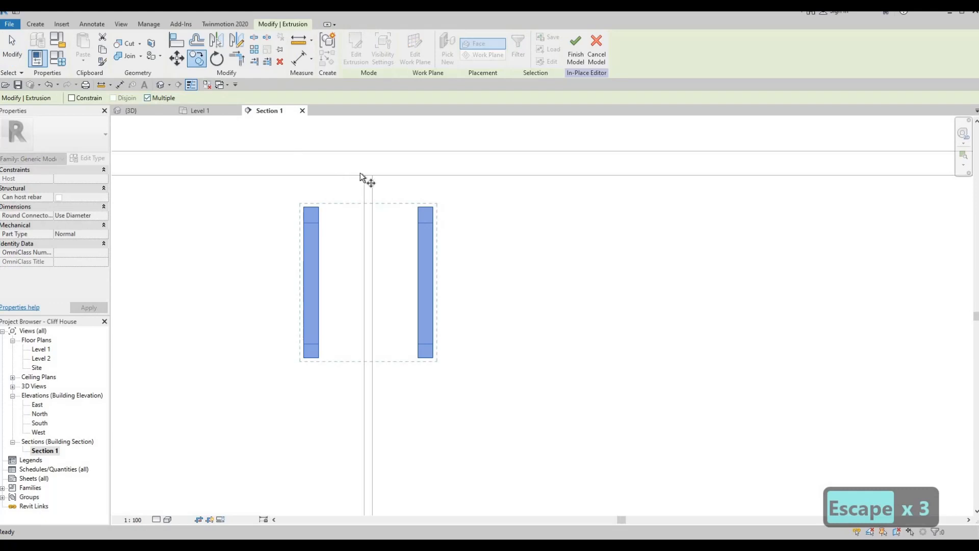
pyautogui.click(371, 175)
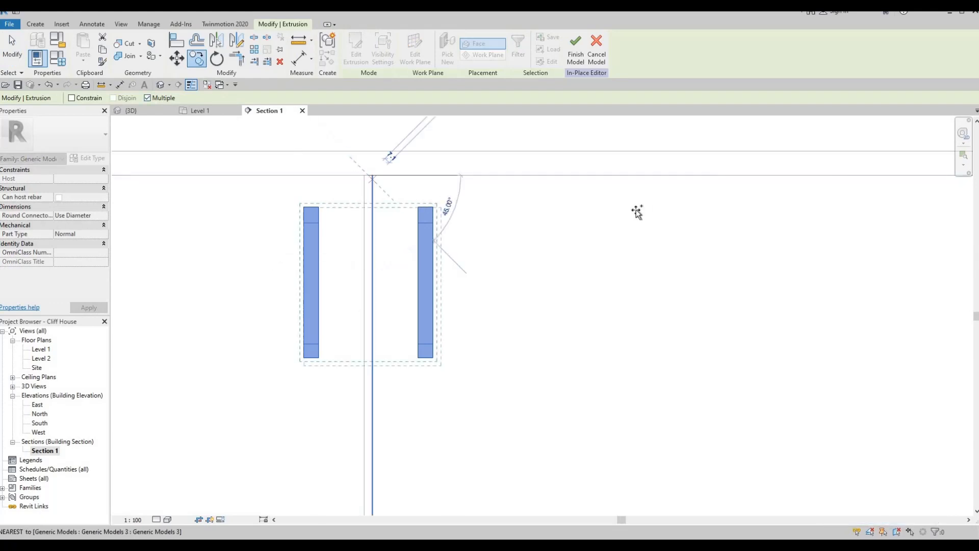
pyautogui.scroll(-3, 637, 212)
pyautogui.moveTo(444, 220); pyautogui.dragTo(484, 188, button='middle')
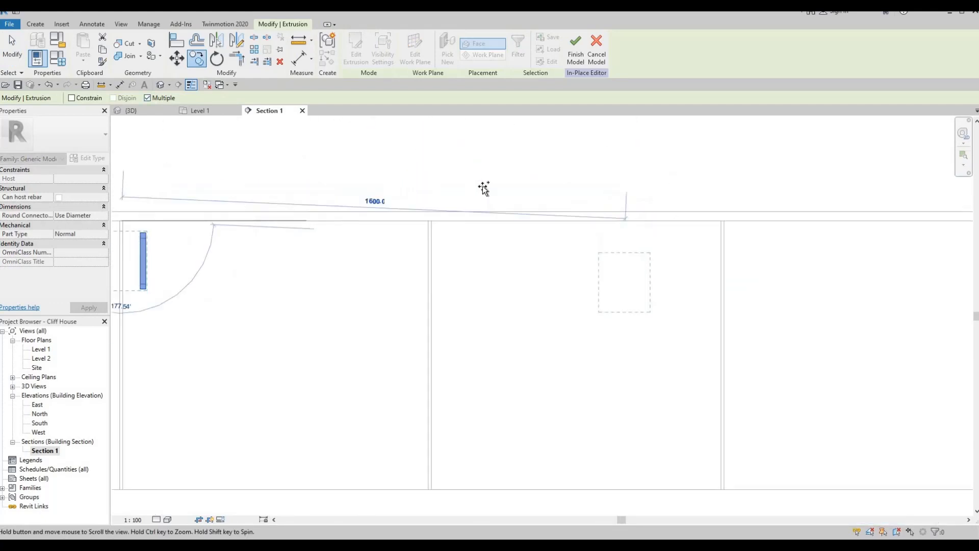
pyautogui.scroll(6, 483, 188)
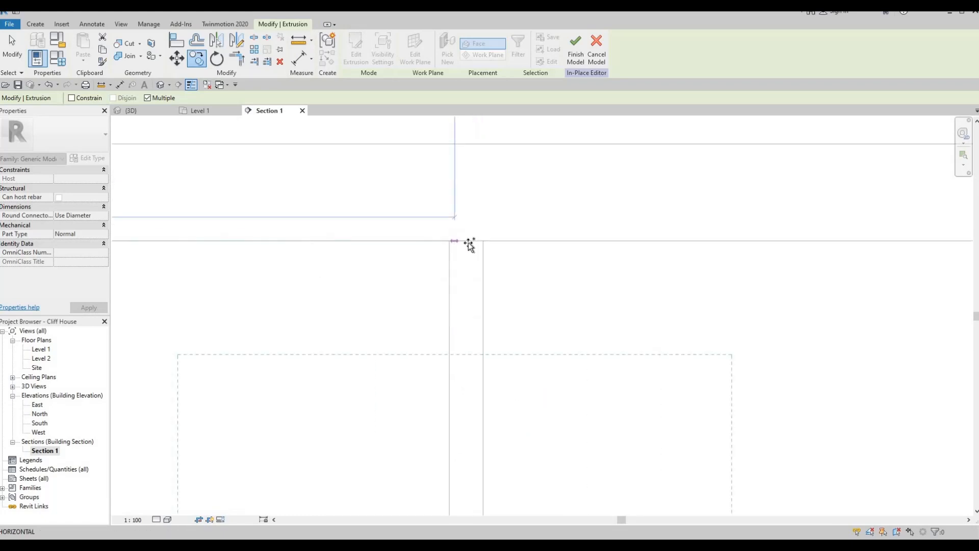
pyautogui.scroll(-4, 476, 224)
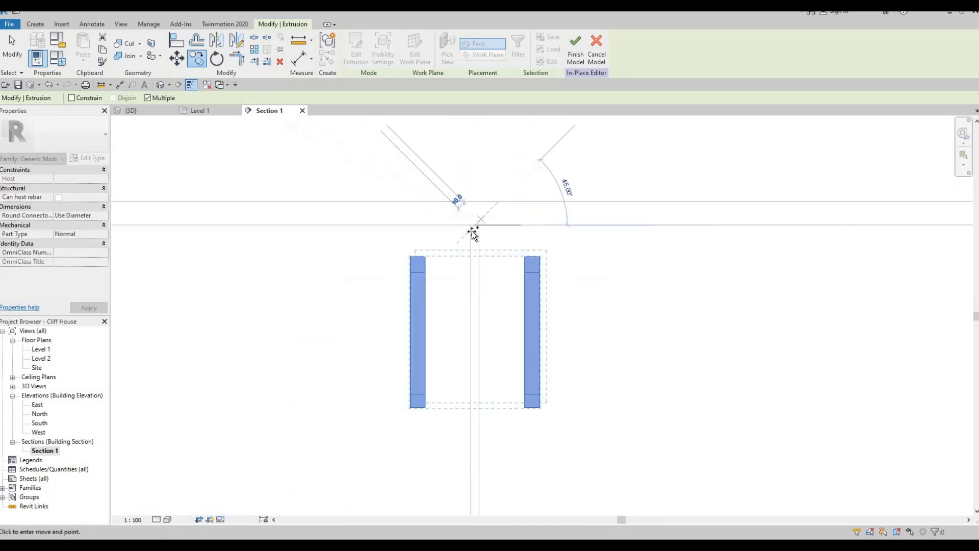
pyautogui.scroll(-3, 473, 234)
pyautogui.press('Escape')
pyautogui.press('Escape')
pyautogui.scroll(-2, 546, 276)
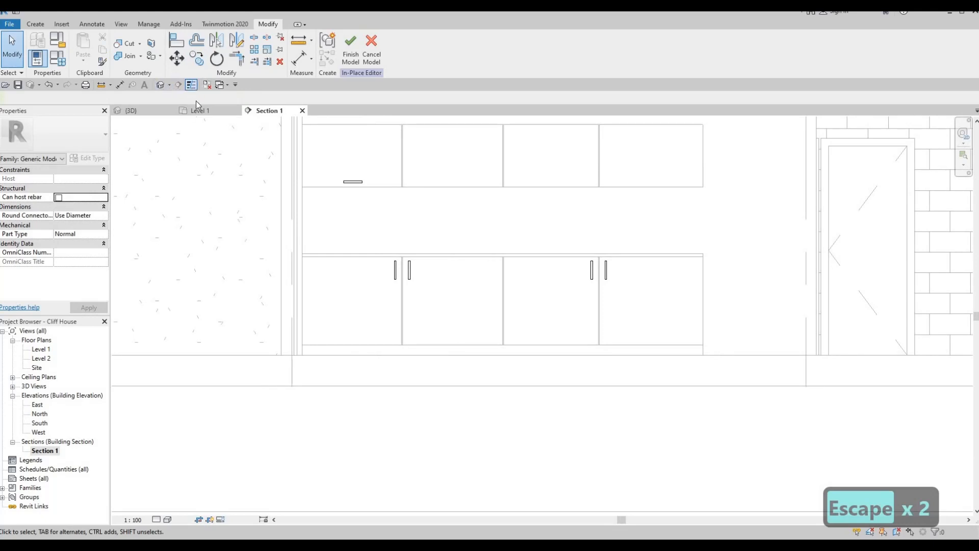
# Examine the upper and lower door handles against the cabinet fronts in the 3D view and the Level 1 plan.
pyautogui.hotkey('ctrl', 'Tab')
pyautogui.keyDown('shift'); pyautogui.moveTo(433, 234); pyautogui.dragTo(333, 234, button='middle'); pyautogui.keyUp('shift')
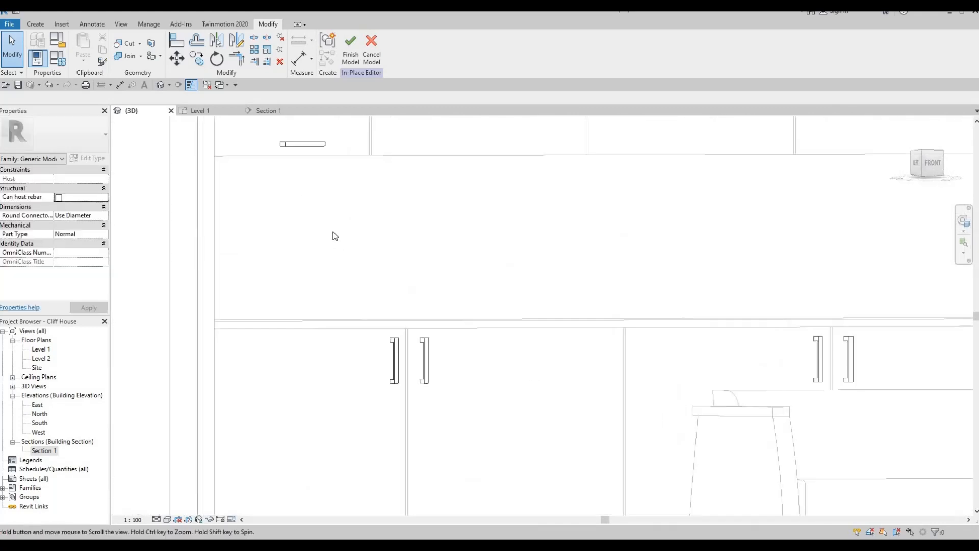
pyautogui.scroll(3, 319, 197)
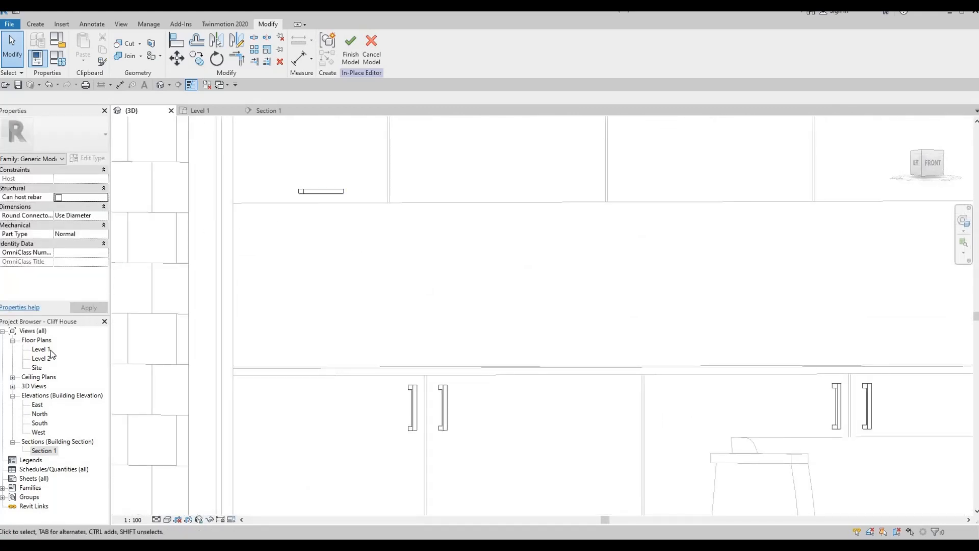
pyautogui.doubleClick(44, 351)
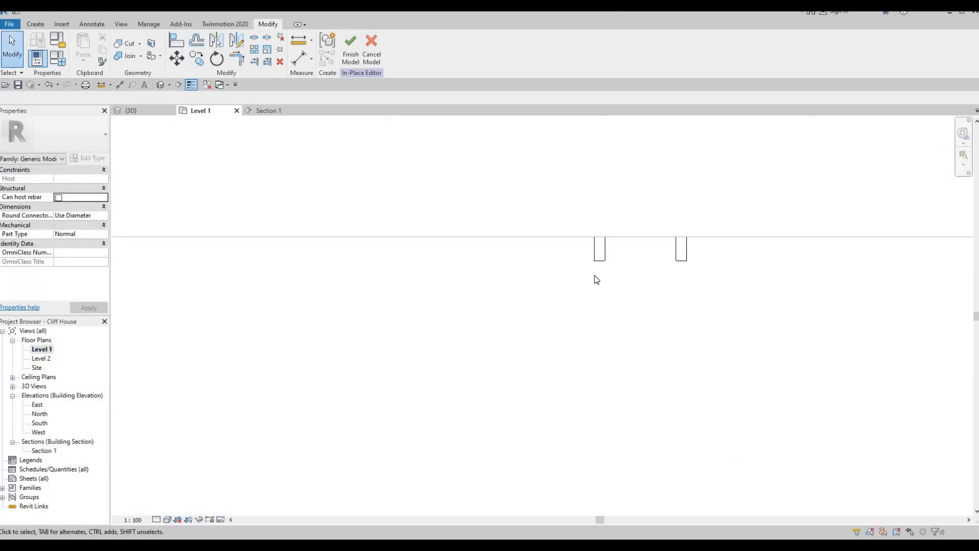
pyautogui.scroll(-4, 597, 278)
pyautogui.moveTo(594, 234); pyautogui.dragTo(371, 250, button='middle')
pyautogui.scroll(-1, 352, 280)
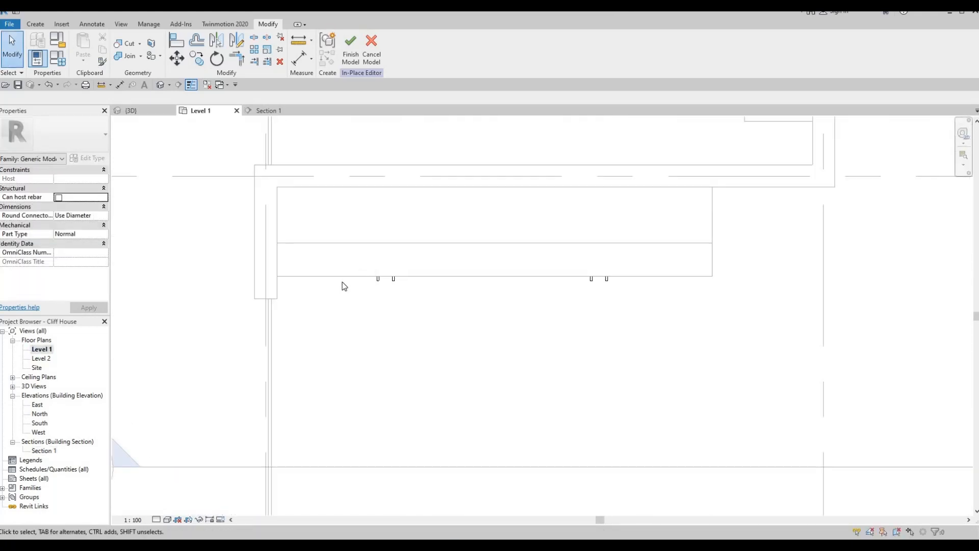
pyautogui.scroll(1, 286, 304)
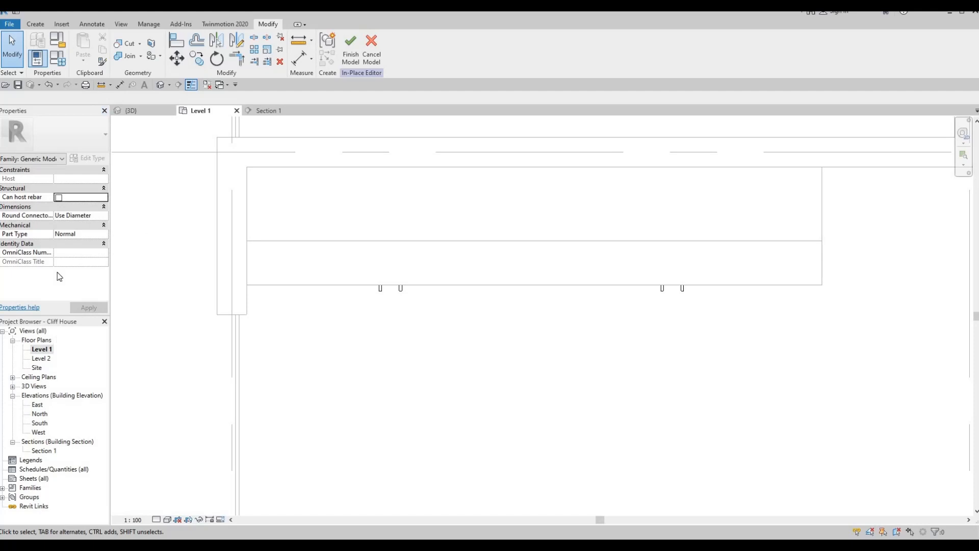
pyautogui.click(143, 110)
pyautogui.keyDown('shift'); pyautogui.moveTo(345, 285); pyautogui.dragTo(549, 295, button='middle'); pyautogui.keyUp('shift')
pyautogui.scroll(-2, 309, 291)
pyautogui.scroll(2, 355, 272)
pyautogui.scroll(-3, 356, 287)
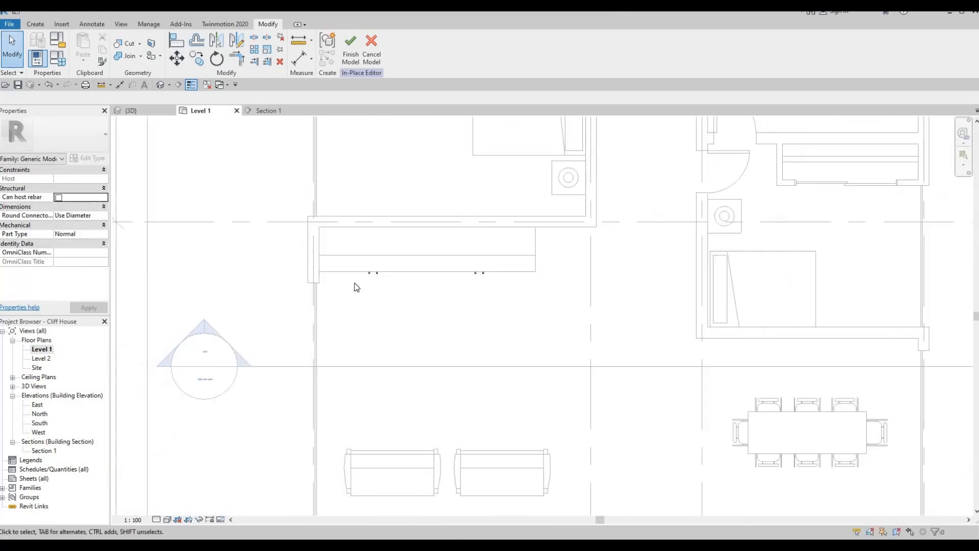
# Finish the in-place handle model to return to the project in the Level 1 plan.
pyautogui.press('F1')
pyautogui.press('F1')
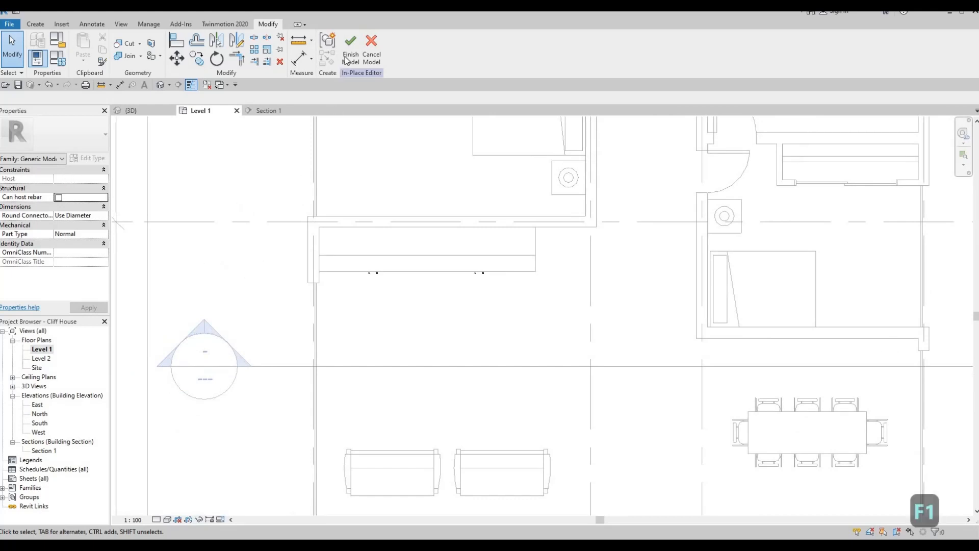
pyautogui.press('Escape')
pyautogui.press('Escape')
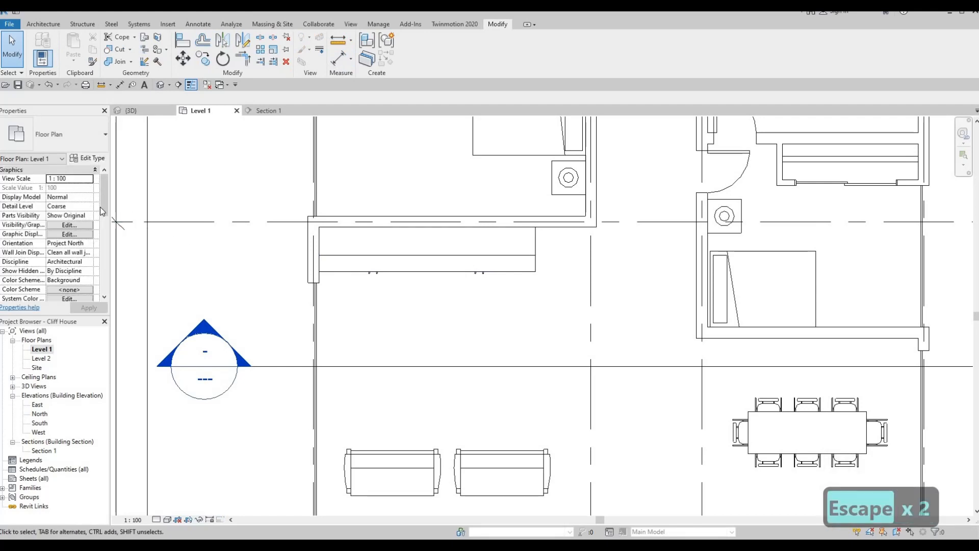
# Set the top offset of the Level 1 plan's view range to 4000.
pyautogui.moveTo(105, 204); pyautogui.dragTo(107, 247)
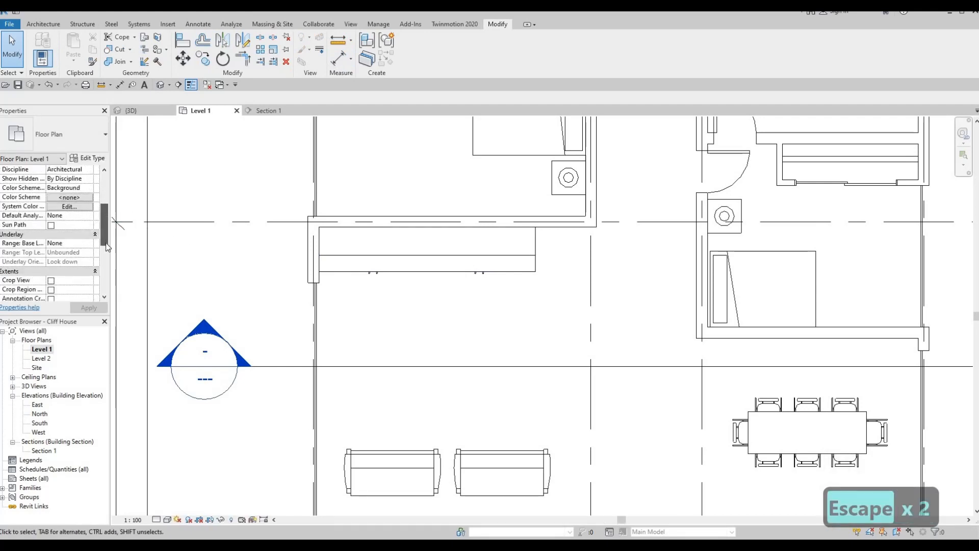
pyautogui.scroll(-2, 78, 260)
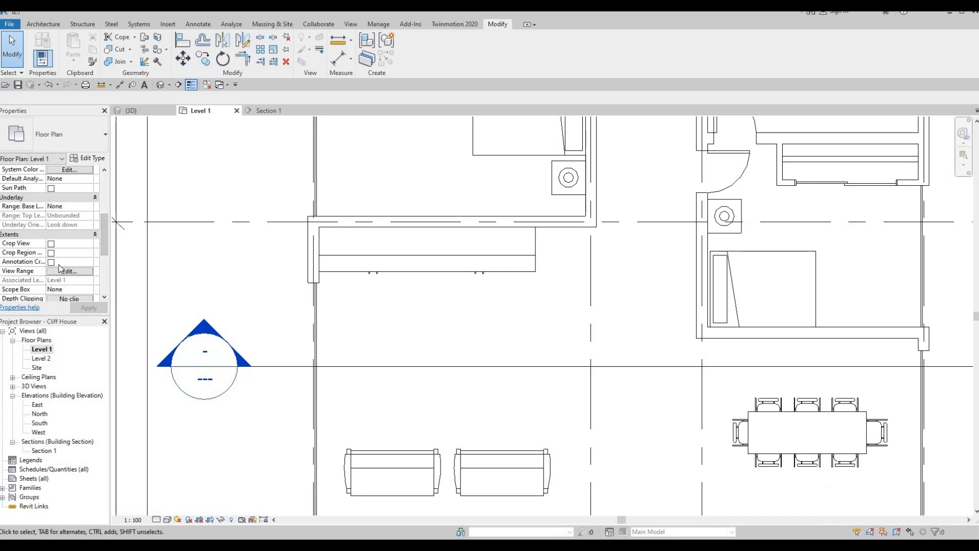
pyautogui.scroll(-1, 60, 269)
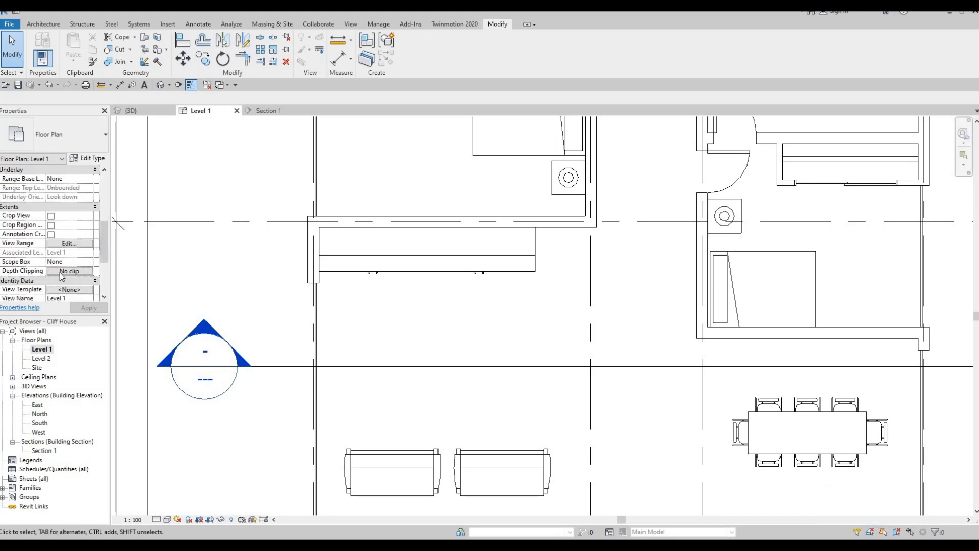
pyautogui.click(66, 246)
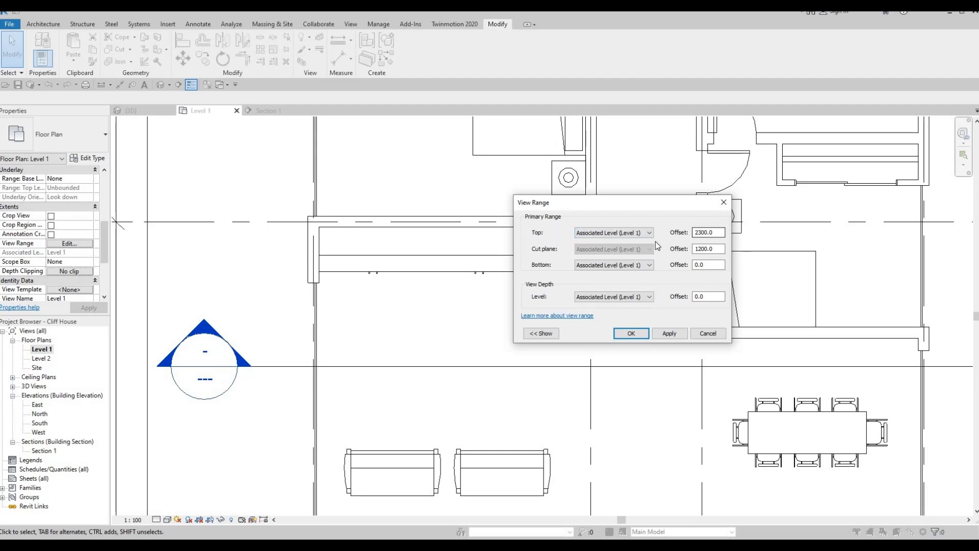
pyautogui.press('Tab')
pyautogui.write('400')
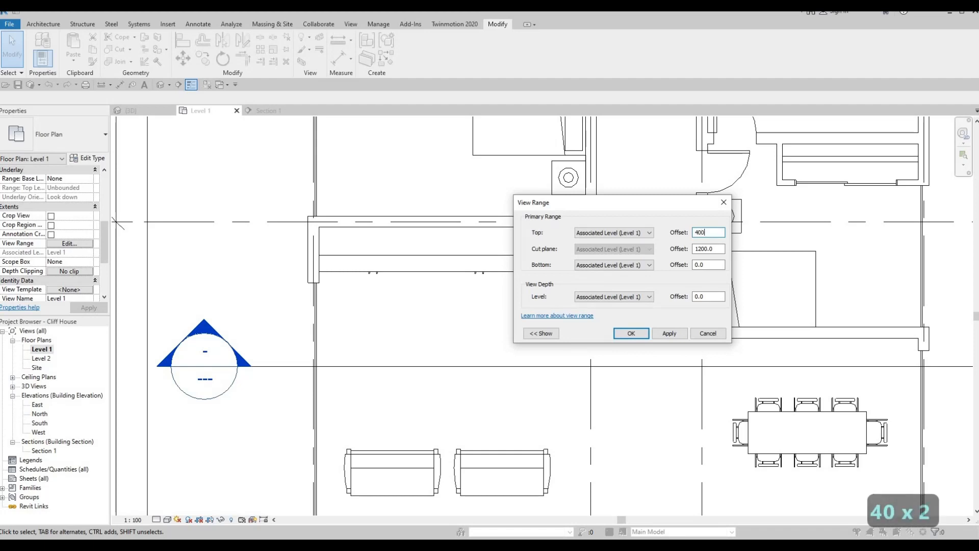
pyautogui.click(632, 333)
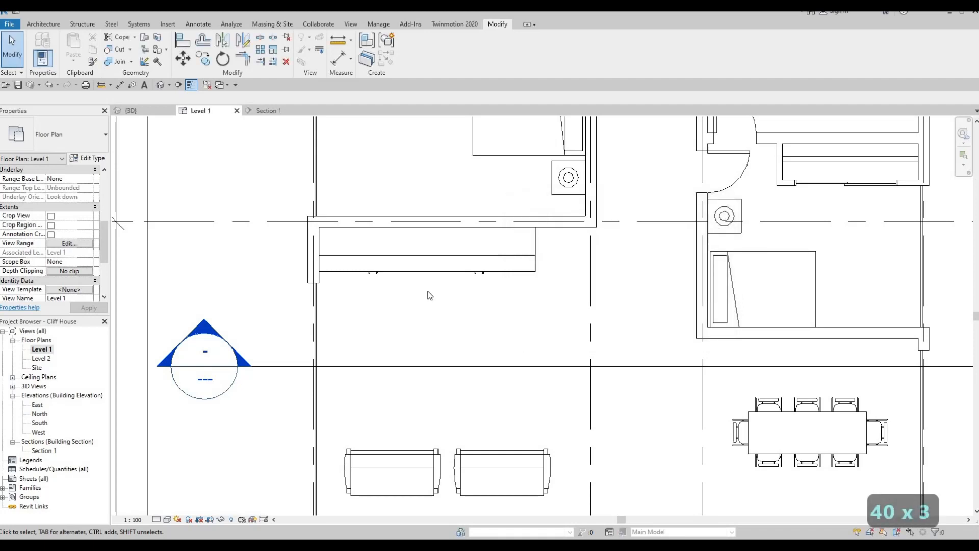
pyautogui.moveTo(464, 298); pyautogui.dragTo(439, 301, button='middle')
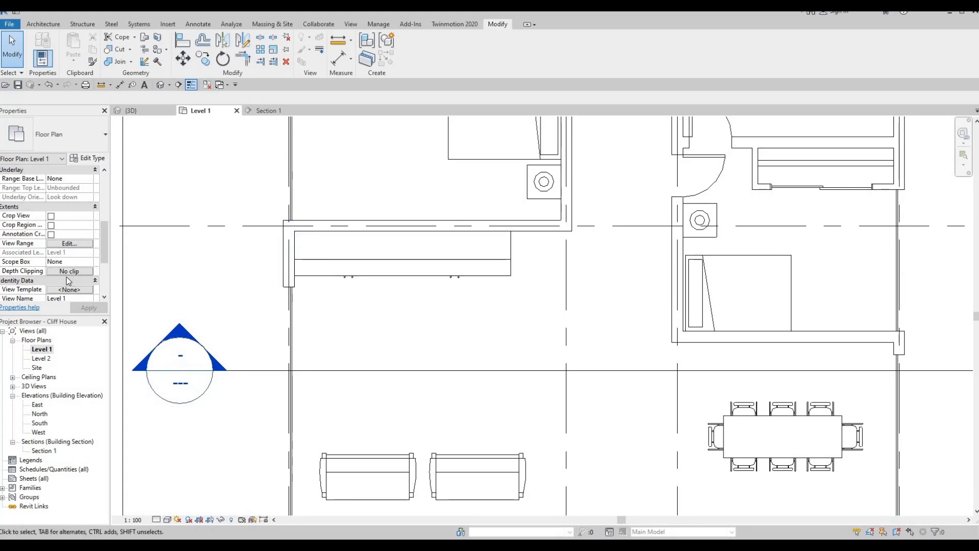
# Set the cut plane offset of the Level 1 plan's view range to 3700.
pyautogui.click(69, 244)
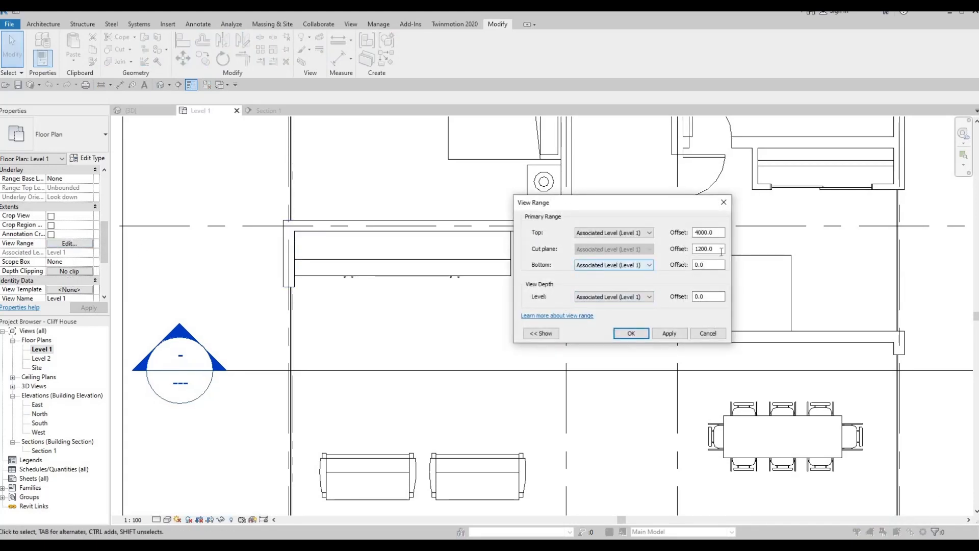
pyautogui.moveTo(714, 250); pyautogui.dragTo(653, 253)
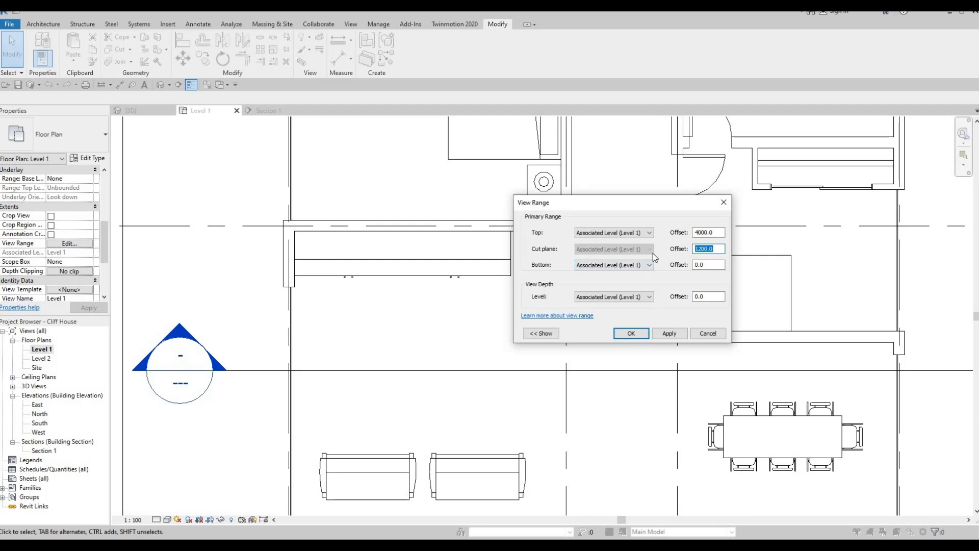
pyautogui.write('3700')
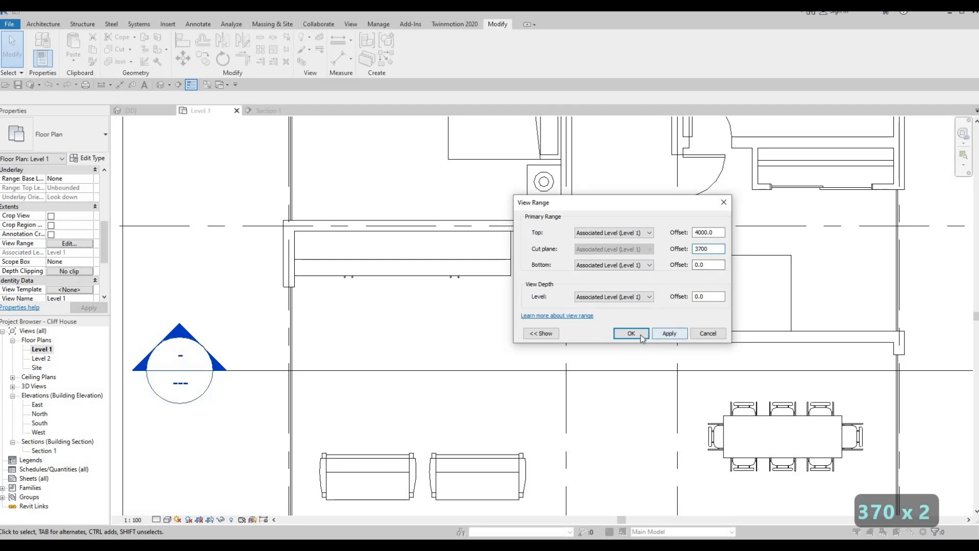
pyautogui.click(668, 333)
pyautogui.press('Return')
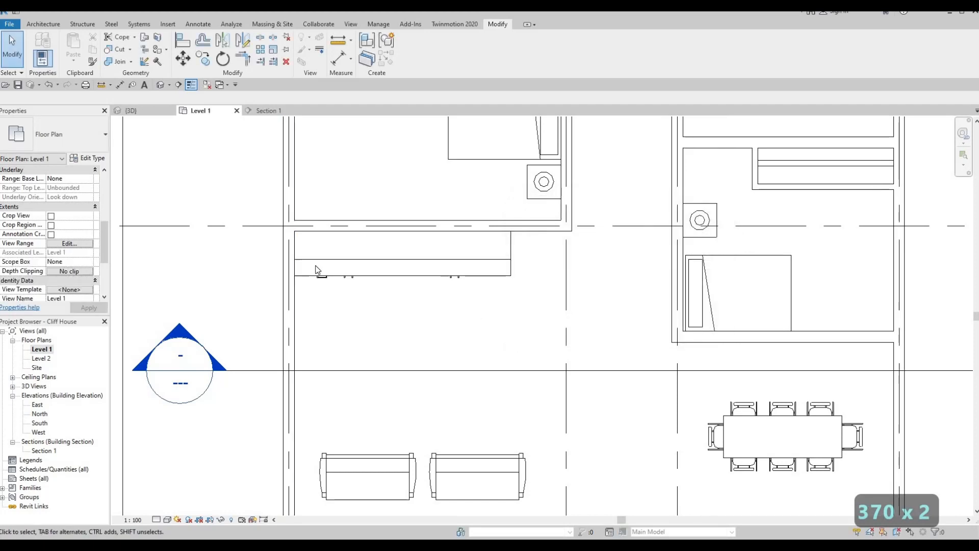
# Reopen the in-place door handle model for editing from the upper door's U-shaped handle in the Level 1 plan.
pyautogui.scroll(5, 325, 278)
pyautogui.moveTo(318, 274); pyautogui.dragTo(409, 352)
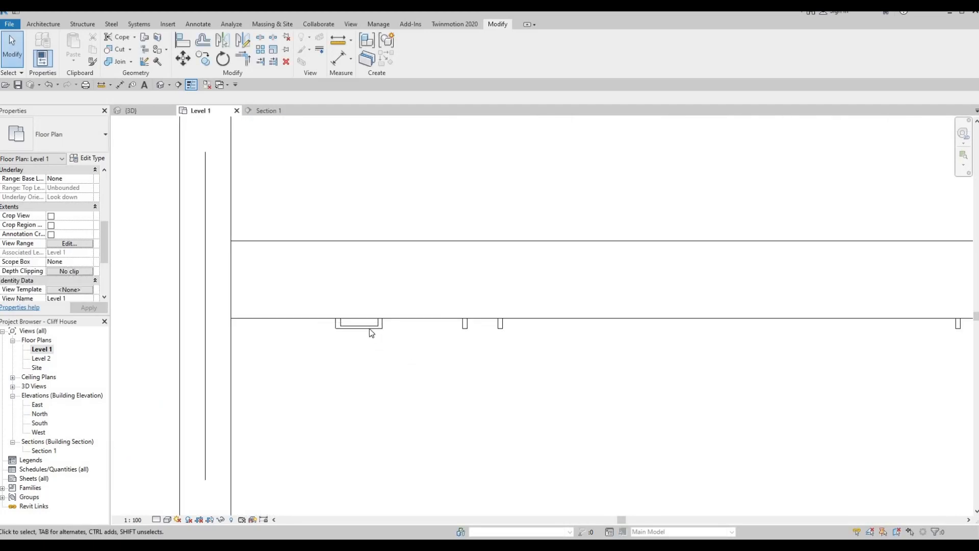
pyautogui.click(369, 328)
pyautogui.click(413, 55)
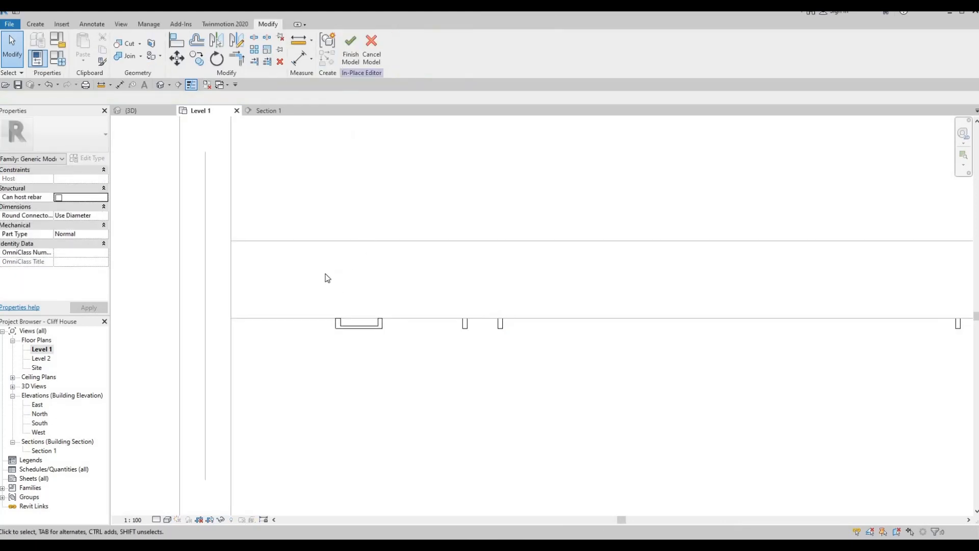
# Move the upper door's U-shaped handle straight back in plan from the lower cabinet front to the upper cabinet's front line.
pyautogui.click(357, 327)
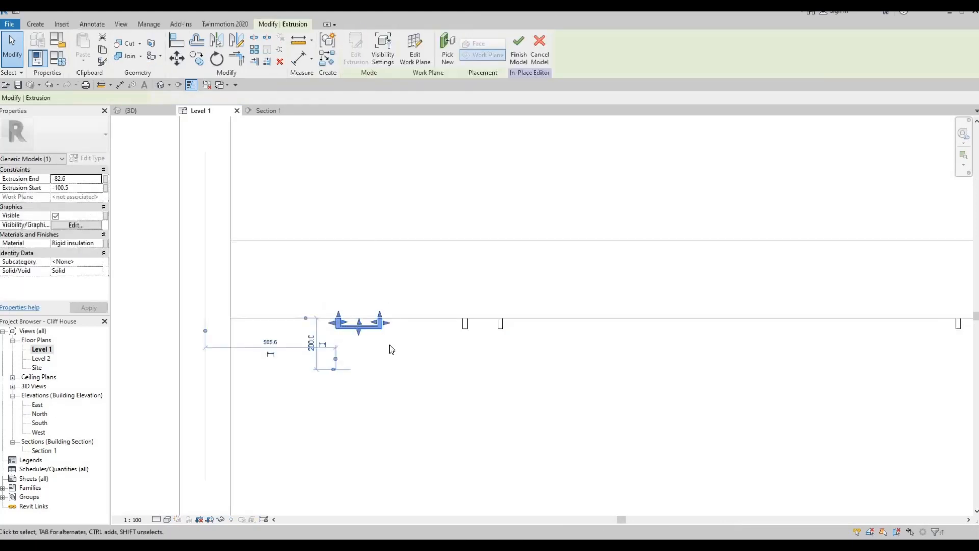
pyautogui.moveTo(390, 347); pyautogui.dragTo(316, 298)
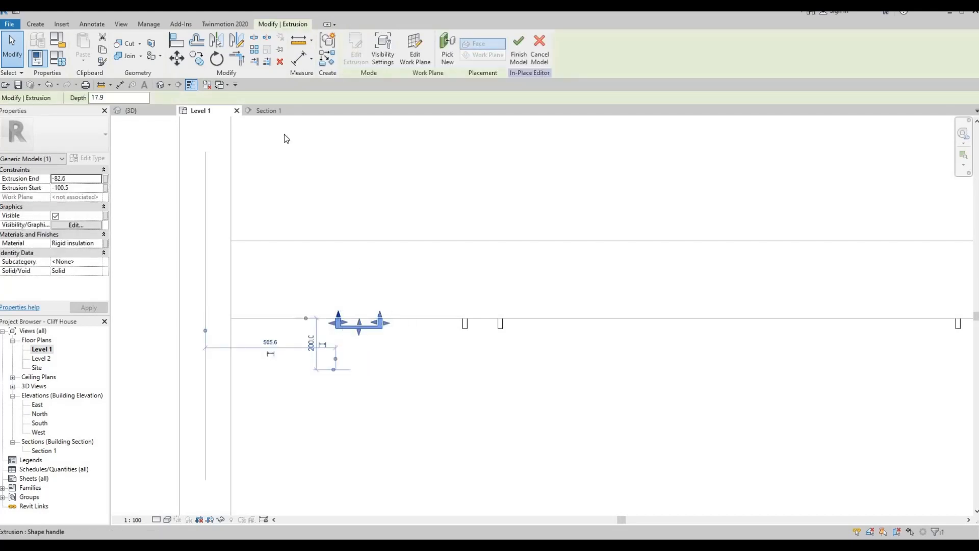
pyautogui.click(184, 63)
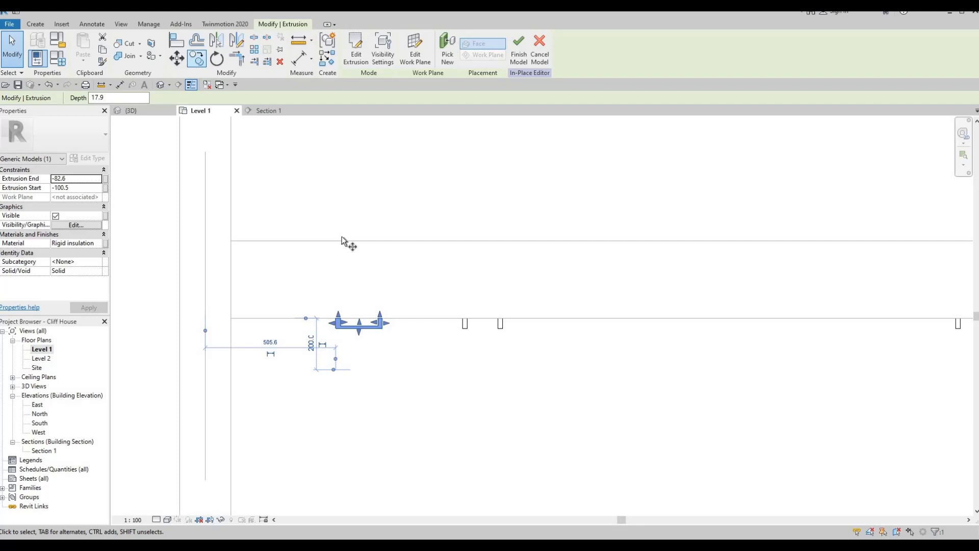
pyautogui.click(359, 326)
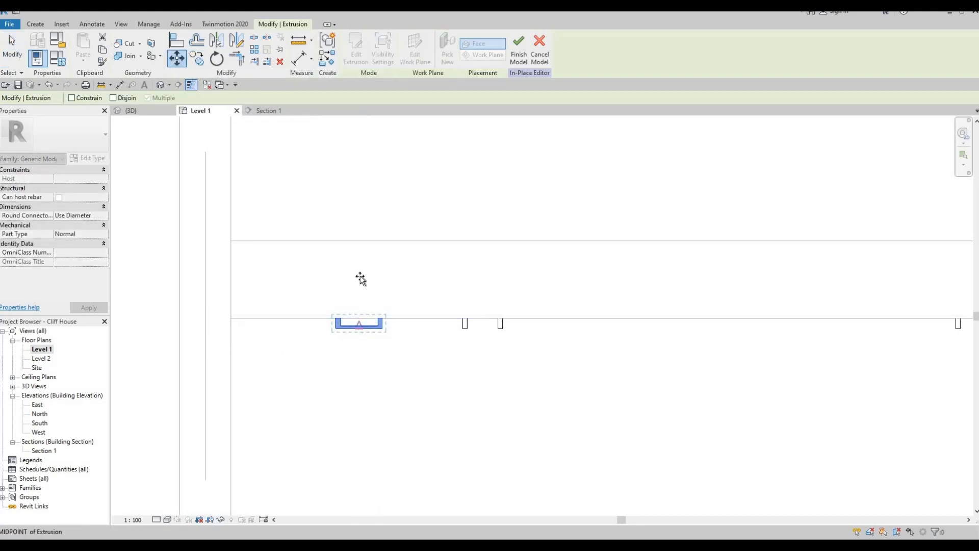
pyautogui.click(360, 240)
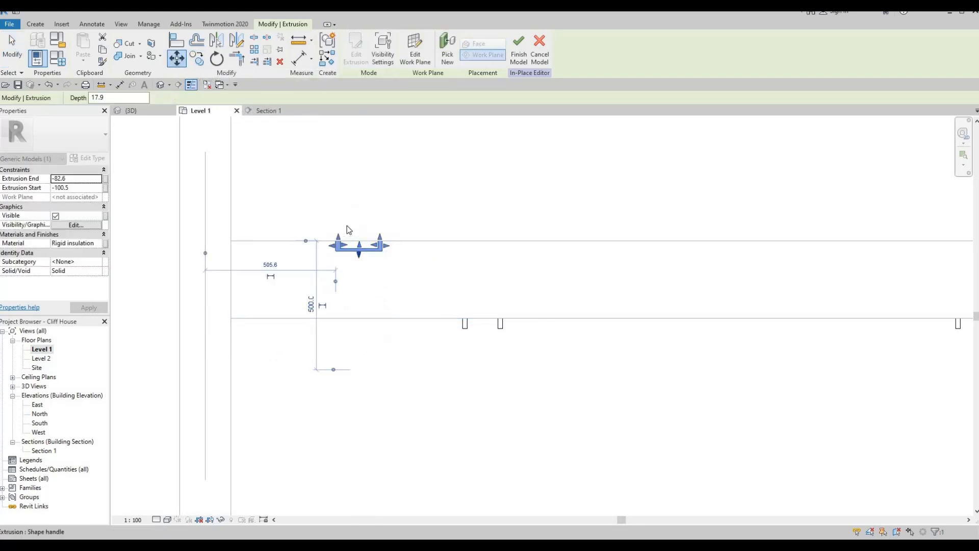
pyautogui.scroll(4, 353, 238)
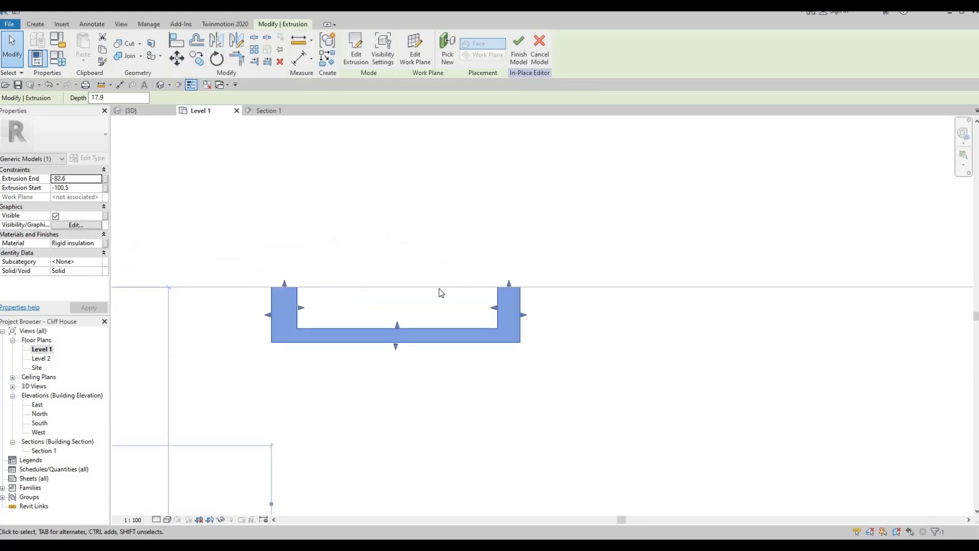
pyautogui.scroll(-2, 467, 287)
pyautogui.scroll(-3, 454, 273)
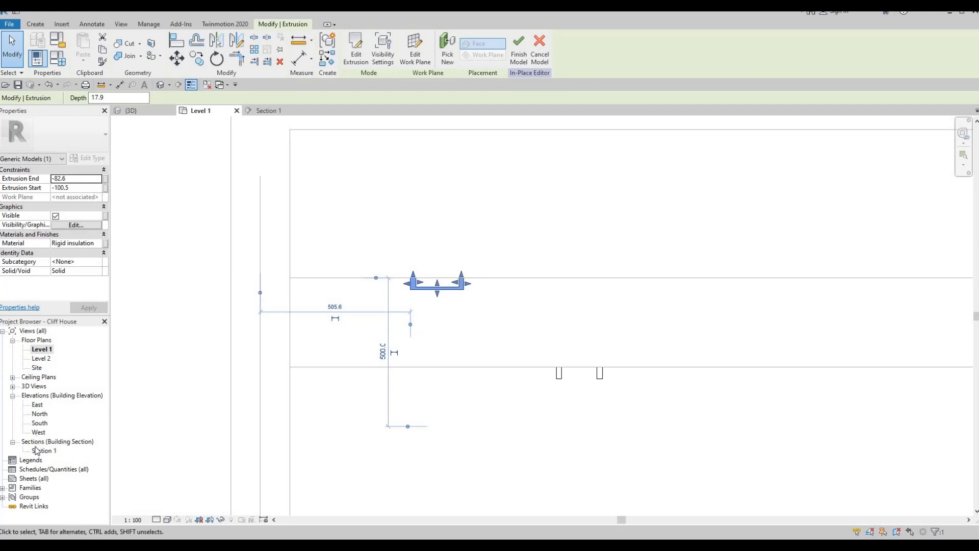
# Nudge the first upper door's horizontal handle up by three increments in Section 1.
pyautogui.hotkey('ctrl', 'Tab')
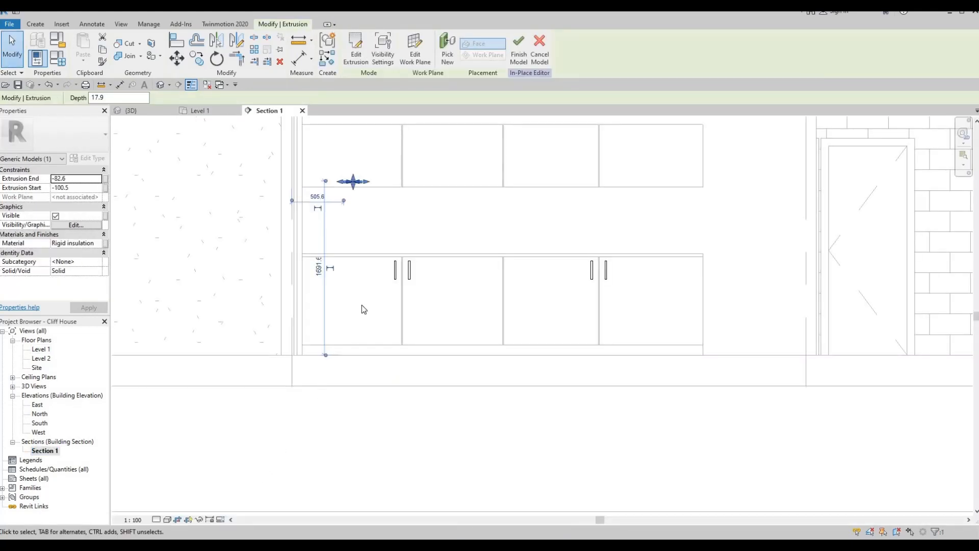
pyautogui.scroll(4, 310, 193)
pyautogui.scroll(5, 308, 254)
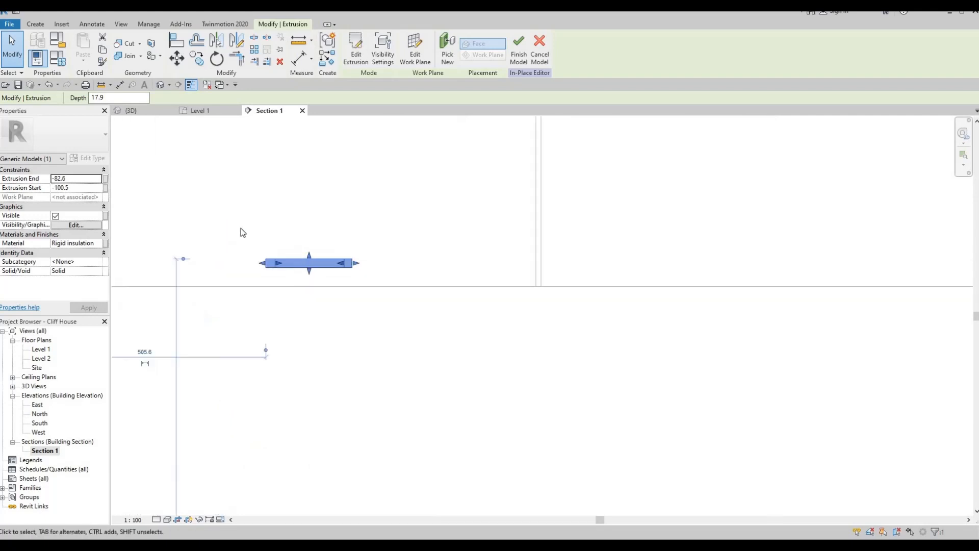
pyautogui.press('Escape')
pyautogui.press('Escape')
pyautogui.moveTo(232, 226)
pyautogui.mouseDown()
pyautogui.moveTo(358, 308)
pyautogui.moveTo(353, 338)
pyautogui.mouseUp()
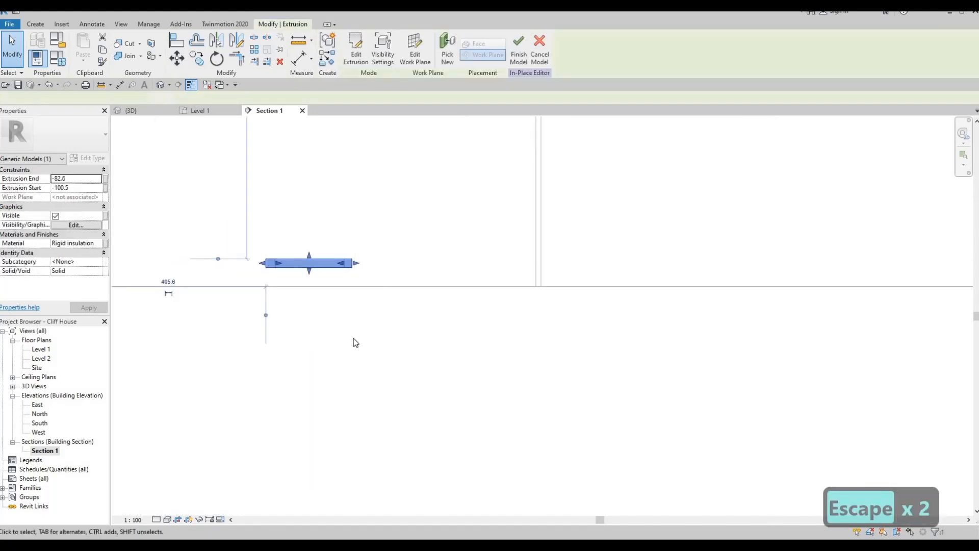
pyautogui.scroll(-2, 353, 339)
pyautogui.scroll(-1, 347, 306)
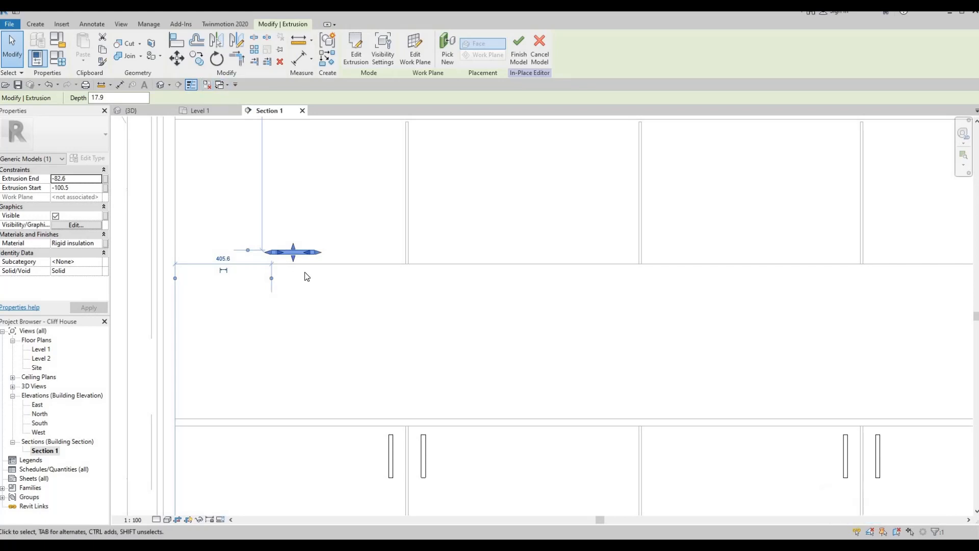
pyautogui.press('Escape')
pyautogui.scroll(-4, 360, 290)
pyautogui.moveTo(279, 240); pyautogui.dragTo(351, 295)
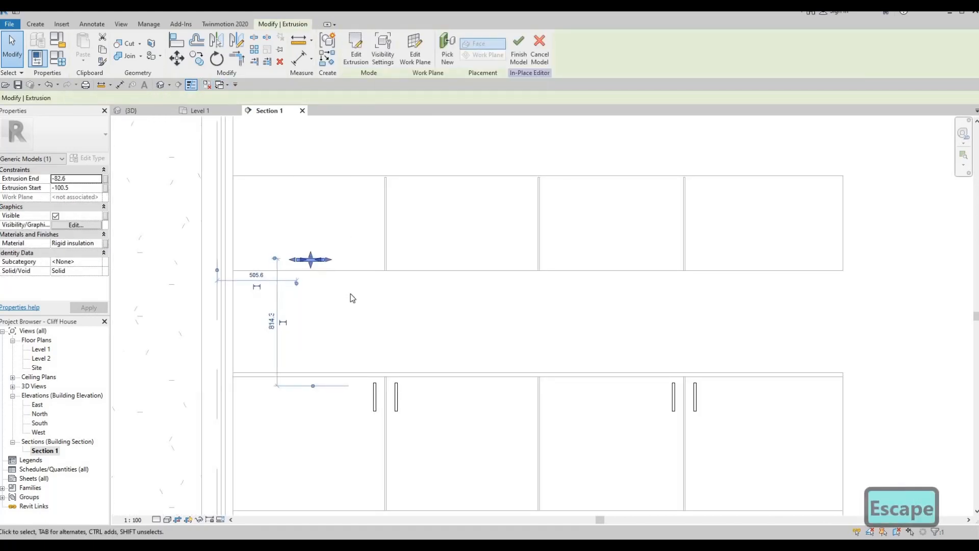
pyautogui.press('Up')
pyautogui.press('Up')
pyautogui.press('Up')
pyautogui.press('Escape')
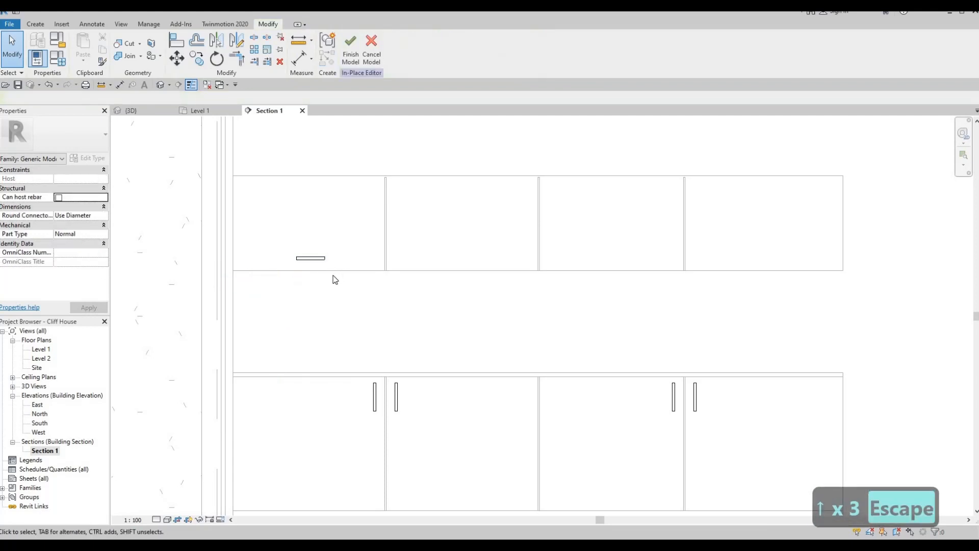
pyautogui.scroll(2, 344, 276)
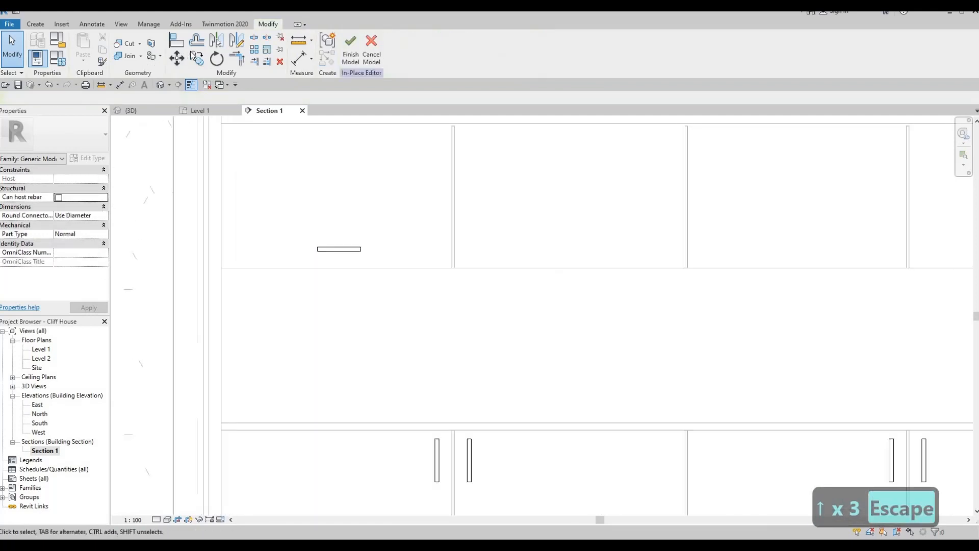
pyautogui.click(36, 25)
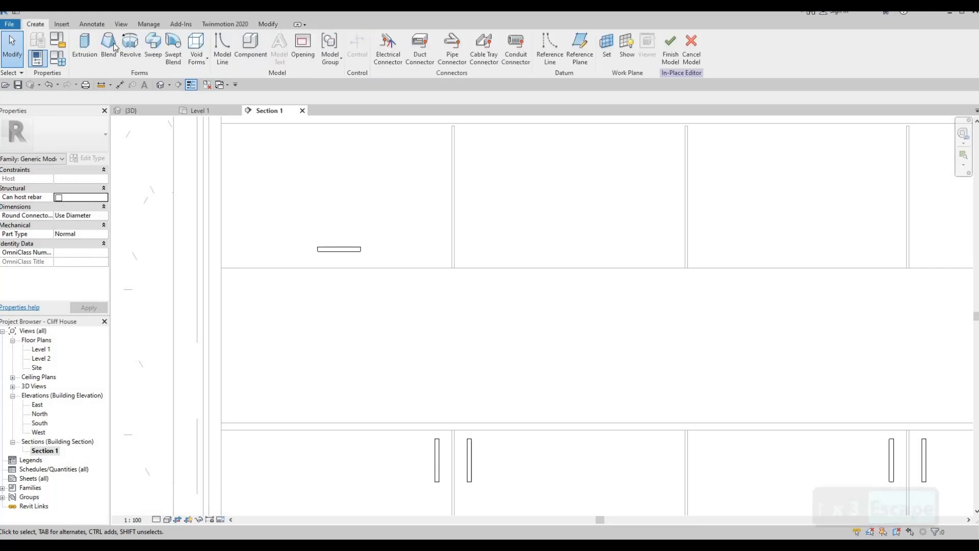
pyautogui.press('Escape')
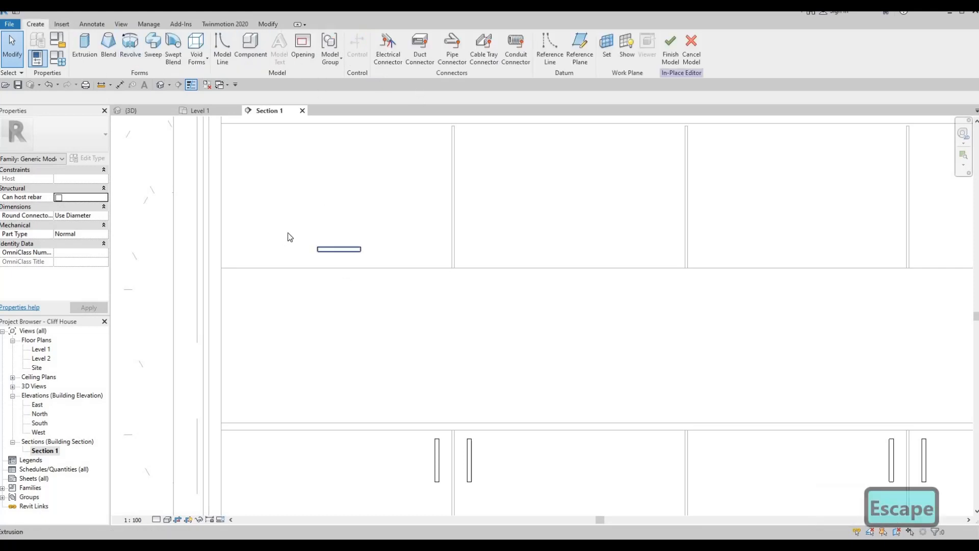
pyautogui.moveTo(381, 280); pyautogui.dragTo(295, 233)
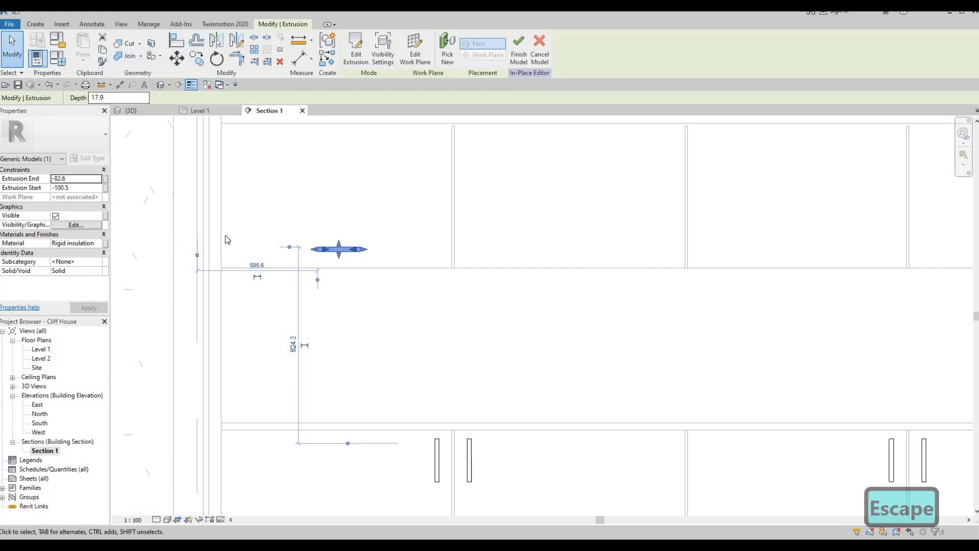
pyautogui.press('Escape')
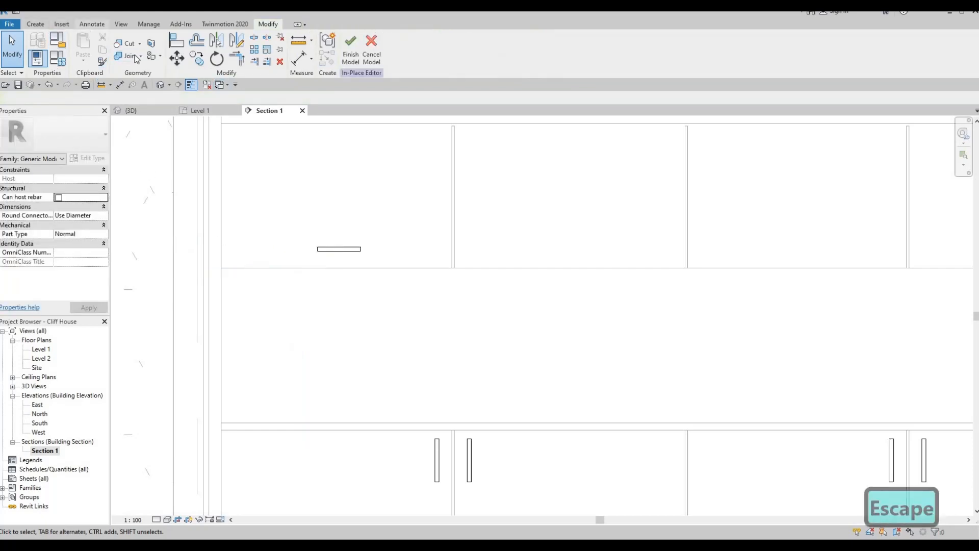
pyautogui.scroll(5, 75, 58)
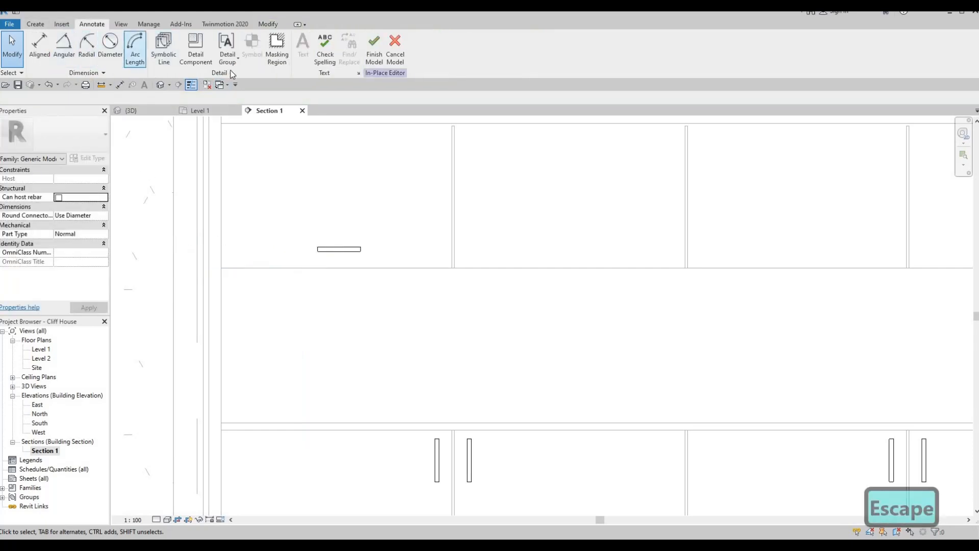
pyautogui.click(41, 51)
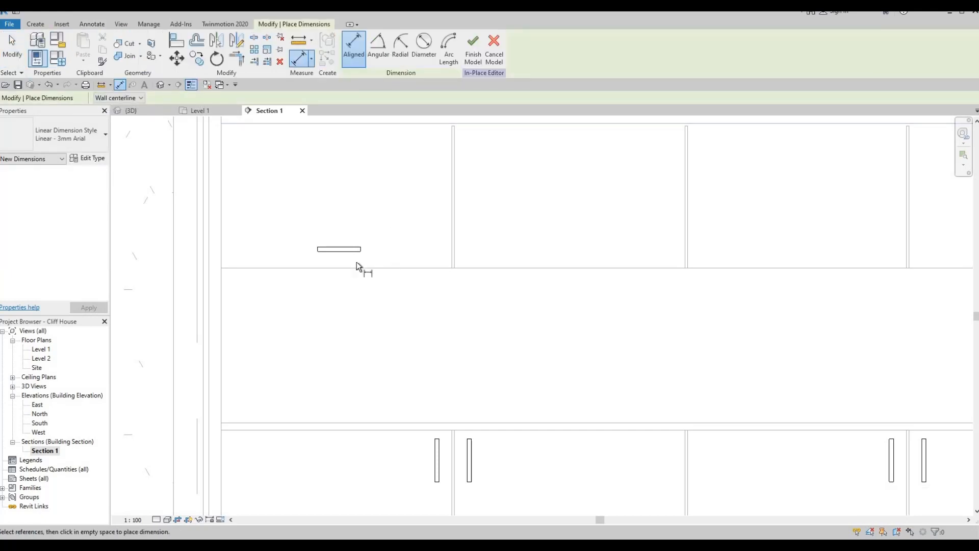
pyautogui.press('Escape')
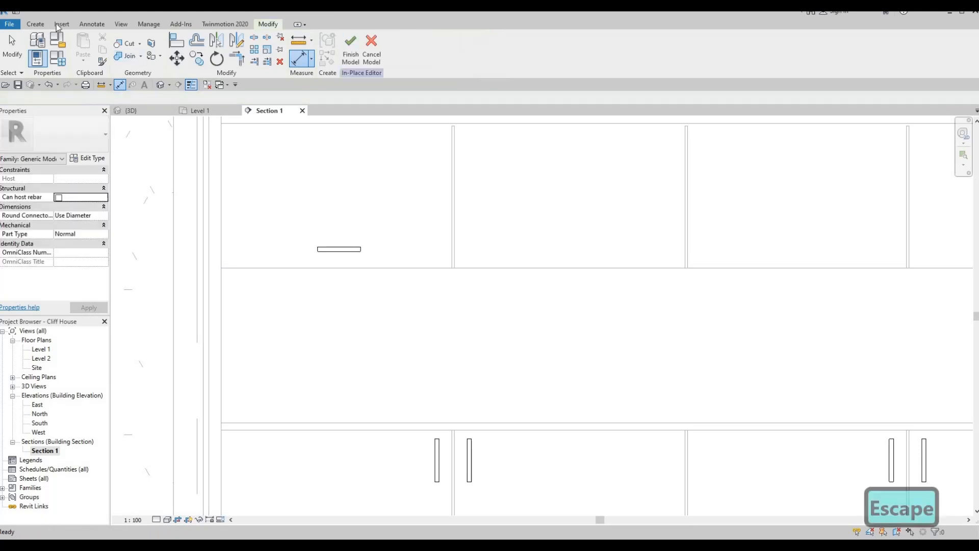
pyautogui.scroll(-1, 47, 22)
pyautogui.scroll(1, 34, 26)
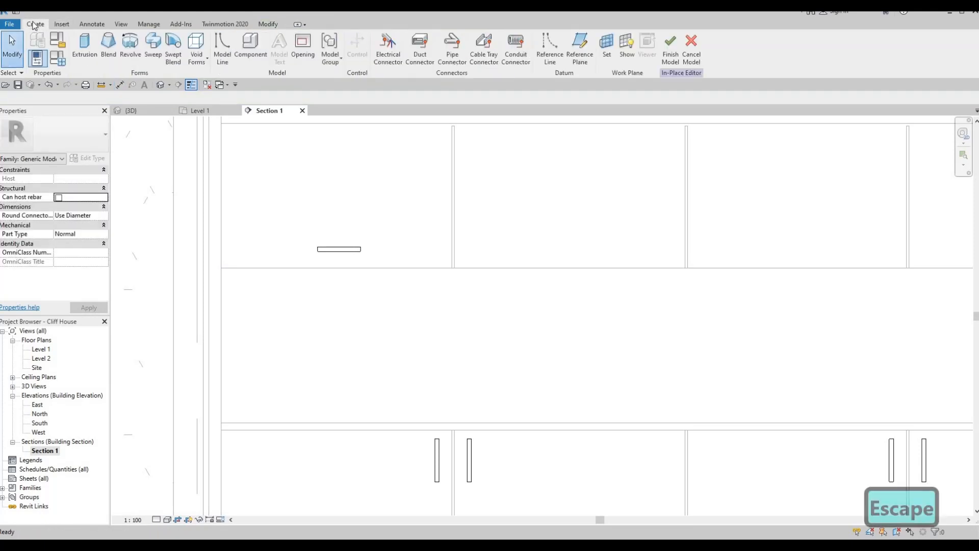
pyautogui.click(228, 58)
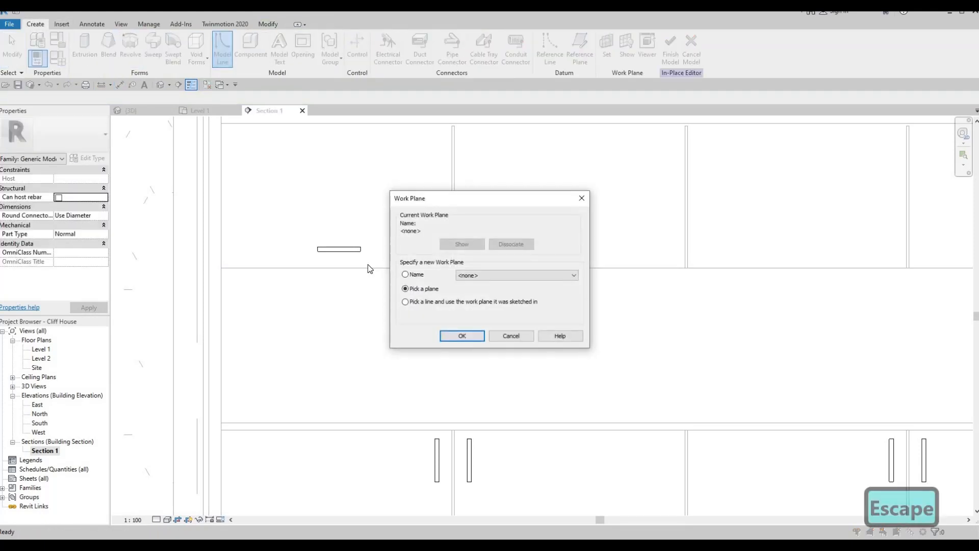
pyautogui.press('Escape')
pyautogui.press('Escape')
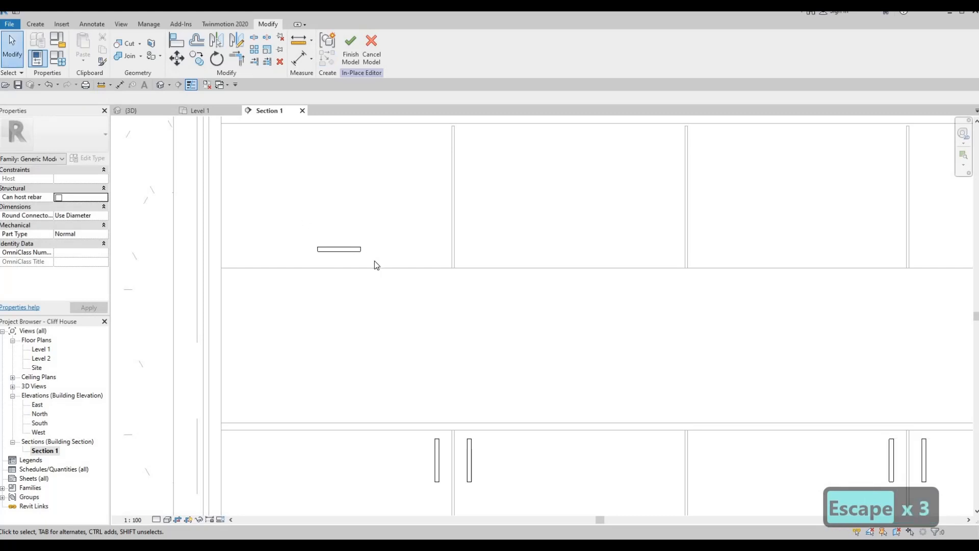
# Copy the first upper door's horizontal handle to the other three upper doors using bottom-edge midpoints with Multiple enabled, and finish the in-place model.
pyautogui.moveTo(295, 214); pyautogui.dragTo(375, 260)
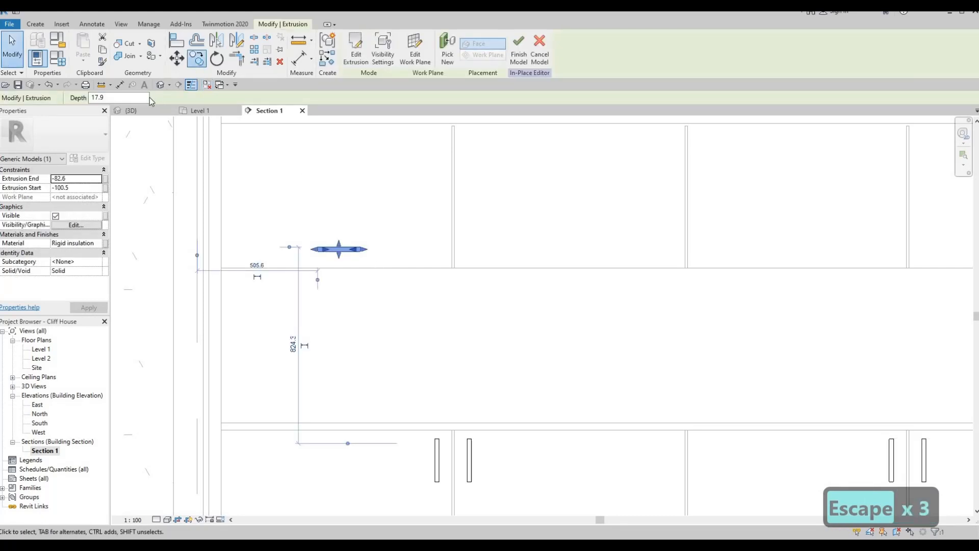
pyautogui.press('m')
pyautogui.press('v')
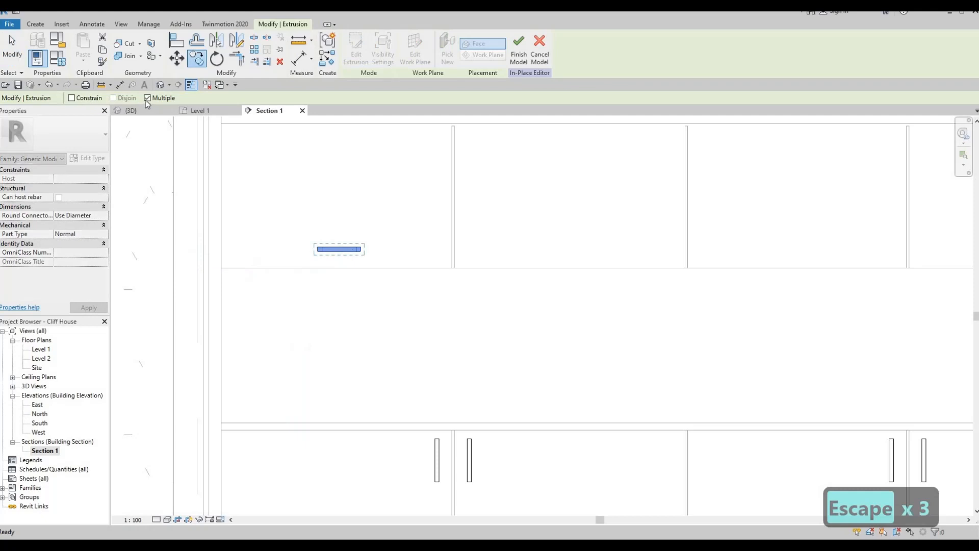
pyautogui.click(338, 271)
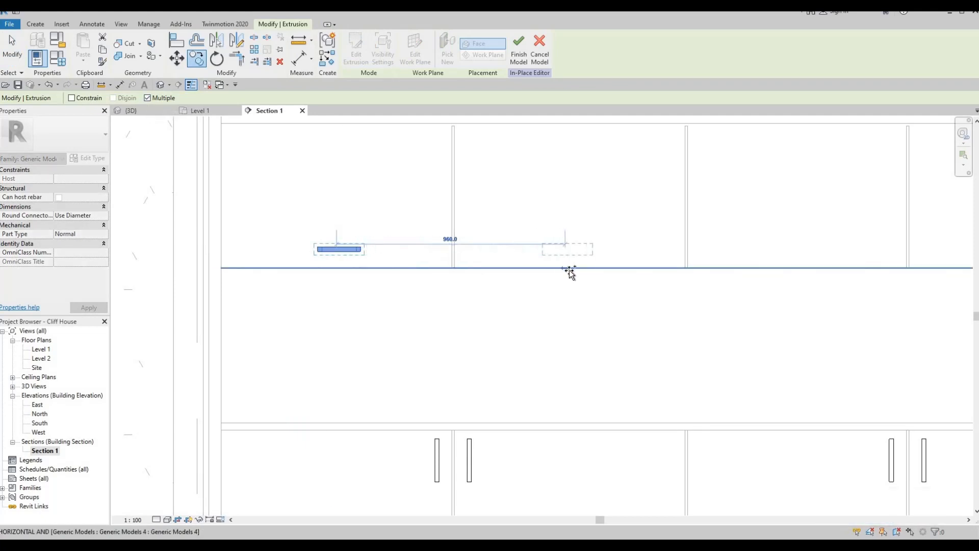
pyautogui.moveTo(568, 264); pyautogui.dragTo(436, 236, button='middle')
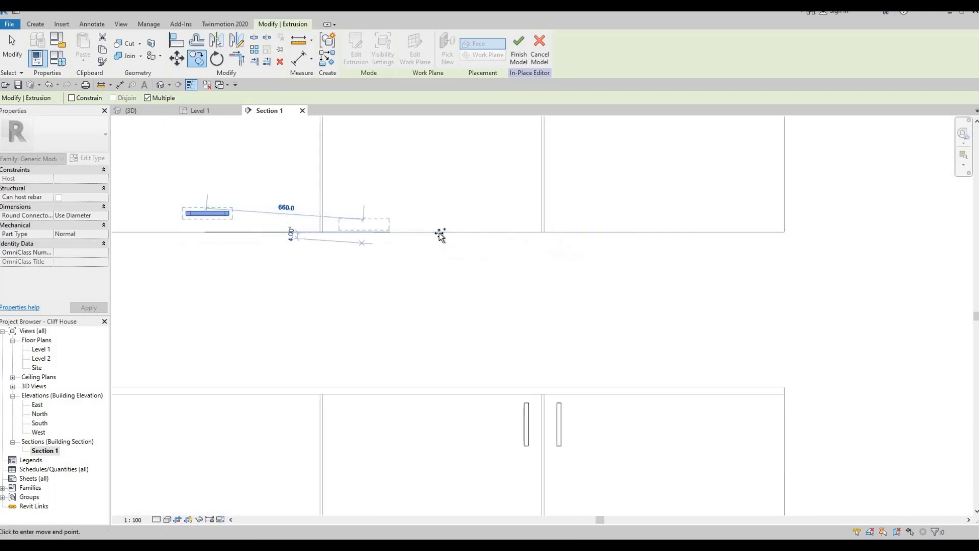
pyautogui.click(437, 236)
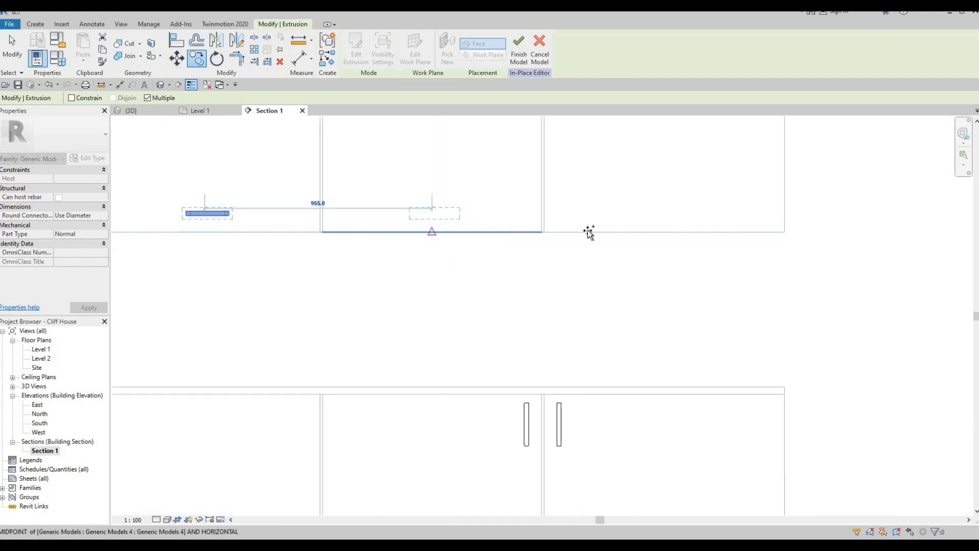
pyautogui.click(664, 236)
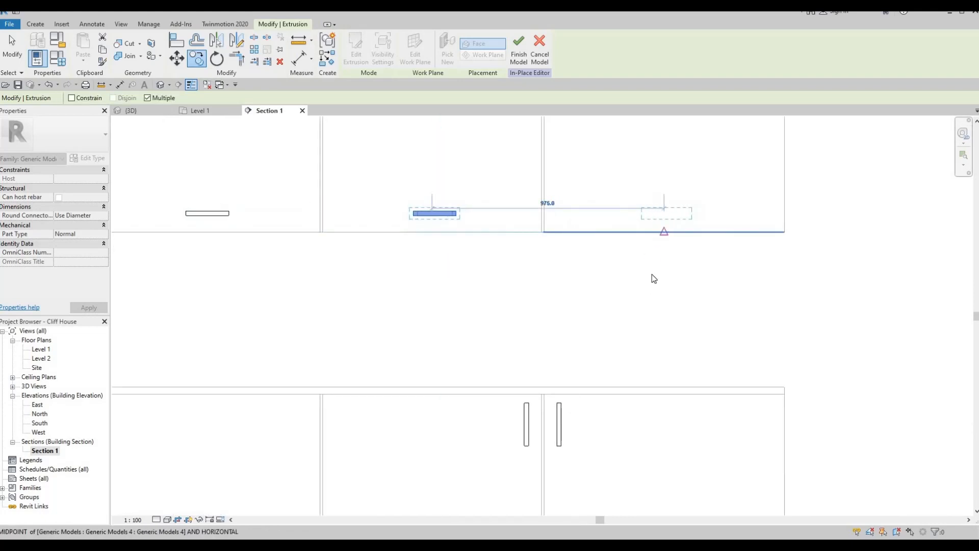
pyautogui.scroll(-2, 600, 271)
pyautogui.press('Escape')
pyautogui.press('Escape')
pyautogui.scroll(-1, 561, 265)
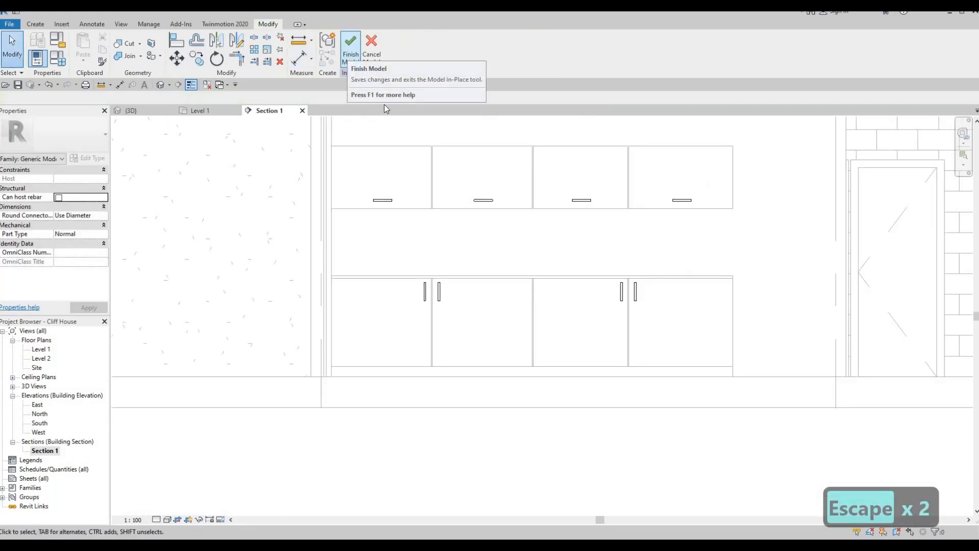
pyautogui.click(351, 46)
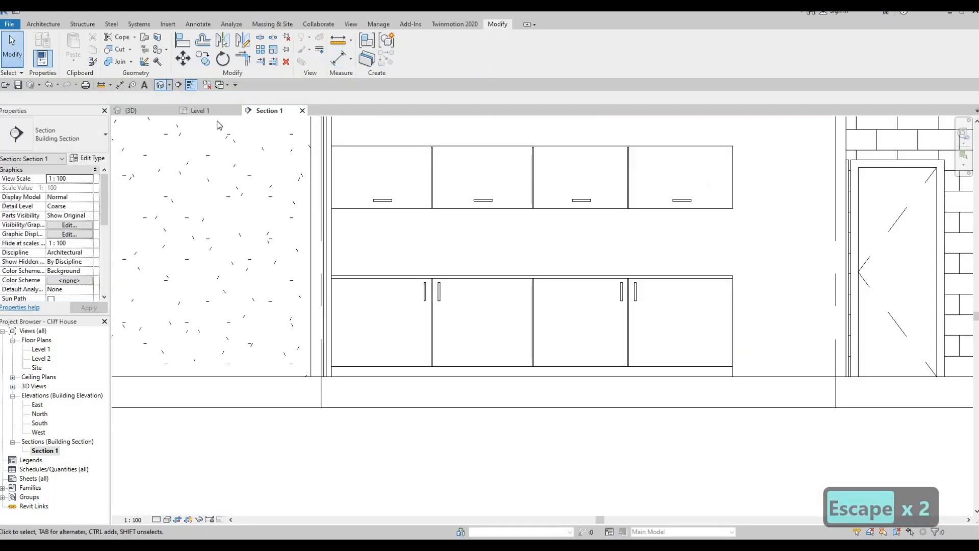
# Examine the kitchen cabinets and their handles in the 3D view from the front and left sides of the house.
pyautogui.click(131, 110)
pyautogui.keyDown('shift'); pyautogui.moveTo(472, 243); pyautogui.dragTo(240, 188, button='middle'); pyautogui.keyUp('shift')
pyautogui.scroll(-3, 240, 188)
pyautogui.moveTo(275, 234); pyautogui.dragTo(626, 235, button='middle')
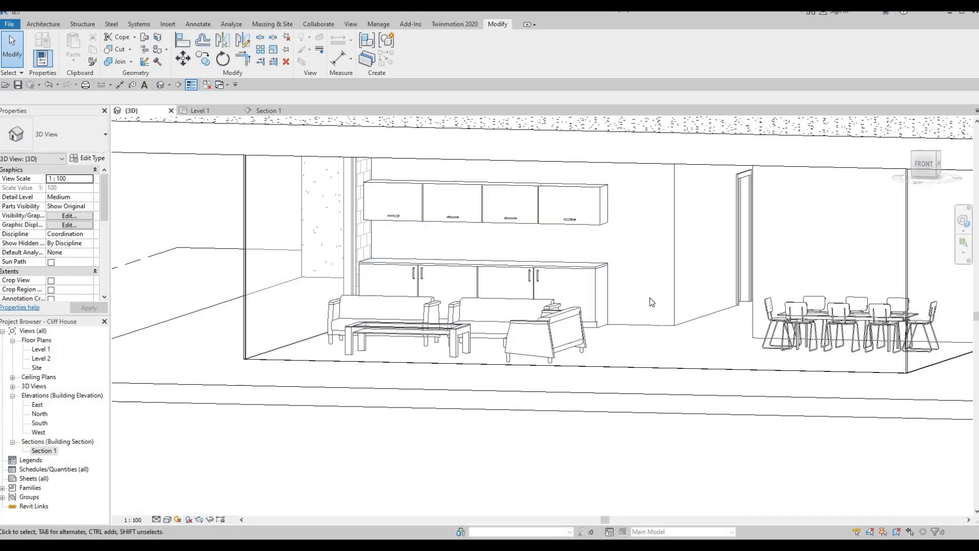
pyautogui.keyDown('shift'); pyautogui.moveTo(704, 352); pyautogui.dragTo(675, 332, button='middle'); pyautogui.keyUp('shift')
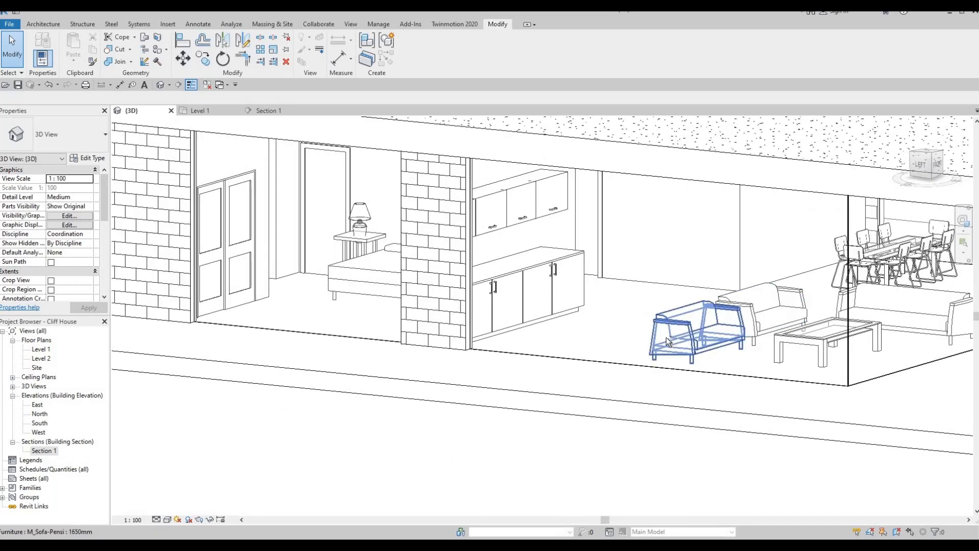
pyautogui.keyDown('shift'); pyautogui.moveTo(544, 297); pyautogui.dragTo(406, 286, button='middle'); pyautogui.keyUp('shift')
pyautogui.scroll(-4, 384, 272)
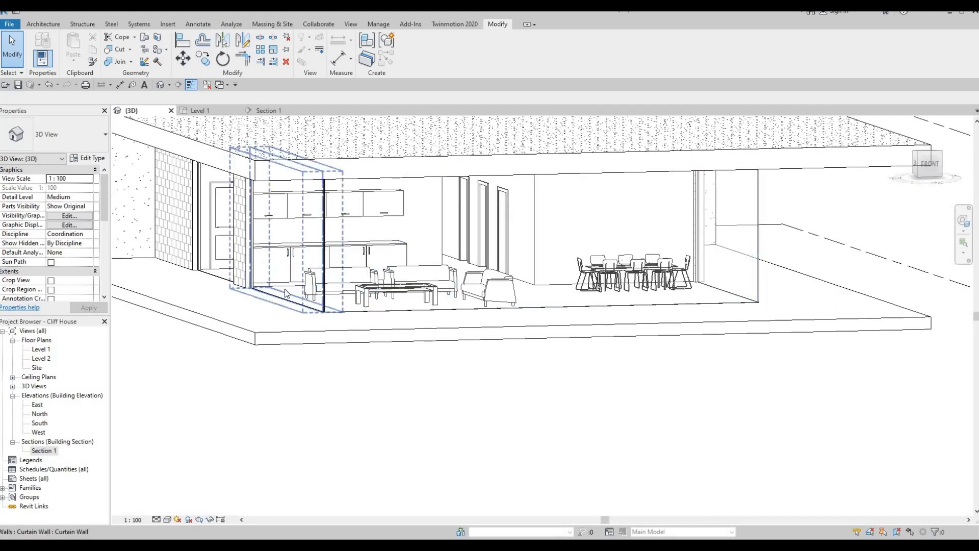
pyautogui.moveTo(230, 347); pyautogui.dragTo(302, 391, button='middle')
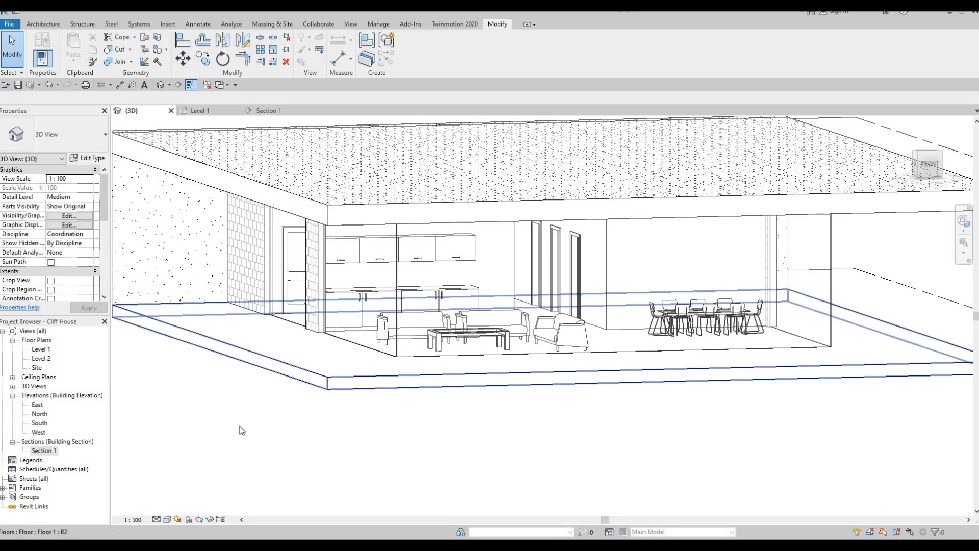
pyautogui.moveTo(240, 426); pyautogui.dragTo(295, 430, button='middle')
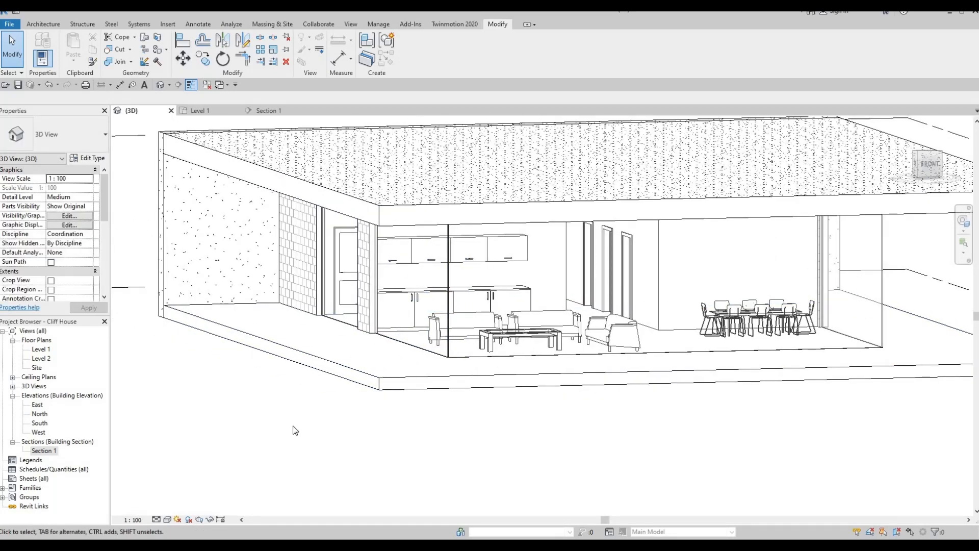